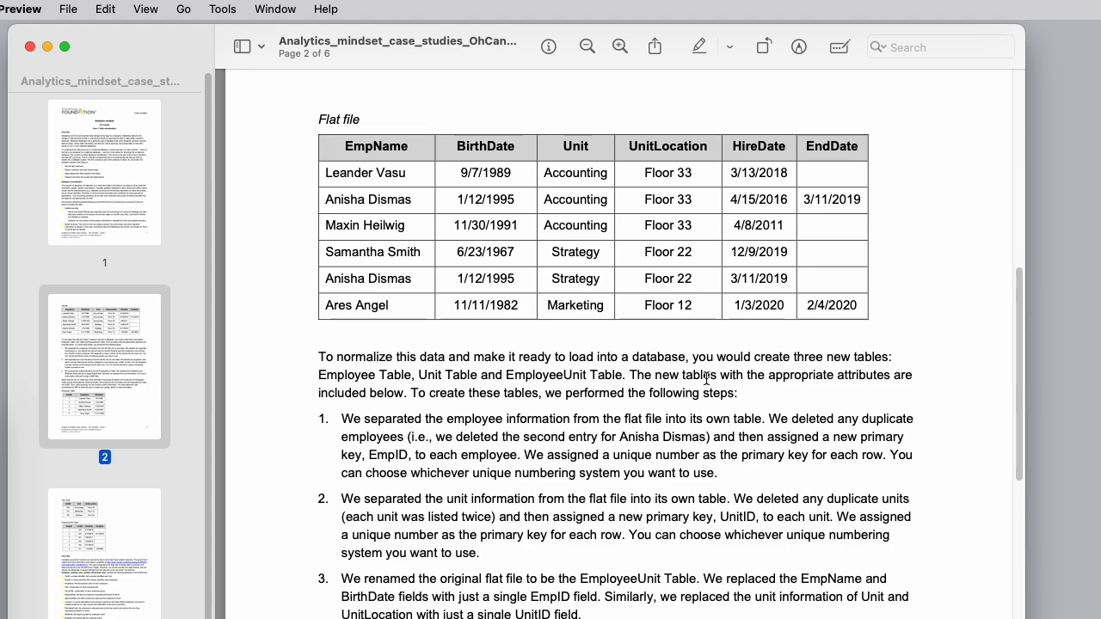
Highlight the passage naming the Employee, Unit and EmployeeUnit tables in the case study
{"action": "left_click_drag", "start_coordinate": [753, 356], "coordinate": [890, 356]}
{"action": "left_click_drag", "start_coordinate": [320, 375], "coordinate": [625, 375]}
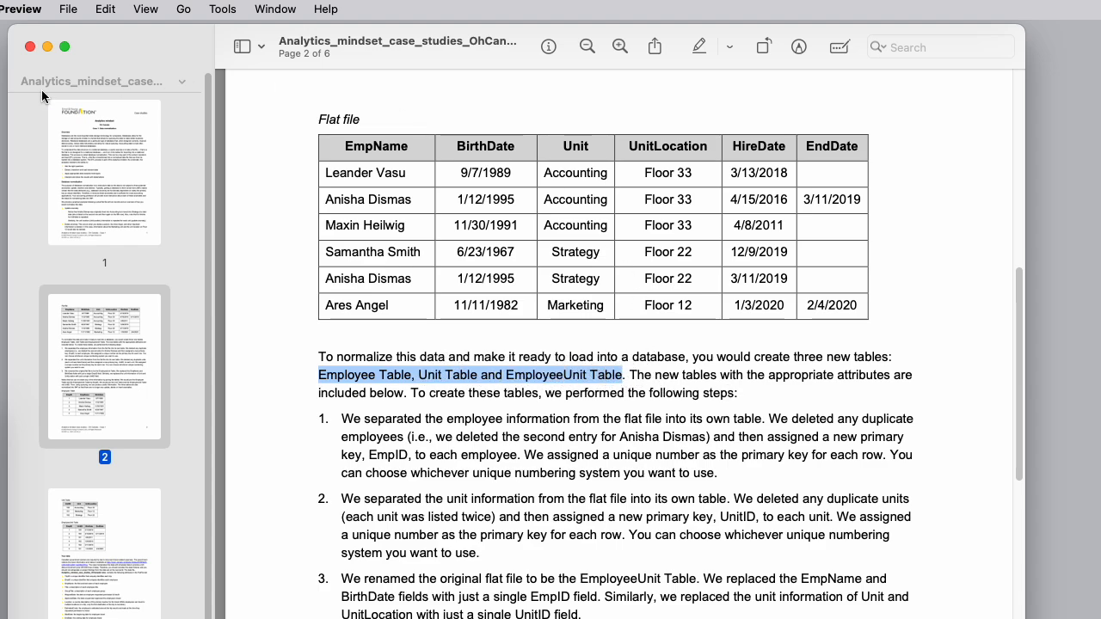
{"action": "left_click_drag", "start_coordinate": [157, 45], "coordinate": [581, 245]}
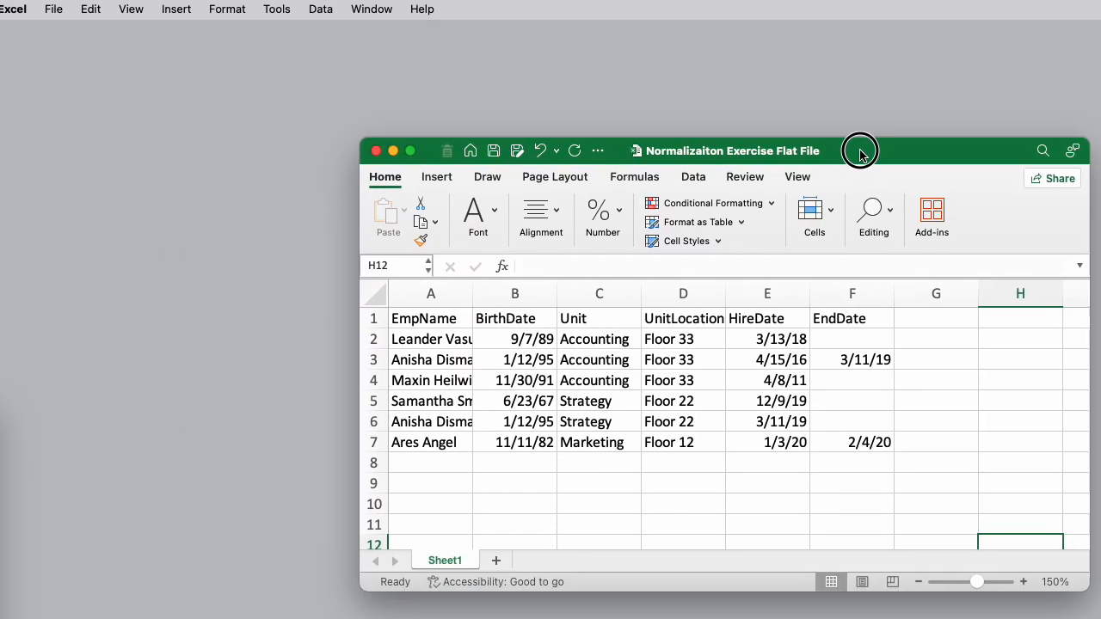
Switch to the Normalizaiton Exercise Flat File workbook and enlarge its window
{"action": "left_click_drag", "start_coordinate": [860, 147], "coordinate": [509, 34]}
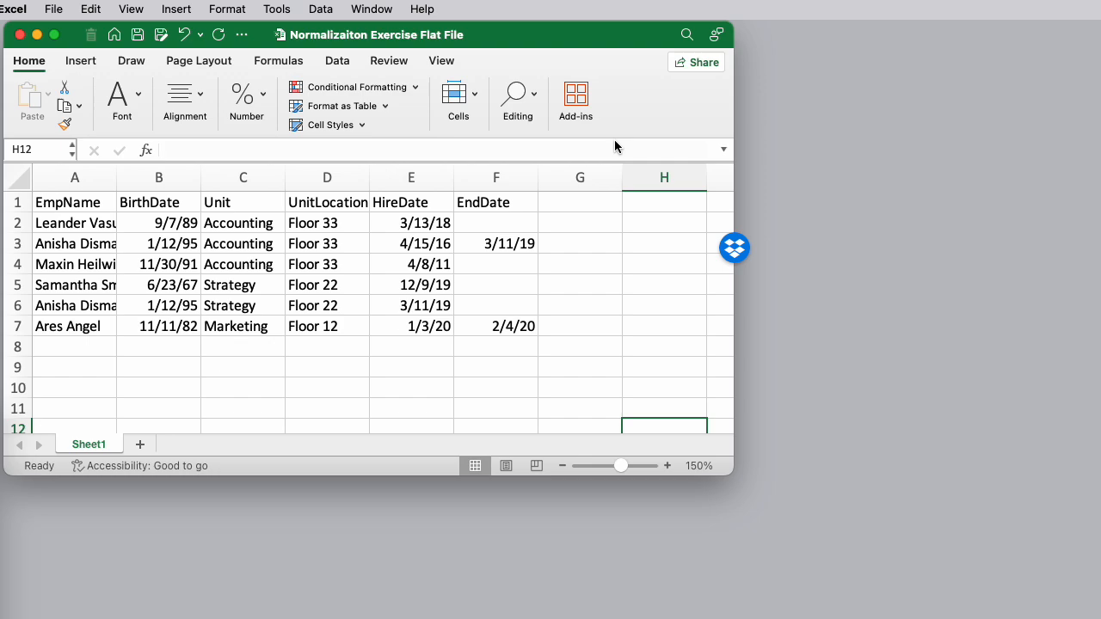
{"action": "left_click_drag", "start_coordinate": [731, 469], "coordinate": [1100, 616]}
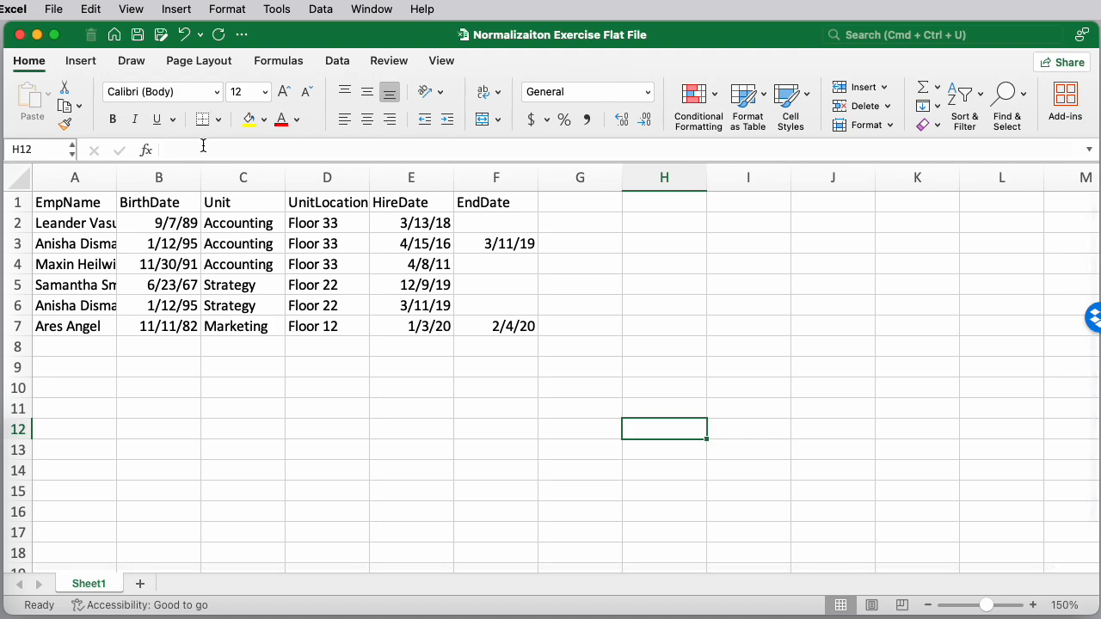
Widen the EmpName and UnitLocation columns so their contents fit
{"action": "left_click_drag", "start_coordinate": [116, 176], "coordinate": [148, 176]}
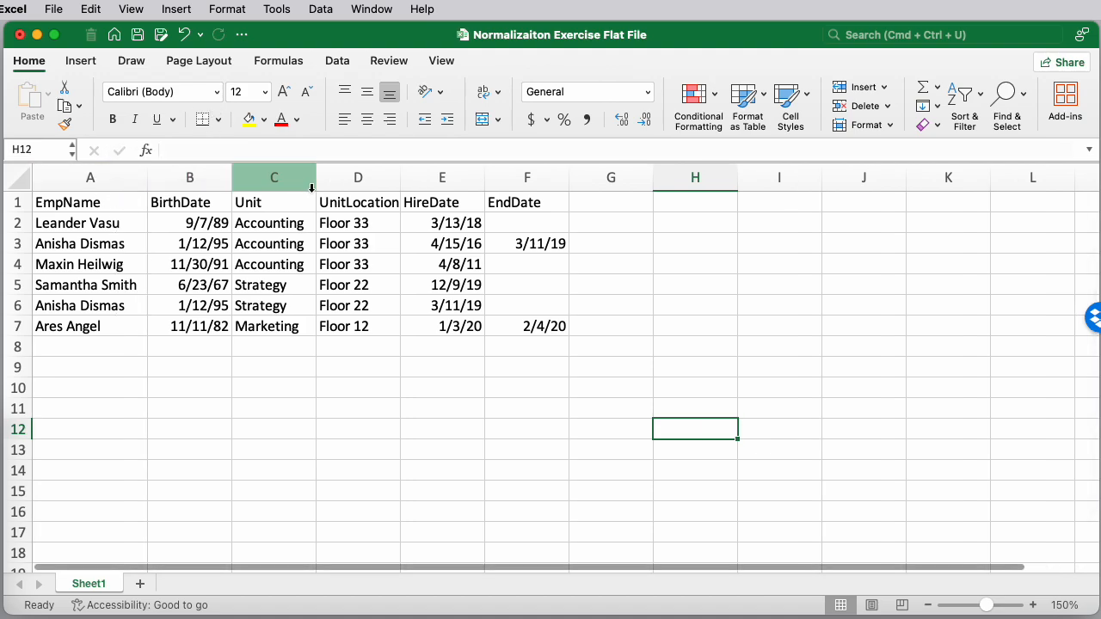
{"action": "left_click", "coordinate": [396, 176]}
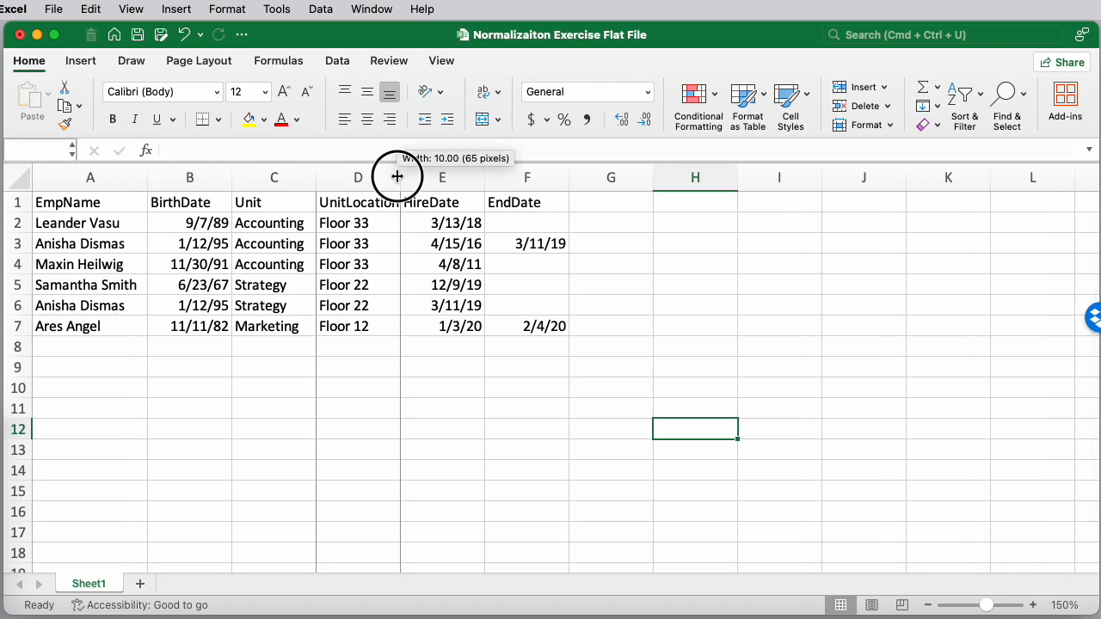
{"action": "left_click_drag", "start_coordinate": [399, 176], "coordinate": [403, 176]}
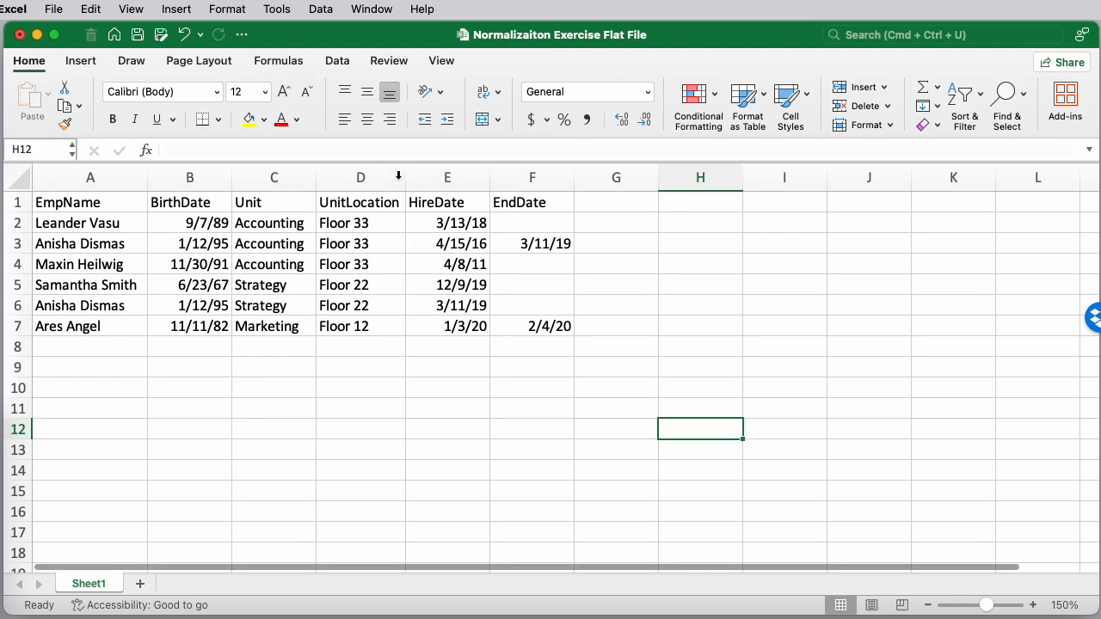
{"action": "left_click_drag", "start_coordinate": [1100, 516], "coordinate": [1100, 618]}
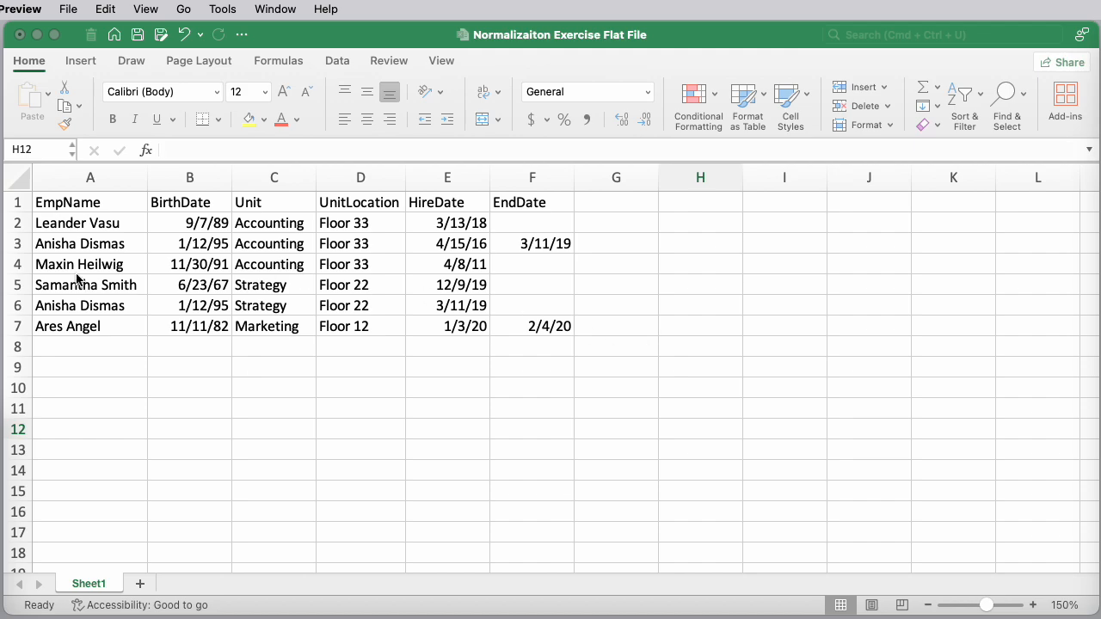
Step through the flat file's first rows, examining employee names and birth dates
{"action": "left_click", "coordinate": [82, 225]}
{"action": "left_click", "coordinate": [78, 223]}
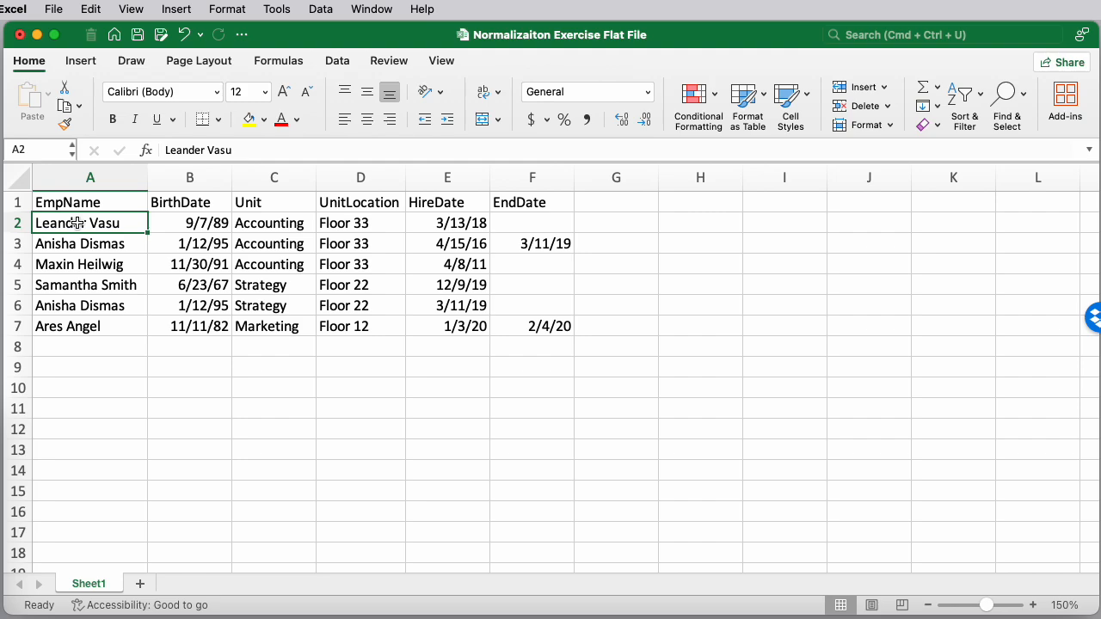
{"action": "key", "text": "Right"}
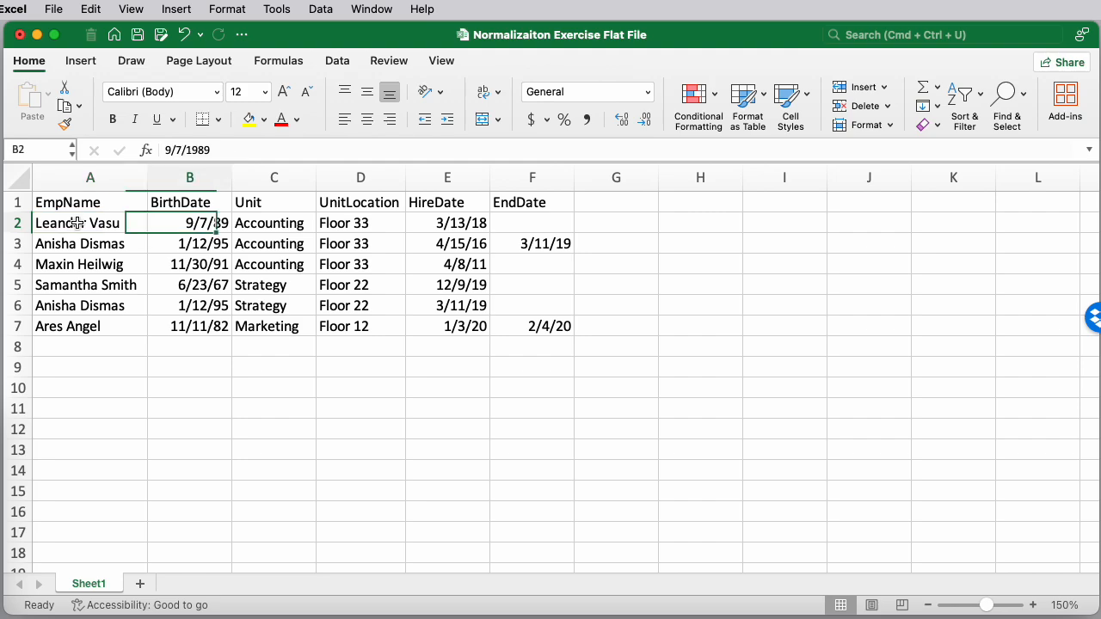
{"action": "key", "text": "Left"}
{"action": "key", "text": "Right"}
{"action": "key", "text": "Left"}
{"action": "key", "text": "Right"}
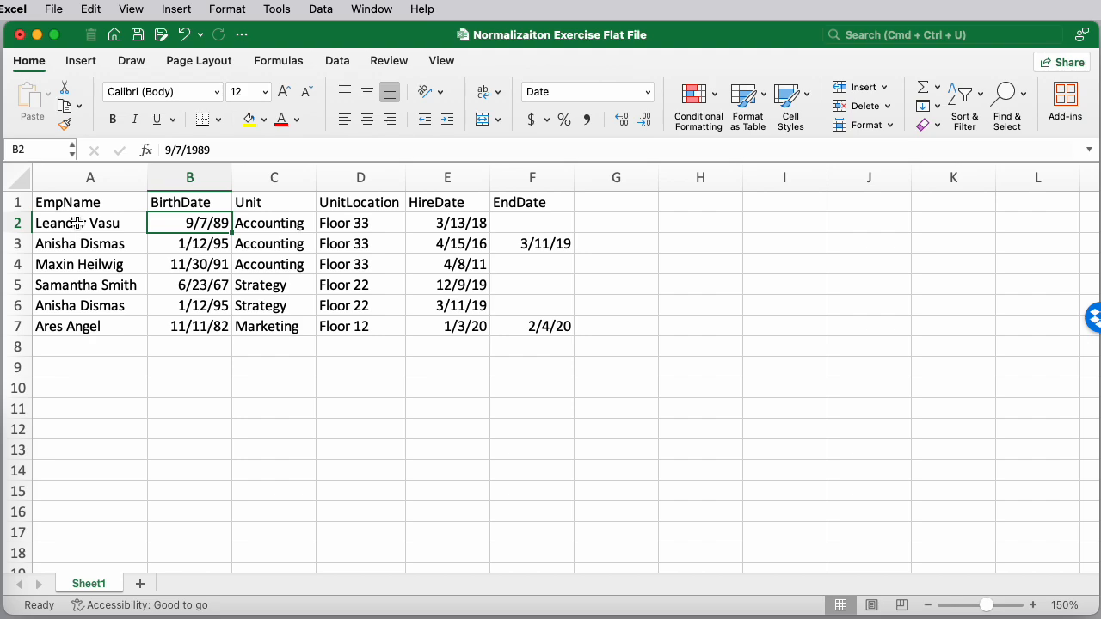
{"action": "left_click", "coordinate": [77, 223]}
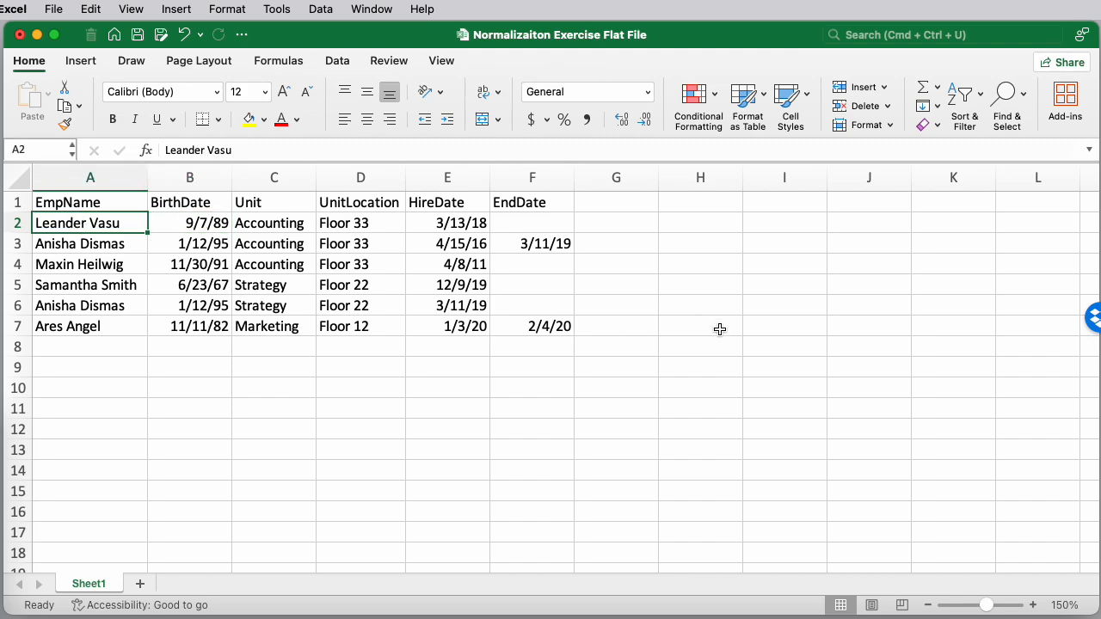
{"action": "key", "text": "Right"}
{"action": "key", "text": "Left"}
{"action": "key", "text": "Right"}
{"action": "key", "text": "Left"}
{"action": "key", "text": "Right"}
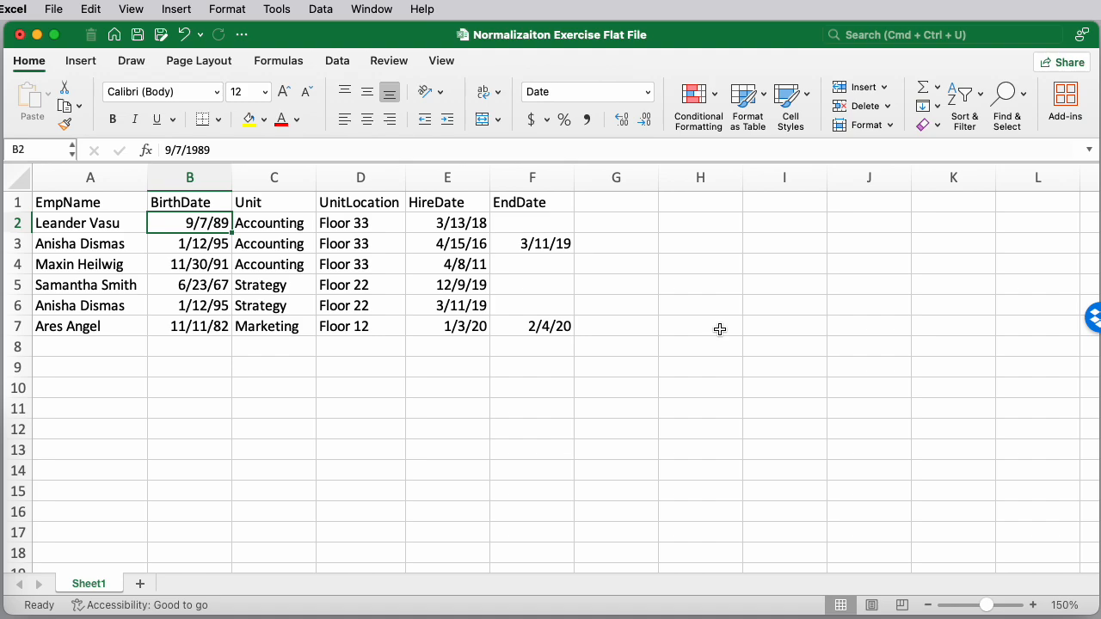
{"action": "key", "text": "Left"}
{"action": "key", "text": "Right"}
{"action": "key", "text": "Down"}
{"action": "key", "text": "Left"}
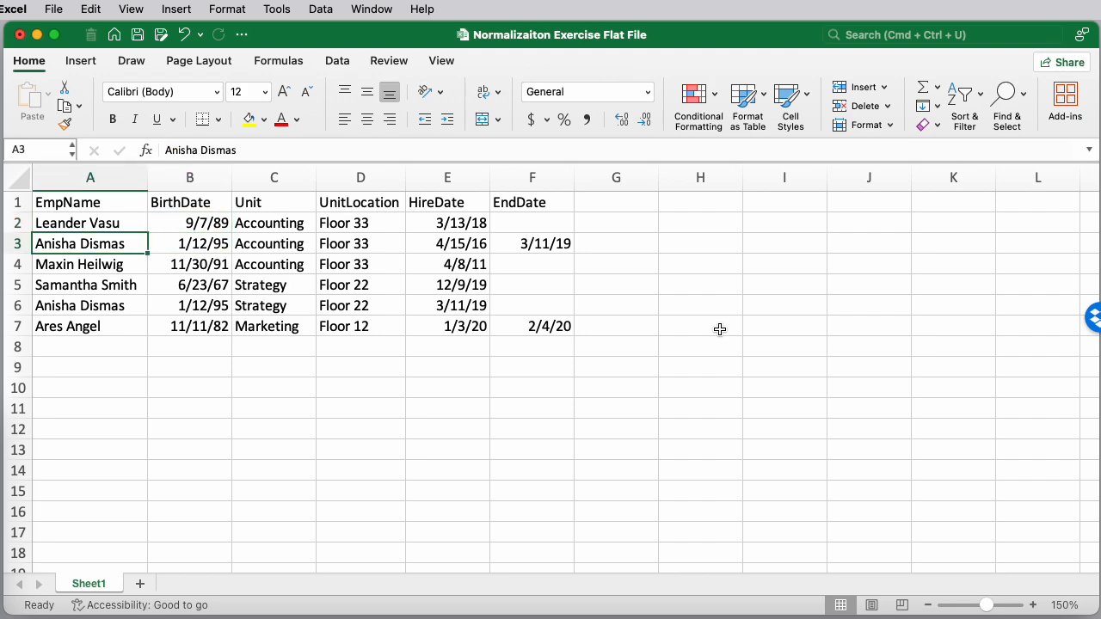
{"action": "key", "text": "Right"}
{"action": "key", "text": "Down"}
{"action": "key", "text": "Left"}
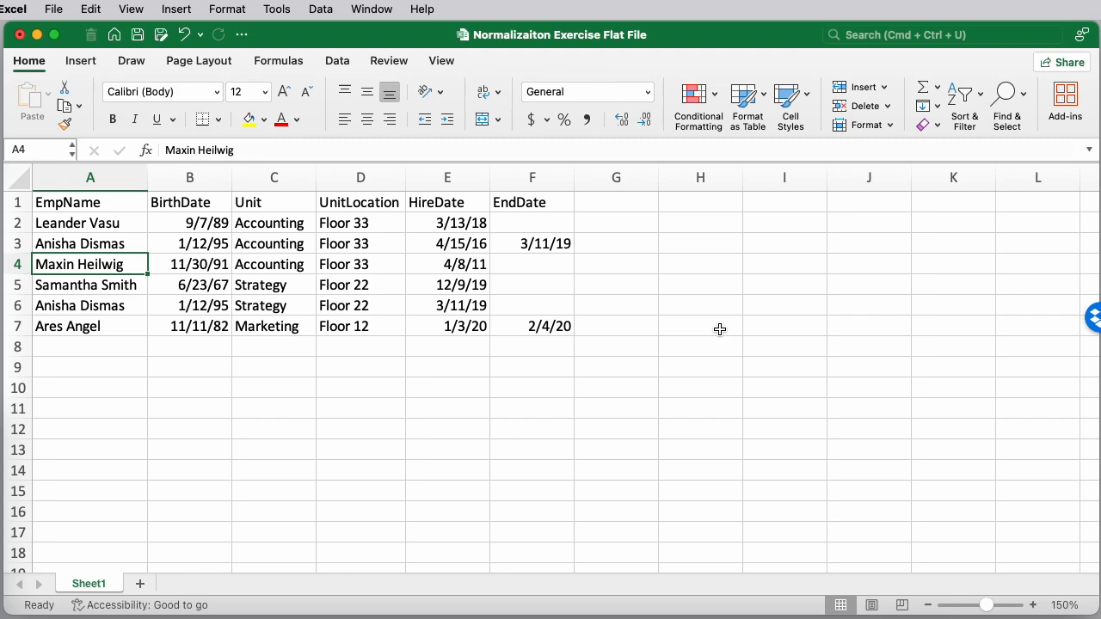
Step through the remaining rows and headers, comparing the duplicate employee entries
{"action": "key", "text": "Down"}
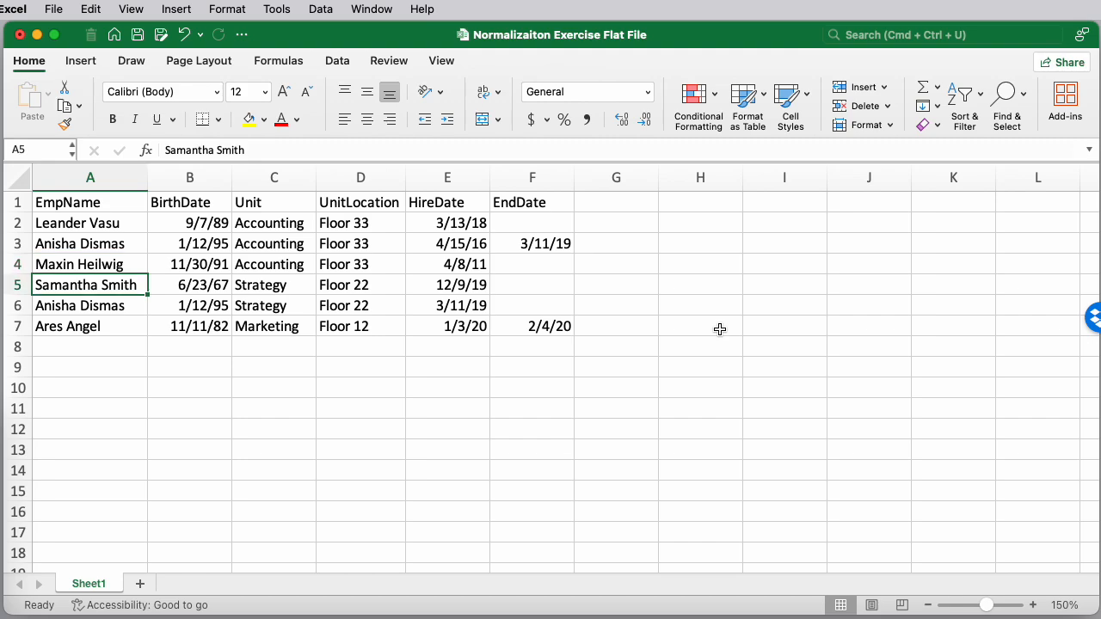
{"action": "key", "text": "Right"}
{"action": "key", "text": "Down"}
{"action": "key", "text": "Left"}
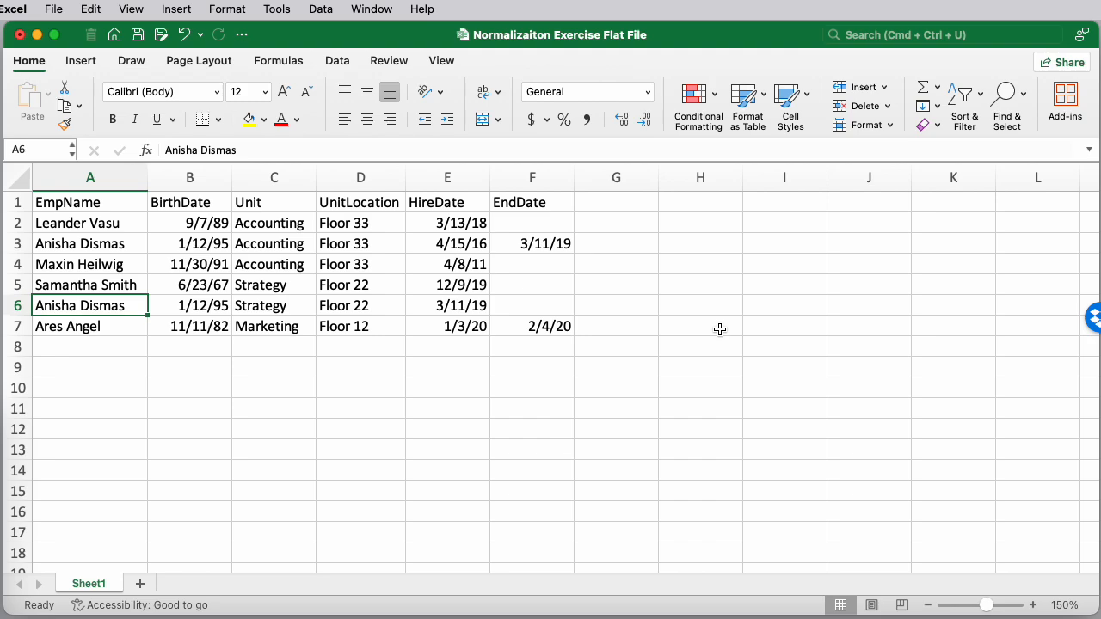
{"action": "key", "text": "Right"}
{"action": "key", "text": "Up"}
{"action": "key", "text": "Up"}
{"action": "key", "text": "Up"}
{"action": "key", "text": "Up"}
{"action": "key", "text": "Down"}
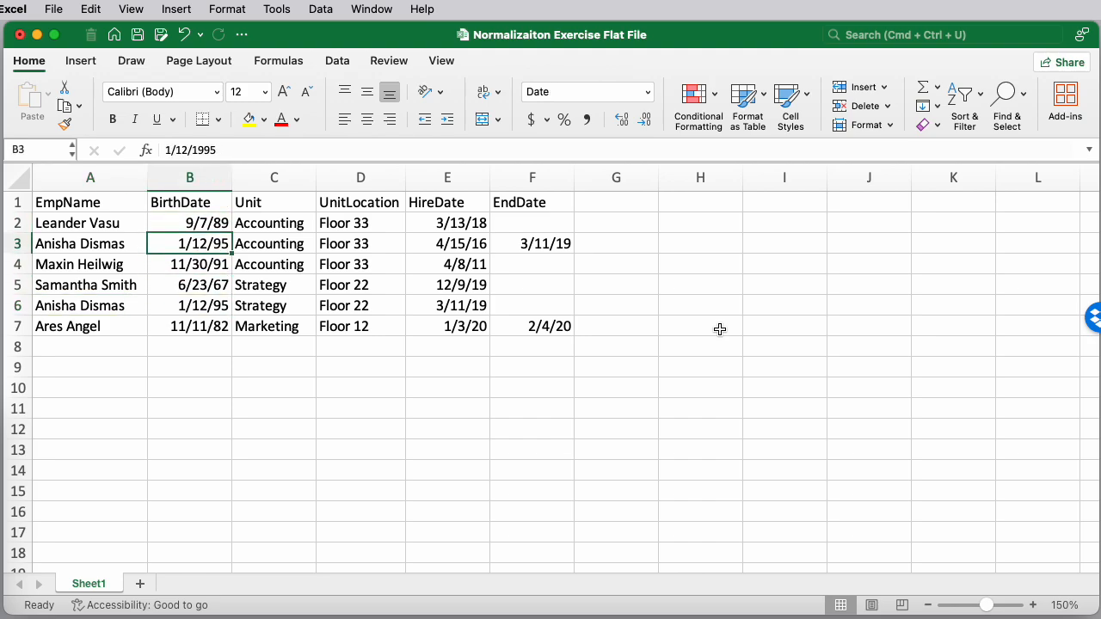
{"action": "key", "text": "Left"}
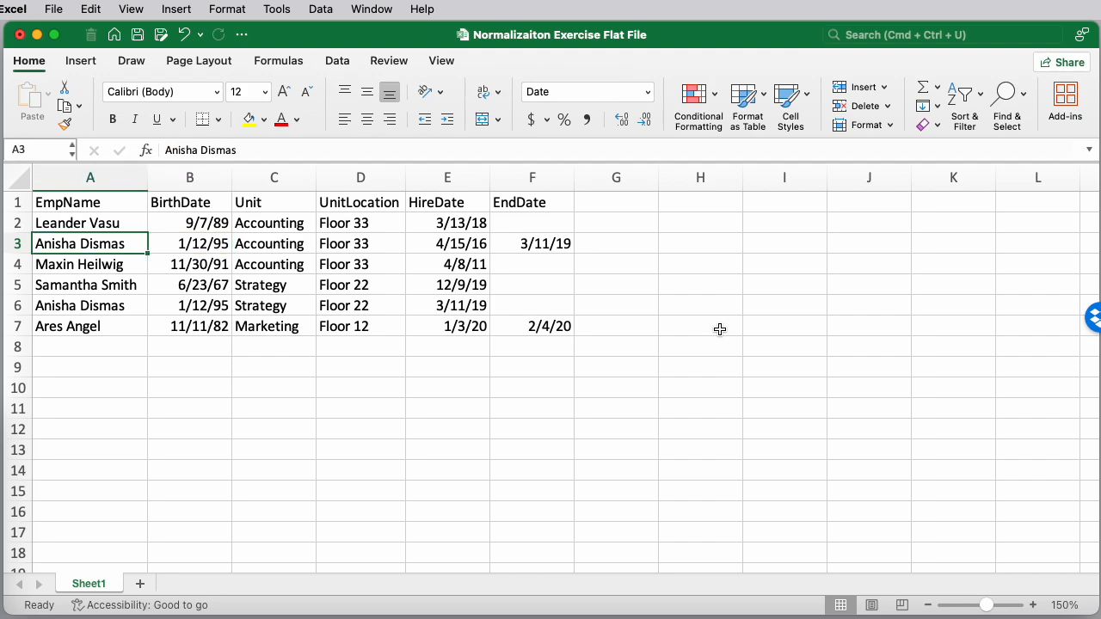
{"action": "key", "text": "Right"}
{"action": "key", "text": "Left"}
{"action": "key", "text": "Up"}
{"action": "key", "text": "Up"}
{"action": "key", "text": "Right"}
{"action": "key", "text": "Left"}
{"action": "key", "text": "Right"}
{"action": "key", "text": "Right"}
{"action": "key", "text": "Left"}
{"action": "key", "text": "Left"}
{"action": "key", "text": "Right"}
{"action": "key", "text": "Left"}
{"action": "key", "text": "Right"}
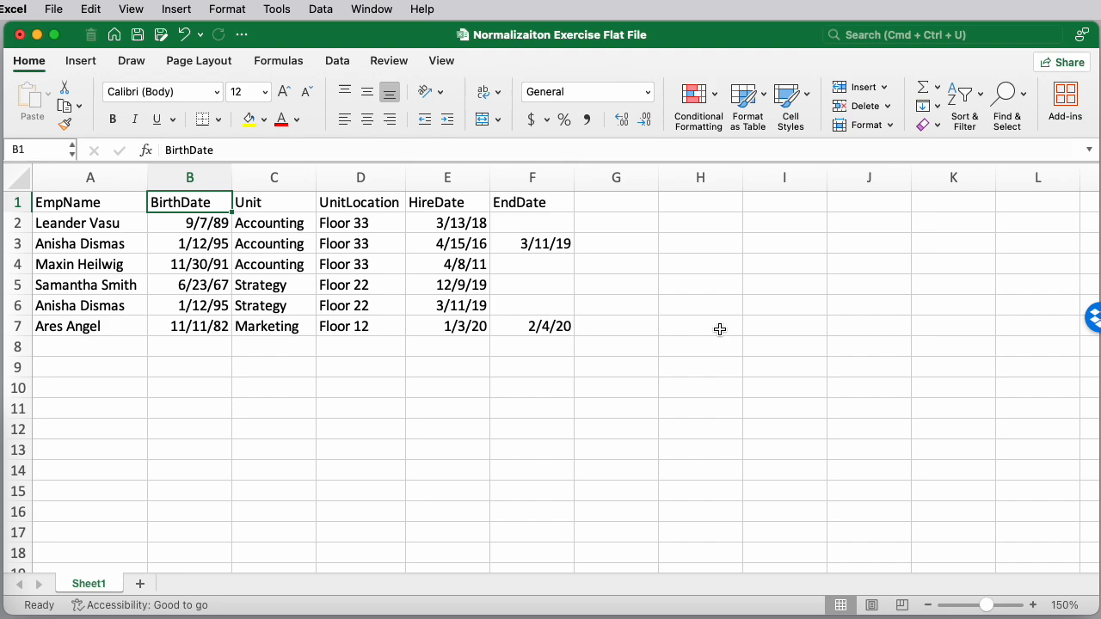
{"action": "key", "text": "Left"}
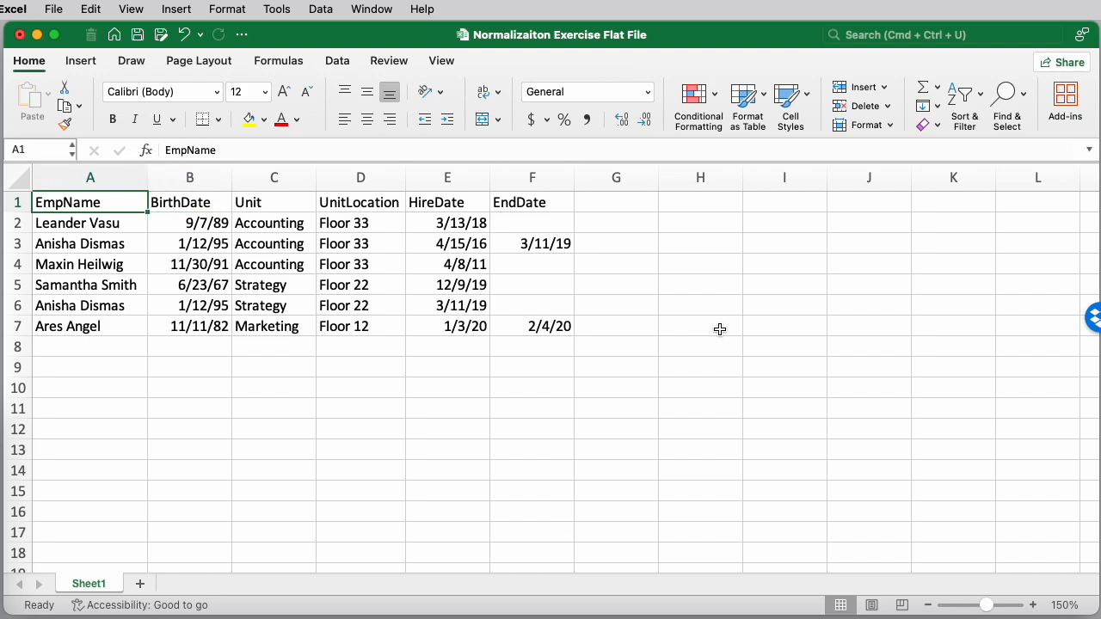
Rename Sheet1 as FlatFile
{"action": "left_click", "coordinate": [90, 584]}
{"action": "double_click", "coordinate": [90, 584]}
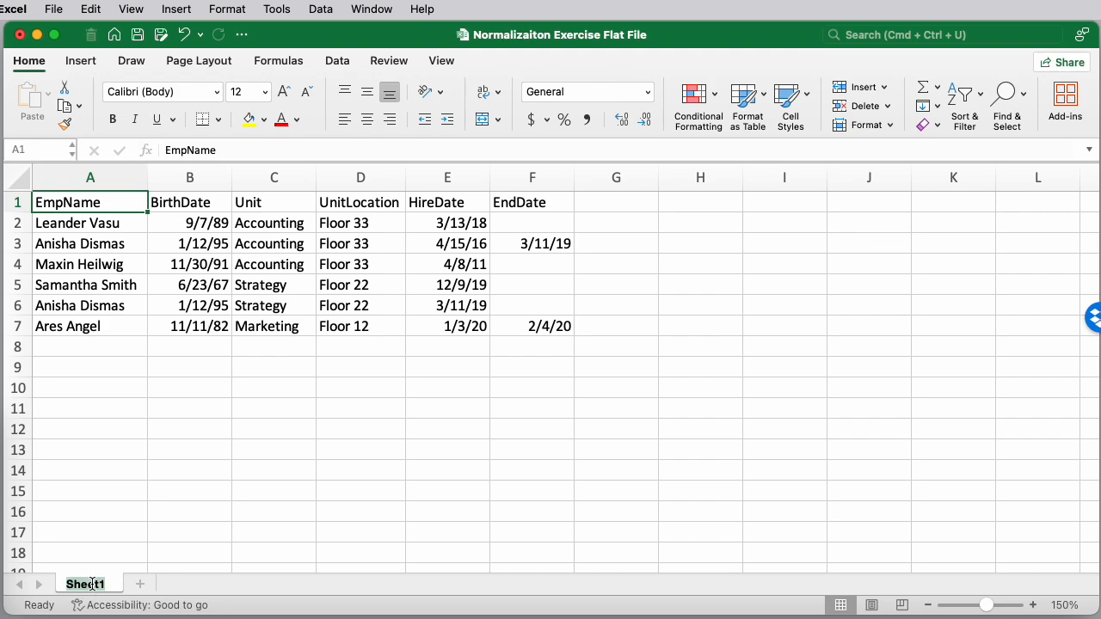
{"action": "type", "text": "Flat"}
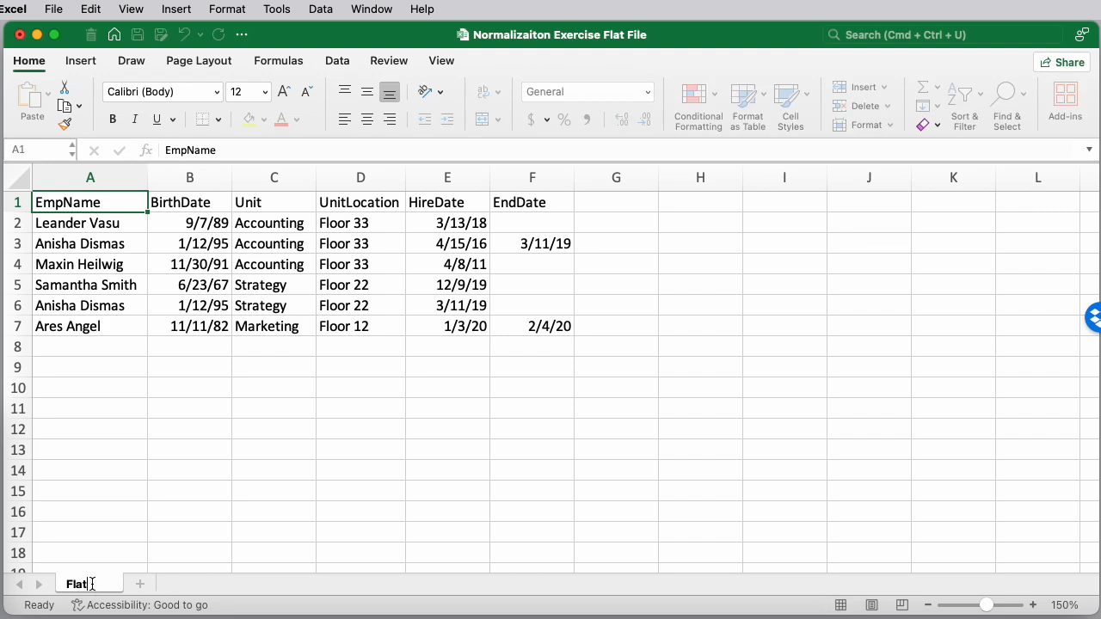
{"action": "type", "text": "File"}
Add a new worksheet and rename it Employee
{"action": "left_click", "coordinate": [139, 584]}
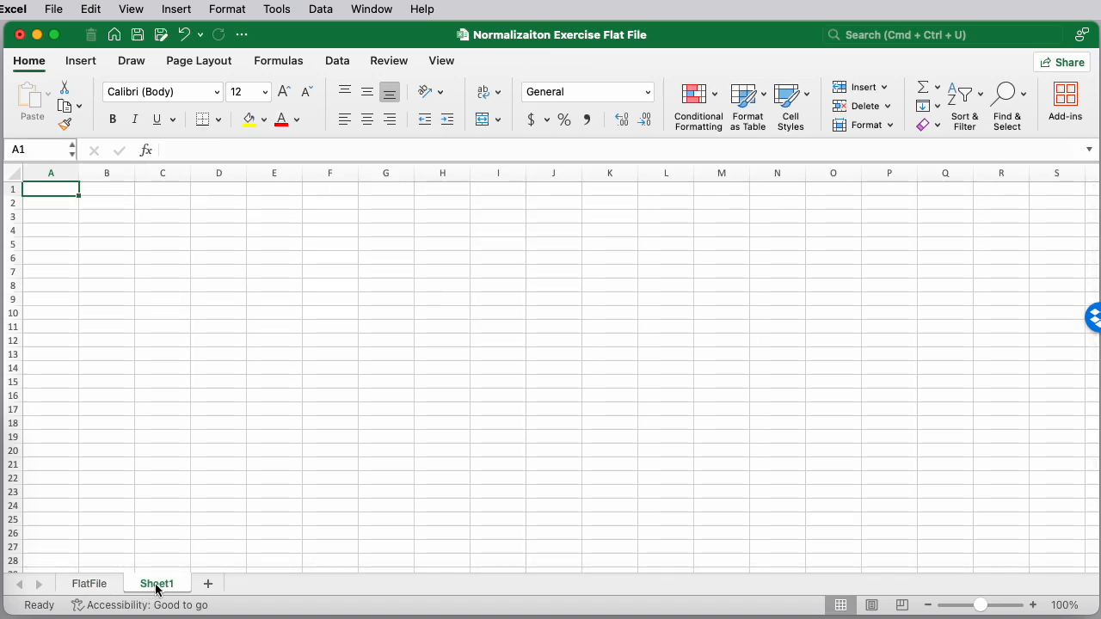
{"action": "double_click", "coordinate": [142, 586]}
{"action": "type", "text": "Employee"}
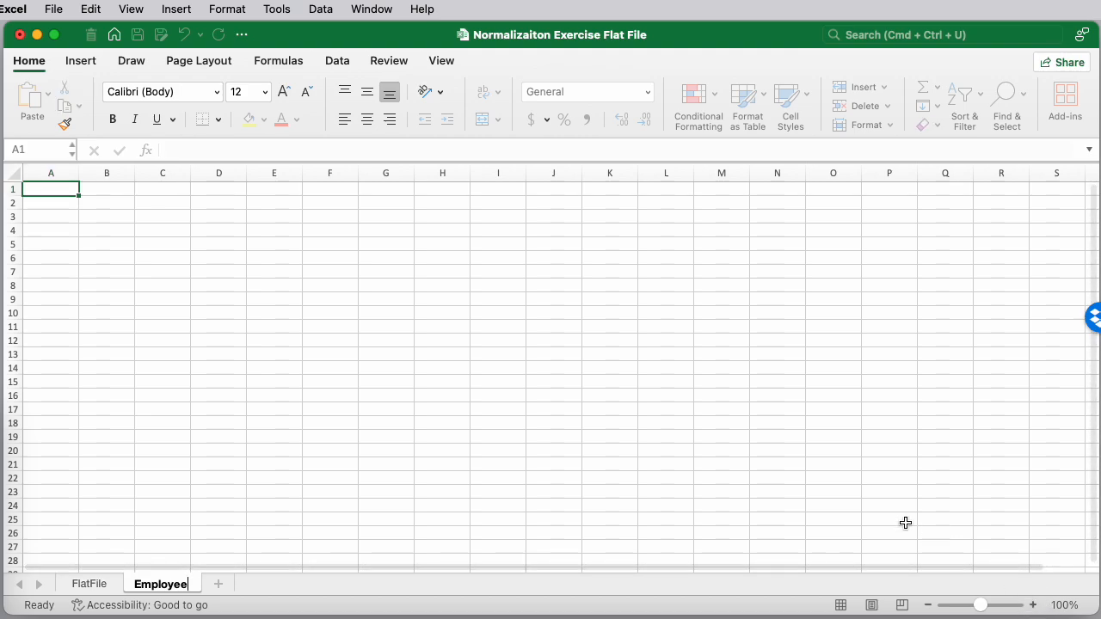
Copy the EmpName and BirthDate columns from FlatFile into the Employee sheet at 150% zoom
{"action": "left_click", "coordinate": [911, 521]}
{"action": "left_click", "coordinate": [60, 191]}
{"action": "left_click", "coordinate": [1032, 604]}
{"action": "left_click", "coordinate": [1032, 604]}
{"action": "left_click", "coordinate": [1032, 604]}
{"action": "left_click", "coordinate": [1032, 605]}
{"action": "left_click", "coordinate": [1032, 604]}
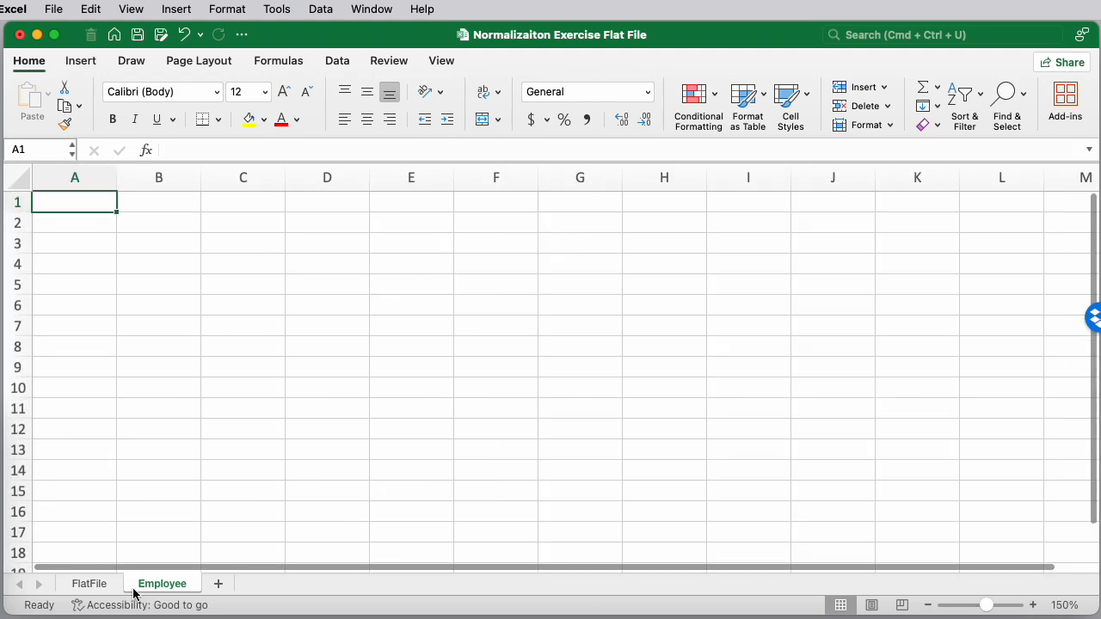
{"action": "left_click", "coordinate": [89, 584]}
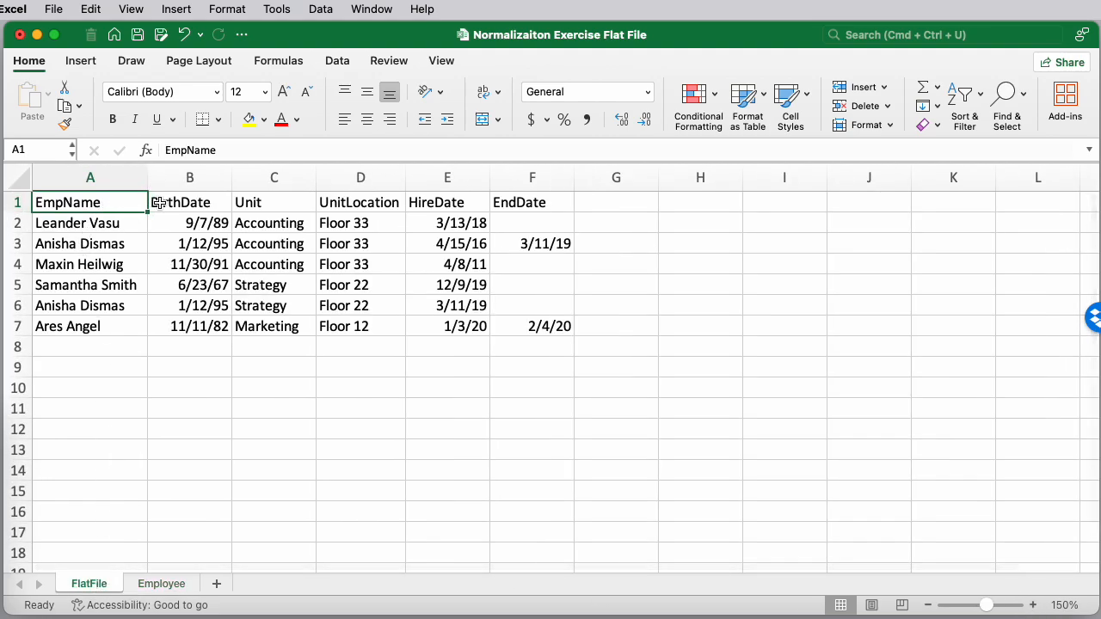
{"action": "left_click", "coordinate": [204, 326], "text": "shift"}
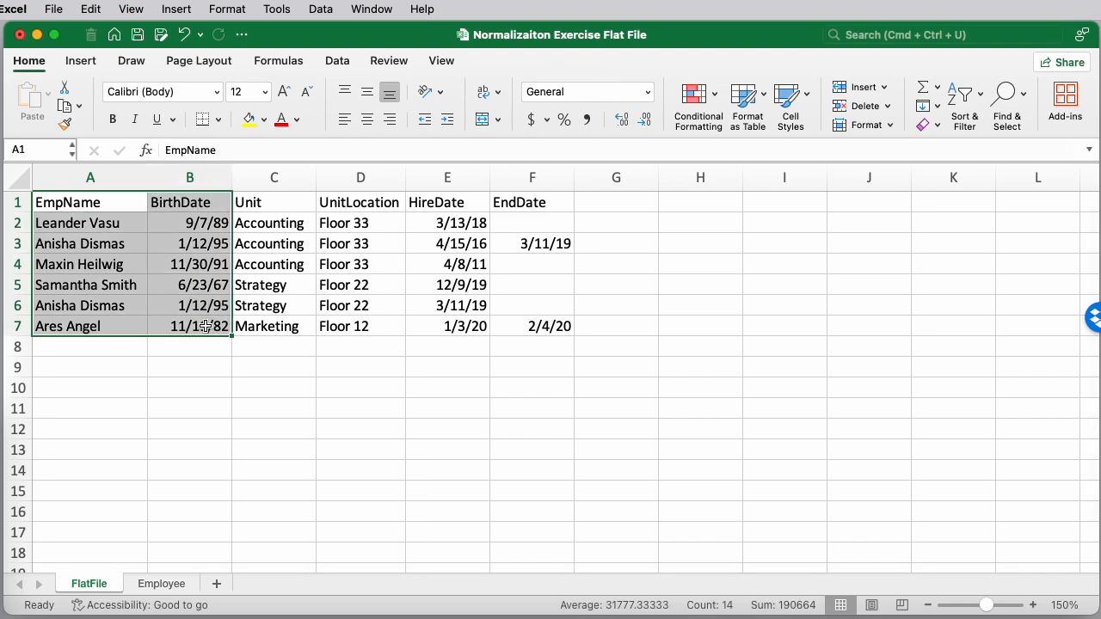
{"action": "key", "text": "super+c"}
{"action": "left_click", "coordinate": [162, 584]}
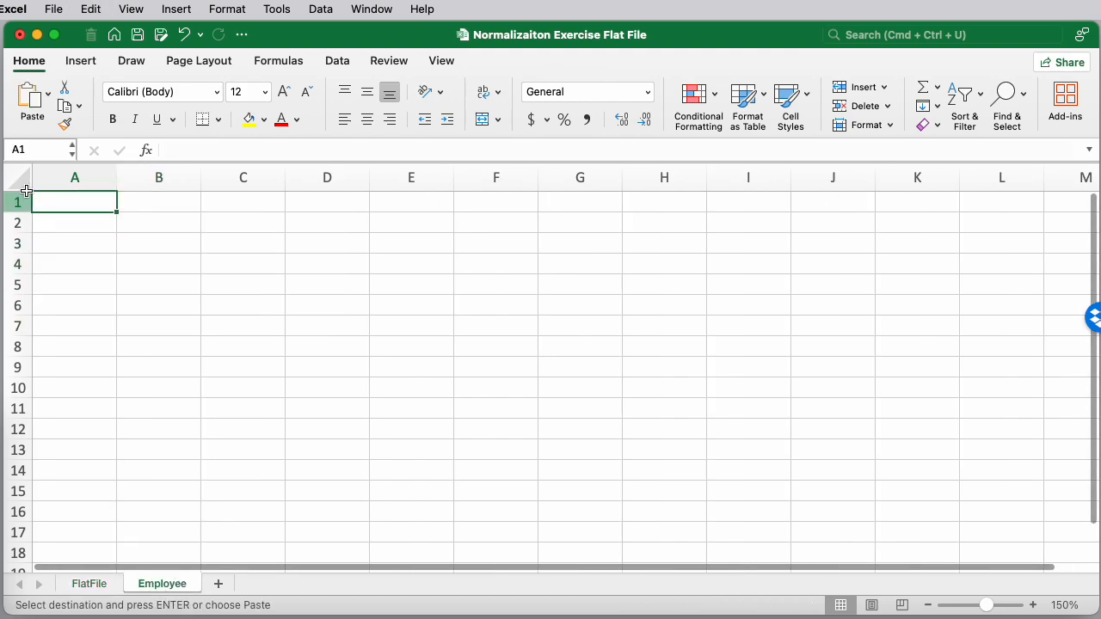
{"action": "key", "text": "super+v"}
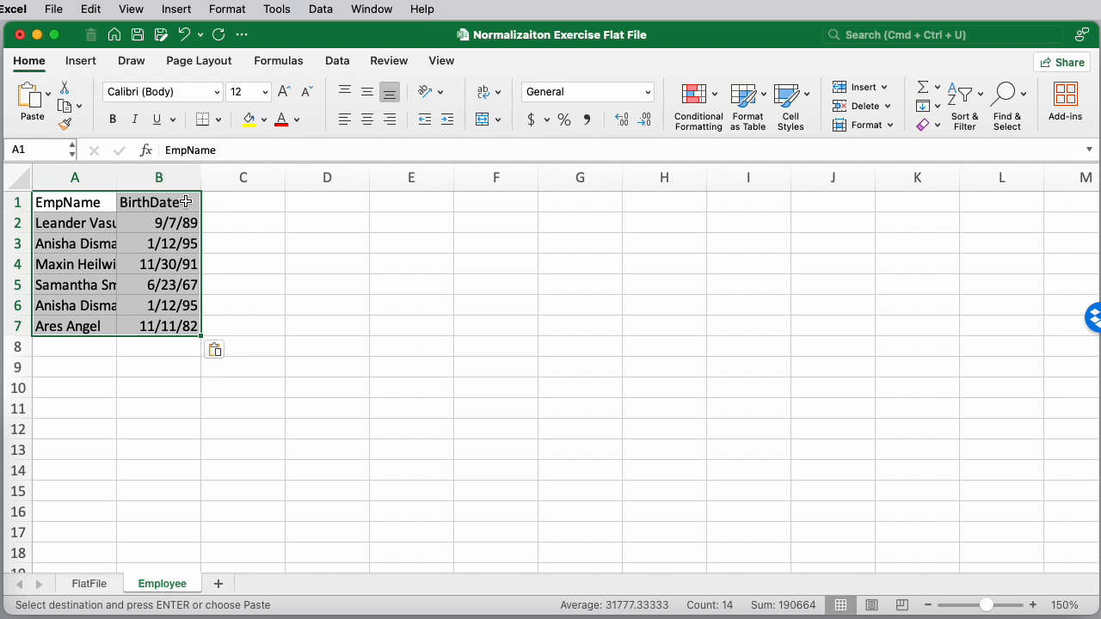
Autofit column A on the Employee sheet so the full employee names fit
{"action": "double_click", "coordinate": [117, 178]}
{"action": "left_click", "coordinate": [288, 310]}
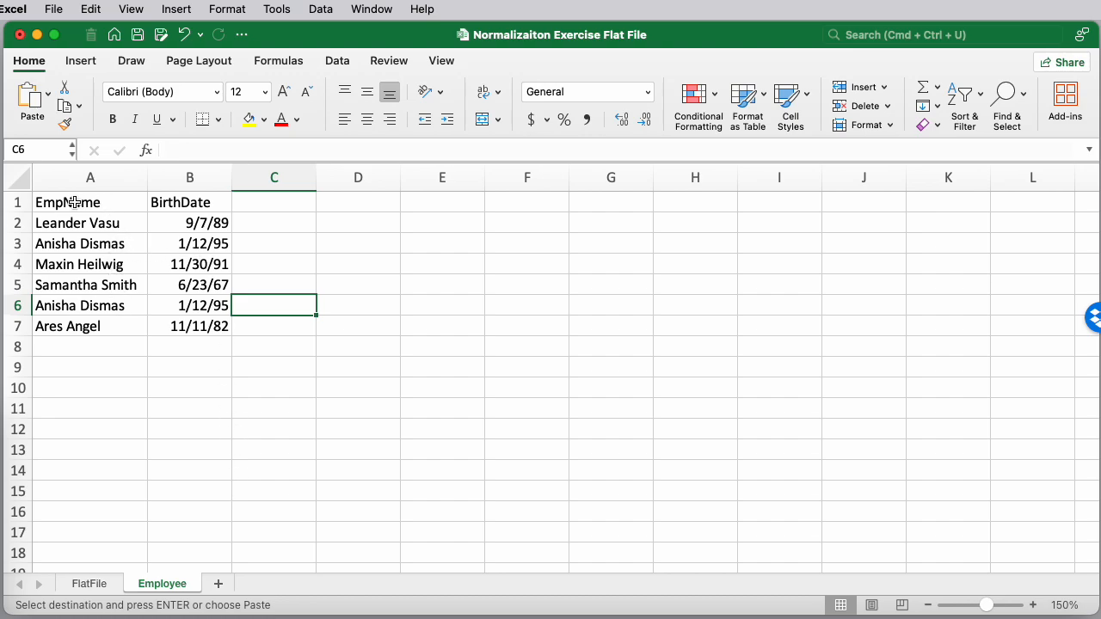
{"action": "left_click_drag", "start_coordinate": [74, 202], "coordinate": [189, 327]}
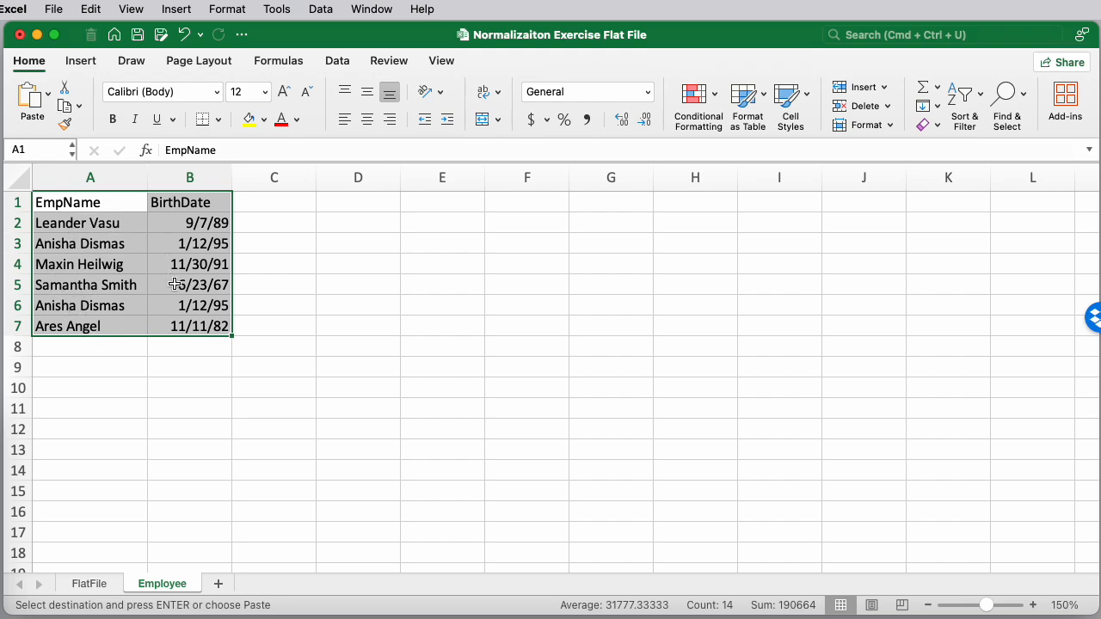
{"action": "left_click", "coordinate": [286, 236]}
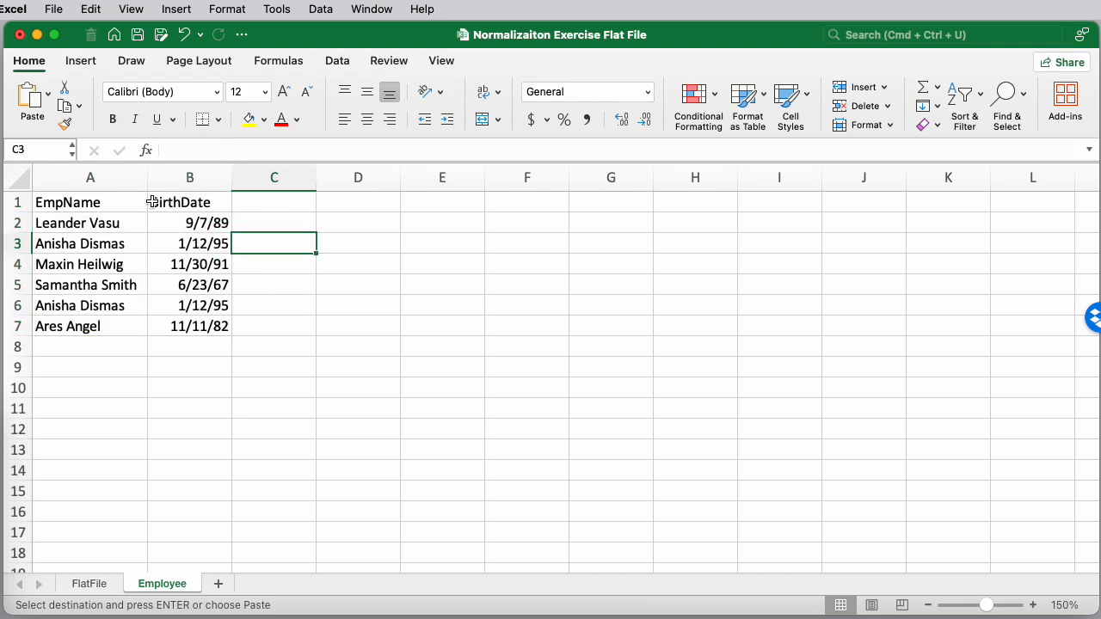
{"action": "left_click", "coordinate": [86, 206]}
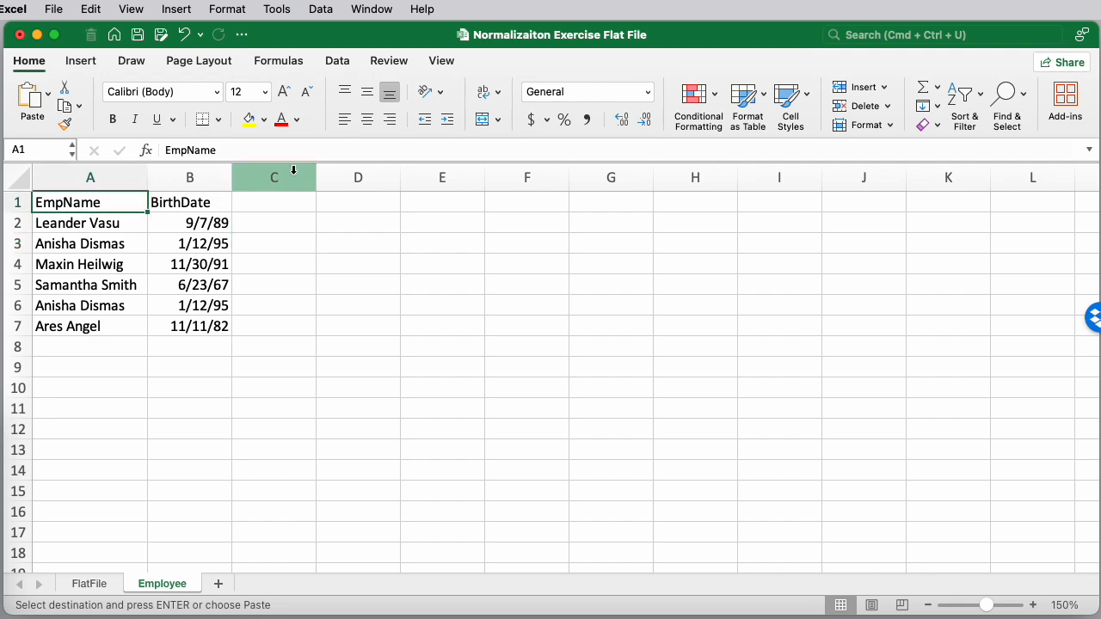
Remove duplicate rows from the Employee table using both EmpName and BirthDate, with headers included
{"action": "left_click", "coordinate": [337, 65]}
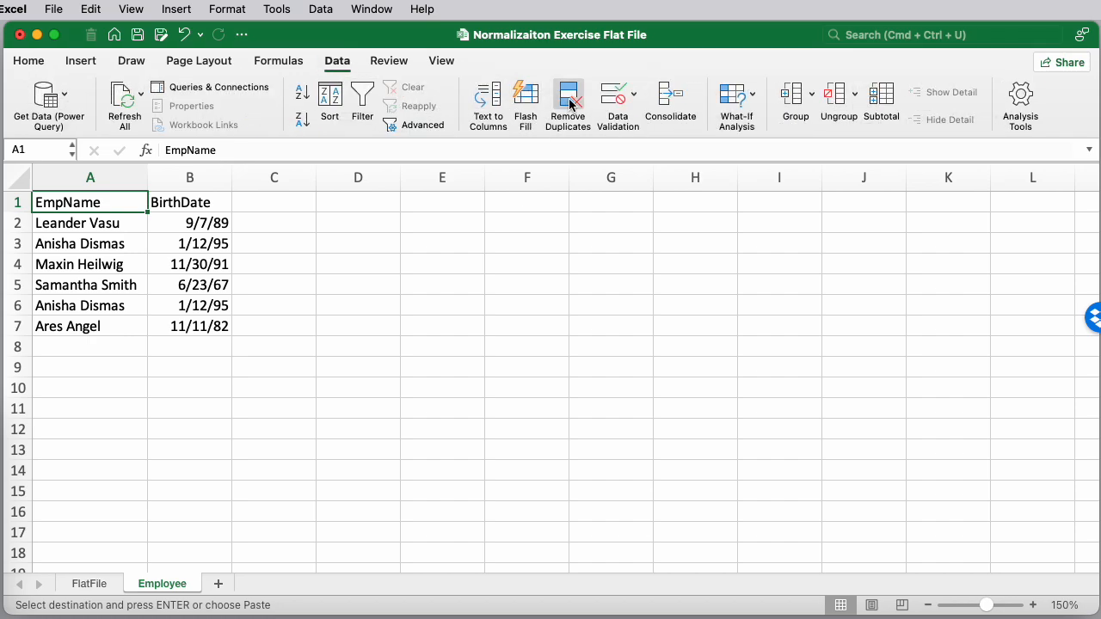
{"action": "left_click", "coordinate": [567, 106]}
{"action": "left_click_drag", "start_coordinate": [1020, 301], "coordinate": [527, 291]}
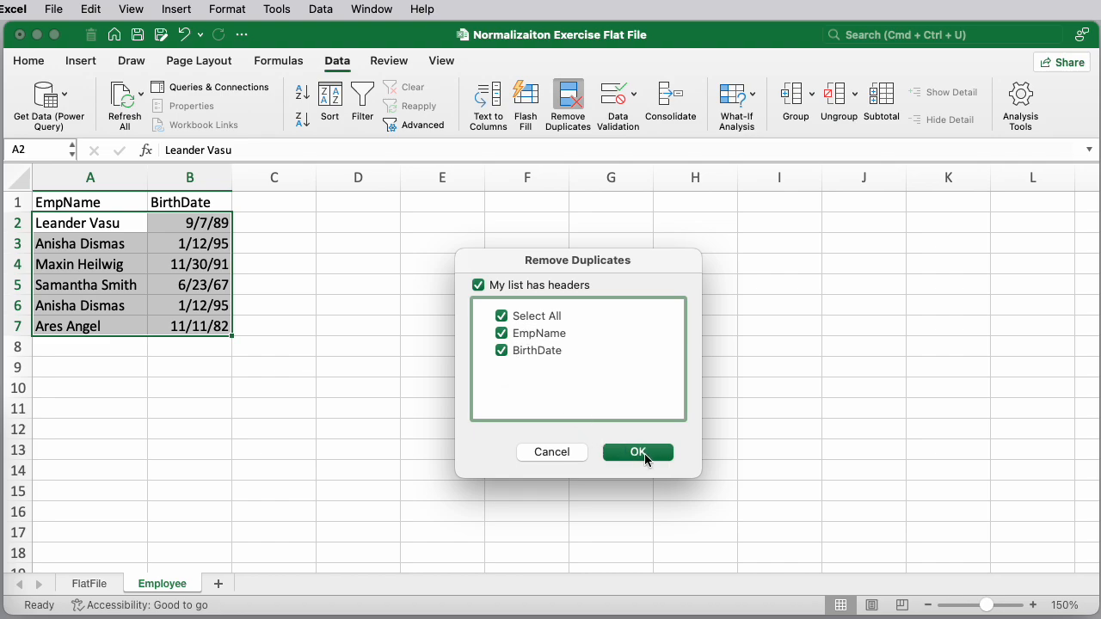
{"action": "left_click", "coordinate": [638, 453]}
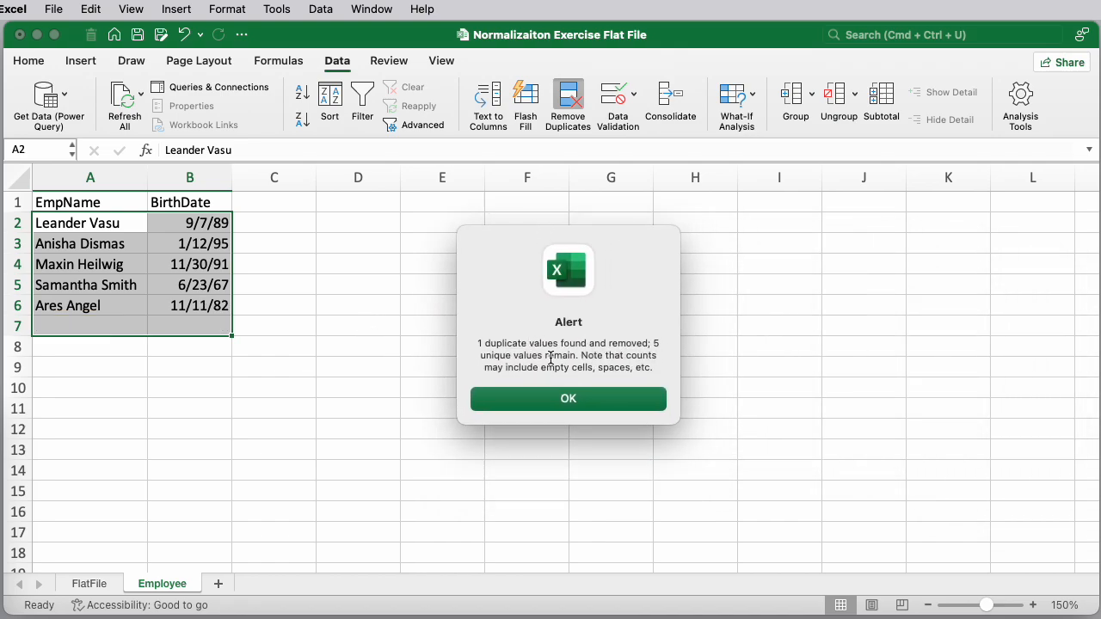
{"action": "left_click", "coordinate": [581, 406]}
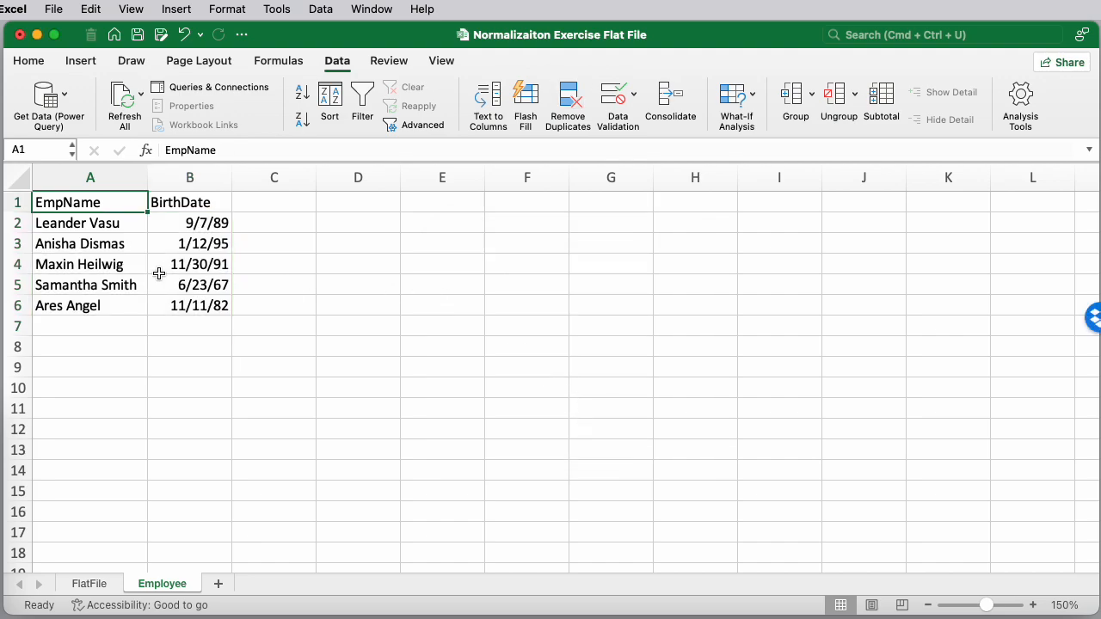
Examine the Unit and UnitLocation values across the FlatFile rows, comparing repeated entries
{"action": "left_click", "coordinate": [96, 587]}
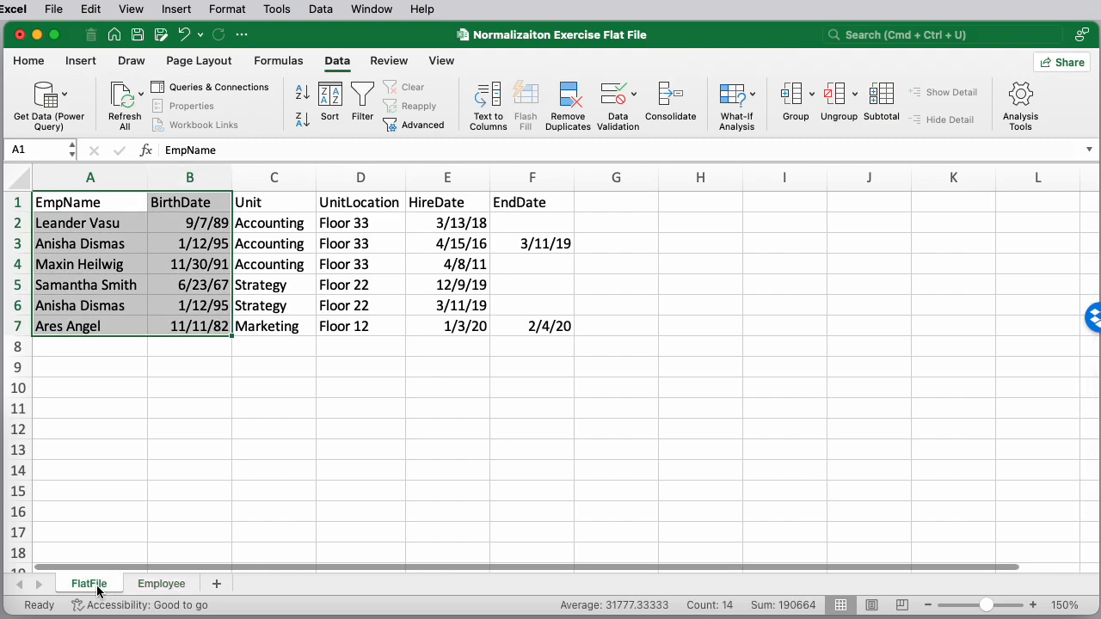
{"action": "left_click", "coordinate": [275, 222]}
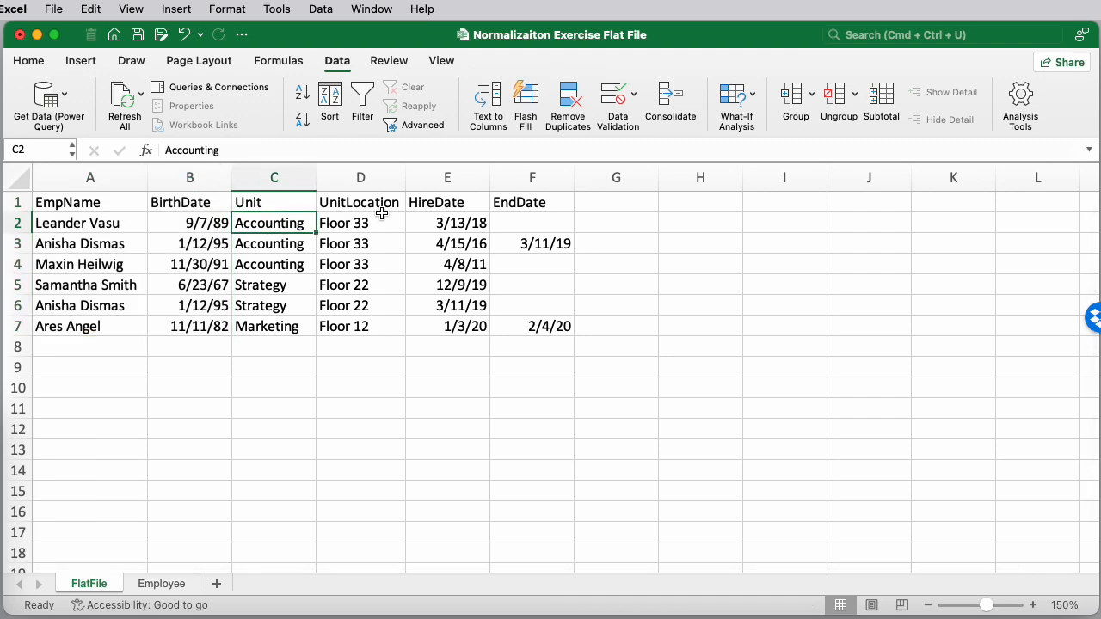
{"action": "key", "text": "Right"}
{"action": "key", "text": "Left"}
{"action": "key", "text": "Up"}
{"action": "key", "text": "Right"}
{"action": "key", "text": "Down"}
{"action": "key", "text": "Left"}
{"action": "key", "text": "Right"}
{"action": "key", "text": "Left"}
{"action": "key", "text": "Right"}
{"action": "key", "text": "Left"}
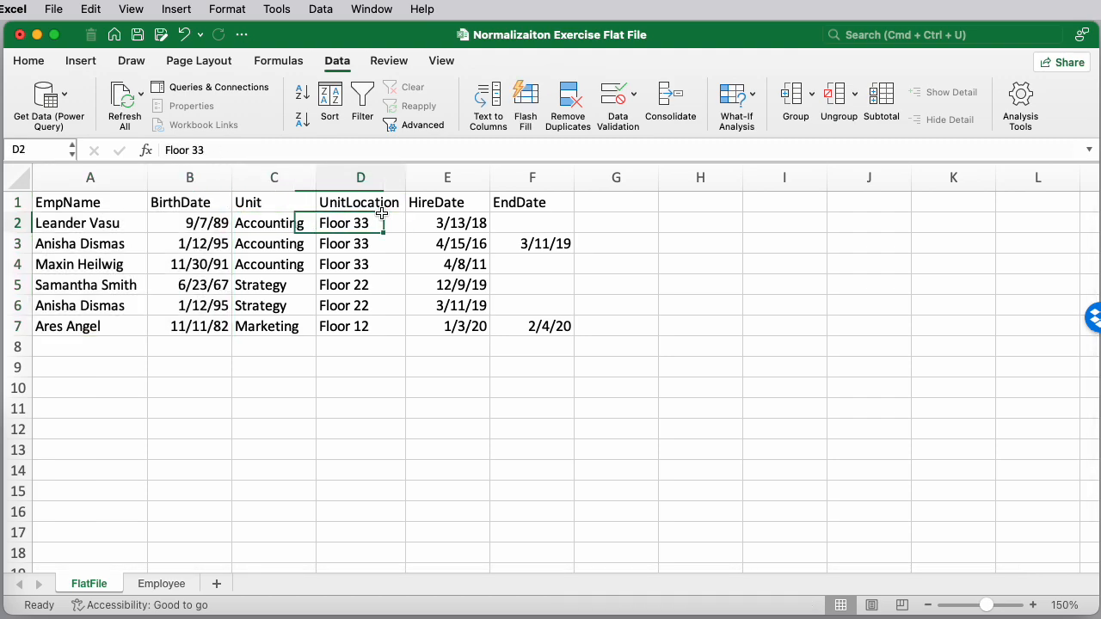
{"action": "key", "text": "Down"}
{"action": "key", "text": "Down"}
{"action": "key", "text": "Down"}
{"action": "key", "text": "Down"}
{"action": "key", "text": "Up"}
{"action": "key", "text": "Up"}
{"action": "key", "text": "Up"}
{"action": "key", "text": "Up"}
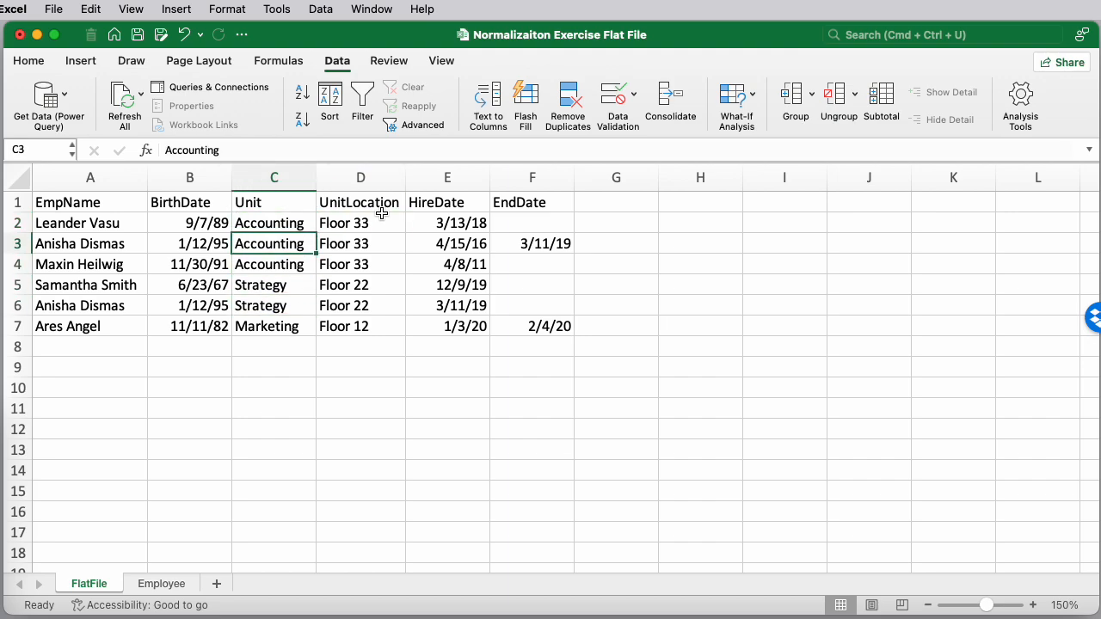
{"action": "key", "text": "Right"}
{"action": "key", "text": "Down"}
{"action": "key", "text": "Left"}
{"action": "key", "text": "Right"}
{"action": "key", "text": "Down"}
{"action": "key", "text": "Down"}
{"action": "key", "text": "Left"}
{"action": "key", "text": "Right"}
{"action": "key", "text": "Left"}
{"action": "key", "text": "Down"}
{"action": "key", "text": "Right"}
{"action": "key", "text": "Left"}
{"action": "key", "text": "Down"}
{"action": "key", "text": "Up"}
{"action": "key", "text": "Up"}
{"action": "key", "text": "Right"}
{"action": "key", "text": "Down"}
{"action": "key", "text": "Left"}
{"action": "key", "text": "Down"}
{"action": "key", "text": "Right"}
{"action": "key", "text": "Left"}
{"action": "key", "text": "Right"}
{"action": "key", "text": "Right"}
{"action": "key", "text": "Left"}
{"action": "key", "text": "Left"}
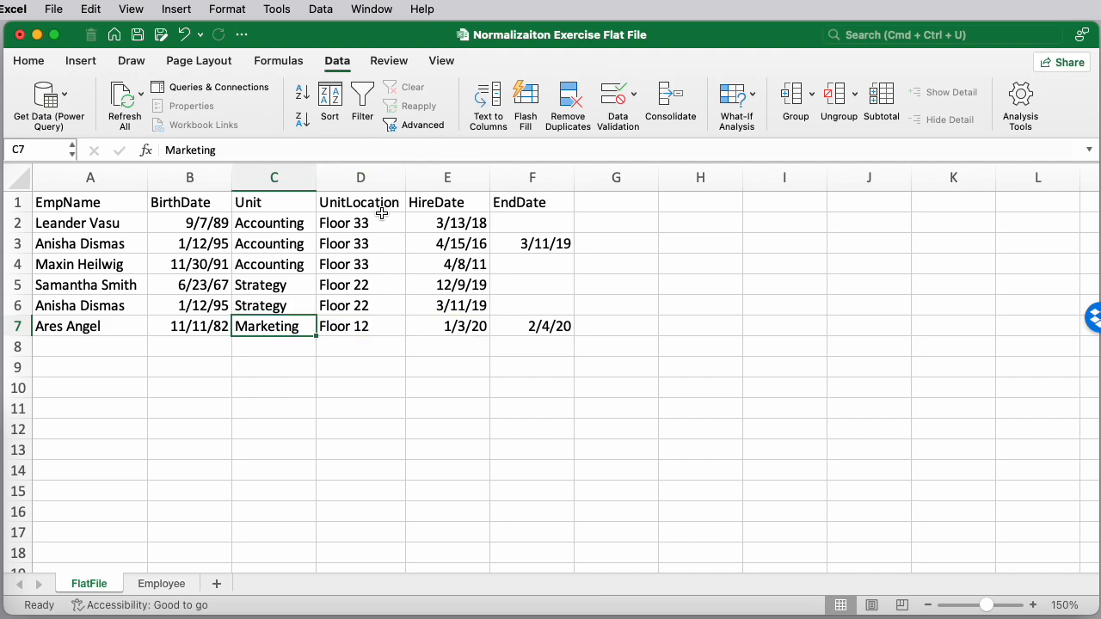
Add a new worksheet and rename it Unit
{"action": "left_click", "coordinate": [216, 583]}
{"action": "double_click", "coordinate": [161, 579]}
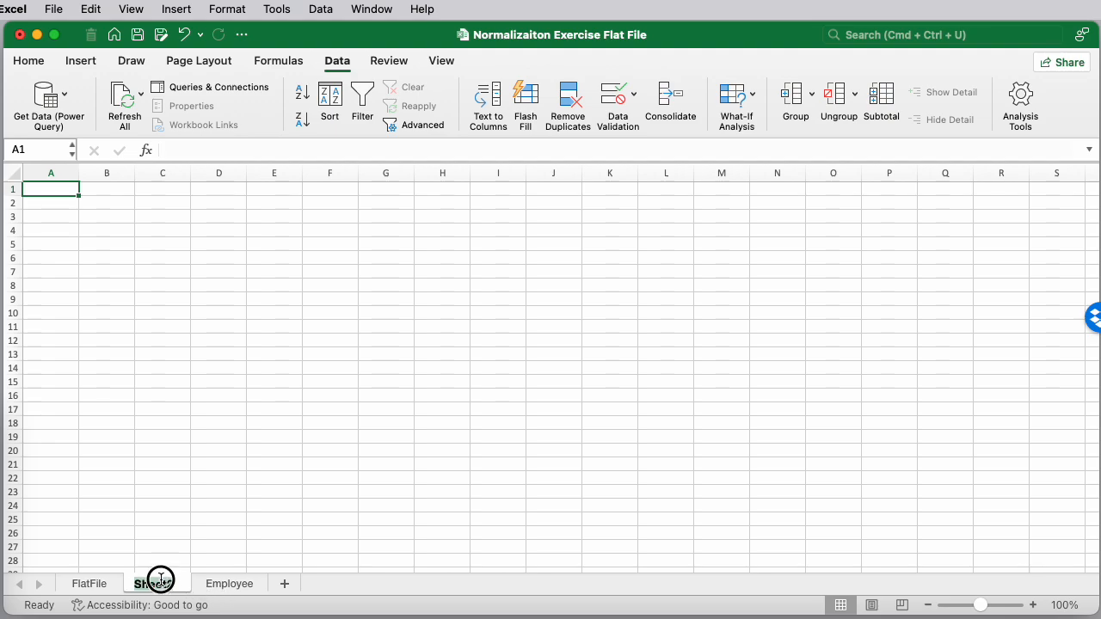
{"action": "type", "text": "Unit"}
{"action": "key", "text": "Return"}
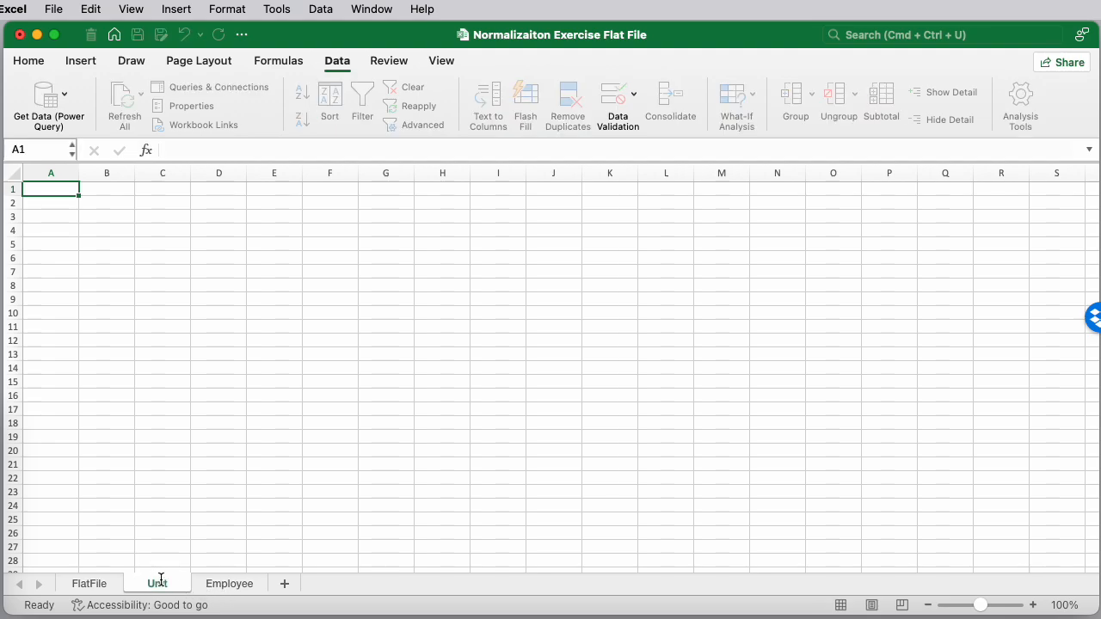
Copy the Unit and UnitLocation columns from FlatFile into the Unit sheet
{"action": "left_click", "coordinate": [89, 584]}
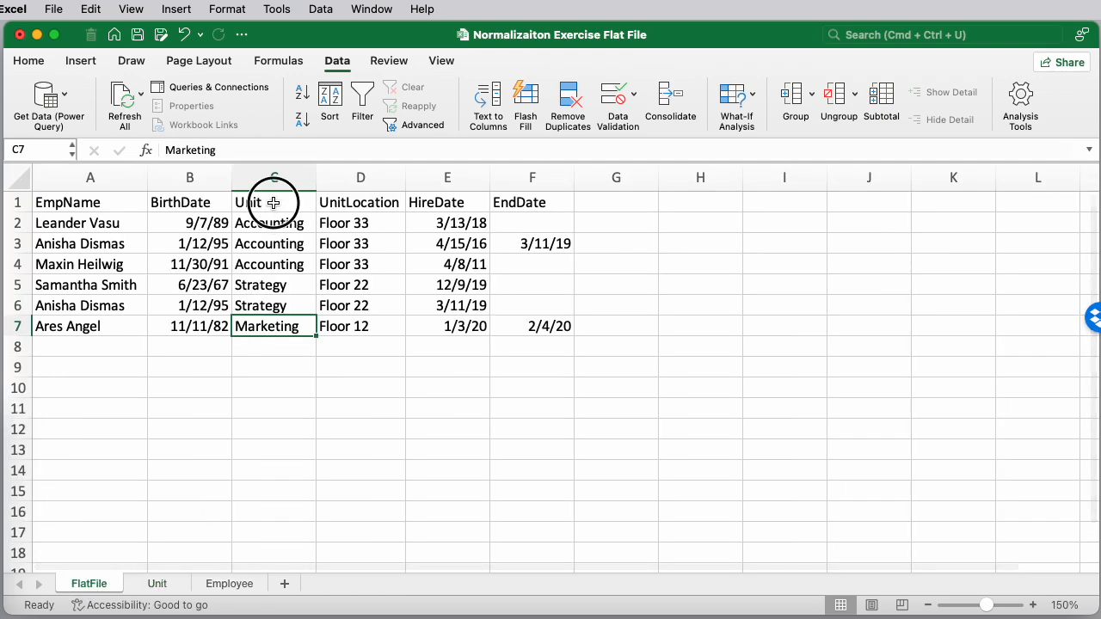
{"action": "left_click_drag", "start_coordinate": [272, 201], "coordinate": [365, 325]}
{"action": "key", "text": "super+c"}
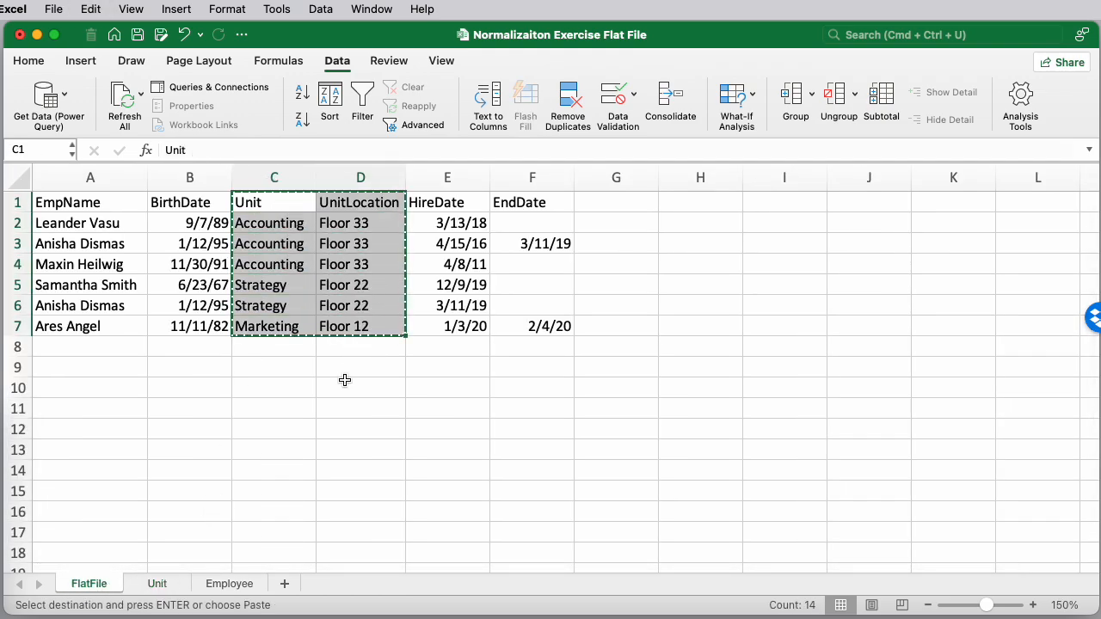
{"action": "left_click", "coordinate": [157, 584]}
{"action": "key", "text": "super+v"}
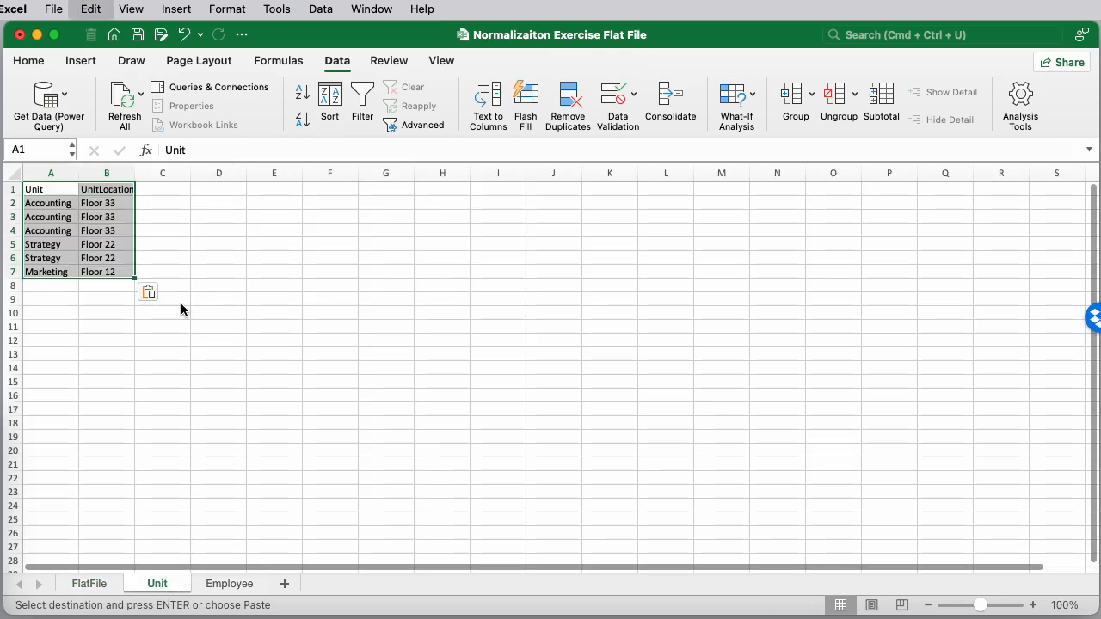
{"action": "left_click", "coordinate": [1033, 605]}
{"action": "left_click", "coordinate": [1033, 606]}
{"action": "left_click", "coordinate": [1033, 605]}
{"action": "left_click", "coordinate": [1033, 606]}
{"action": "left_click", "coordinate": [1033, 605]}
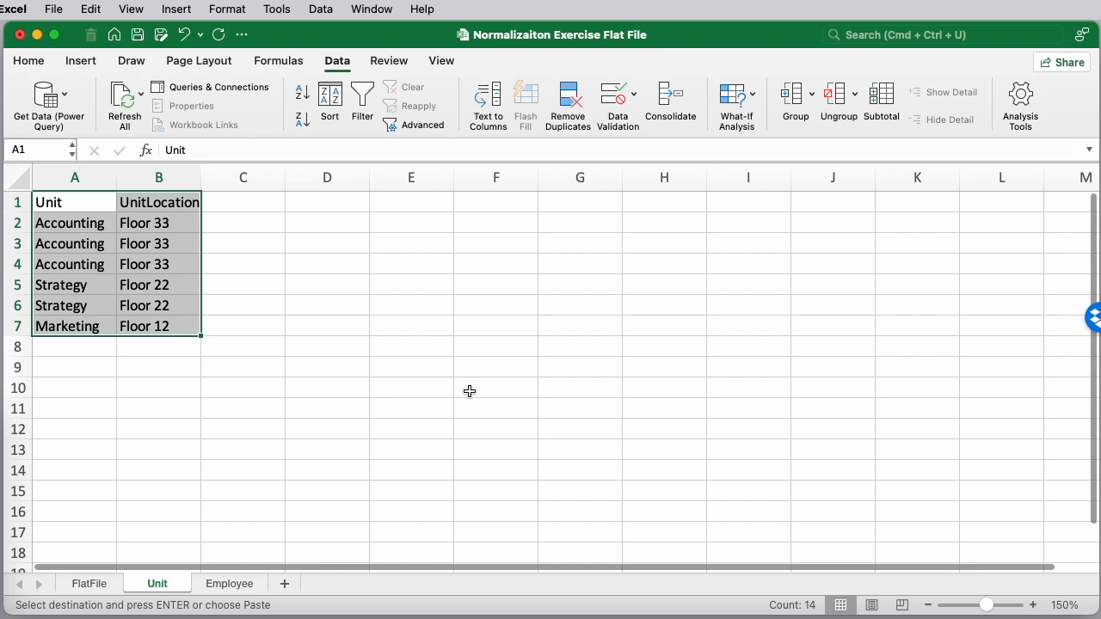
Try to remove duplicates on the Unit sheet with a single empty cell selected
{"action": "left_click", "coordinate": [290, 309]}
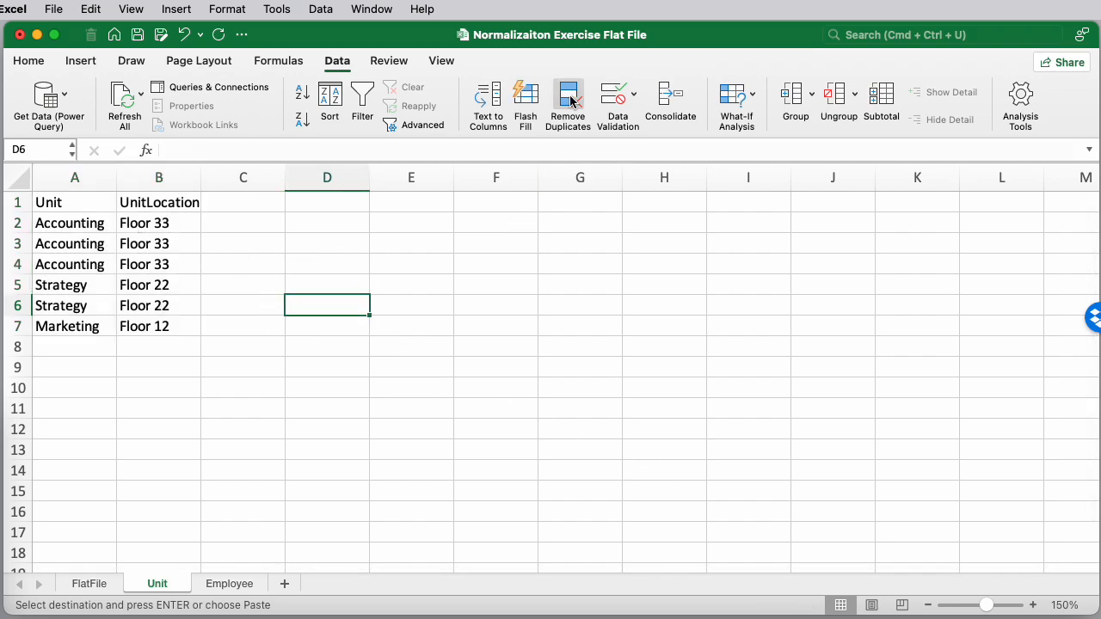
{"action": "left_click", "coordinate": [570, 101]}
{"action": "left_click_drag", "start_coordinate": [1045, 370], "coordinate": [621, 245]}
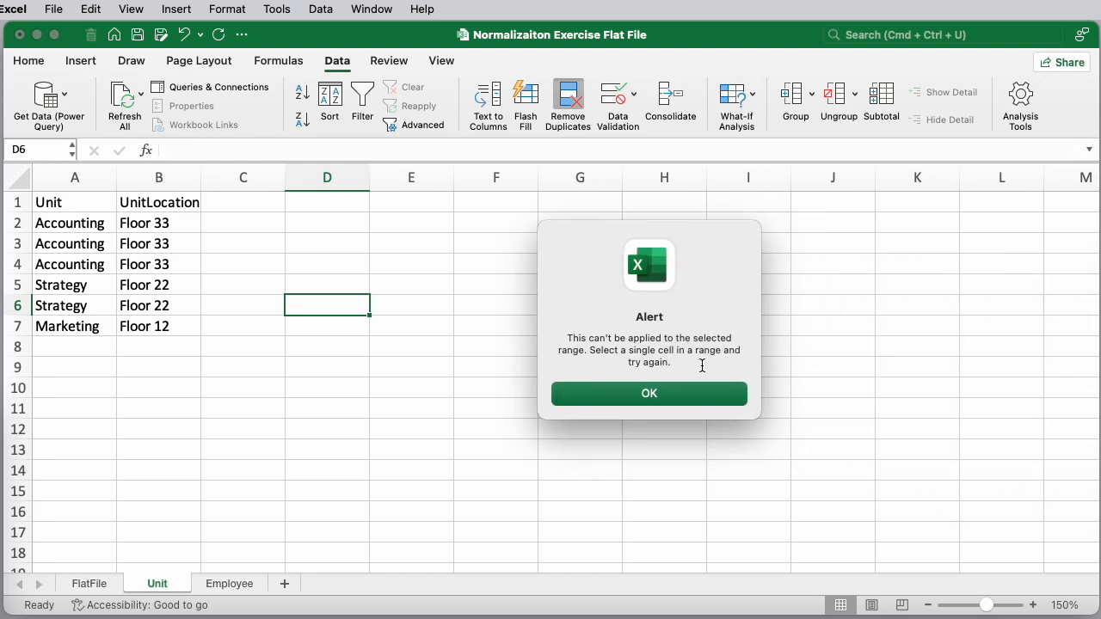
{"action": "left_click", "coordinate": [660, 394]}
Remove duplicate rows from the Unit and UnitLocation range on the Unit sheet, keeping both columns checked
{"action": "left_click", "coordinate": [69, 204]}
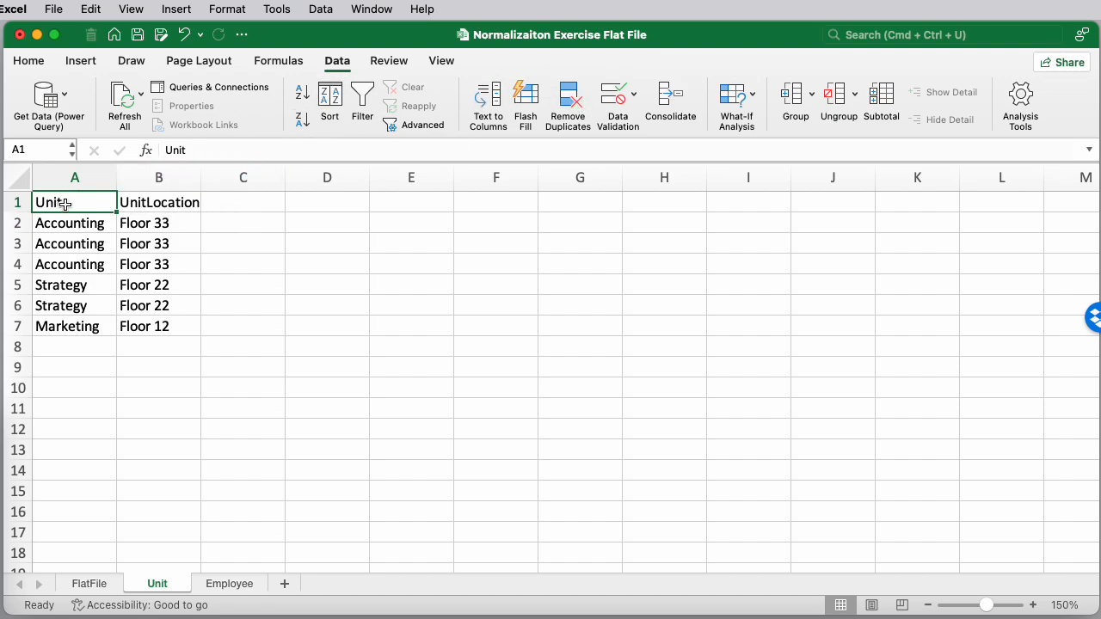
{"action": "left_click_drag", "start_coordinate": [153, 203], "coordinate": [86, 325]}
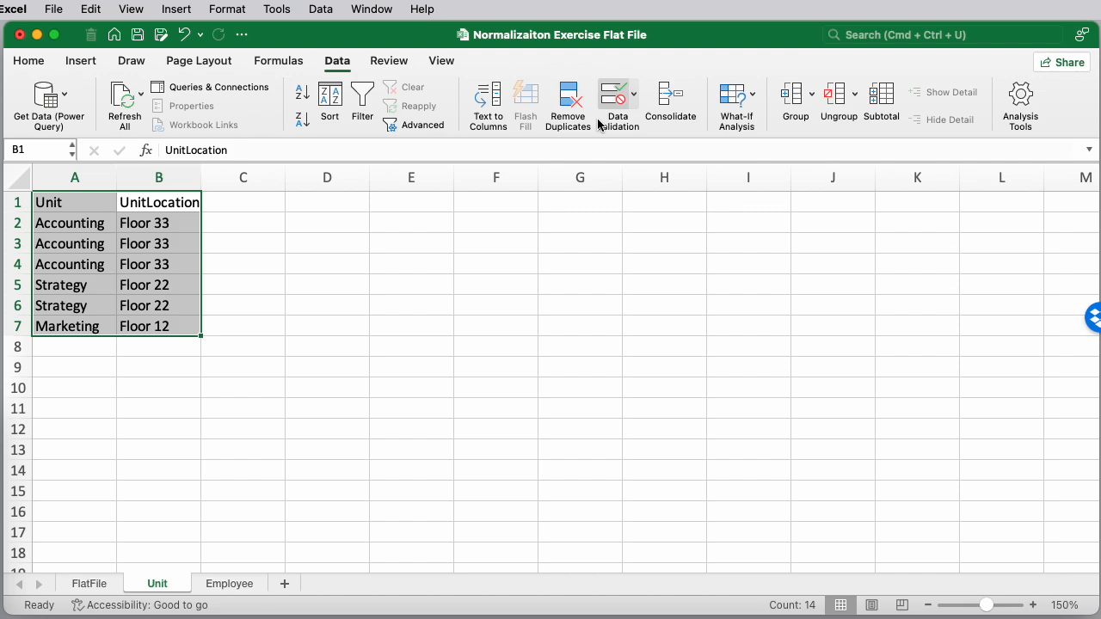
{"action": "left_click", "coordinate": [567, 103]}
{"action": "left_click_drag", "start_coordinate": [1037, 281], "coordinate": [714, 229]}
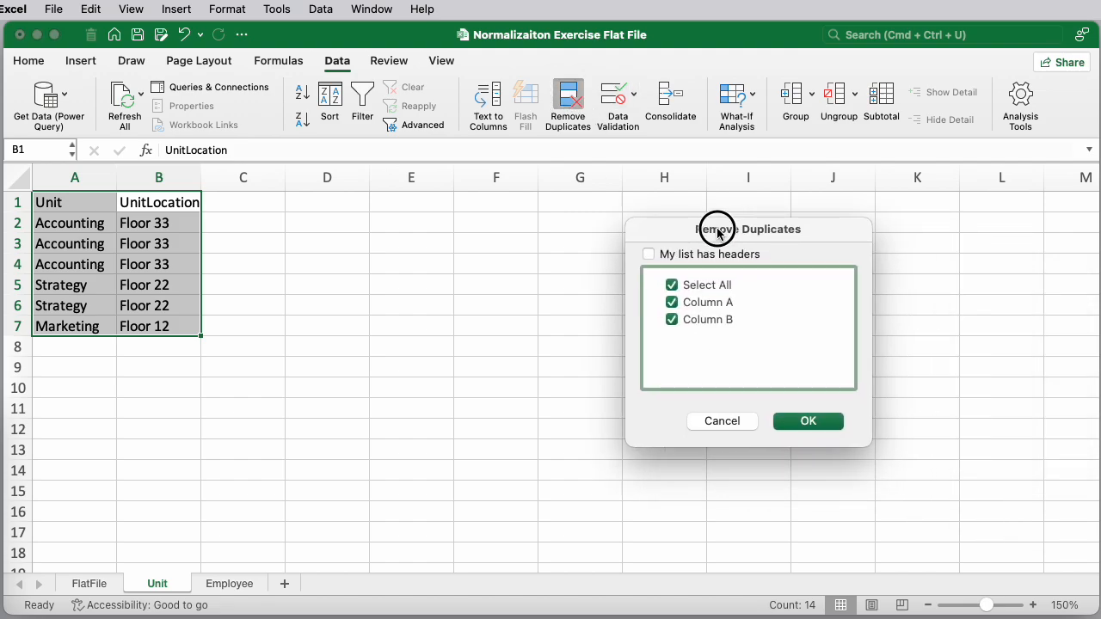
{"action": "left_click", "coordinate": [808, 422]}
{"action": "left_click_drag", "start_coordinate": [1051, 311], "coordinate": [736, 283]}
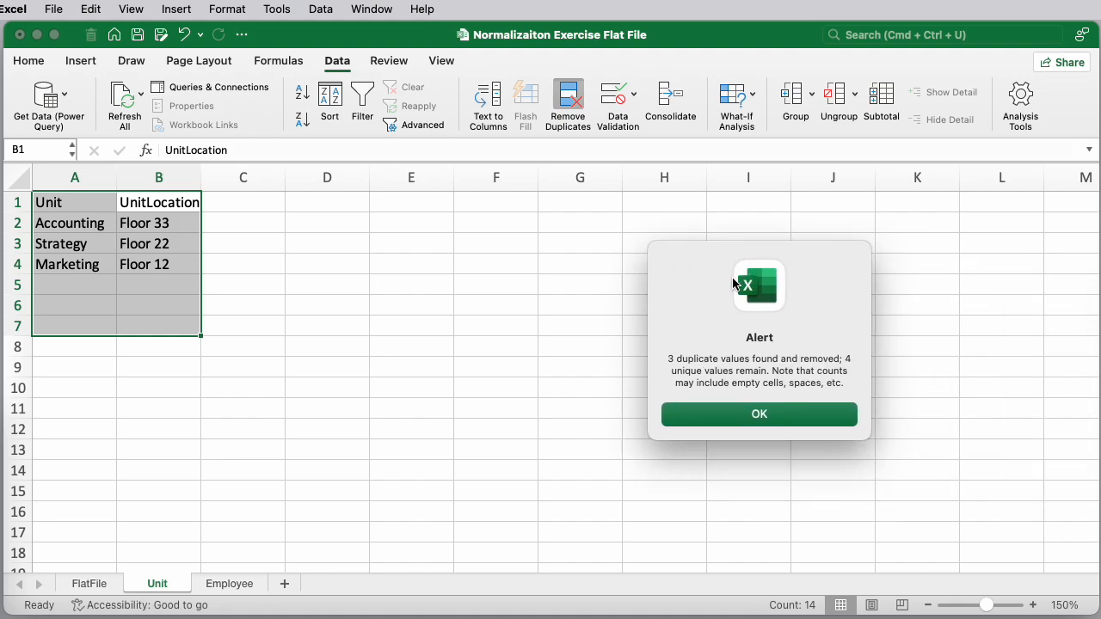
{"action": "left_click", "coordinate": [731, 416]}
{"action": "left_click", "coordinate": [136, 308]}
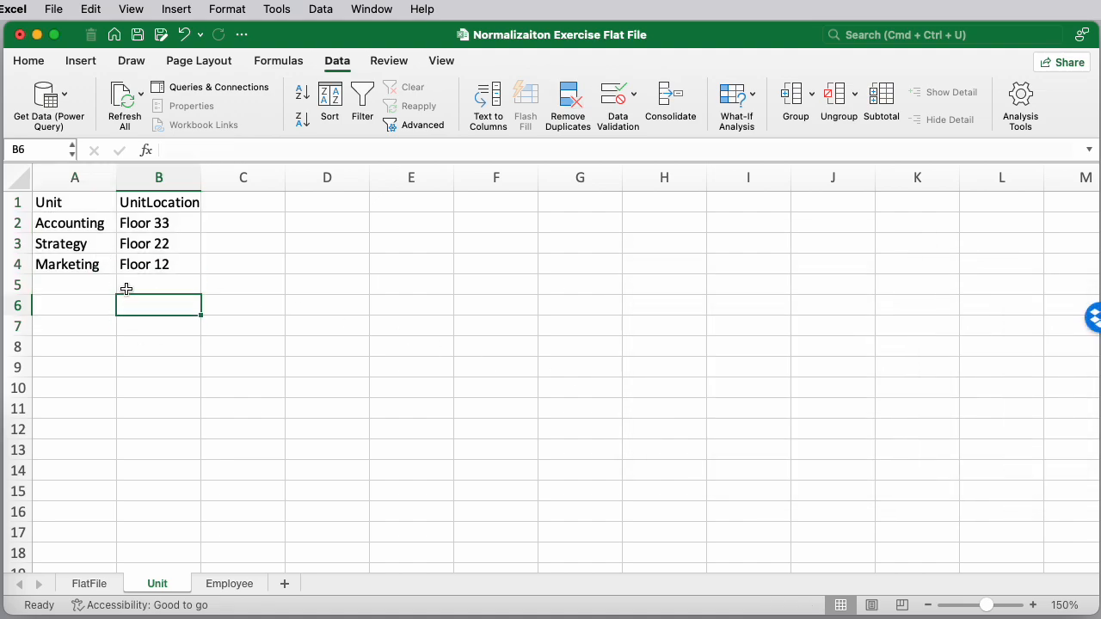
{"action": "left_click", "coordinate": [74, 224]}
{"action": "left_click", "coordinate": [129, 222]}
{"action": "left_click", "coordinate": [90, 245]}
{"action": "left_click", "coordinate": [96, 264]}
{"action": "left_click", "coordinate": [148, 268]}
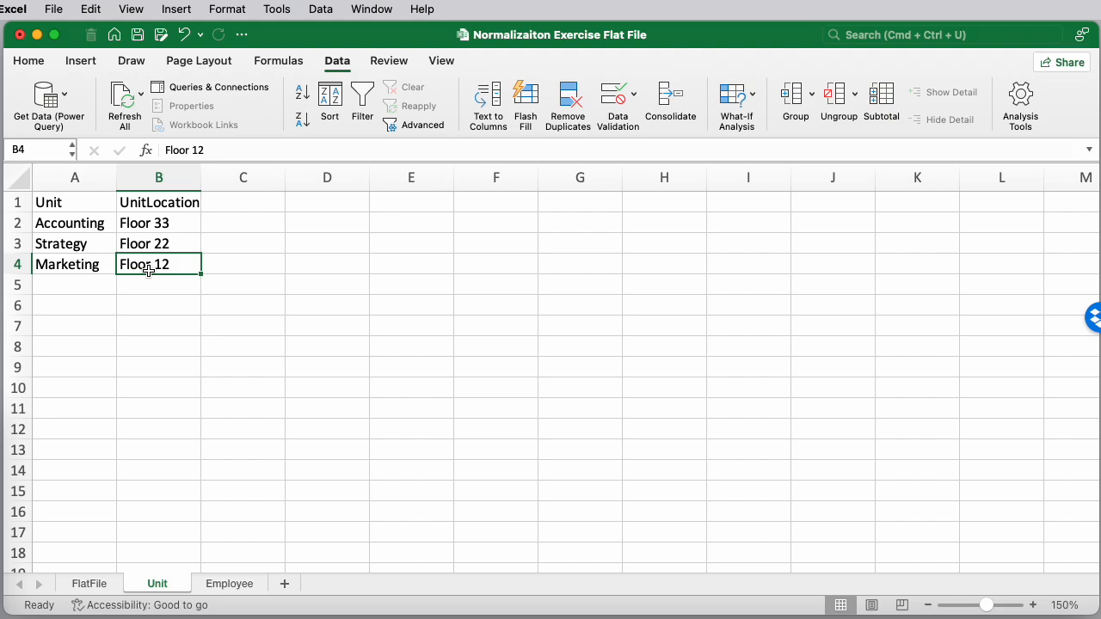
Switch to the Oh Canada Solution workbook, enlarge its window, and open its FlatFile sheet
{"action": "left_click", "coordinate": [98, 584]}
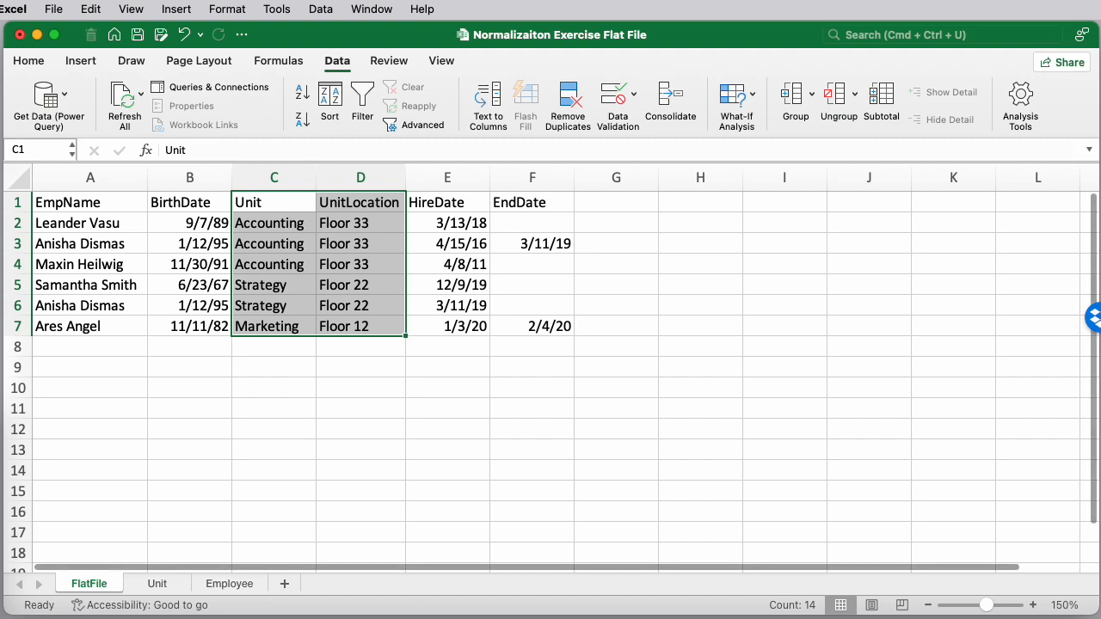
{"action": "key", "text": "super+Tab"}
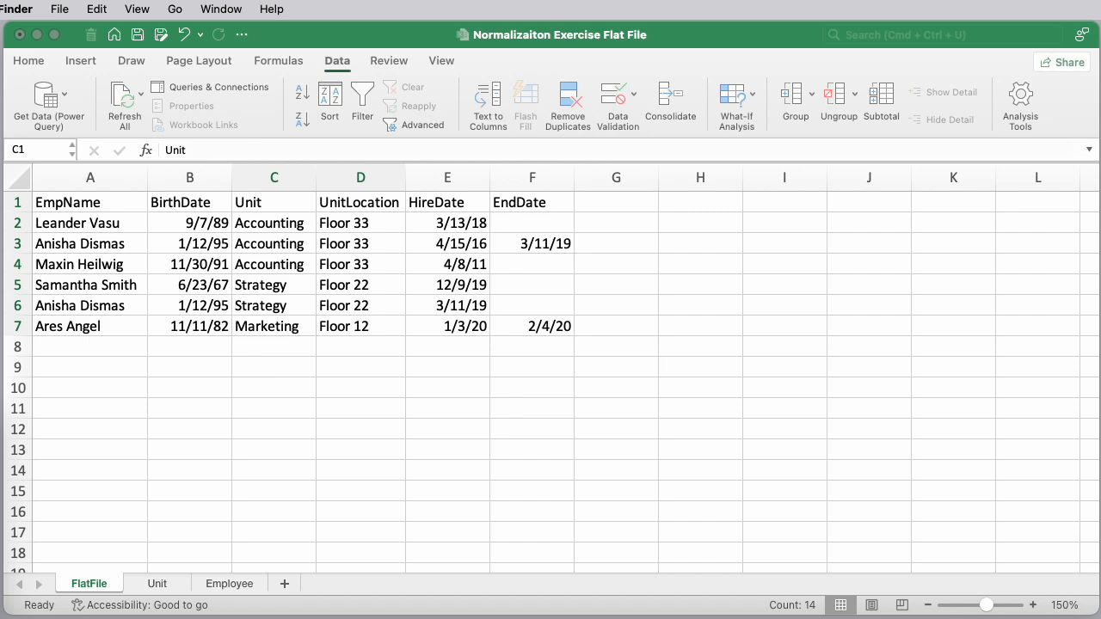
{"action": "key", "text": "super+Tab"}
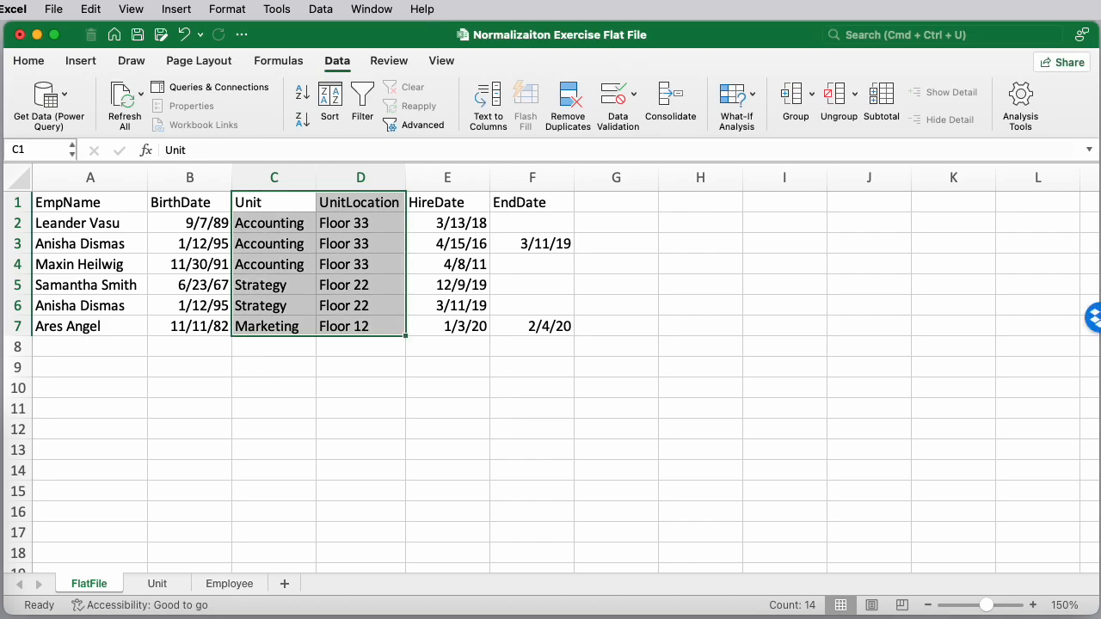
{"action": "mouse_move", "coordinate": [494, 31]}
{"action": "left_mouse_down"}
{"action": "mouse_move", "coordinate": [533, 28]}
{"action": "mouse_move", "coordinate": [509, 24]}
{"action": "left_mouse_up"}
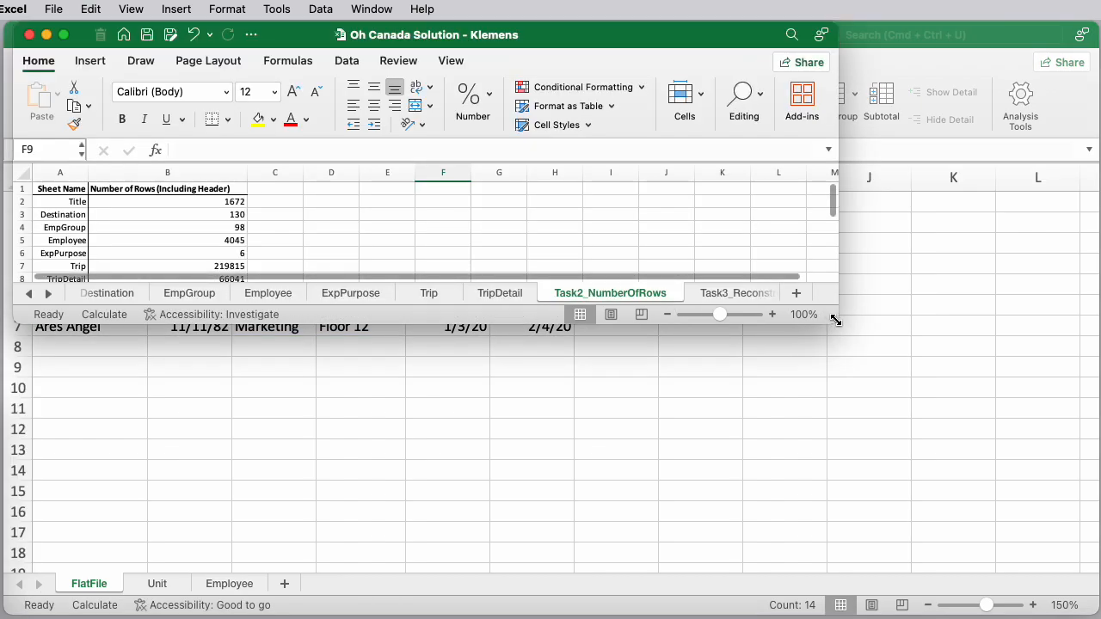
{"action": "left_click_drag", "start_coordinate": [835, 320], "coordinate": [1094, 616]}
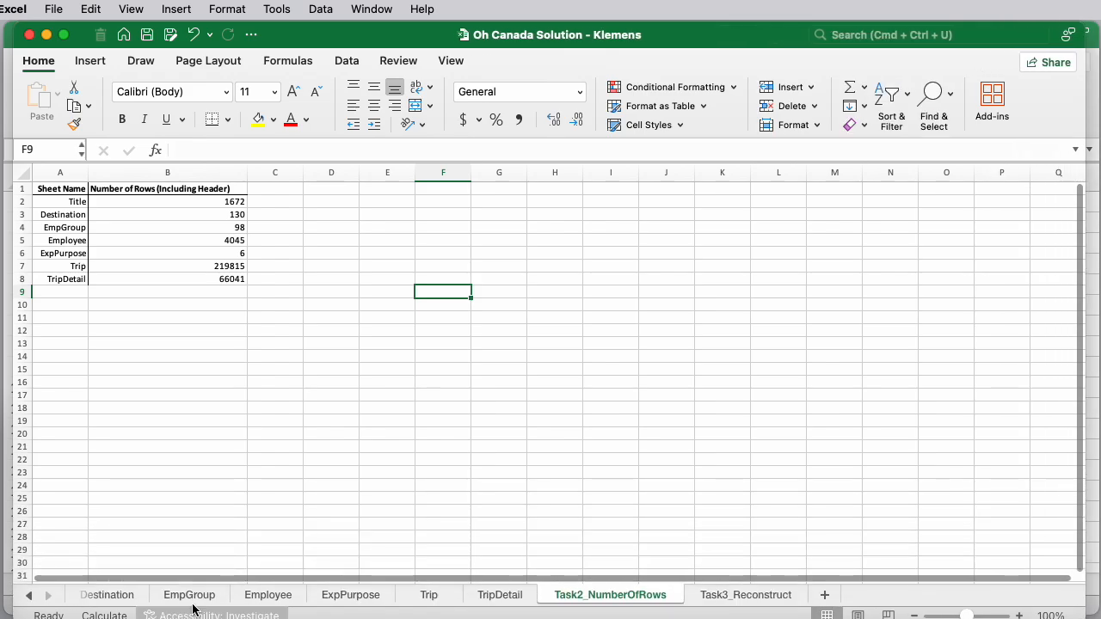
{"action": "left_click", "coordinate": [31, 595]}
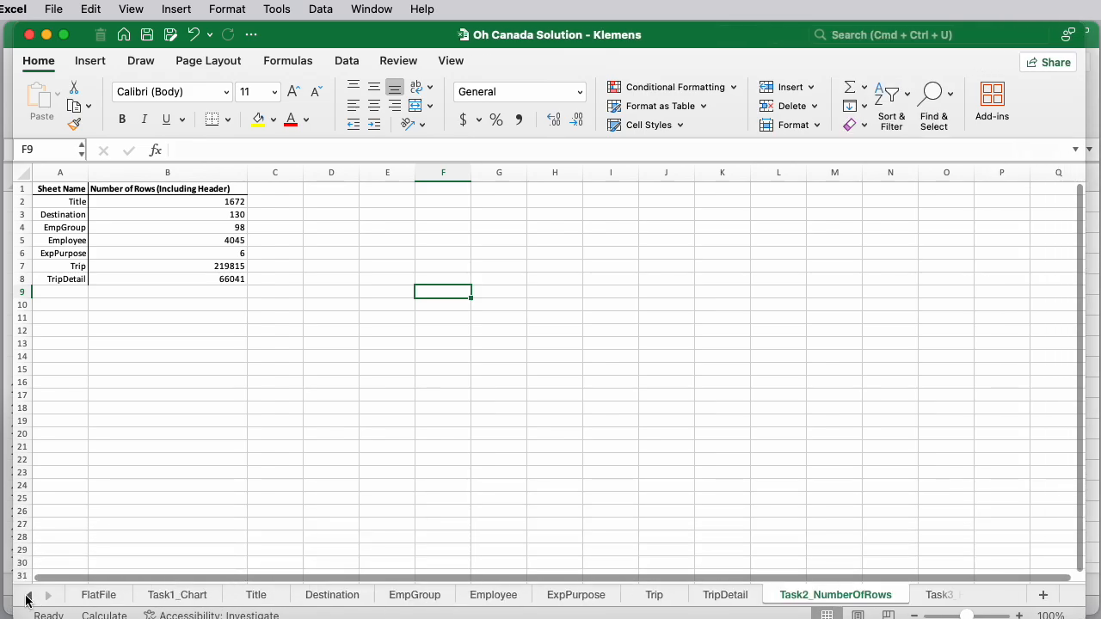
{"action": "left_click", "coordinate": [94, 595]}
{"action": "scroll", "coordinate": [422, 416], "scroll_direction": "down", "scroll_amount": 10}
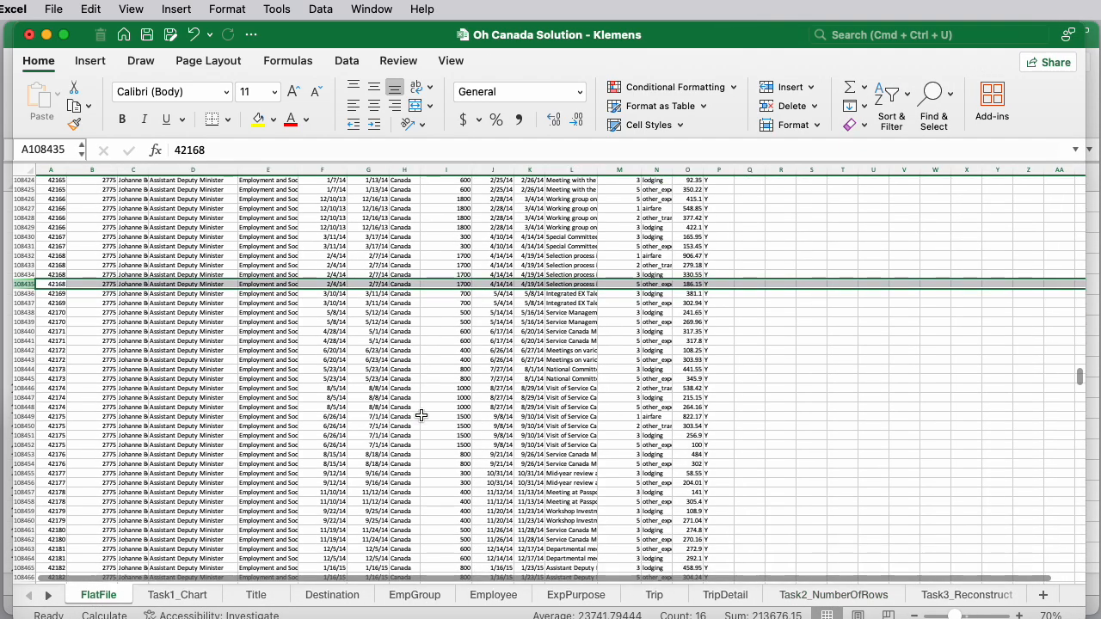
{"action": "scroll", "coordinate": [422, 415], "scroll_direction": "up", "scroll_amount": 20}
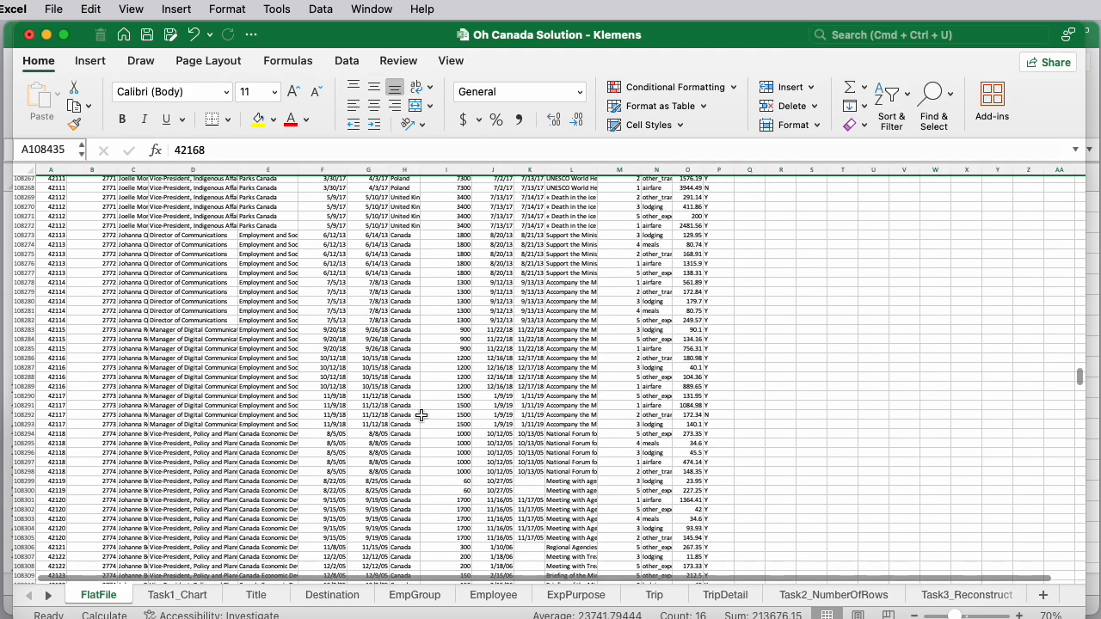
Close the Oh Canada Solution workbook without saving changes
{"action": "left_click_drag", "start_coordinate": [1081, 377], "coordinate": [1075, 179]}
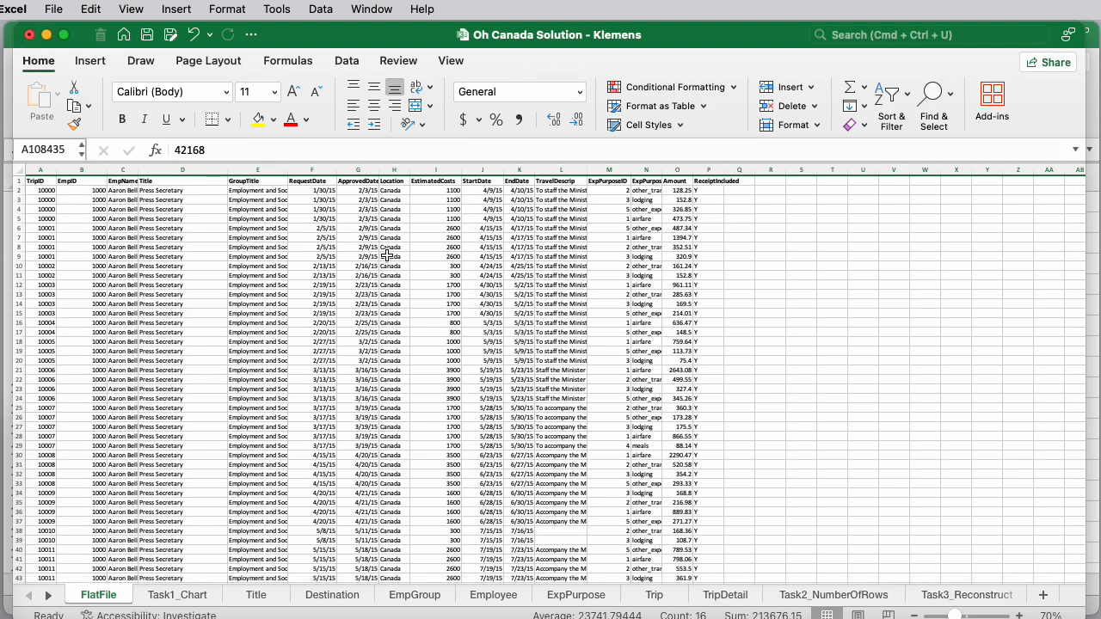
{"action": "key", "text": "super+w"}
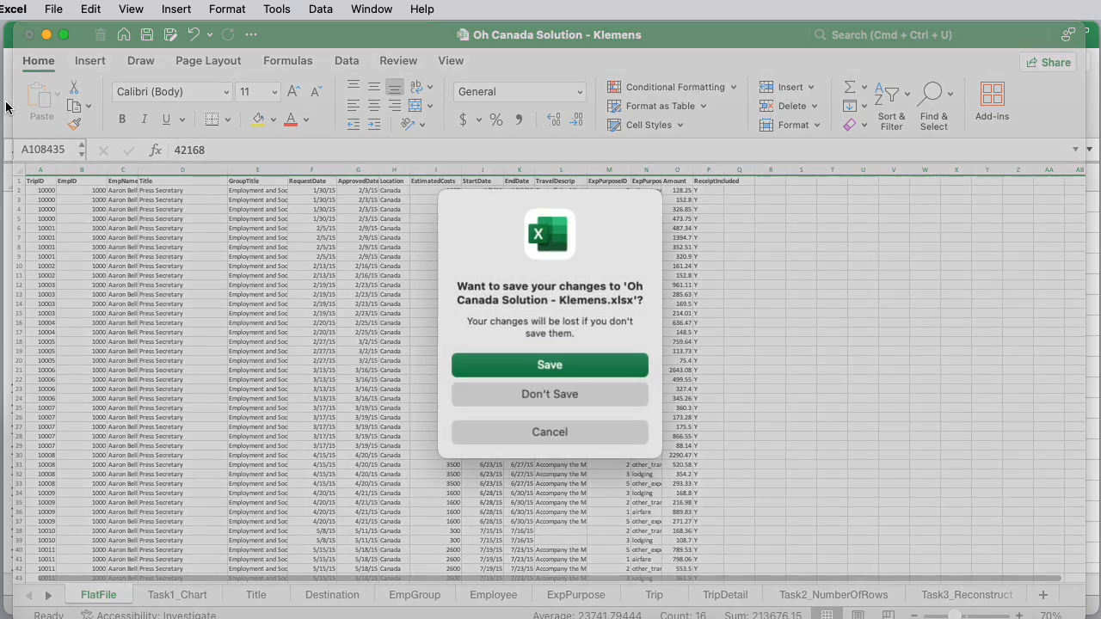
{"action": "left_click", "coordinate": [560, 393]}
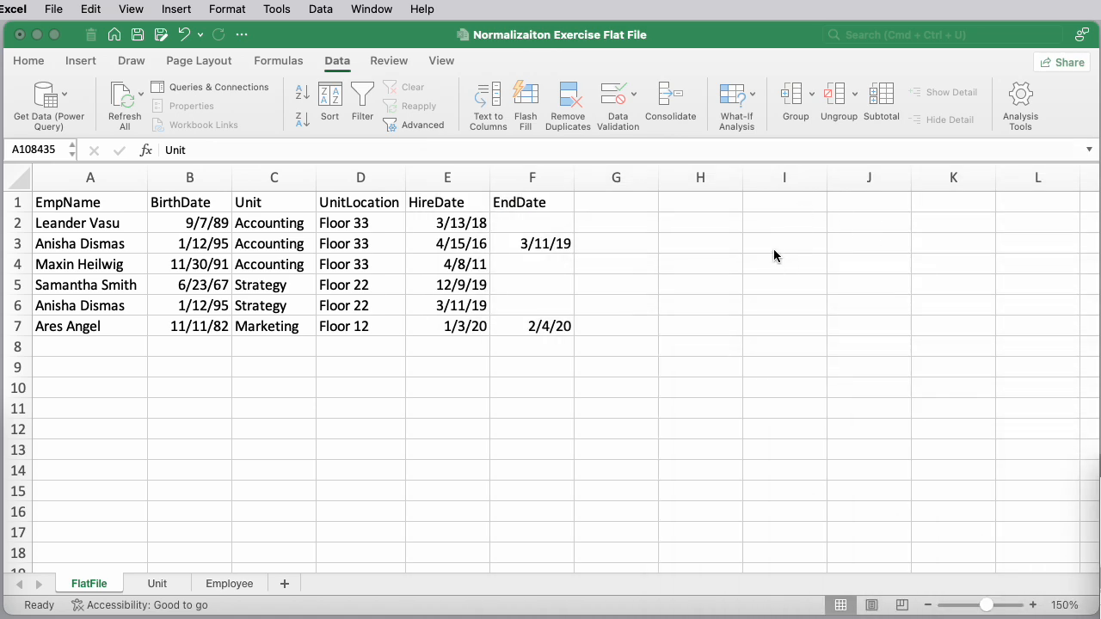
Examine the employee names, units, HireDate and EndDate values on the FlatFile sheet
{"action": "left_click", "coordinate": [734, 281]}
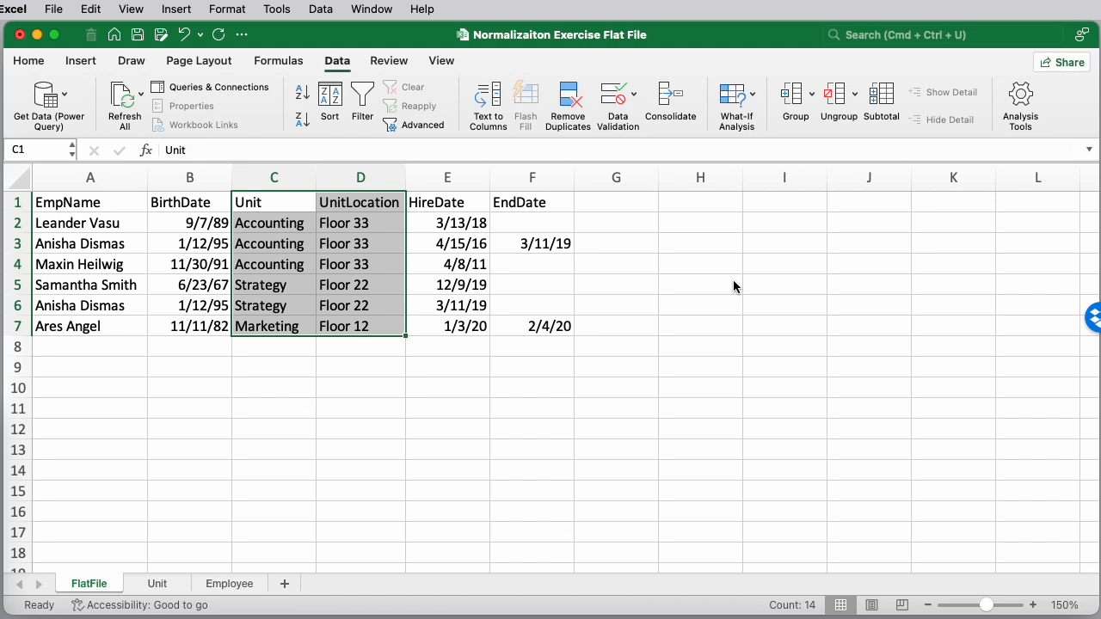
{"action": "left_click", "coordinate": [465, 220]}
{"action": "left_click", "coordinate": [466, 202]}
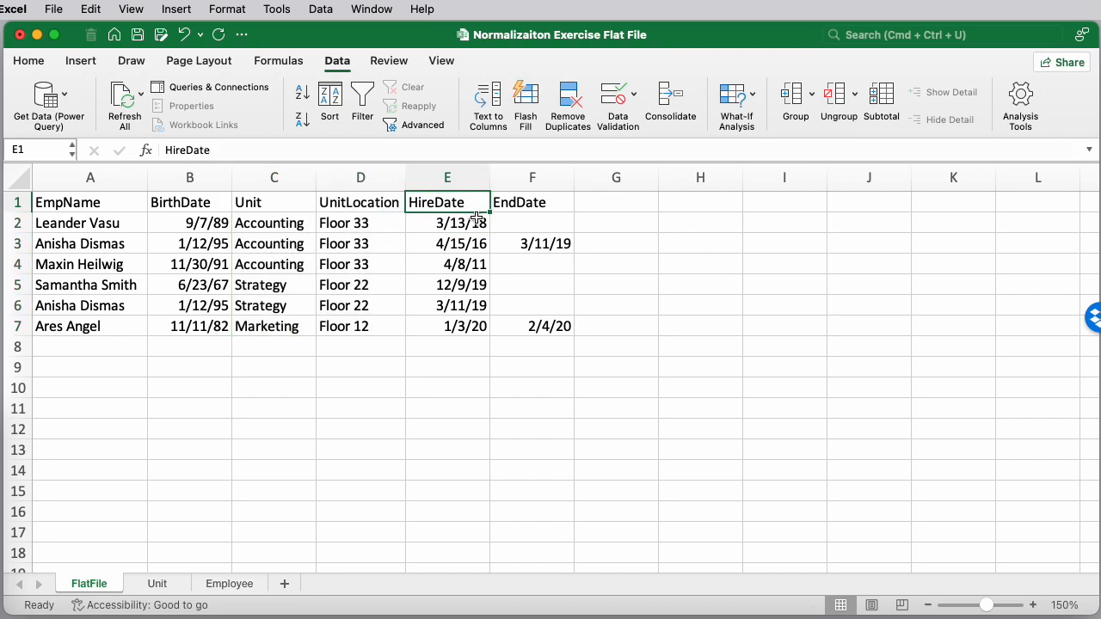
{"action": "left_click", "coordinate": [478, 223]}
{"action": "left_click", "coordinate": [477, 243]}
{"action": "left_click", "coordinate": [478, 264]}
{"action": "left_click", "coordinate": [477, 285]}
{"action": "left_click", "coordinate": [478, 306]}
{"action": "left_click", "coordinate": [475, 327]}
{"action": "left_click", "coordinate": [468, 226]}
{"action": "left_click", "coordinate": [465, 243]}
{"action": "left_click", "coordinate": [464, 264]}
{"action": "left_click", "coordinate": [462, 285]}
{"action": "left_click", "coordinate": [463, 305]}
{"action": "left_click", "coordinate": [460, 331]}
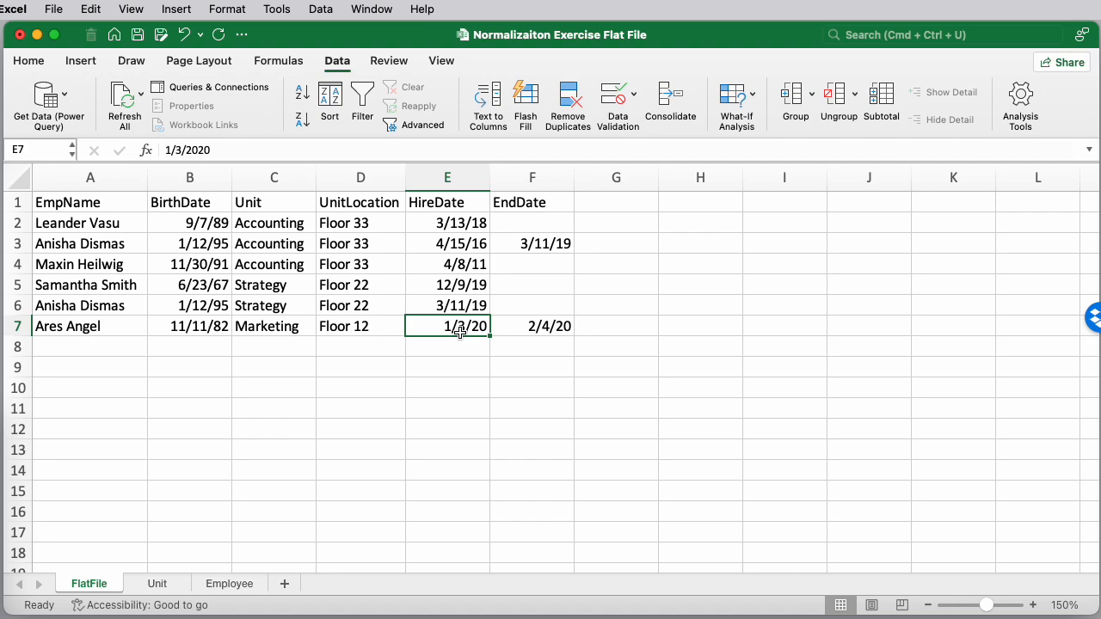
{"action": "left_click", "coordinate": [465, 222]}
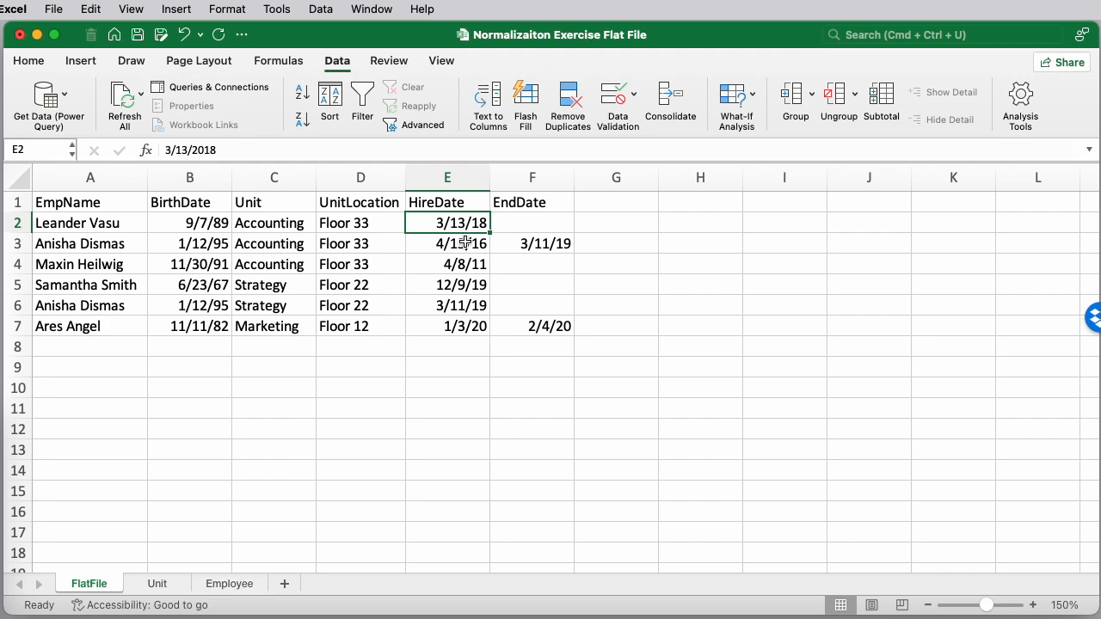
{"action": "left_click", "coordinate": [548, 245]}
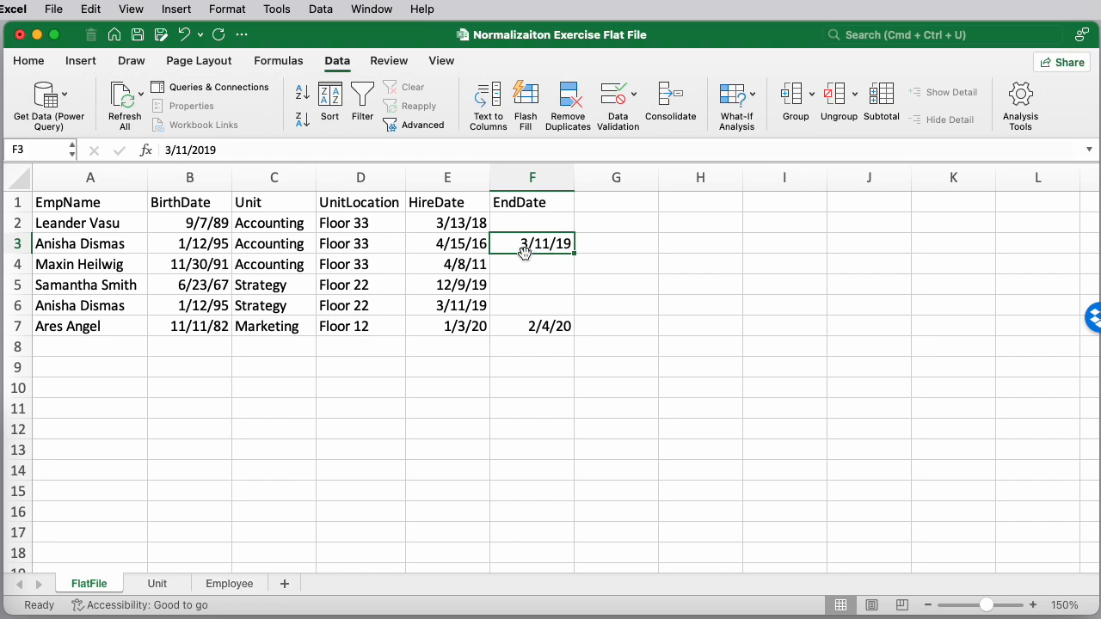
{"action": "left_click", "coordinate": [96, 307]}
{"action": "left_click", "coordinate": [87, 248]}
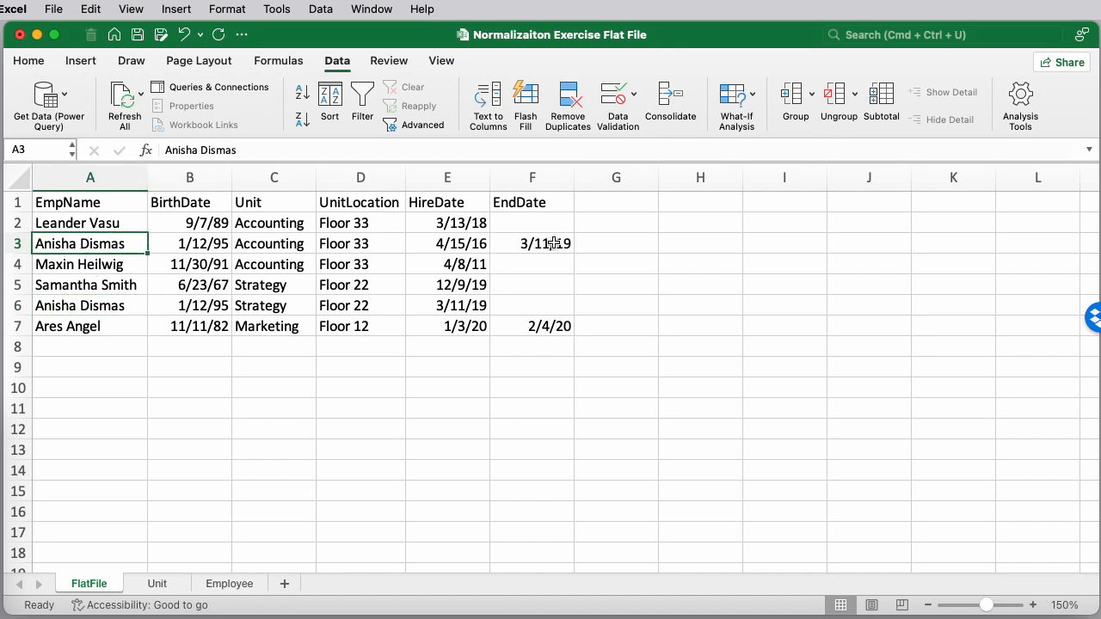
{"action": "left_click", "coordinate": [555, 244]}
{"action": "left_click", "coordinate": [105, 310]}
{"action": "left_click", "coordinate": [471, 305]}
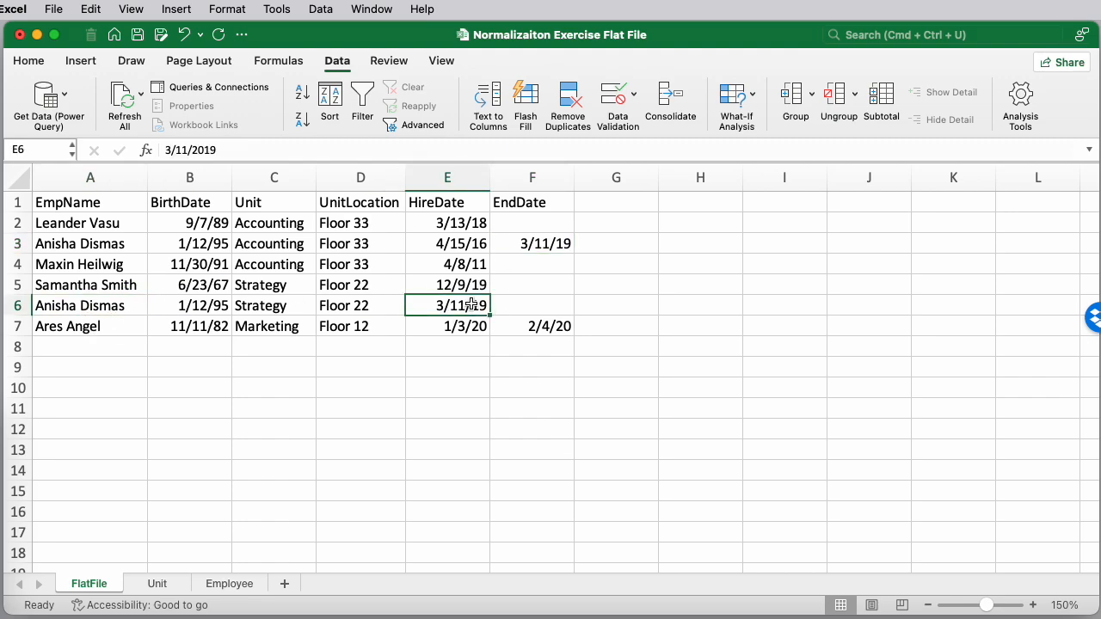
{"action": "left_click", "coordinate": [454, 222]}
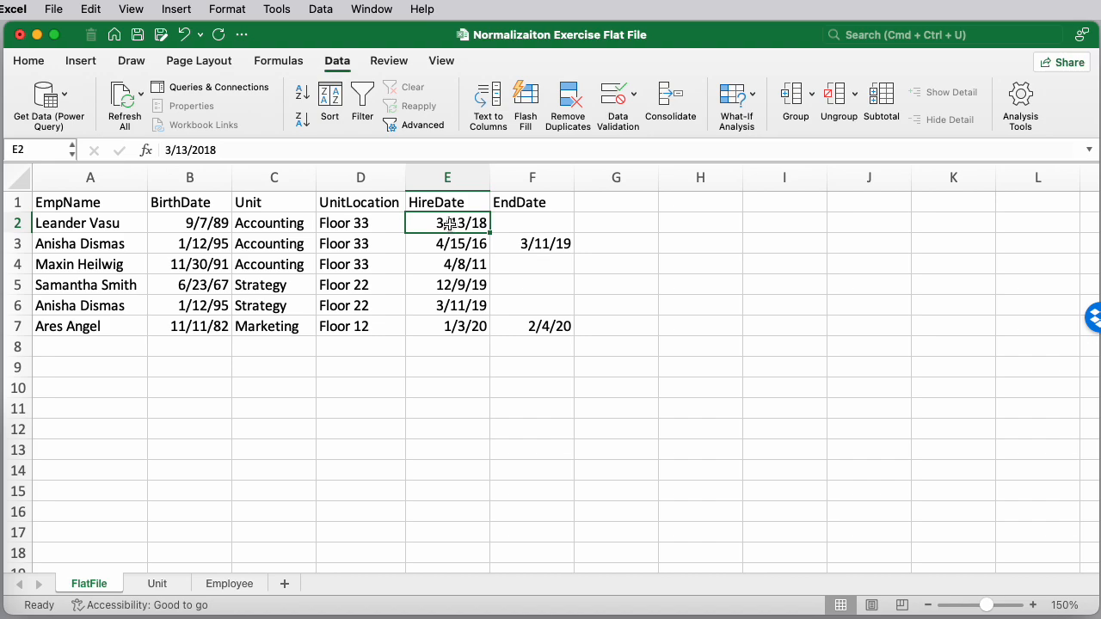
{"action": "left_click", "coordinate": [266, 225]}
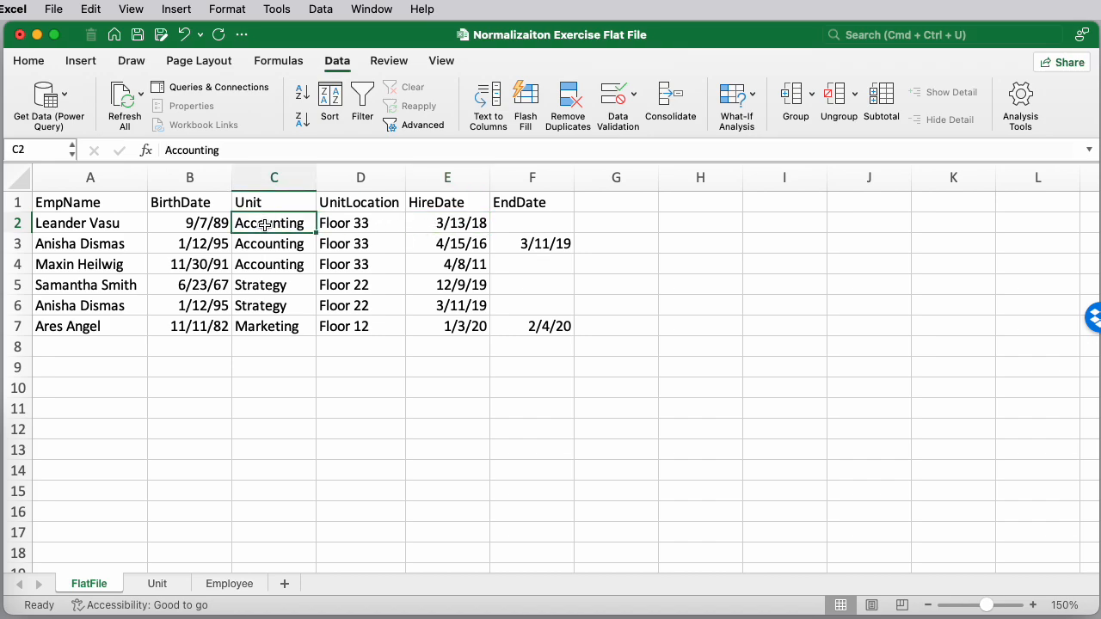
{"action": "left_click", "coordinate": [93, 222]}
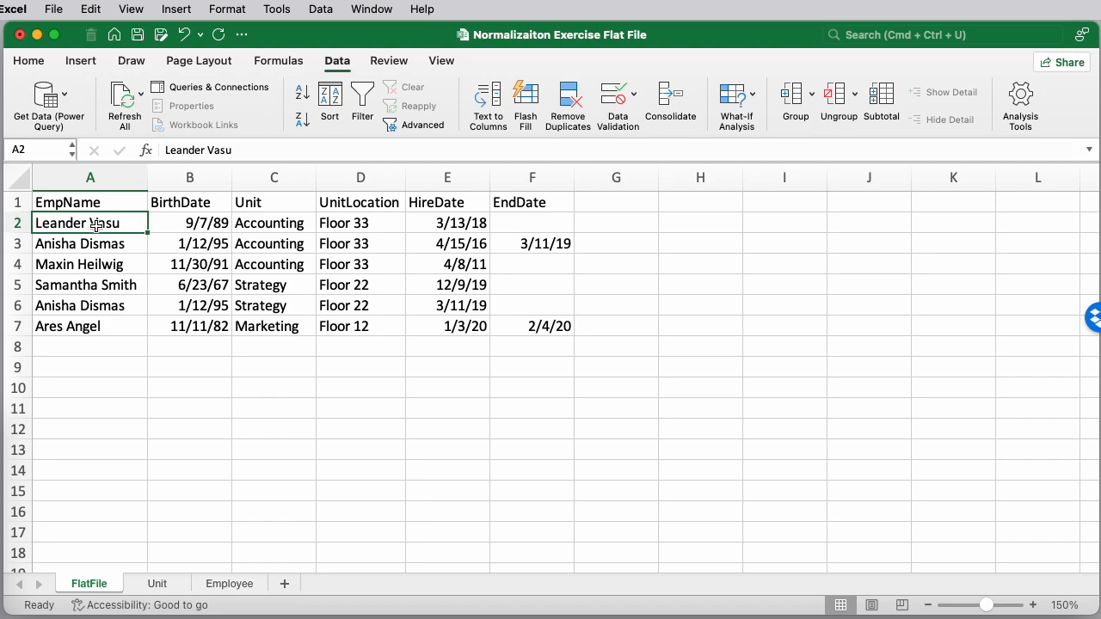
Add a new worksheet and name it EmployeeUnit
{"action": "left_click", "coordinate": [284, 584]}
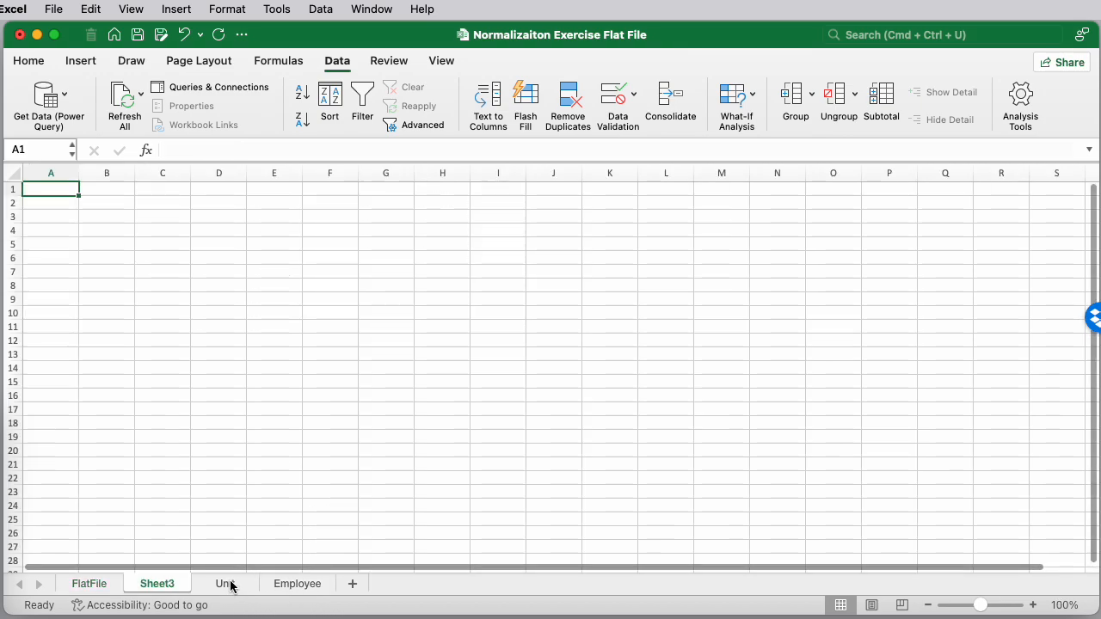
{"action": "double_click", "coordinate": [167, 583]}
{"action": "type", "text": "EmployeeUnit"}
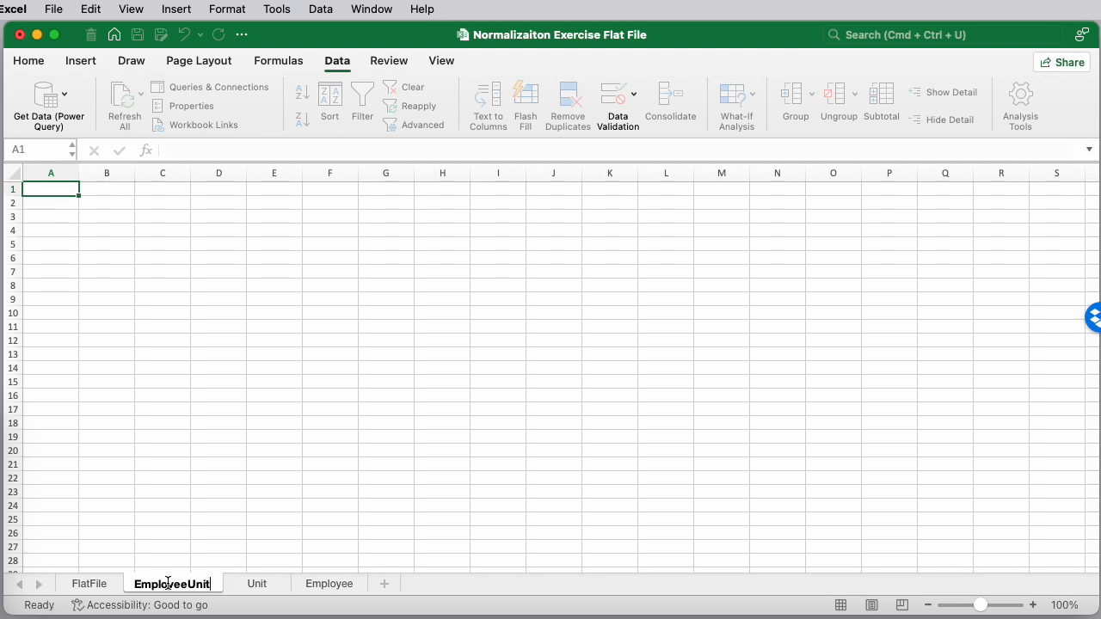
{"action": "key", "text": "Return"}
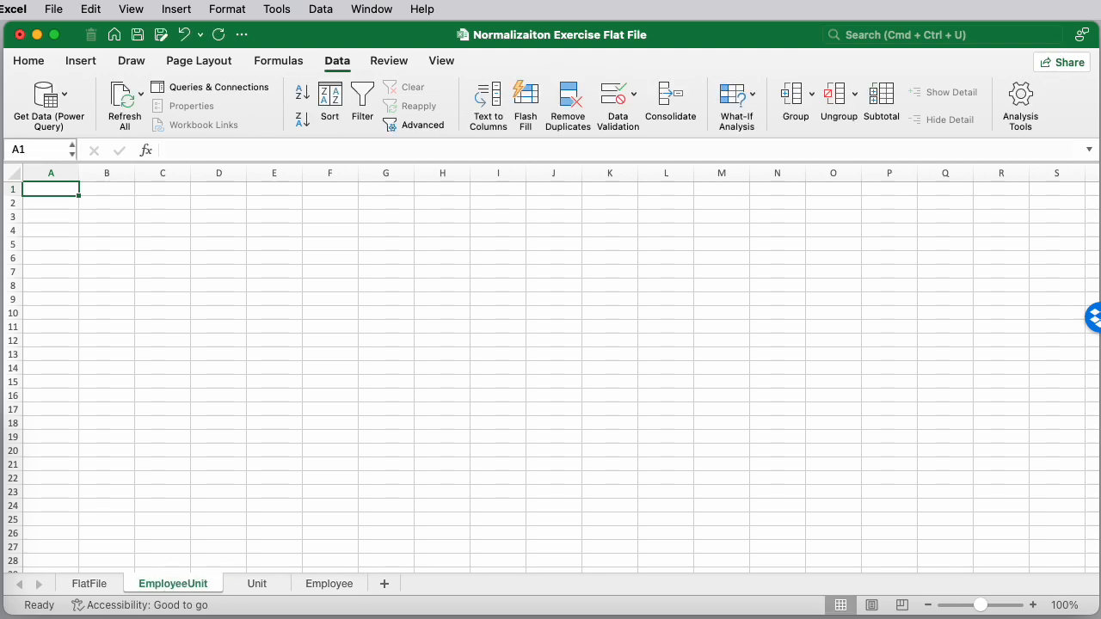
Copy the EmpName, Unit, HireDate and EndDate columns from FlatFile into the EmployeeUnit sheet starting at A1
{"action": "left_click", "coordinate": [665, 423]}
{"action": "left_click", "coordinate": [1032, 606]}
{"action": "left_click", "coordinate": [1032, 605]}
{"action": "left_click", "coordinate": [1033, 606]}
{"action": "left_click", "coordinate": [1033, 605]}
{"action": "left_click", "coordinate": [1033, 606]}
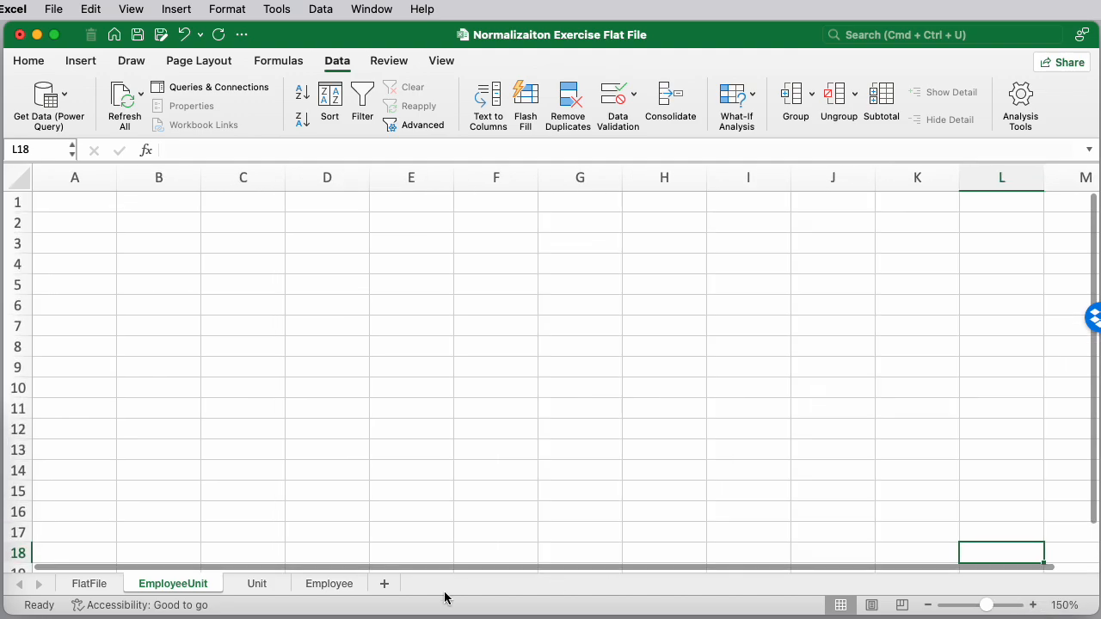
{"action": "left_click", "coordinate": [88, 588]}
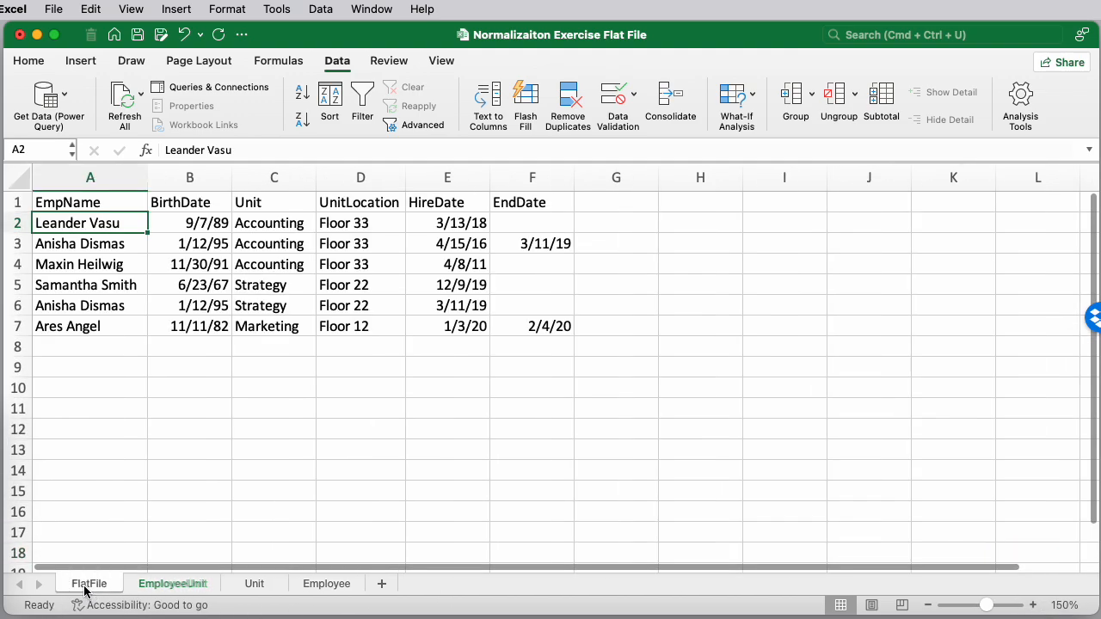
{"action": "left_click", "coordinate": [92, 178]}
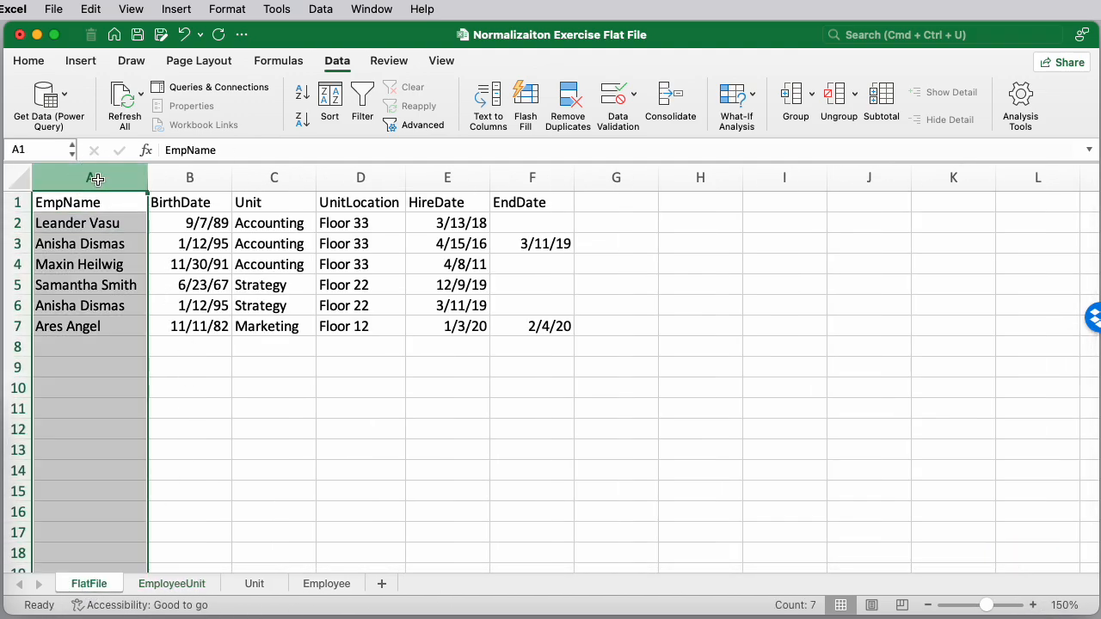
{"action": "left_click", "coordinate": [284, 176], "text": "super"}
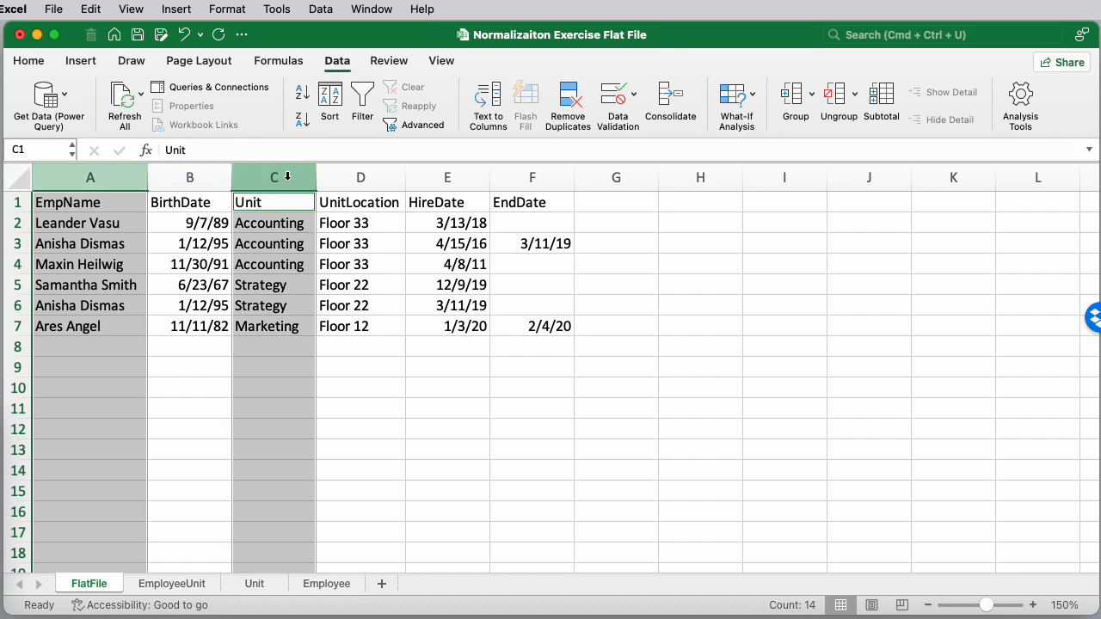
{"action": "left_click", "coordinate": [451, 175], "text": "super"}
{"action": "left_click", "coordinate": [531, 175], "text": "super"}
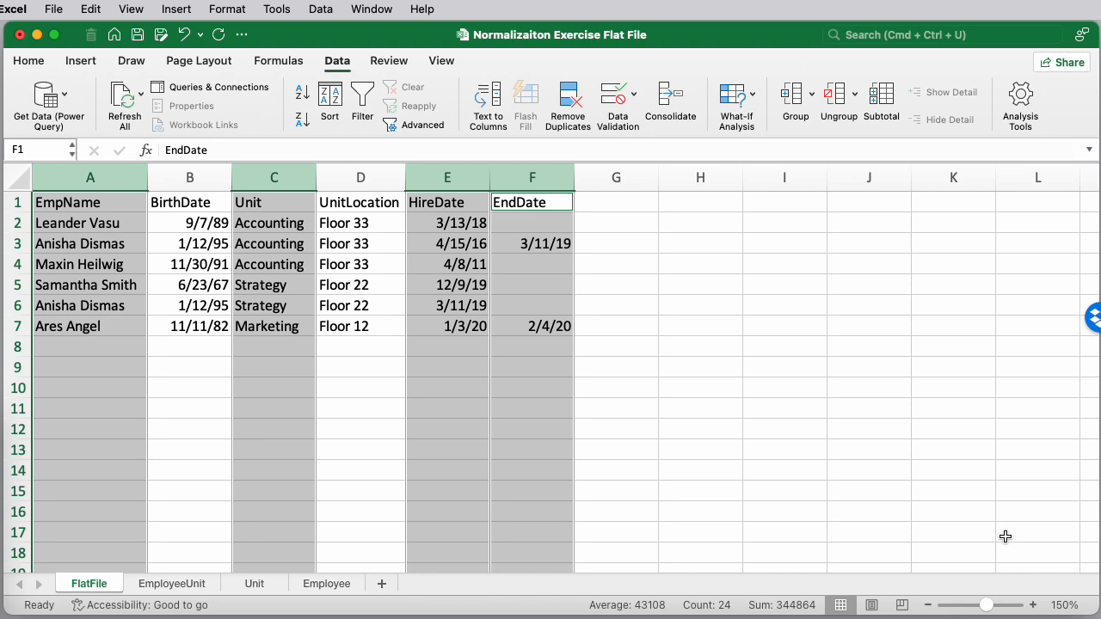
{"action": "left_click", "coordinate": [176, 584]}
{"action": "left_click", "coordinate": [77, 202]}
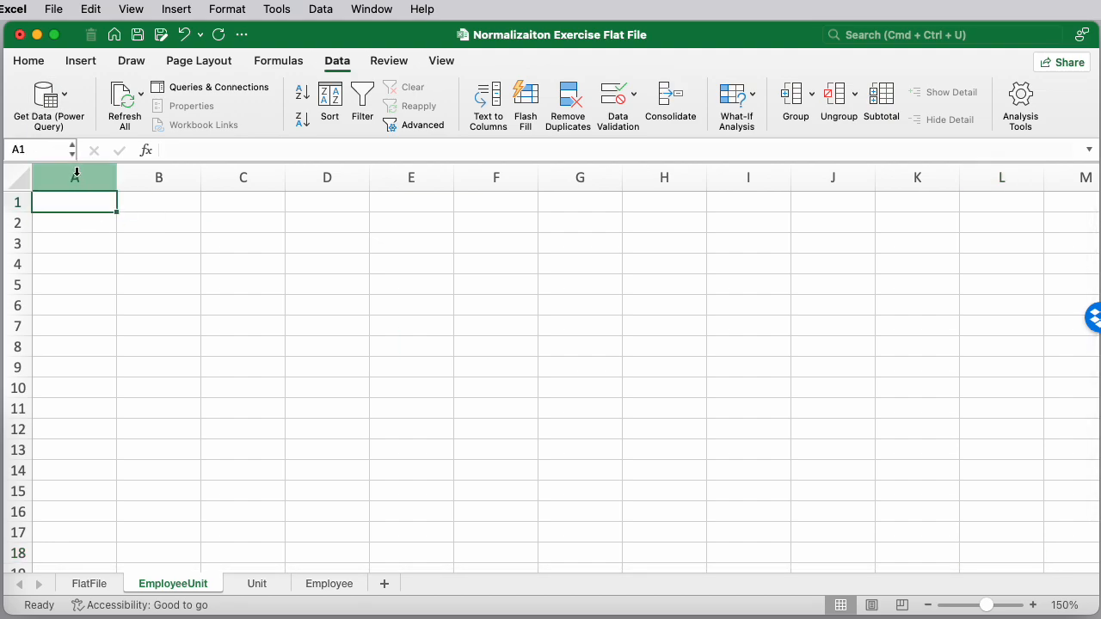
{"action": "left_click", "coordinate": [74, 176]}
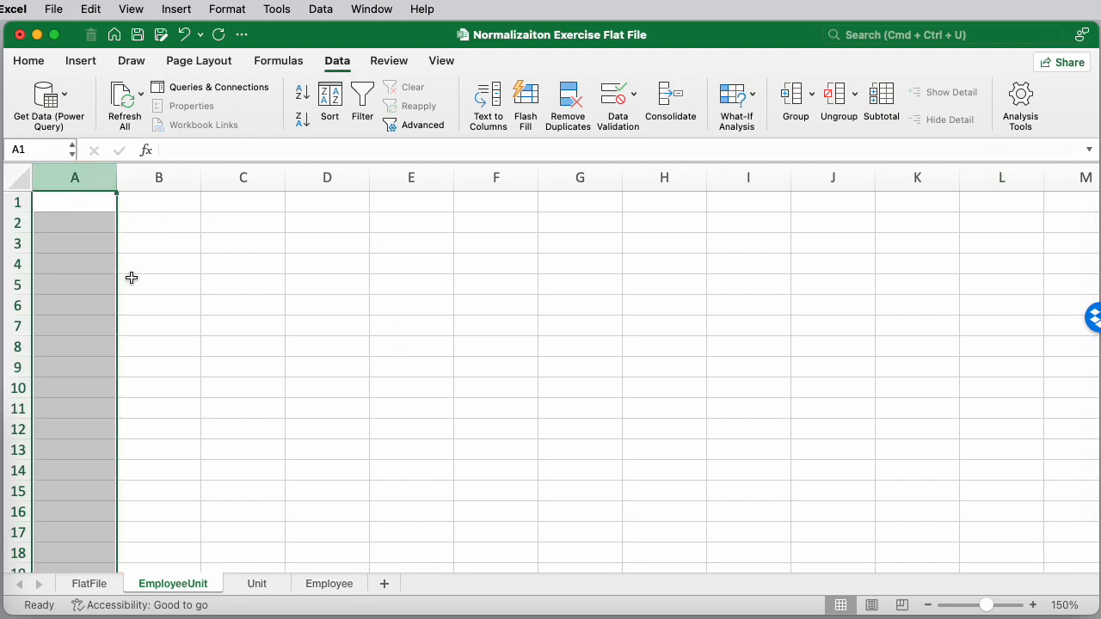
{"action": "left_click", "coordinate": [90, 584]}
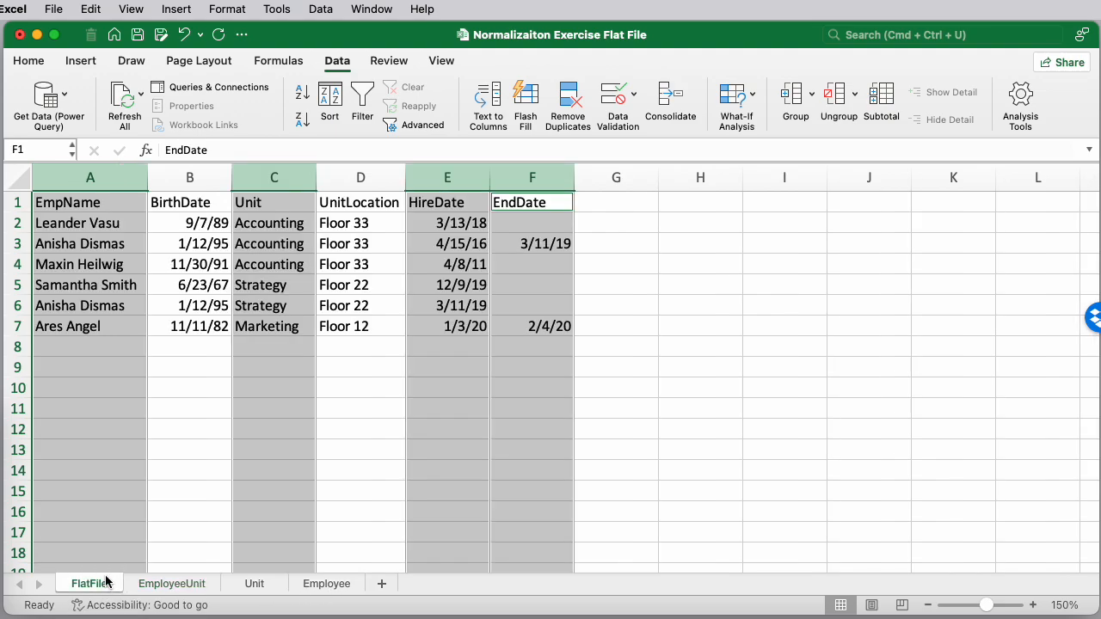
{"action": "left_click", "coordinate": [178, 584]}
{"action": "left_click", "coordinate": [60, 211]}
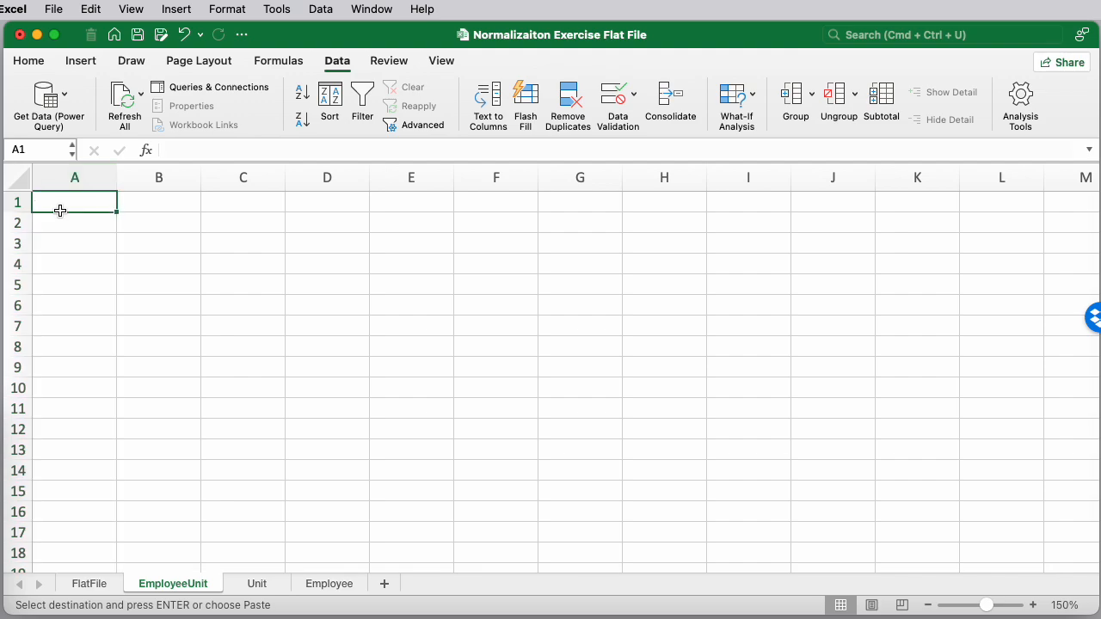
{"action": "key", "text": "super+v"}
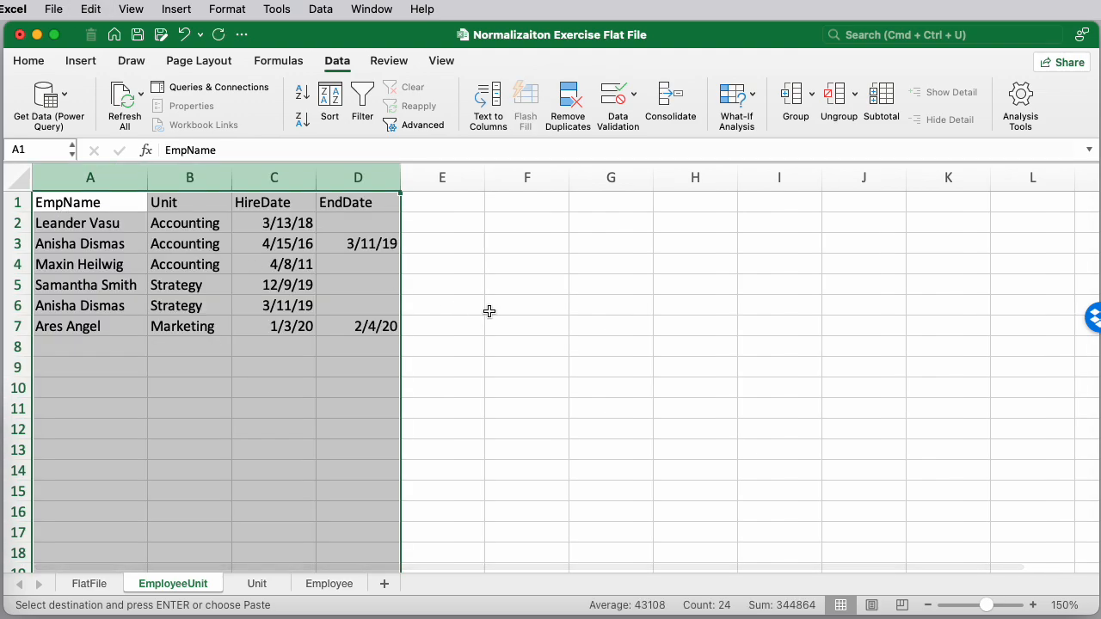
{"action": "left_click", "coordinate": [469, 274]}
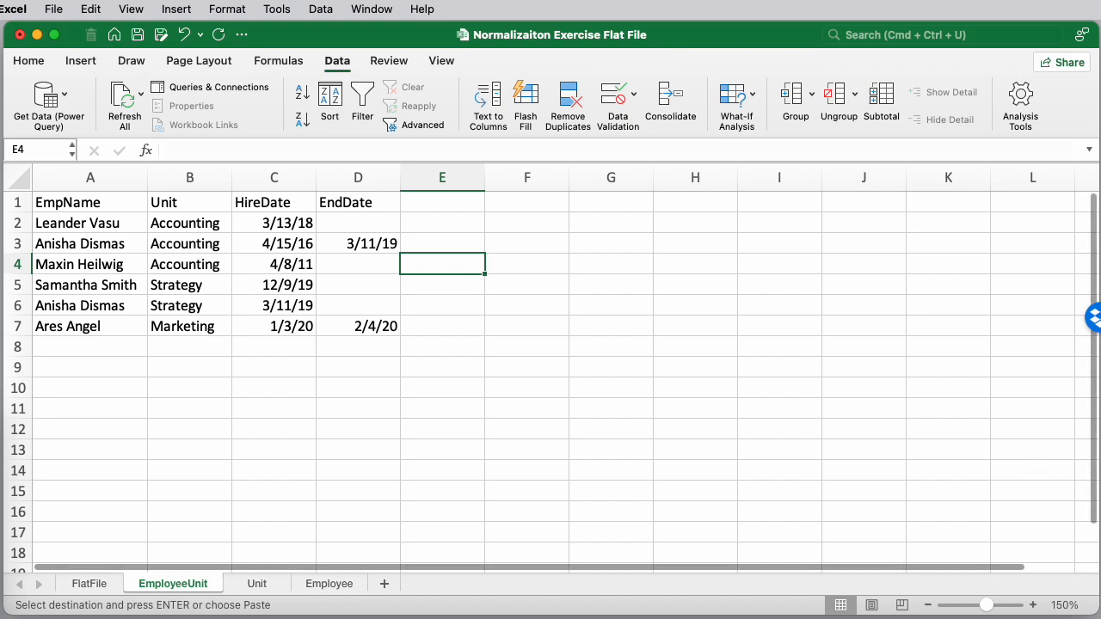
Read the case study's normalization steps and the Employee Table example in the PDF document
{"action": "left_click_drag", "start_coordinate": [1100, 129], "coordinate": [464, 19]}
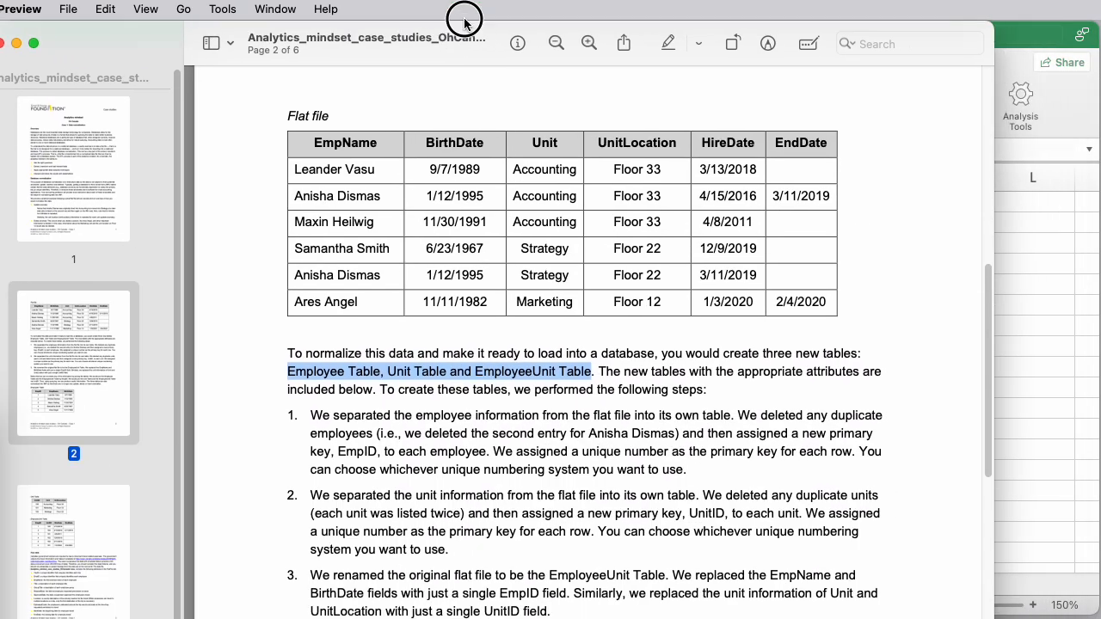
{"action": "scroll", "coordinate": [612, 342], "scroll_direction": "down", "scroll_amount": 4}
{"action": "scroll", "coordinate": [623, 348], "scroll_direction": "down", "scroll_amount": 10}
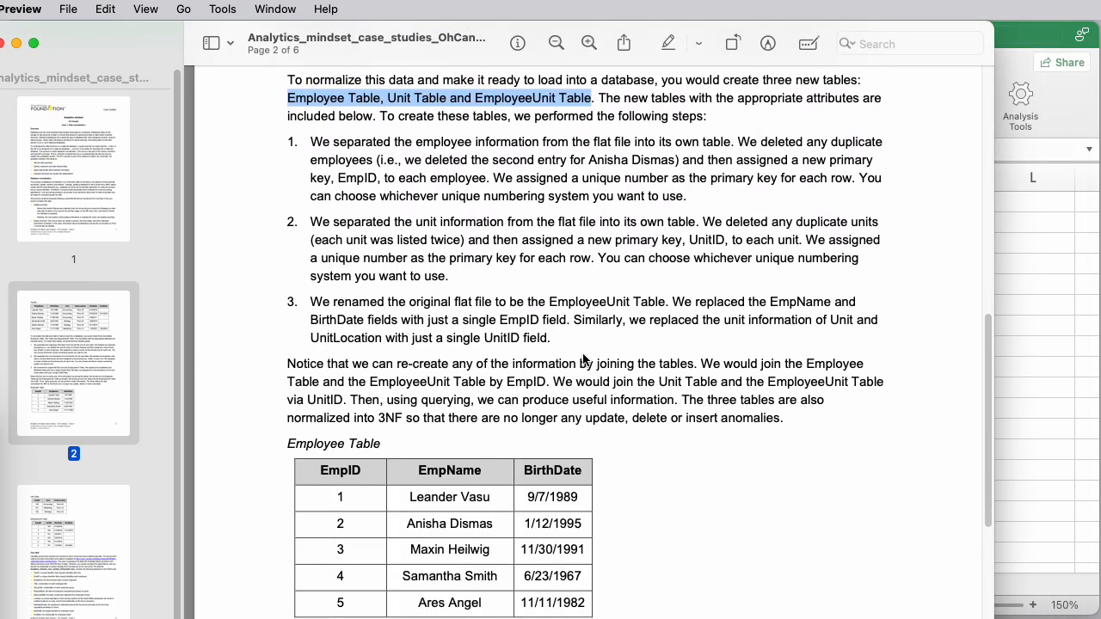
{"action": "scroll", "coordinate": [583, 359], "scroll_direction": "down", "scroll_amount": 1}
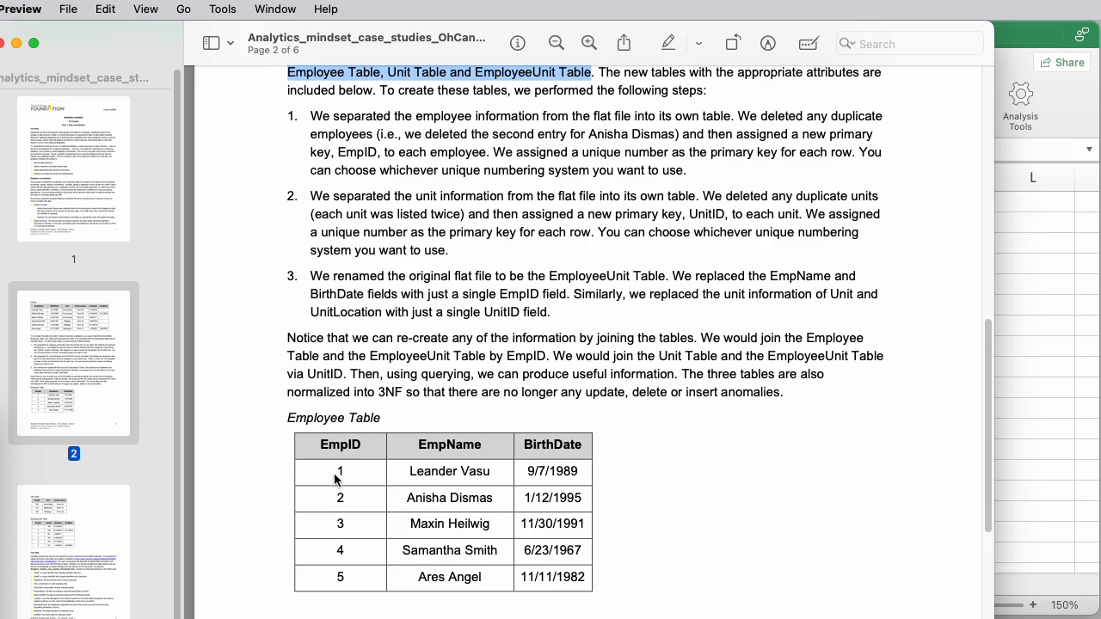
{"action": "left_click_drag", "start_coordinate": [337, 473], "coordinate": [348, 588]}
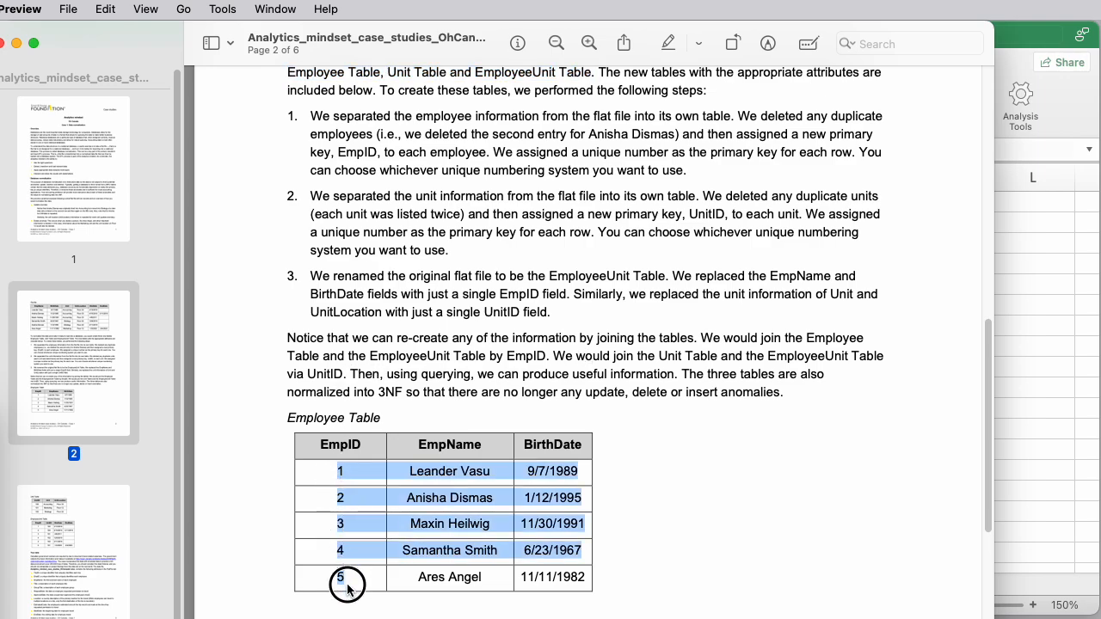
{"action": "left_click", "coordinate": [16, 43]}
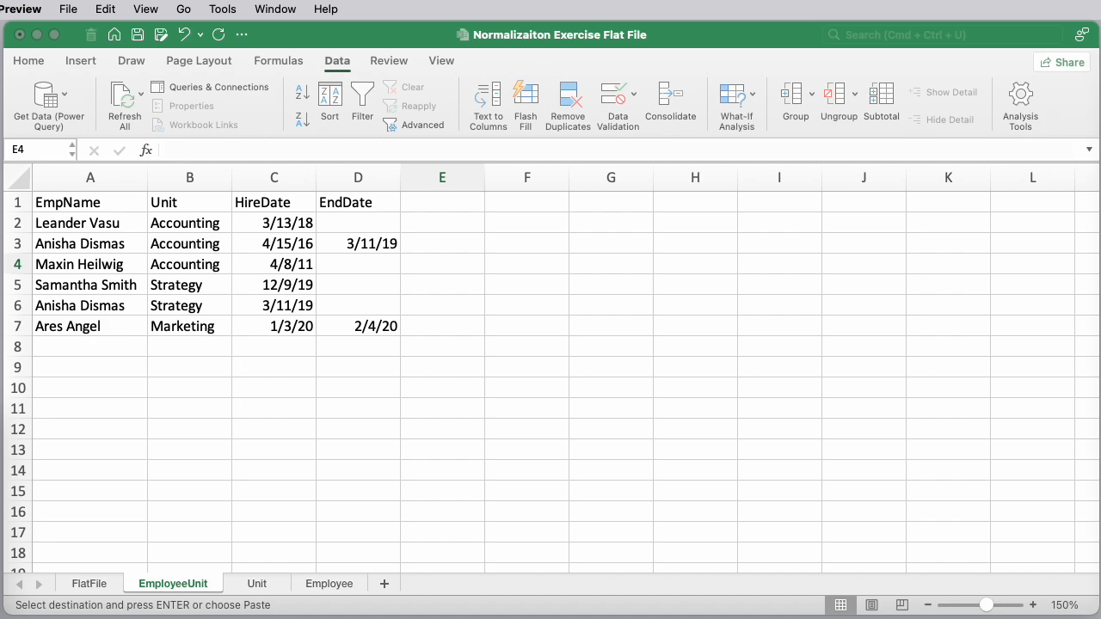
{"action": "left_click", "coordinate": [270, 511]}
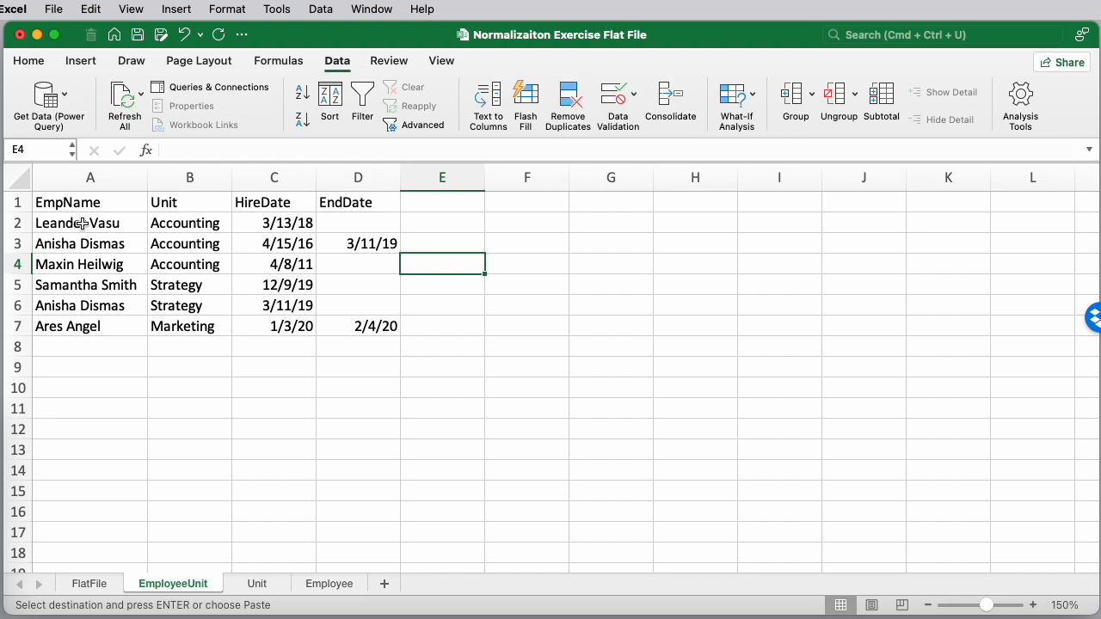
On the Employee sheet, insert a new column B before BirthDate and head it EmpID
{"action": "left_click", "coordinate": [331, 584]}
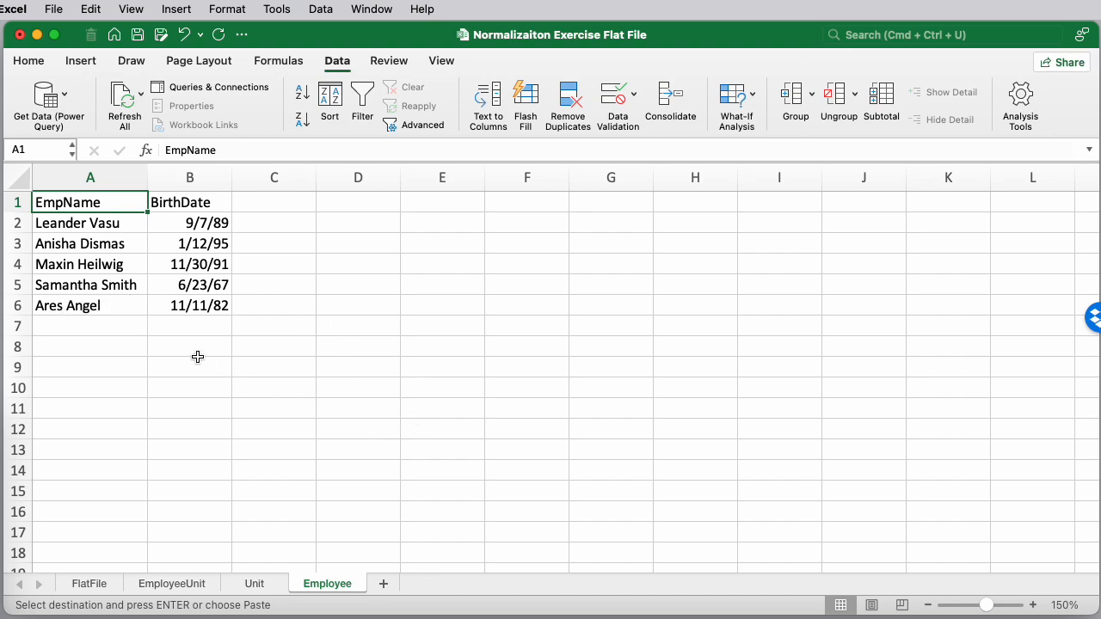
{"action": "left_click", "coordinate": [180, 177]}
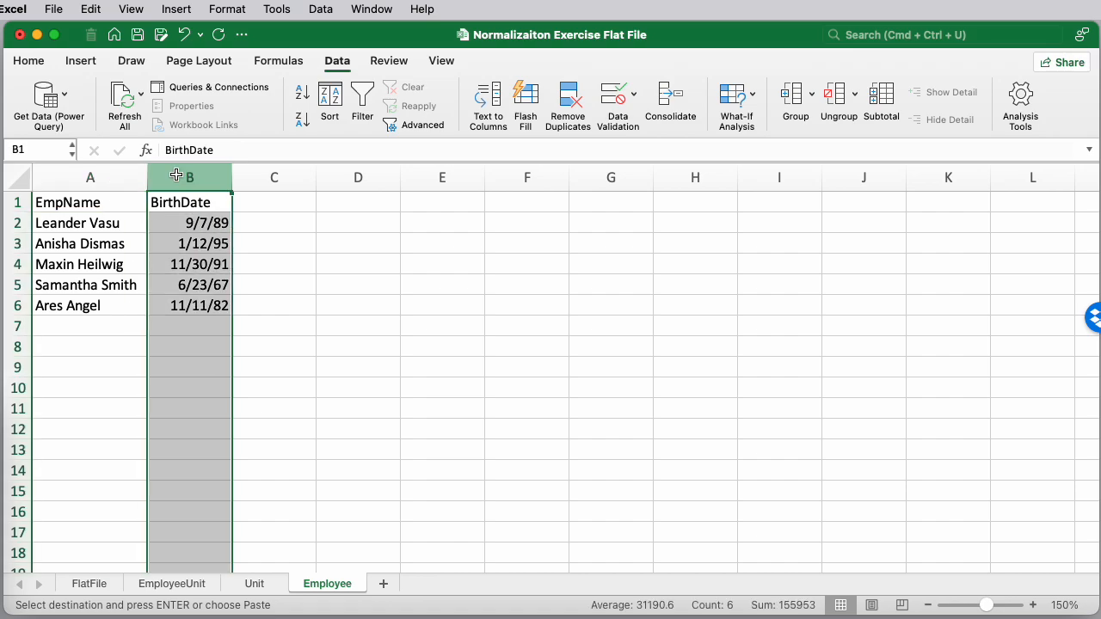
{"action": "right_click", "coordinate": [176, 178]}
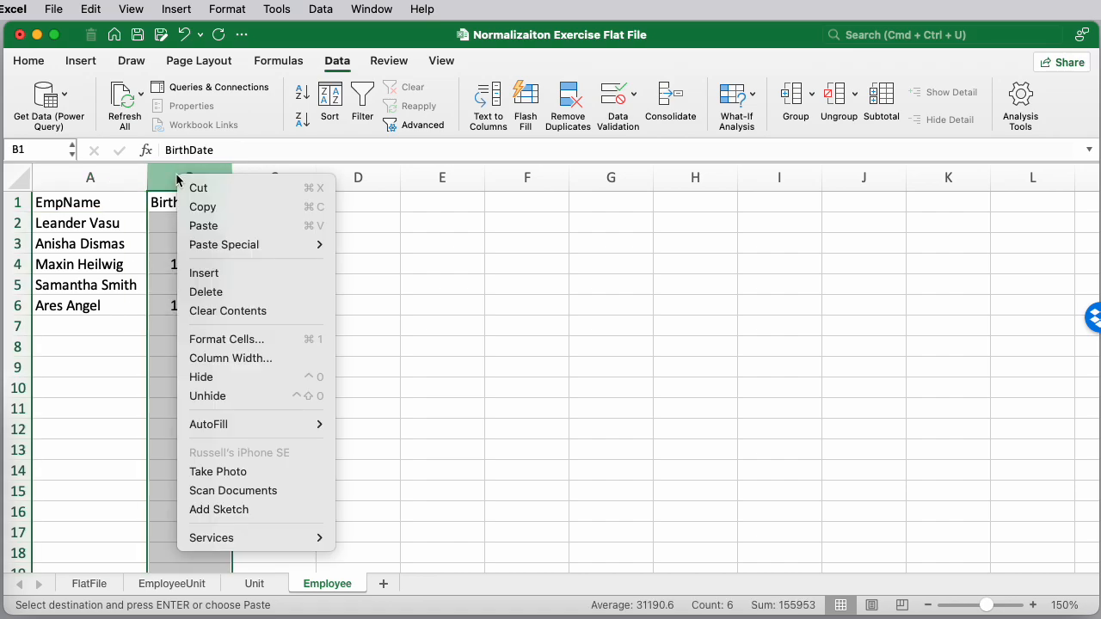
{"action": "left_click", "coordinate": [206, 273]}
{"action": "left_click", "coordinate": [169, 201]}
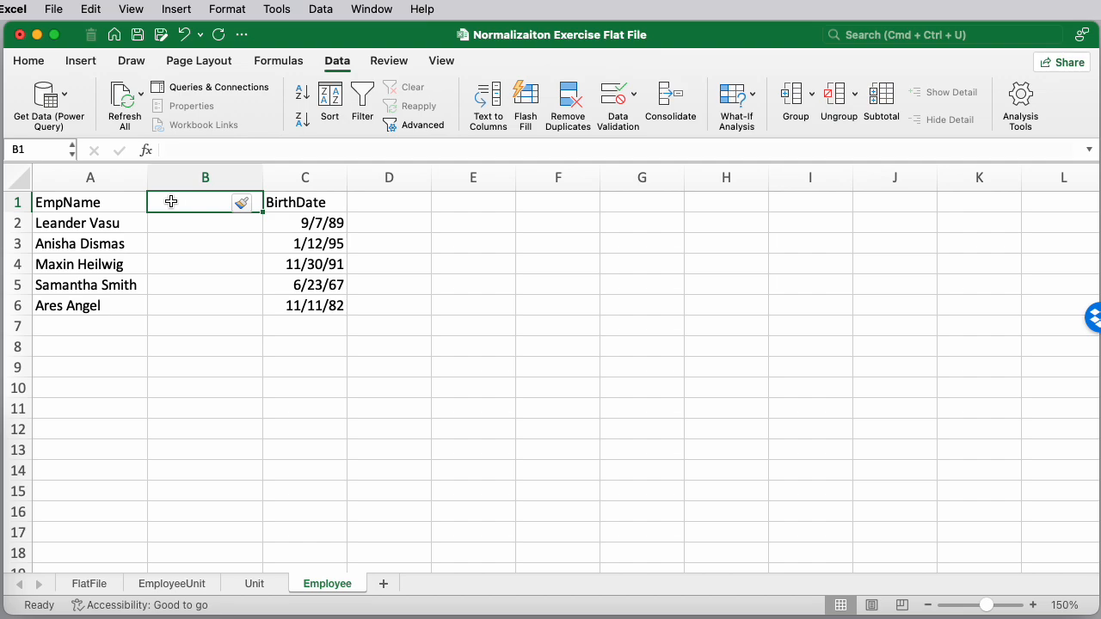
{"action": "type", "text": "EmpID"}
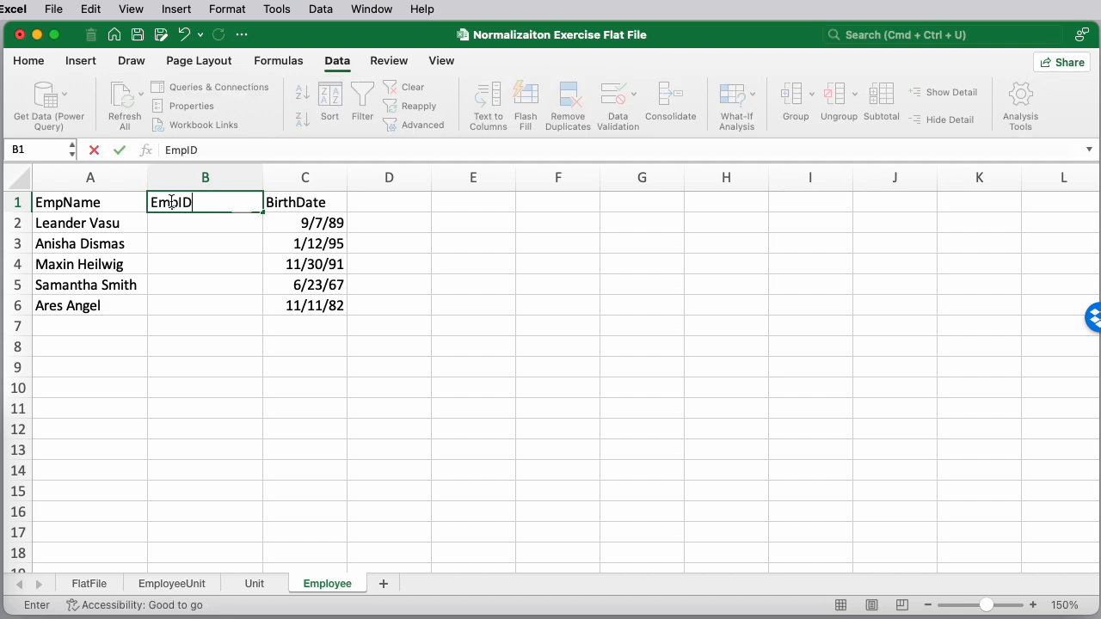
{"action": "key", "text": "Return"}
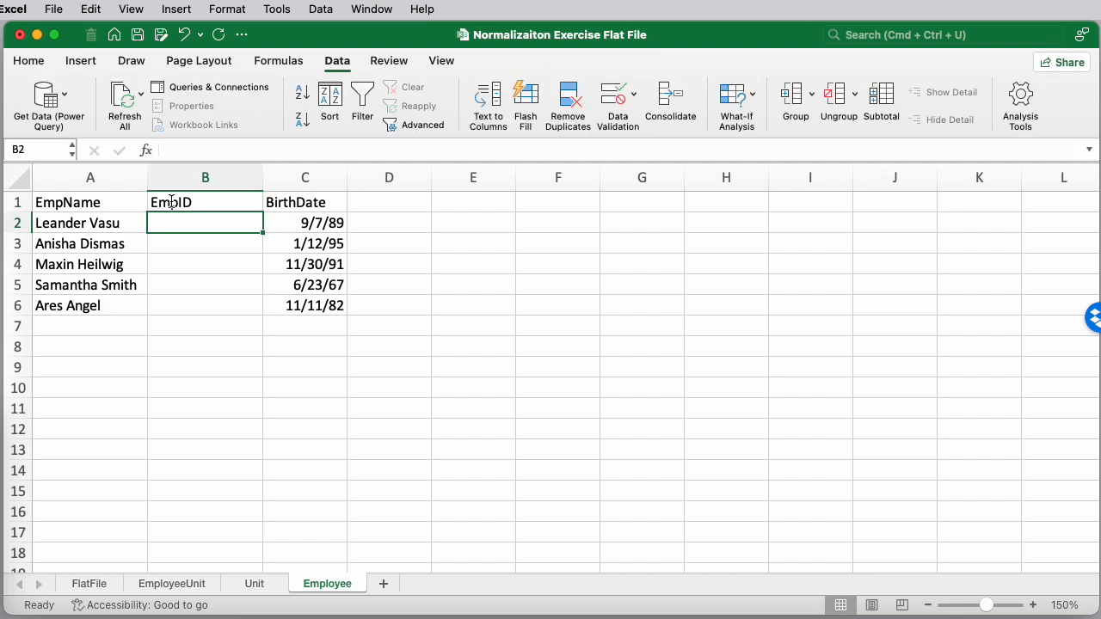
Enter EmpID values 1 to 5 for the five employees and clear them again
{"action": "type", "text": "1"}
{"action": "key", "text": "Return"}
{"action": "type", "text": "2"}
{"action": "key", "text": "Return"}
{"action": "type", "text": "3"}
{"action": "key", "text": "Return"}
{"action": "type", "text": "4"}
{"action": "key", "text": "Return"}
{"action": "type", "text": "5"}
{"action": "key", "text": "Return"}
{"action": "key", "text": "Up"}
{"action": "key", "text": "Up"}
{"action": "key", "text": "Up"}
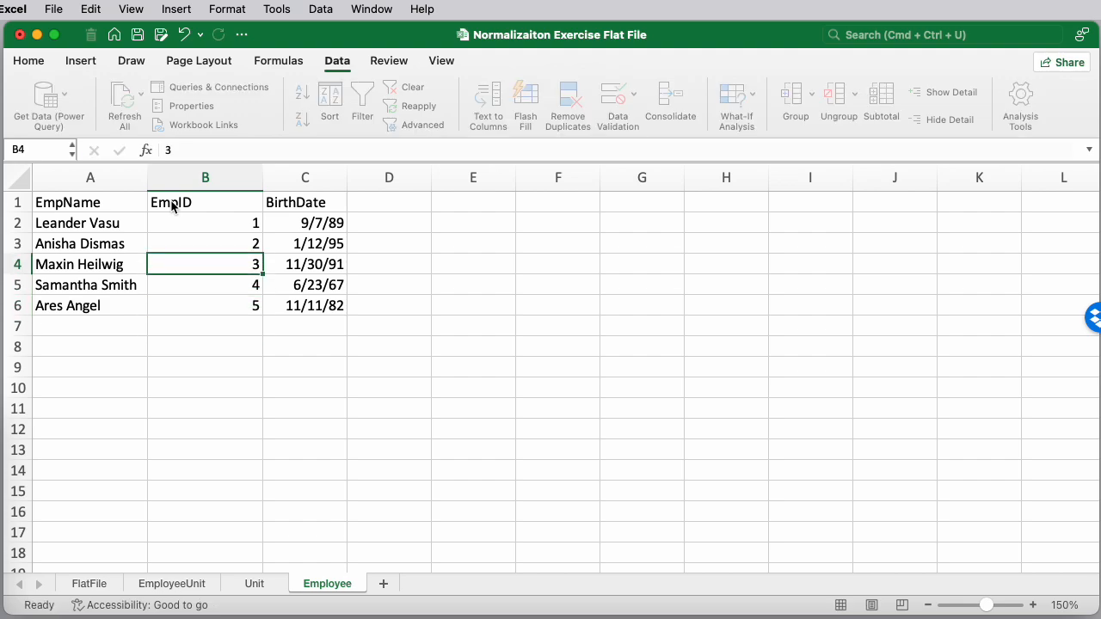
{"action": "key", "text": "Up"}
{"action": "key", "text": "Up"}
{"action": "key", "text": "shift+Down"}
{"action": "key", "text": "shift+Down"}
{"action": "key", "text": "shift+Down"}
{"action": "key", "text": "shift+Down"}
{"action": "right_click", "coordinate": [198, 222]}
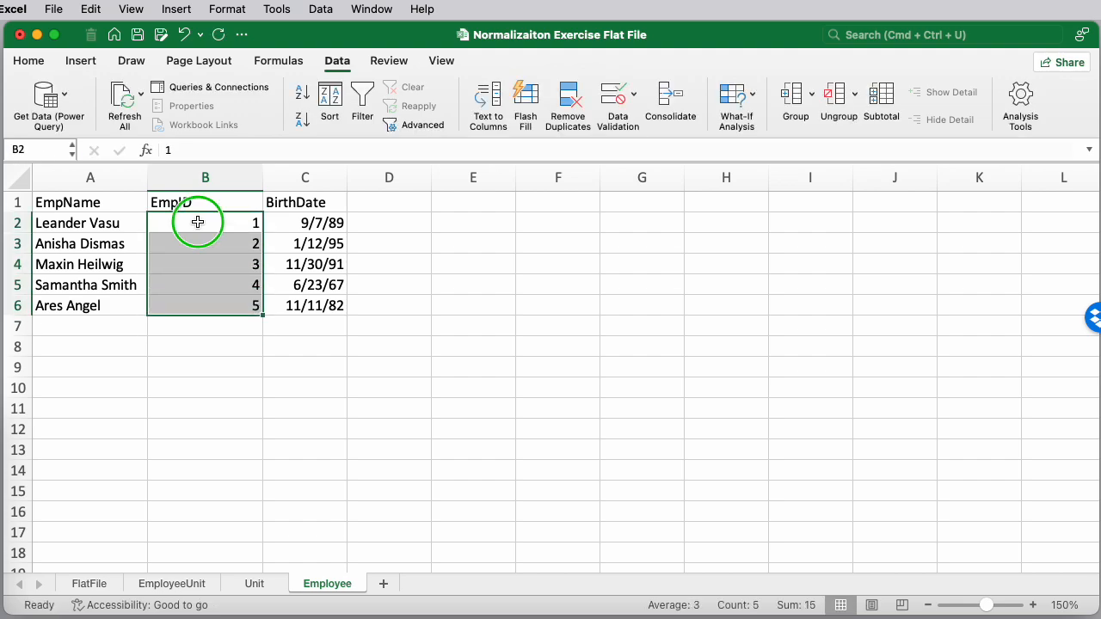
{"action": "left_click", "coordinate": [283, 405]}
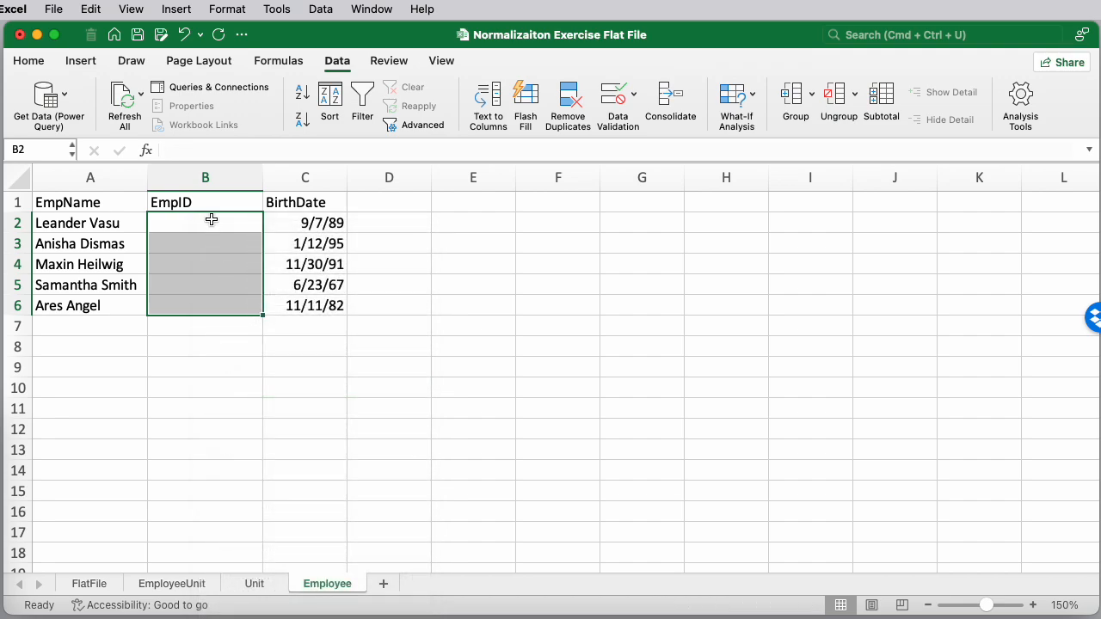
Try to autofill the EmpID column from the values 1 and 2
{"action": "left_click", "coordinate": [214, 222]}
{"action": "type", "text": "1"}
{"action": "key", "text": "Return"}
{"action": "type", "text": "2"}
{"action": "key", "text": "Return"}
{"action": "key", "text": "Up"}
{"action": "key", "text": "Up"}
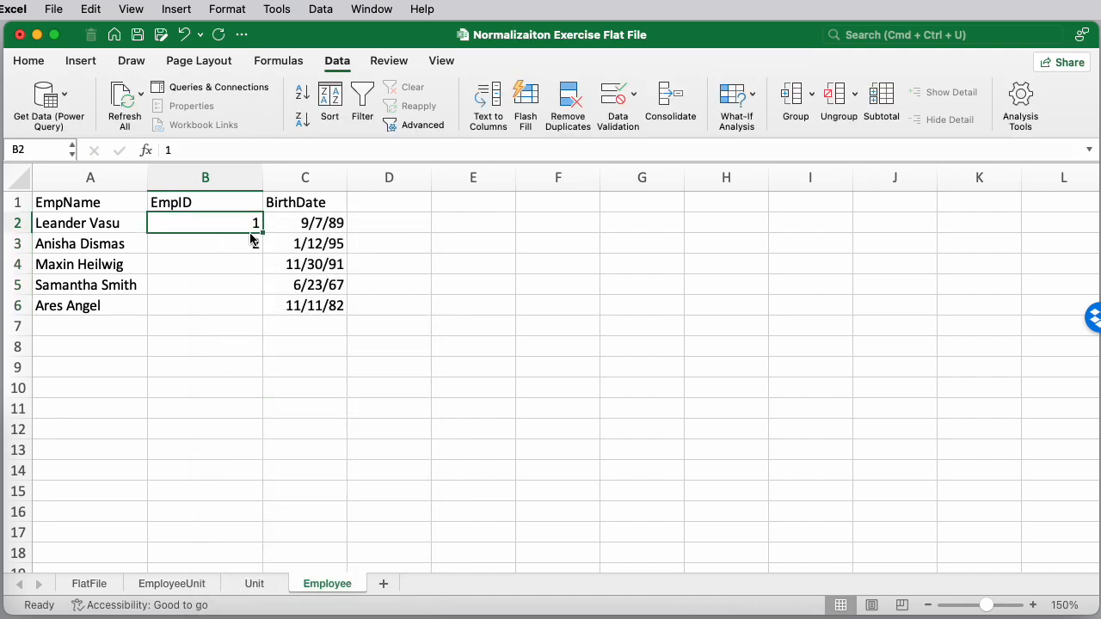
{"action": "left_click_drag", "start_coordinate": [258, 228], "coordinate": [263, 252]}
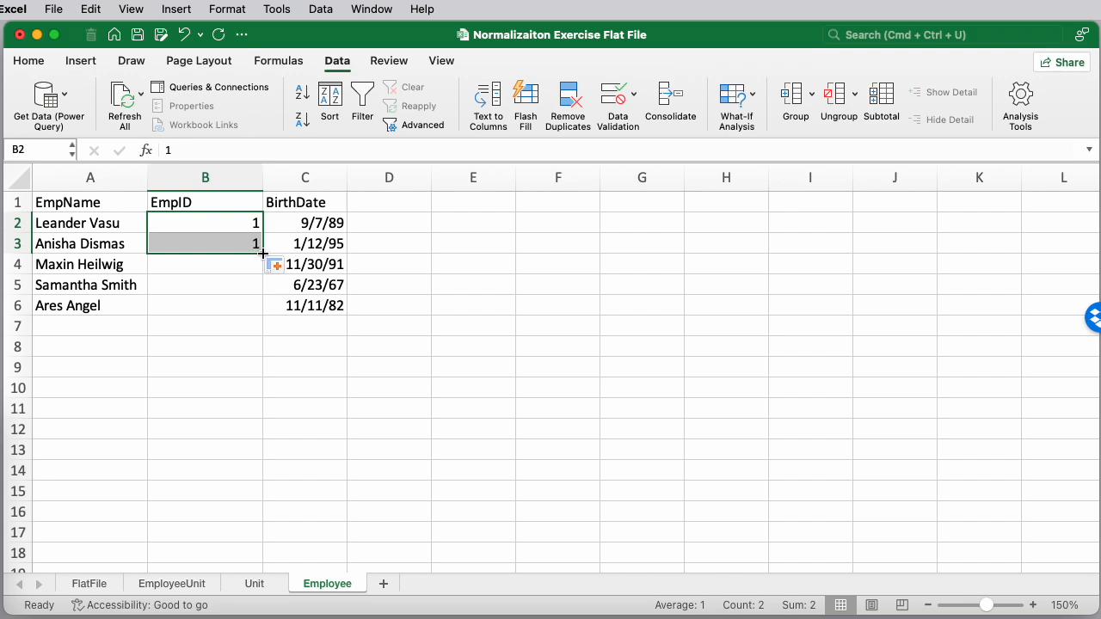
{"action": "double_click", "coordinate": [263, 253]}
{"action": "left_click", "coordinate": [232, 230]}
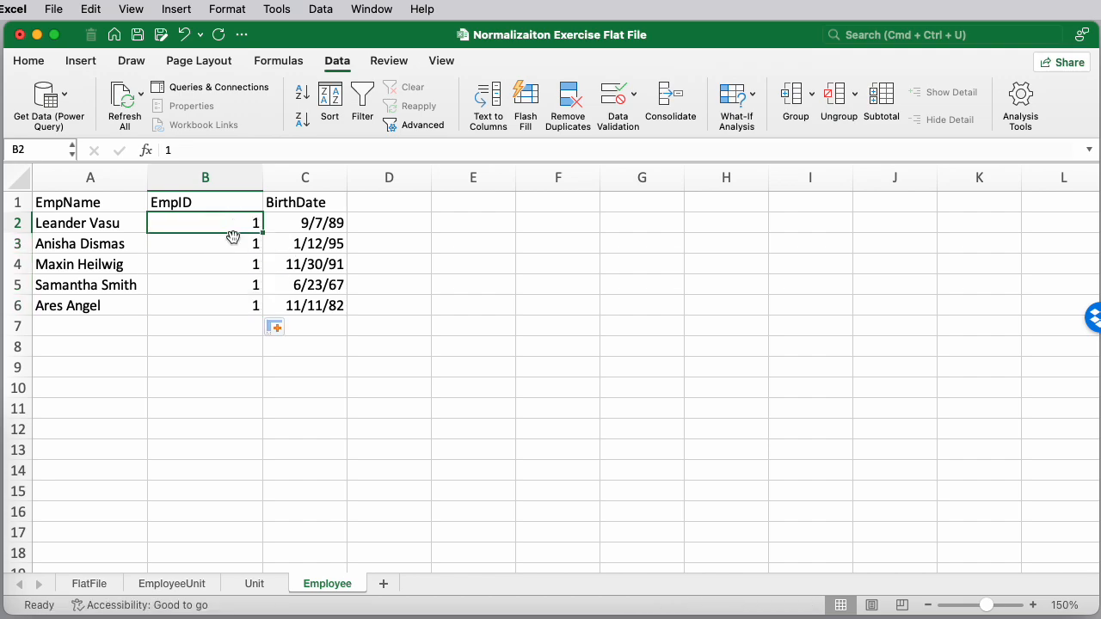
Fill the EmpID column with the series 1 to 5 for the five employees
{"action": "left_click", "coordinate": [236, 246]}
{"action": "type", "text": "2"}
{"action": "key", "text": "Return"}
{"action": "key", "text": "Down"}
{"action": "key", "text": "Up"}
{"action": "key", "text": "Delete"}
{"action": "key", "text": "Down"}
{"action": "key", "text": "Delete"}
{"action": "key", "text": "Down"}
{"action": "key", "text": "Delete"}
{"action": "key", "text": "Down"}
{"action": "key", "text": "Up"}
{"action": "key", "text": "Up"}
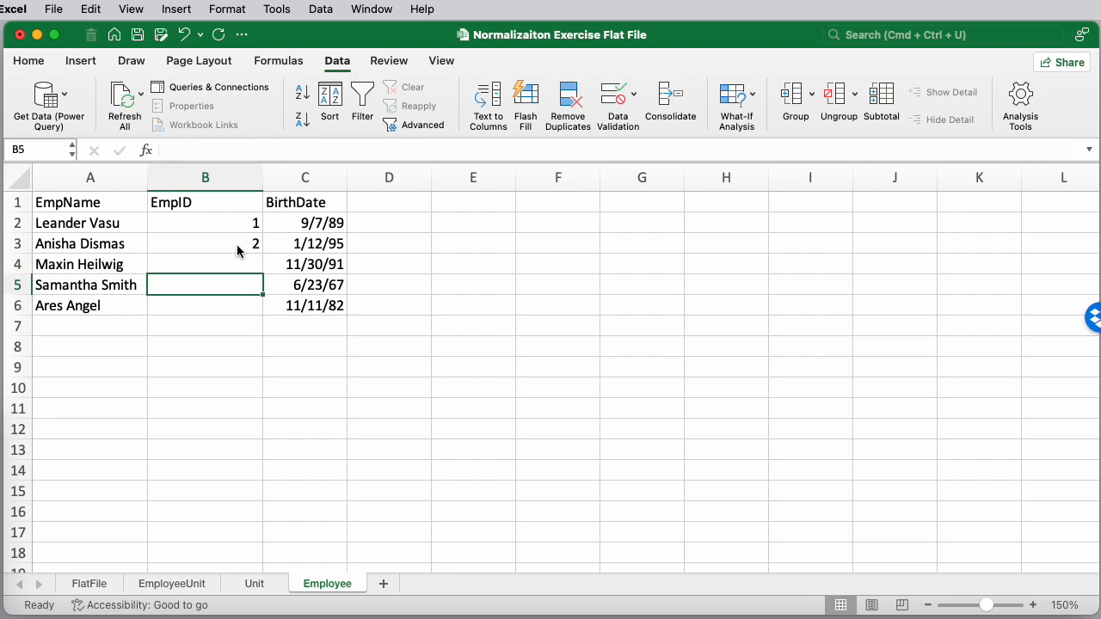
{"action": "left_click", "coordinate": [250, 229]}
{"action": "left_click_drag", "start_coordinate": [250, 239], "coordinate": [268, 322]}
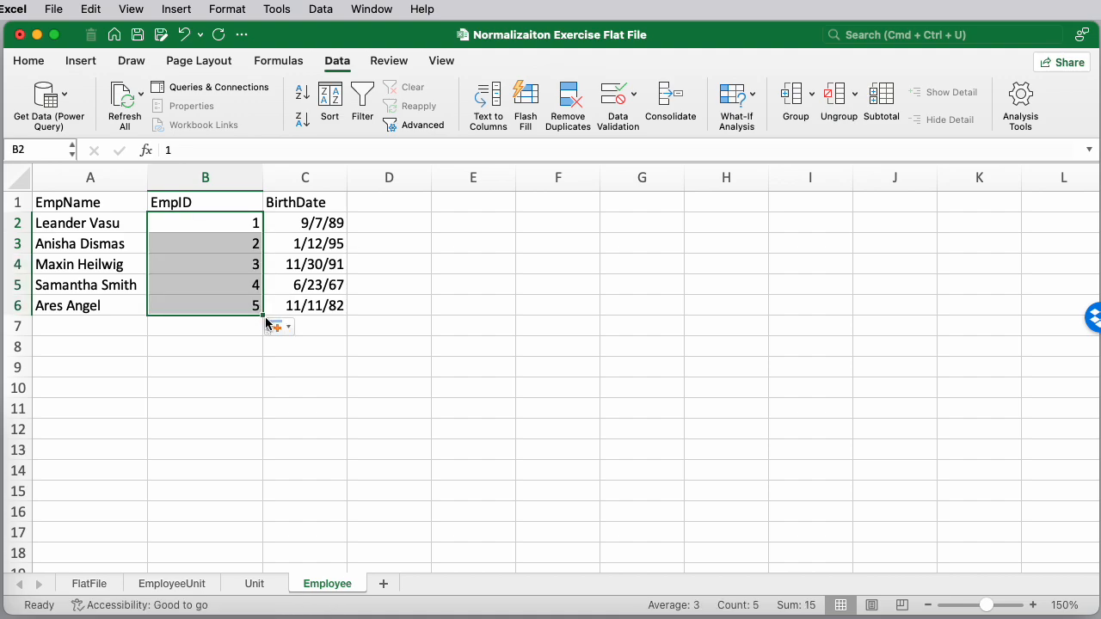
{"action": "key", "text": "super+z"}
{"action": "double_click", "coordinate": [263, 255]}
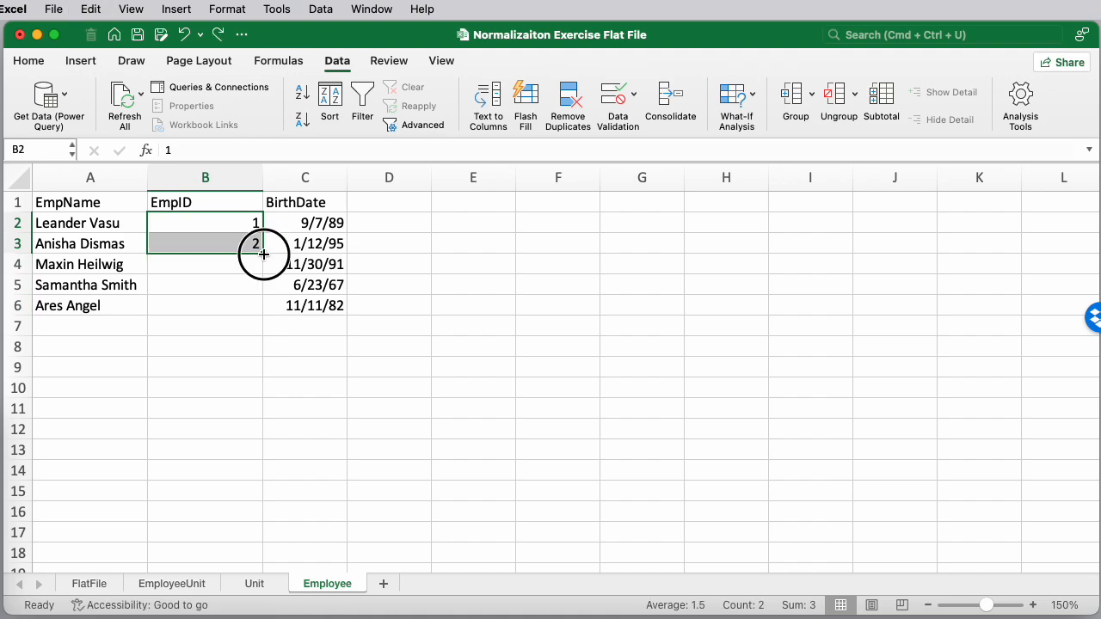
{"action": "left_click", "coordinate": [310, 328]}
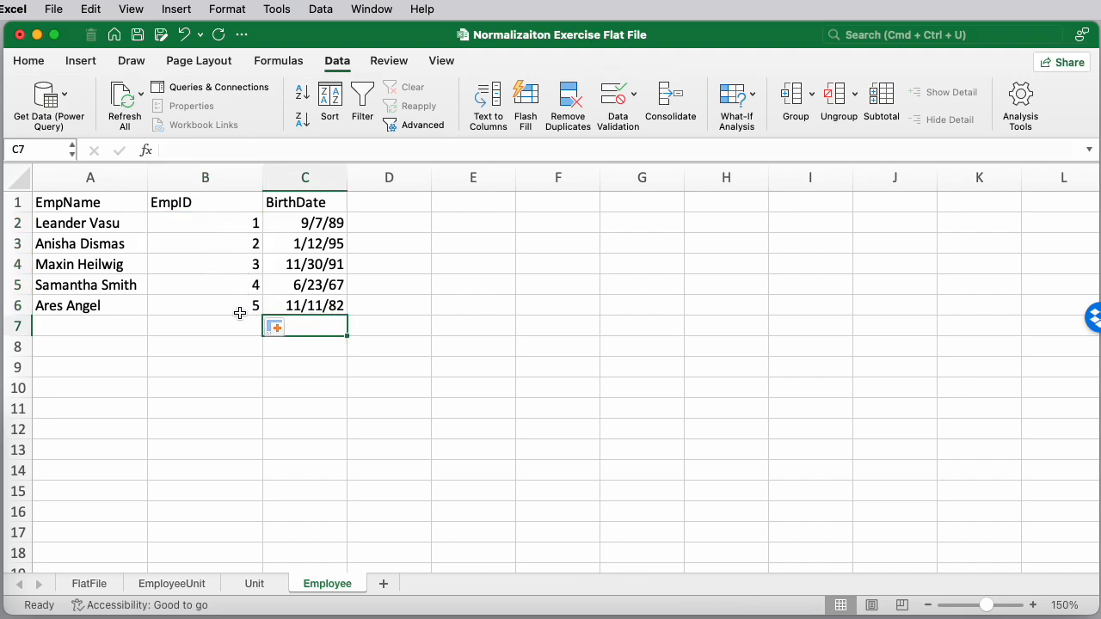
On the Unit sheet, insert a new column B before UnitLocation and head it UnitID
{"action": "left_click", "coordinate": [261, 587]}
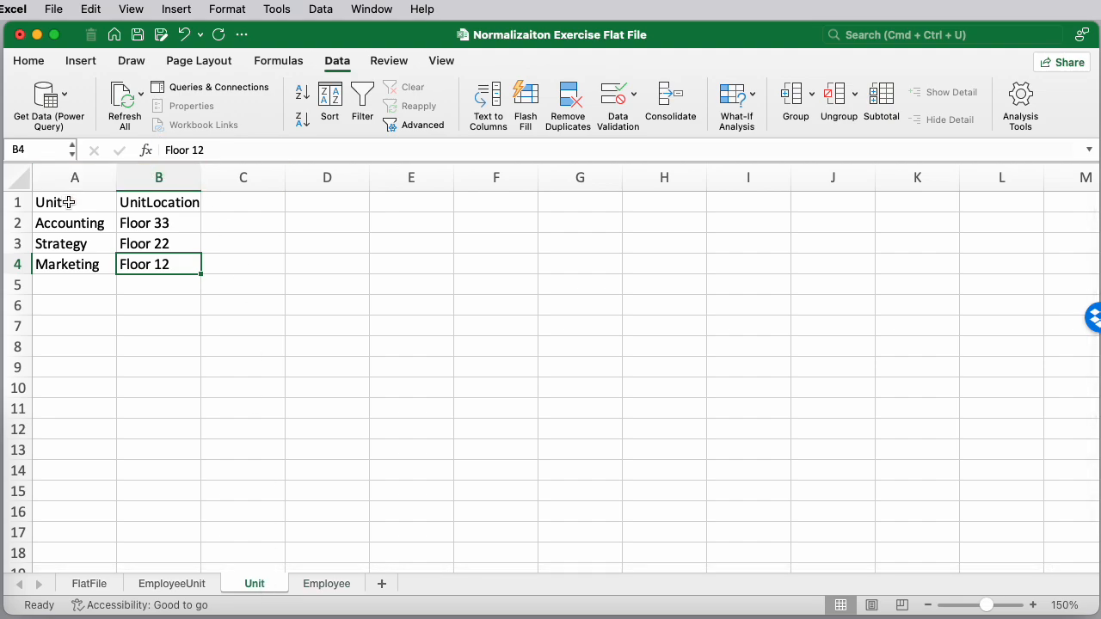
{"action": "right_click", "coordinate": [143, 175]}
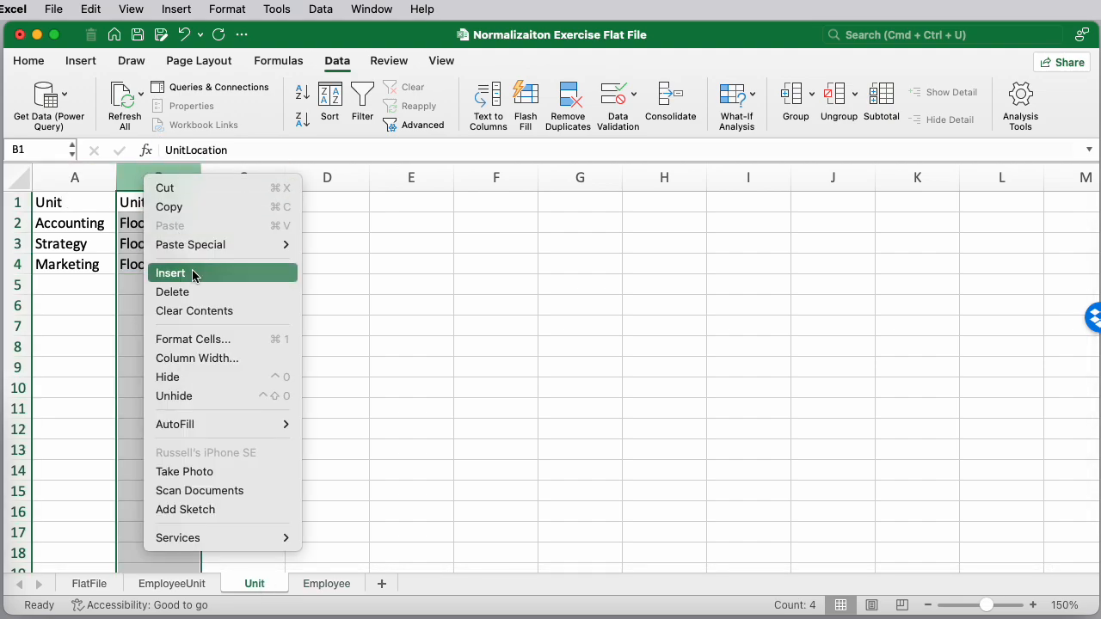
{"action": "left_click", "coordinate": [189, 273]}
{"action": "left_click", "coordinate": [155, 201]}
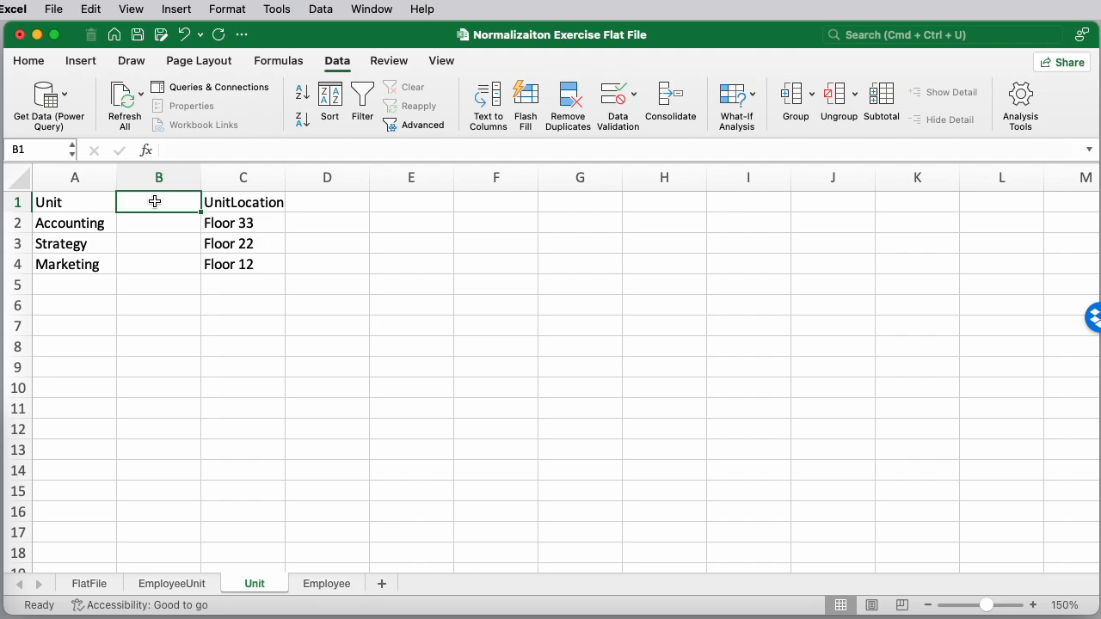
{"action": "type", "text": "Unit"}
{"action": "key", "text": "BackSpace"}
{"action": "key", "text": "BackSpace"}
{"action": "type", "text": "itID"}
{"action": "key", "text": "Return"}
Assign UnitIDs 100, 101 and 102 to Accounting, Strategy and Marketing, checking against the PDF's Unit Table
{"action": "type", "text": "100"}
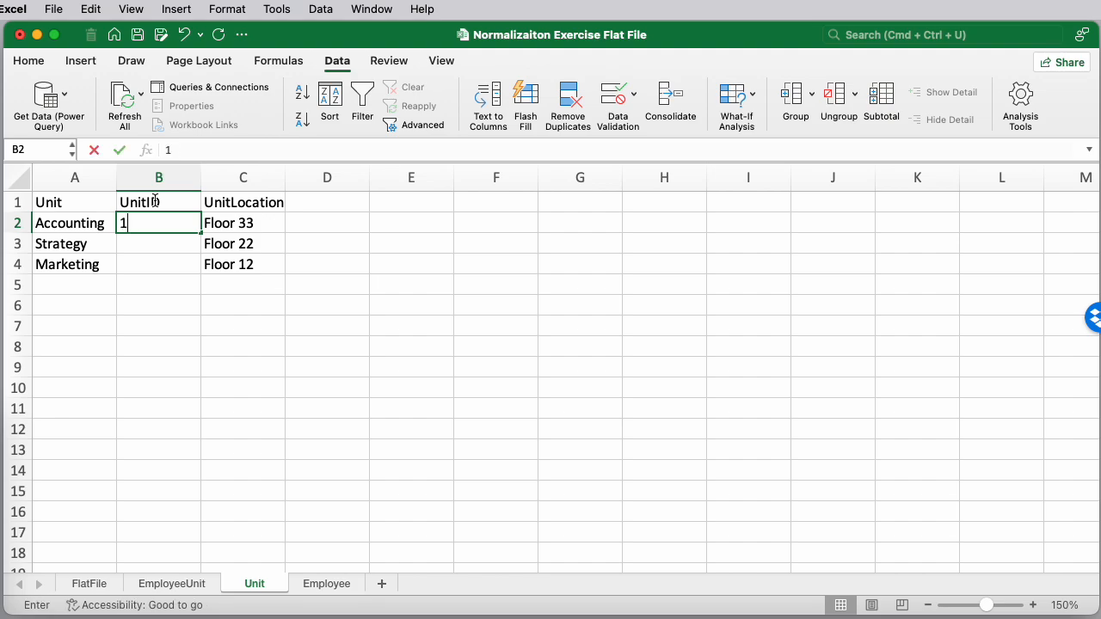
{"action": "key", "text": "Return"}
{"action": "type", "text": "101"}
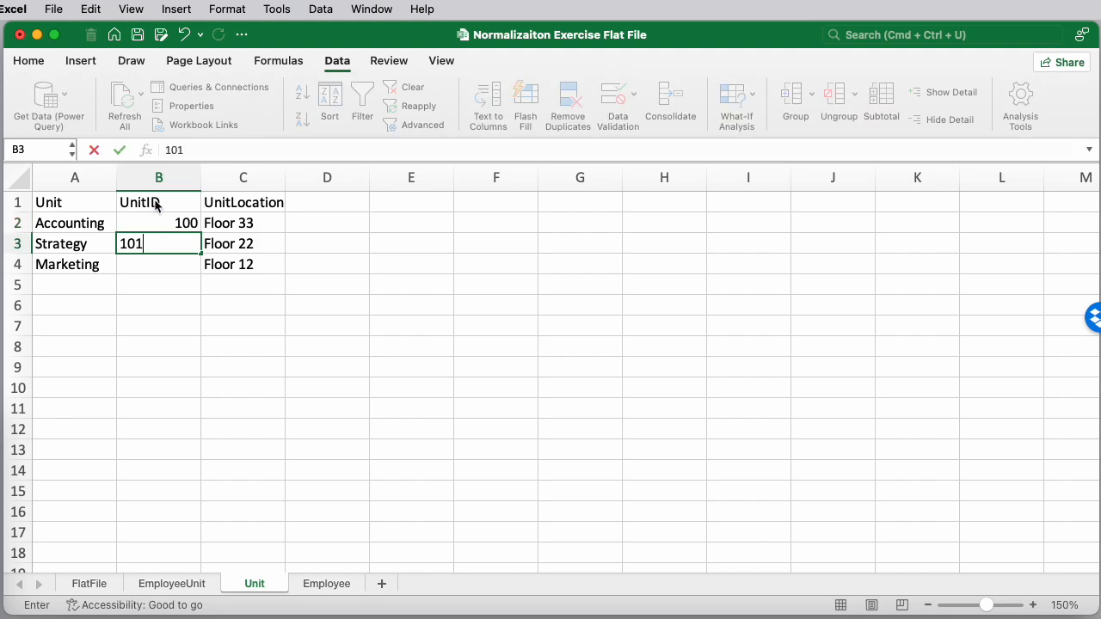
{"action": "key", "text": "Return"}
{"action": "type", "text": "102"}
{"action": "key", "text": "Return"}
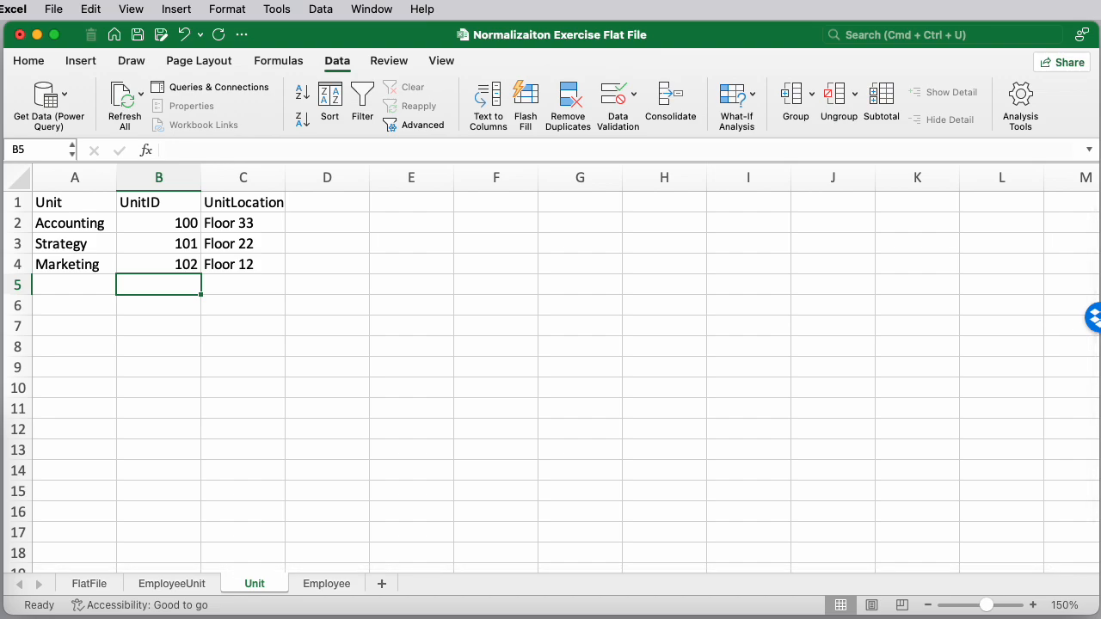
{"action": "left_click_drag", "start_coordinate": [1100, 37], "coordinate": [654, 26]}
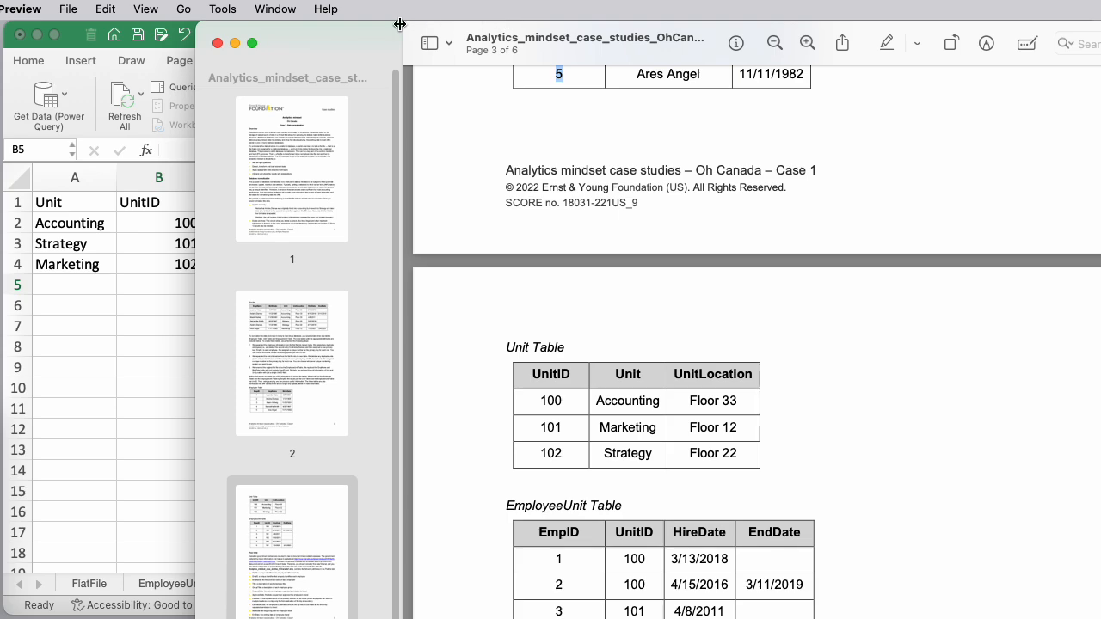
{"action": "left_click_drag", "start_coordinate": [327, 37], "coordinate": [1100, 62]}
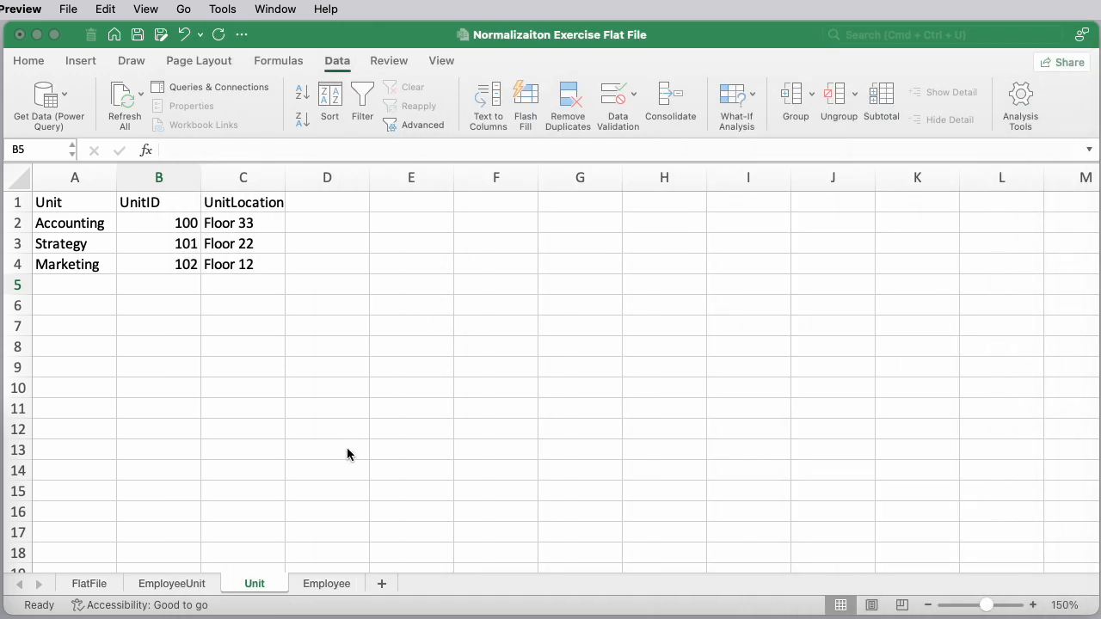
On the EmployeeUnit sheet, insert a new first column and head it EmpID
{"action": "left_click", "coordinate": [182, 586]}
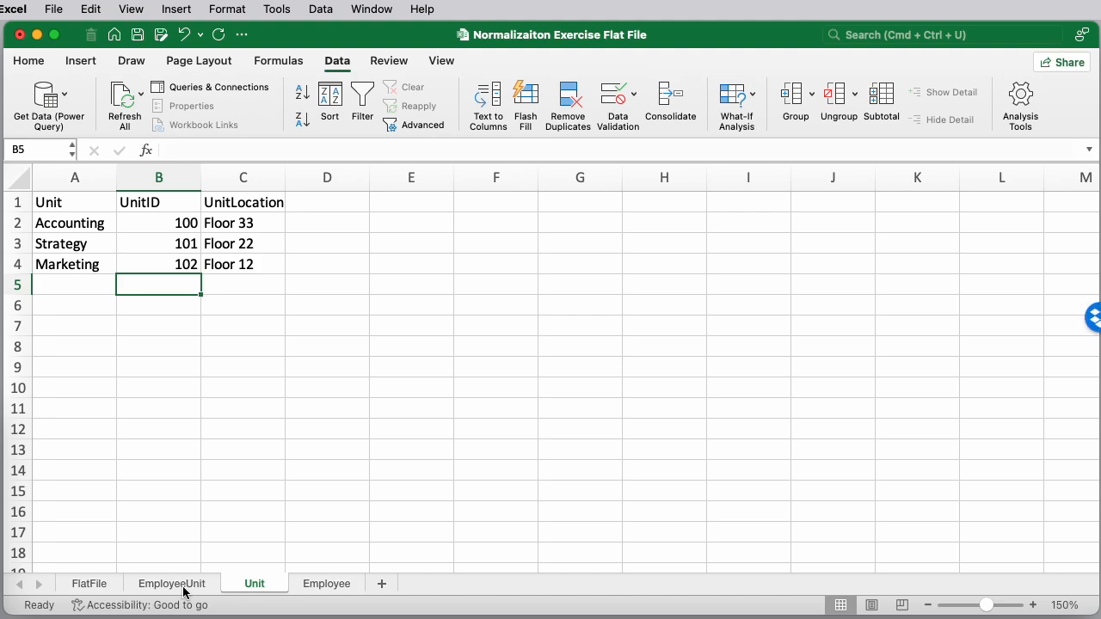
{"action": "left_click", "coordinate": [182, 588]}
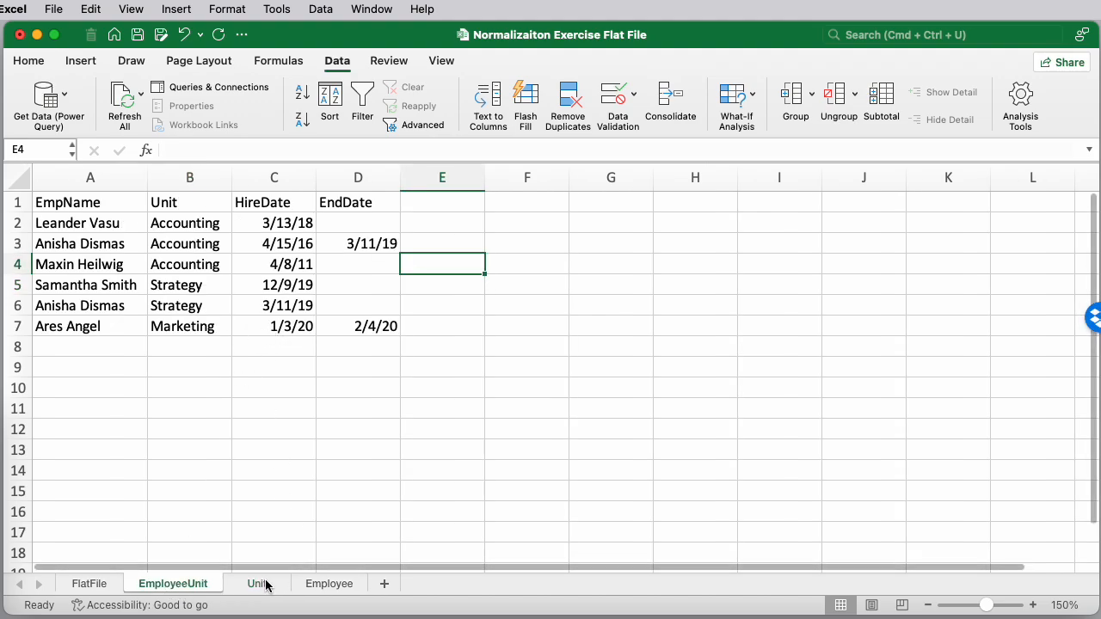
{"action": "left_click", "coordinate": [77, 201]}
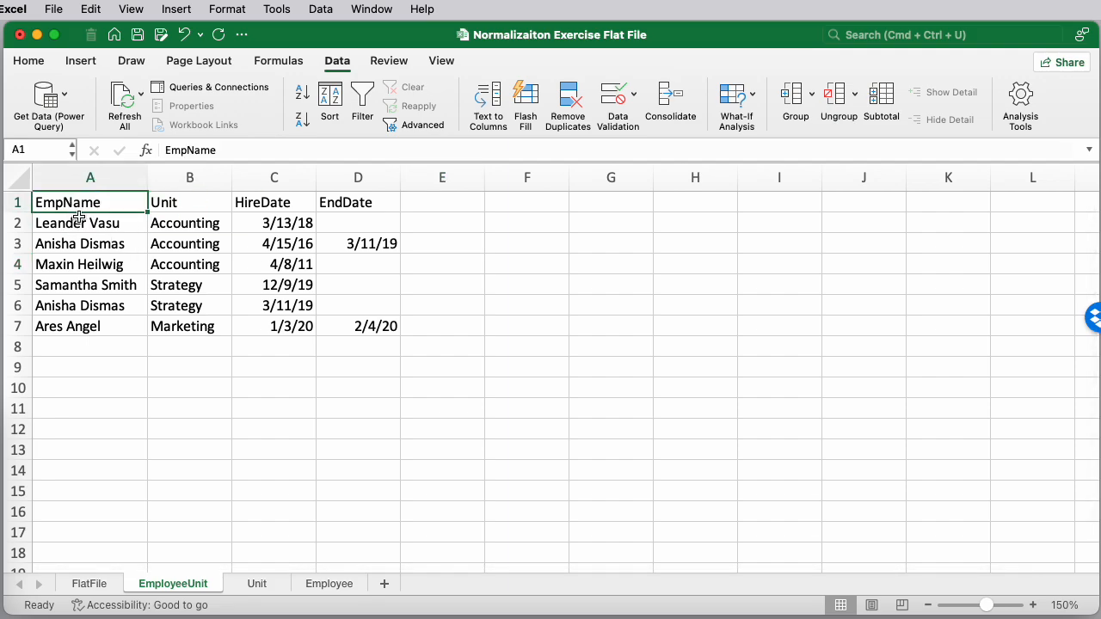
{"action": "left_click", "coordinate": [187, 206]}
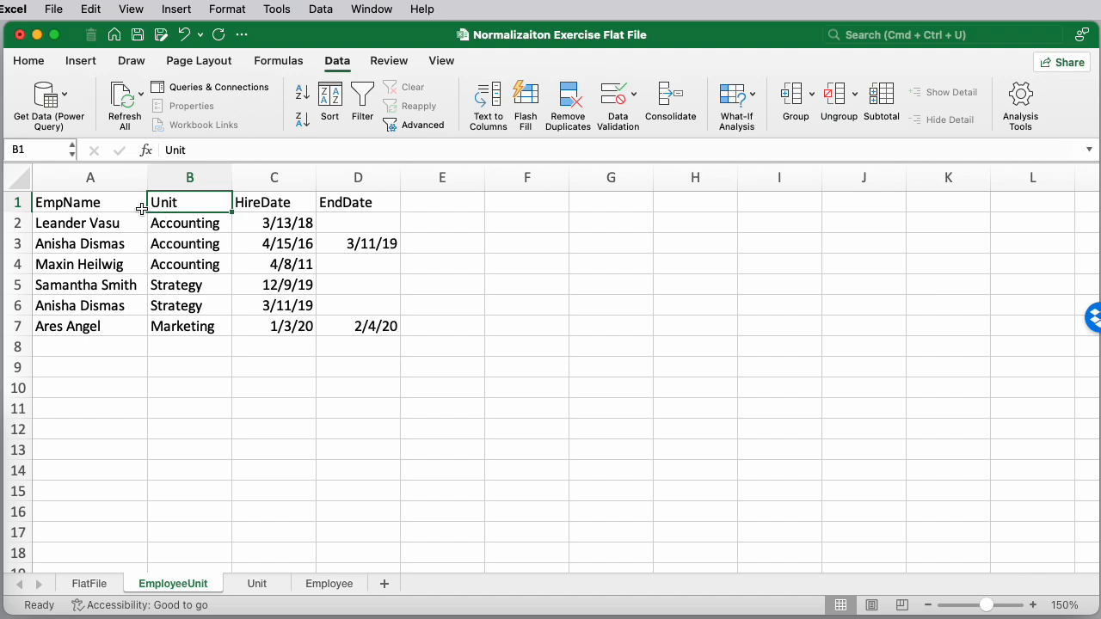
{"action": "right_click", "coordinate": [68, 177]}
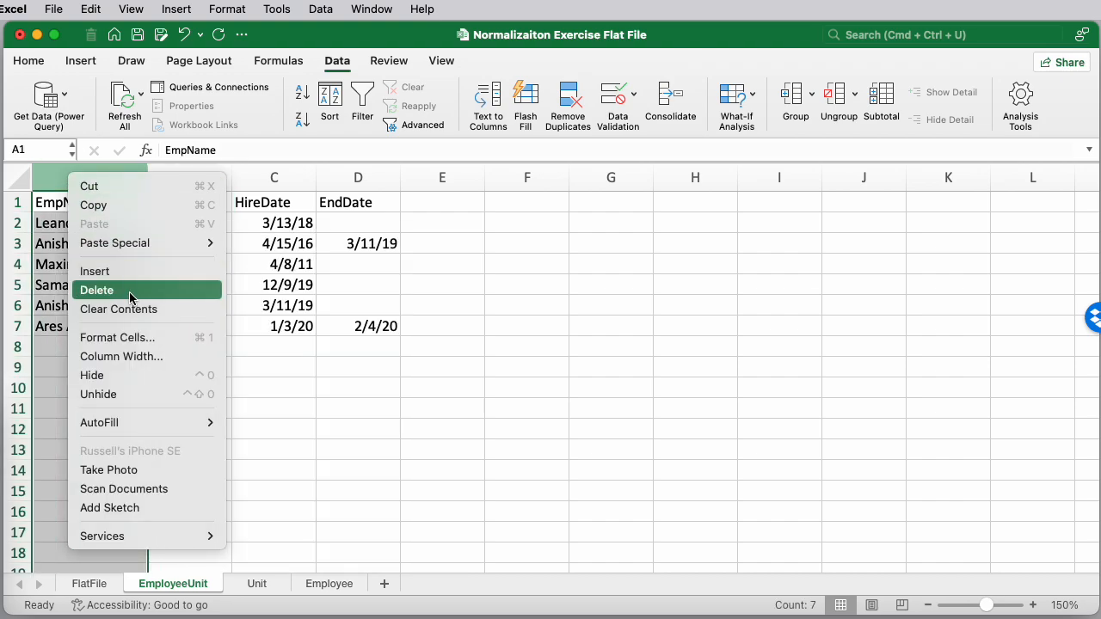
{"action": "left_click", "coordinate": [121, 277]}
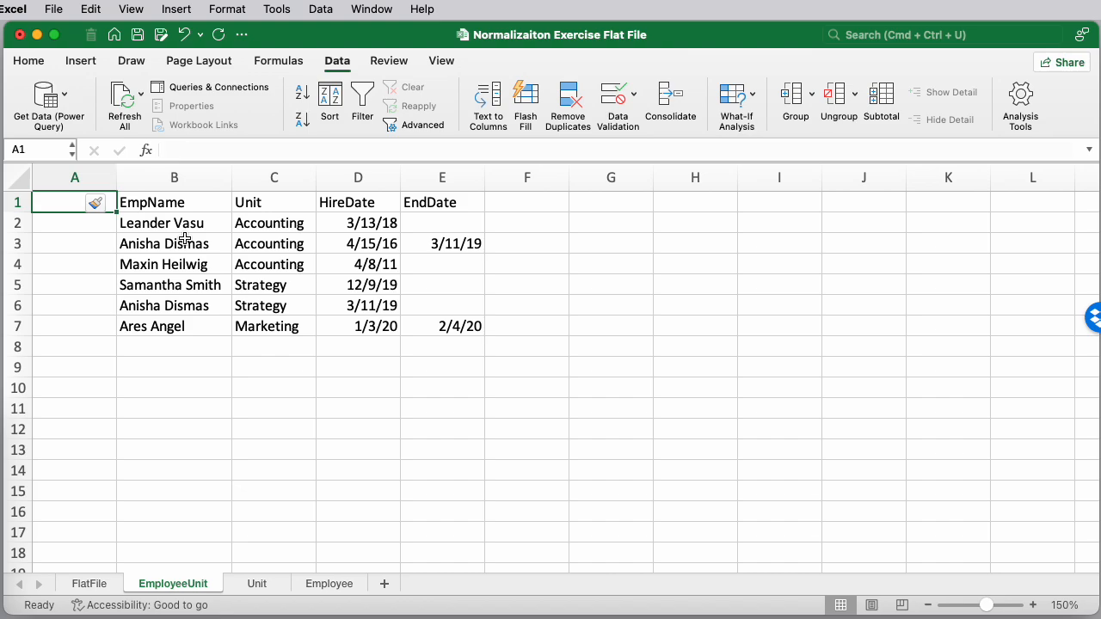
{"action": "type", "text": "EmpID"}
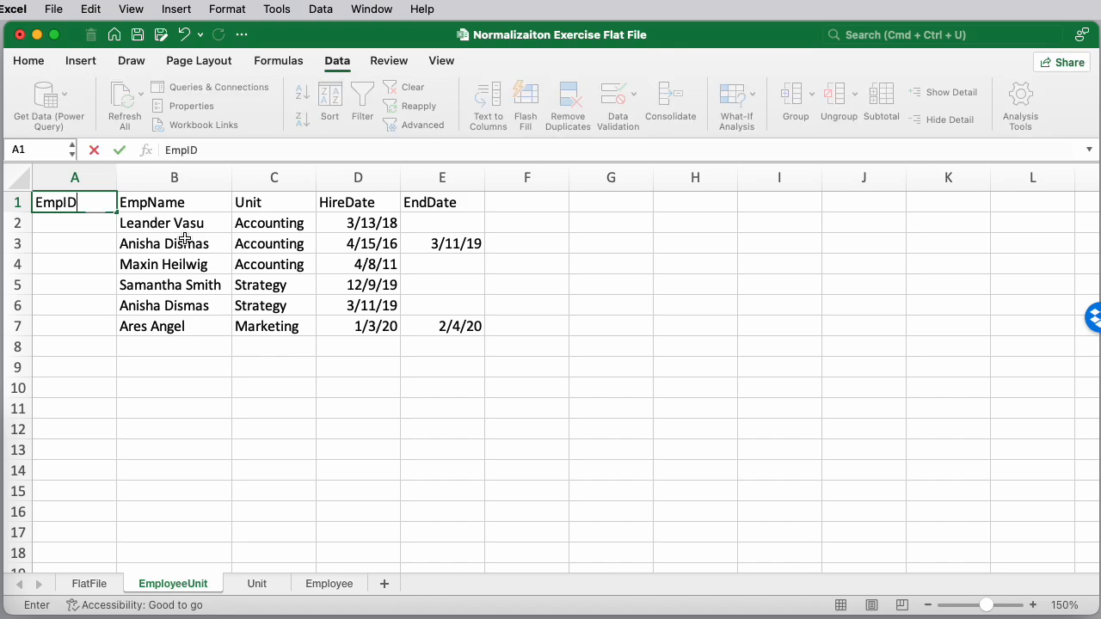
{"action": "key", "text": "Return"}
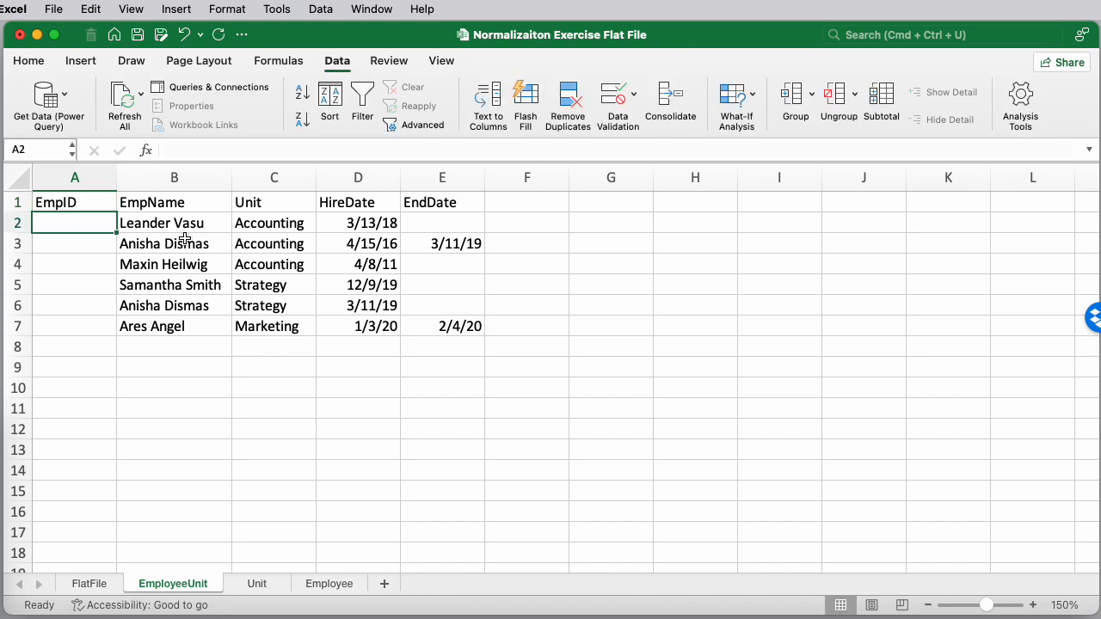
In A2 of EmployeeUnit, enter =VLOOKUP(B2,Employee!A2:B6,2,FALSE) to look up each employee's EmpID by name
{"action": "type", "text": "="}
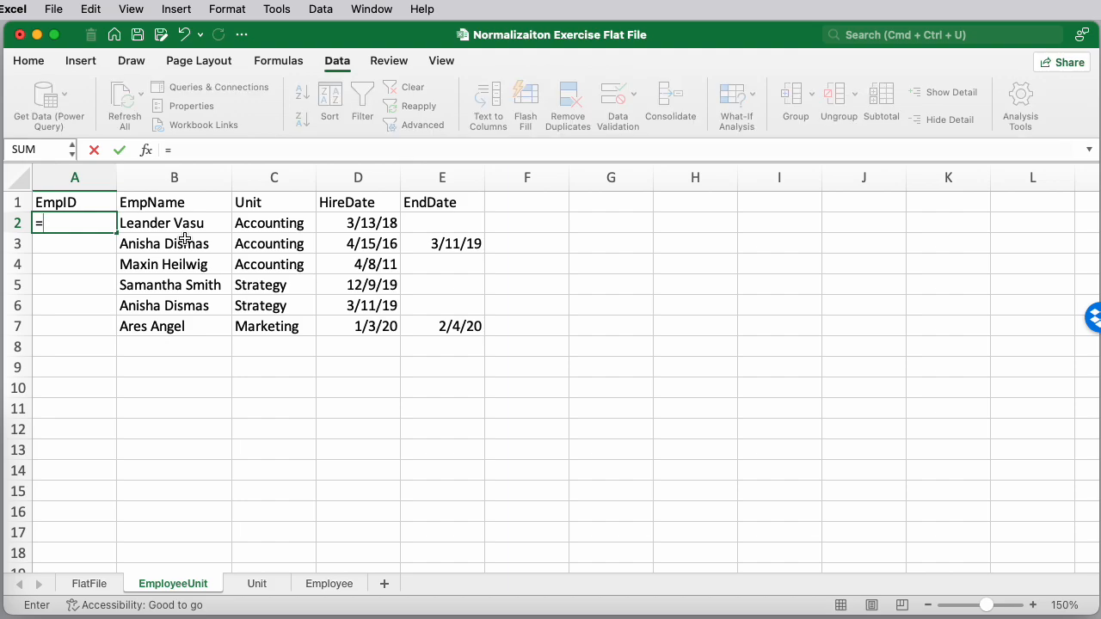
{"action": "type", "text": "vloo"}
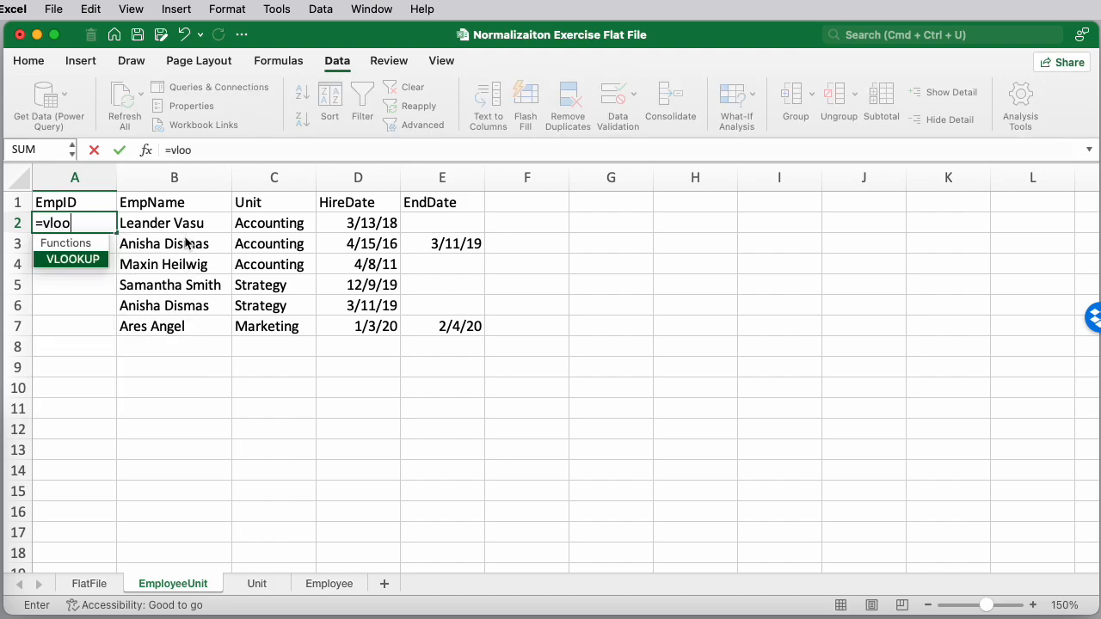
{"action": "key", "text": "Tab"}
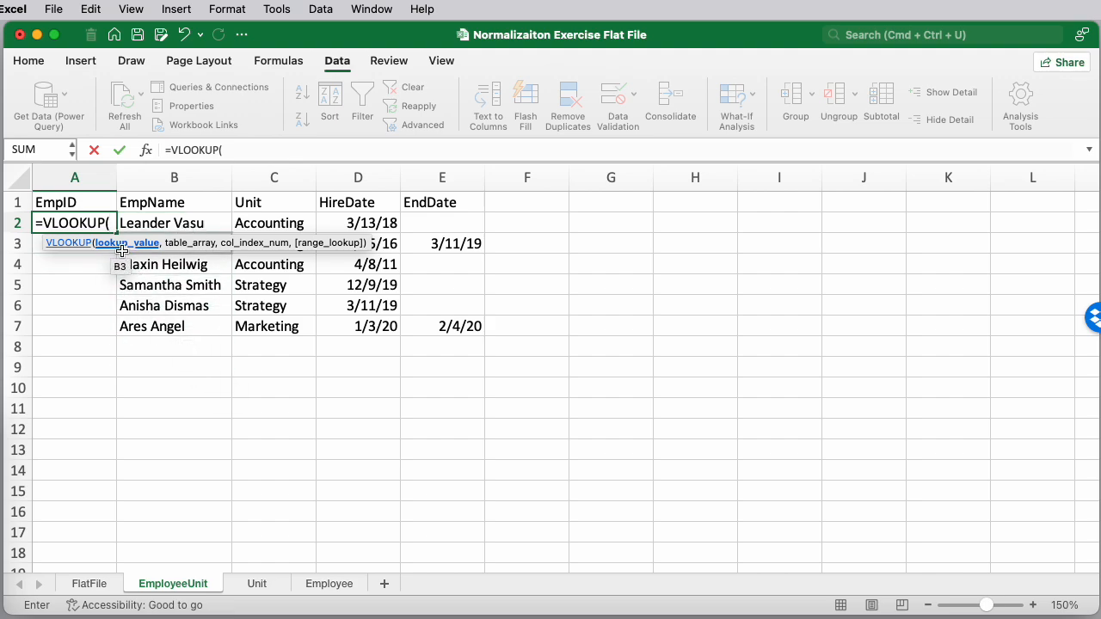
{"action": "left_click", "coordinate": [164, 222]}
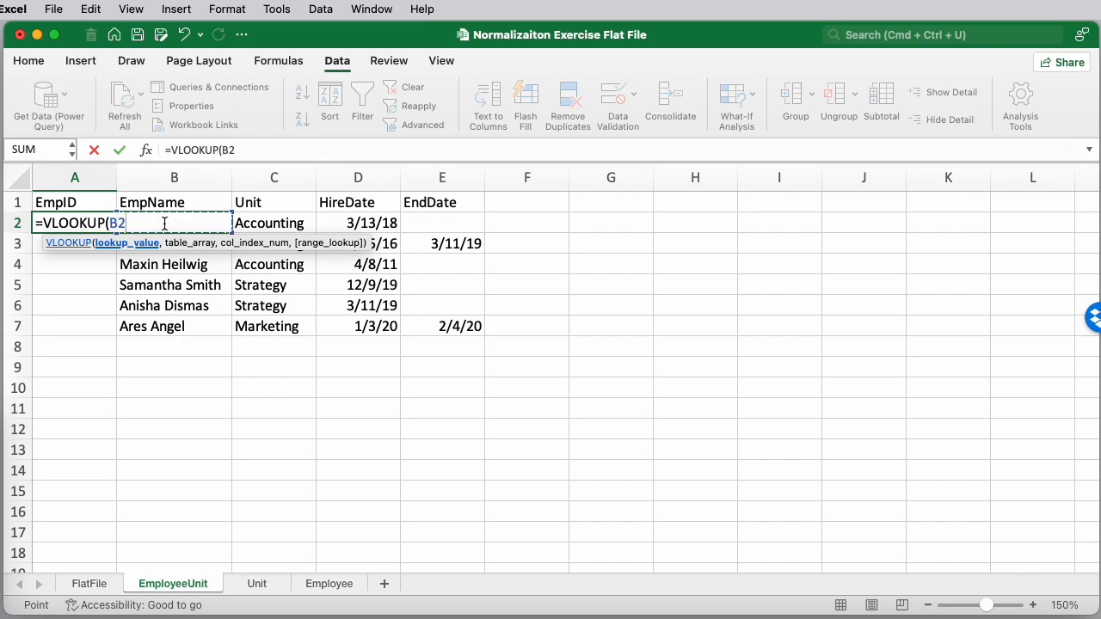
{"action": "type", "text": ","}
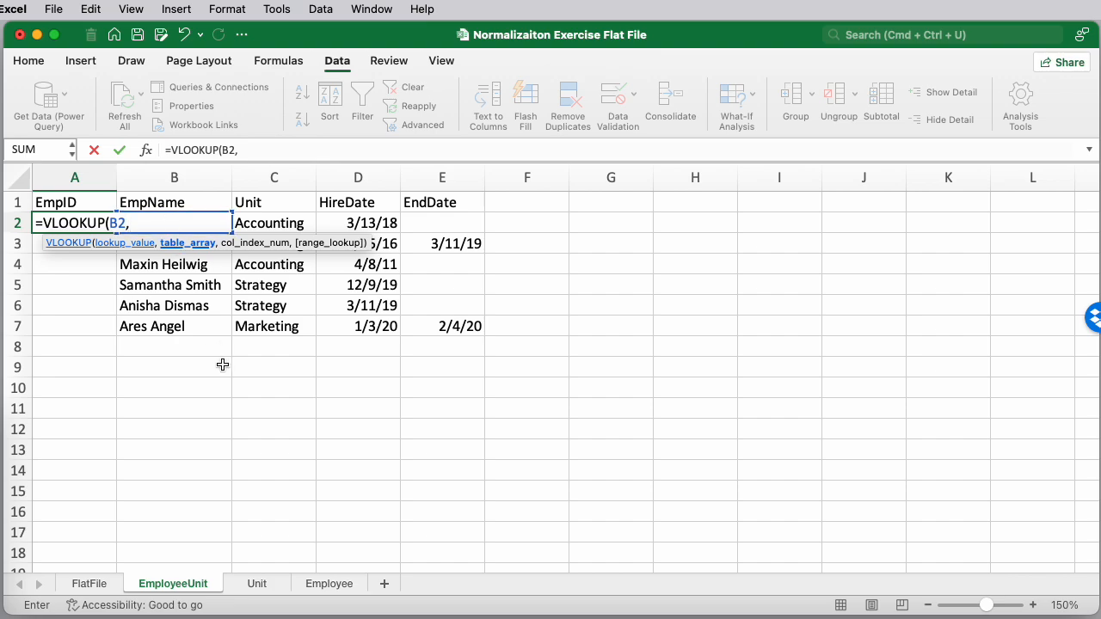
{"action": "left_click", "coordinate": [332, 589]}
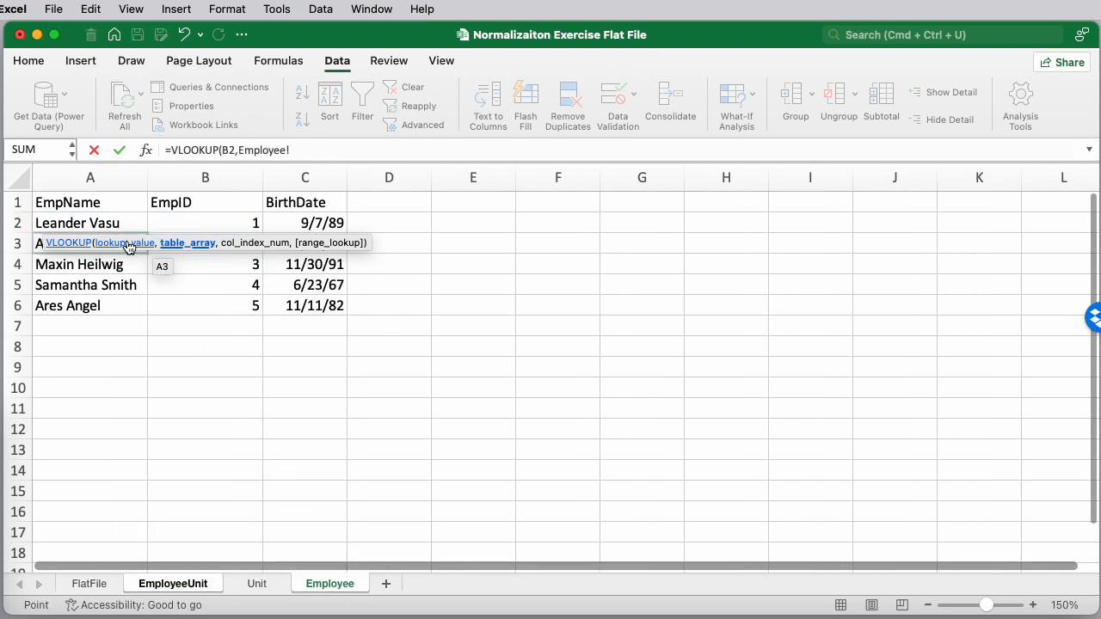
{"action": "left_click", "coordinate": [93, 223]}
{"action": "left_click_drag", "start_coordinate": [93, 223], "coordinate": [247, 307]}
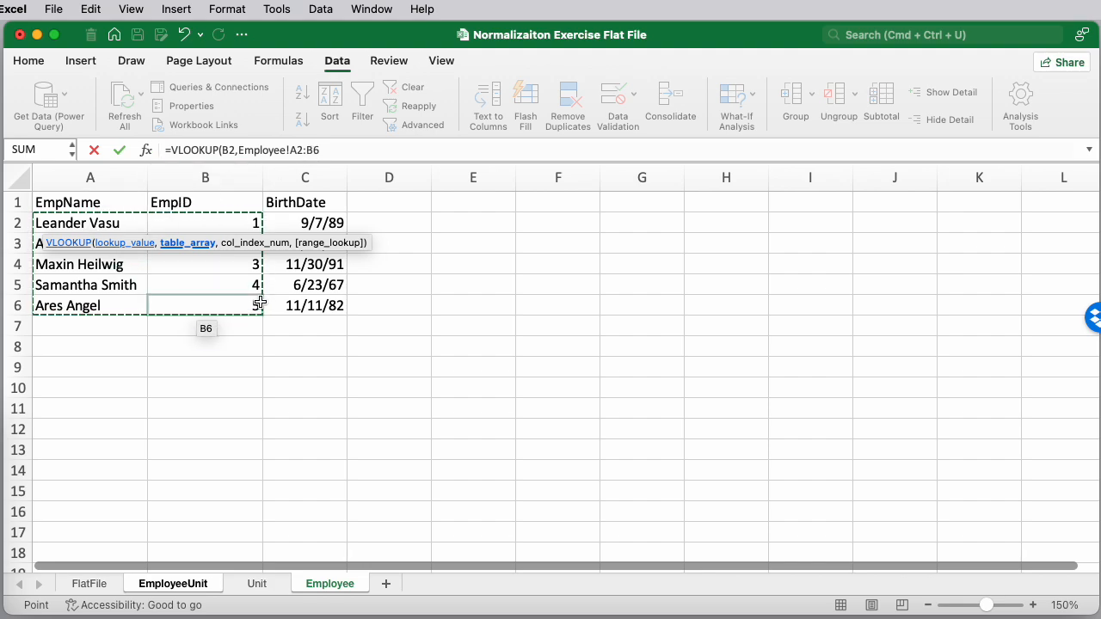
{"action": "left_click", "coordinate": [335, 150]}
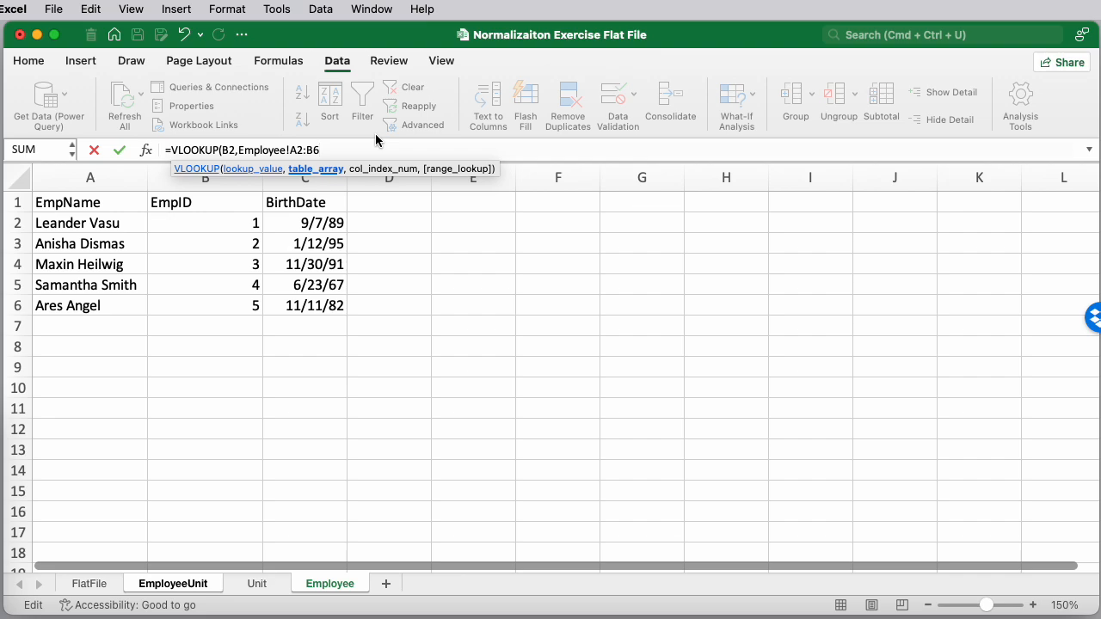
{"action": "type", "text": ","}
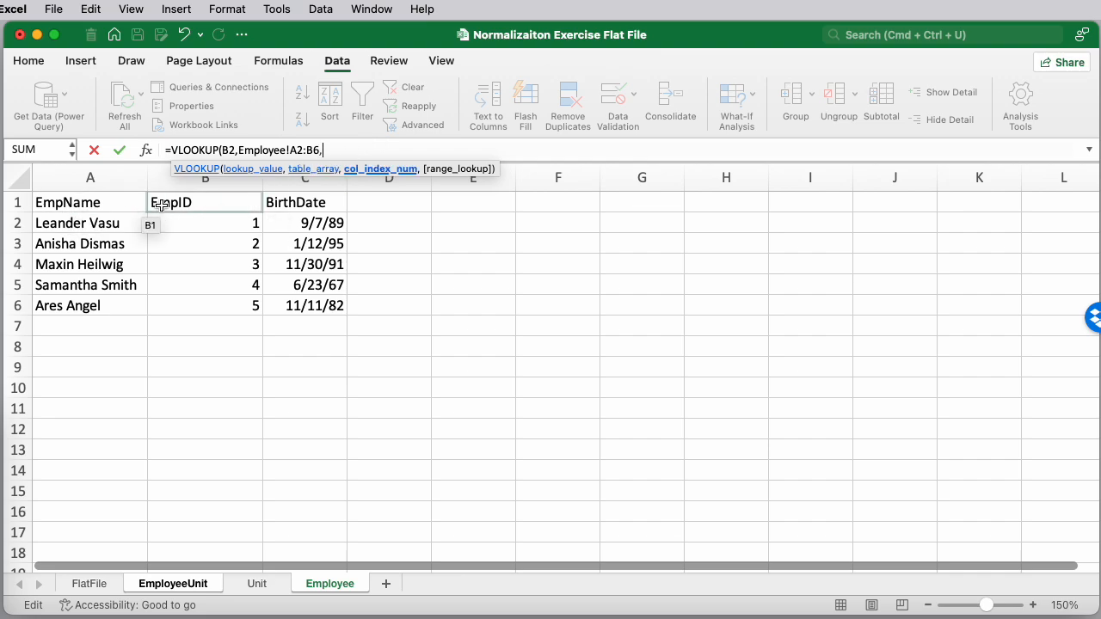
{"action": "type", "text": "2"}
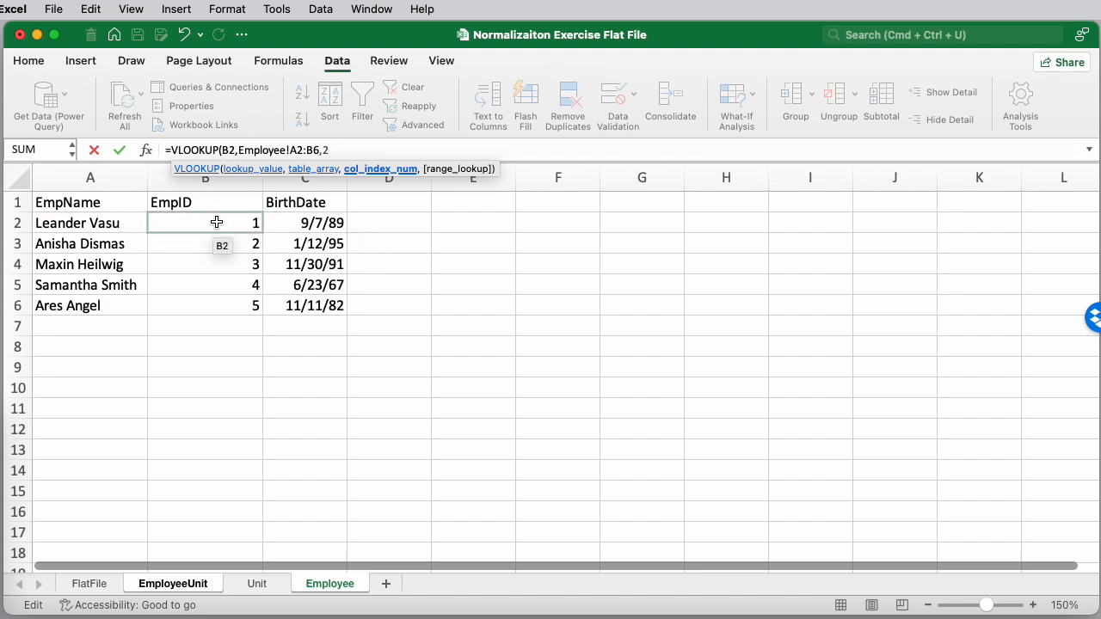
{"action": "type", "text": ","}
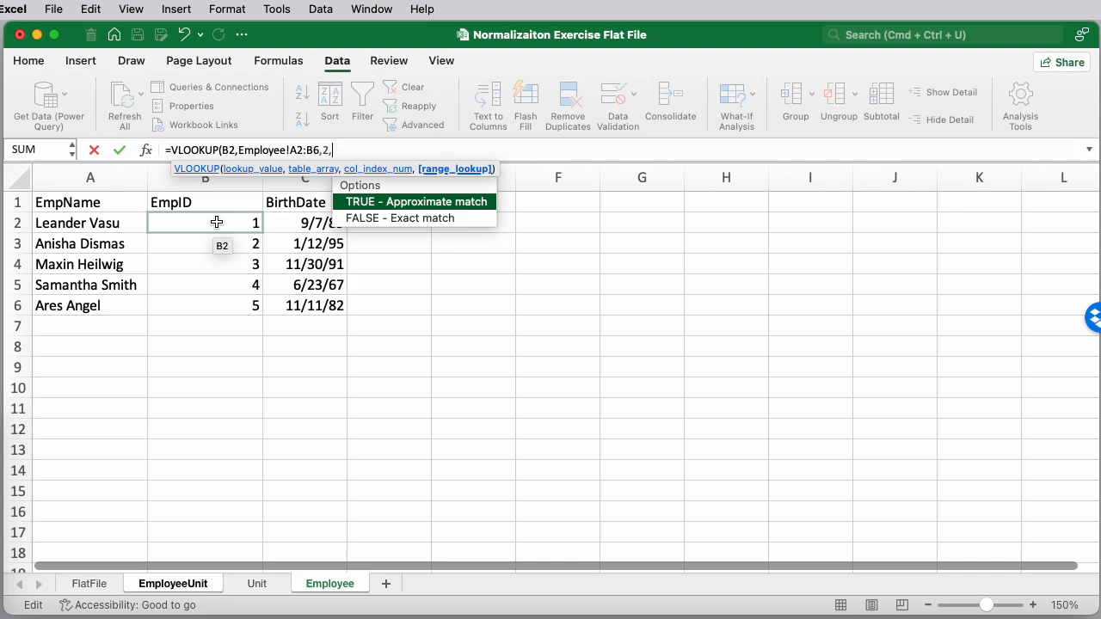
{"action": "type", "text": "false)"}
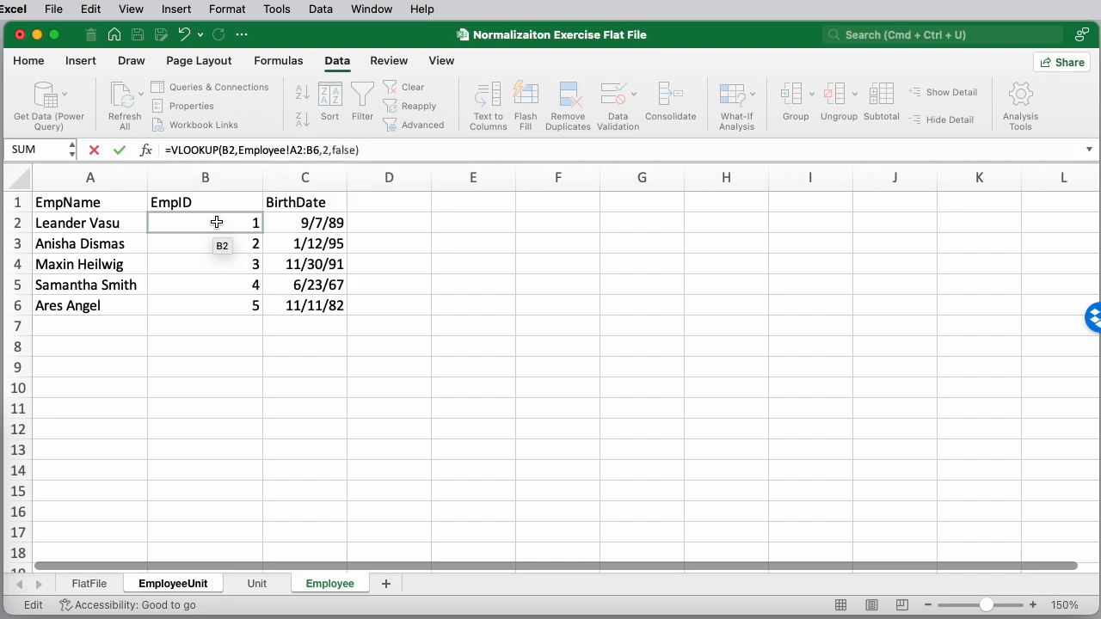
{"action": "key", "text": "Return"}
{"action": "key", "text": "Up"}
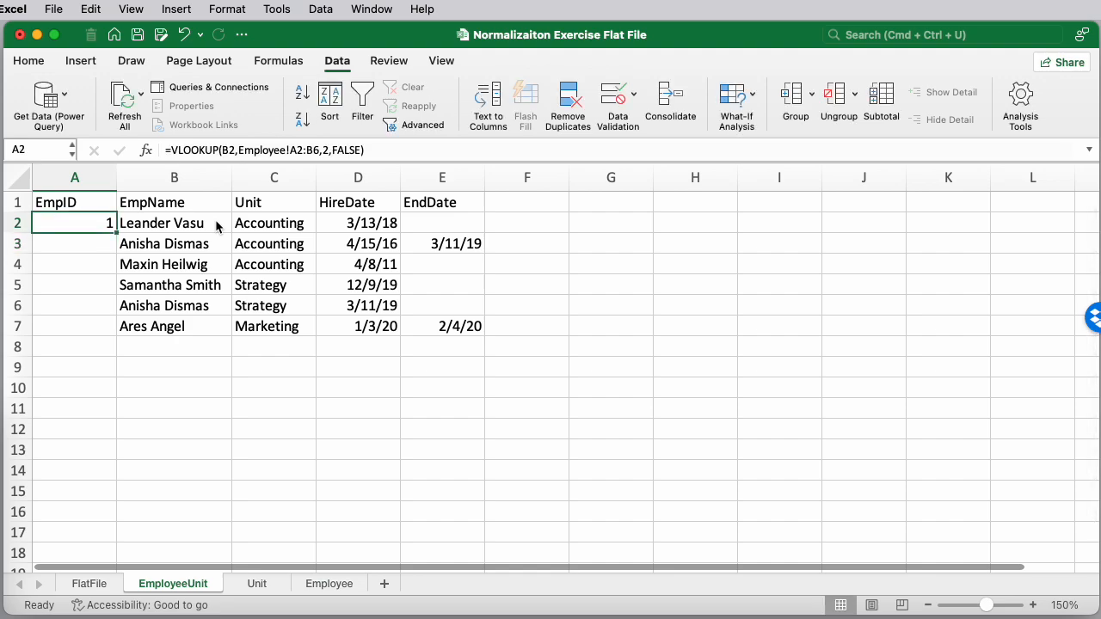
{"action": "left_click", "coordinate": [299, 150]}
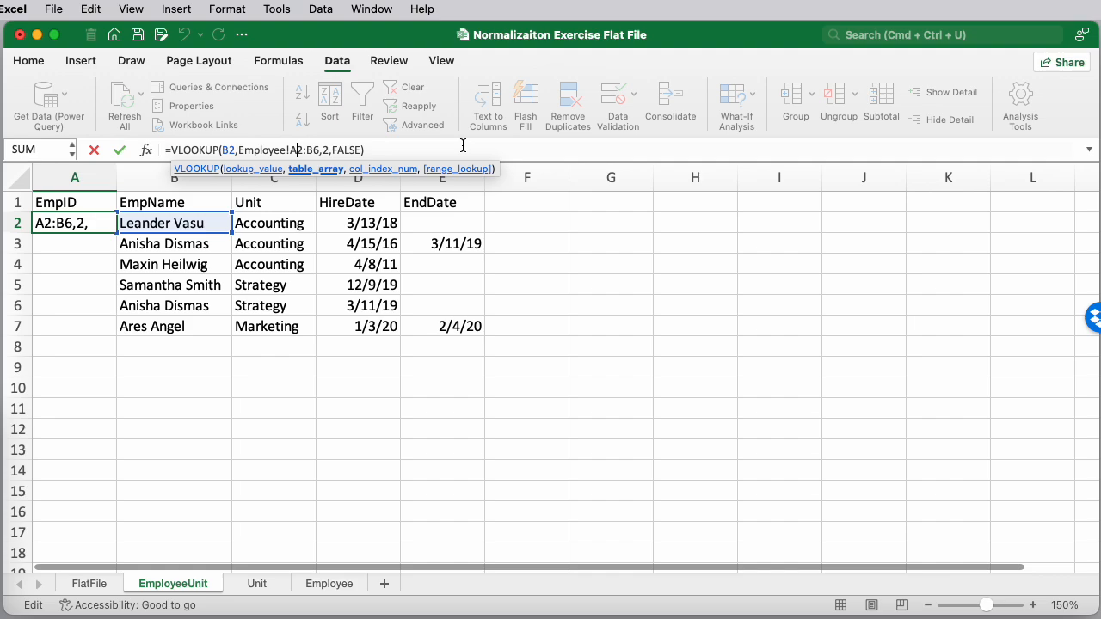
{"action": "type", "text": "$"}
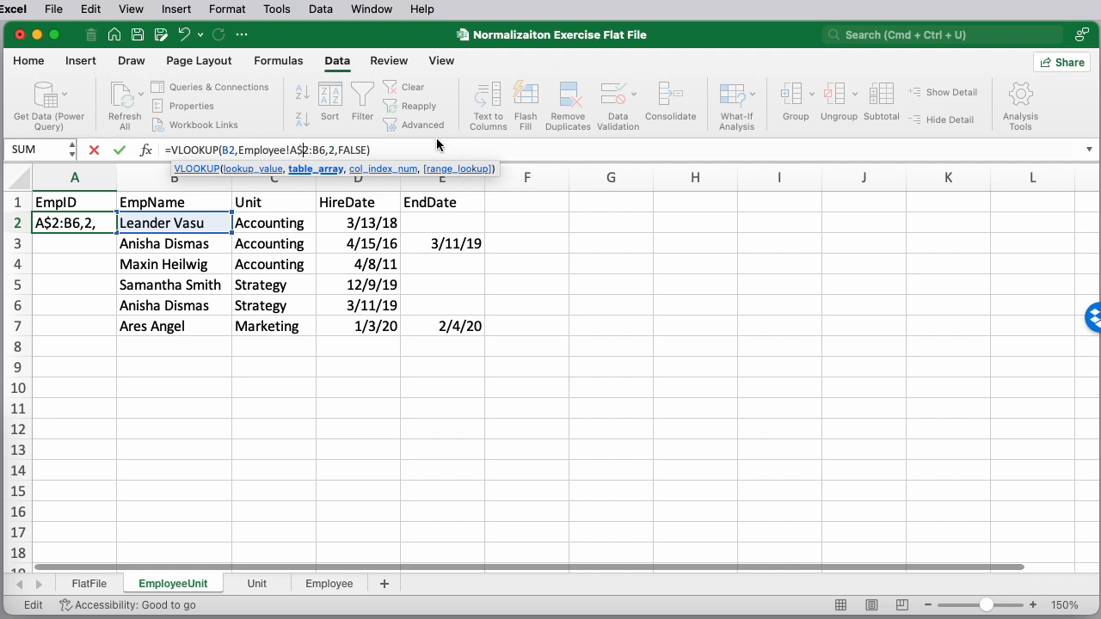
{"action": "key", "text": "BackSpace"}
{"action": "key", "text": "Return"}
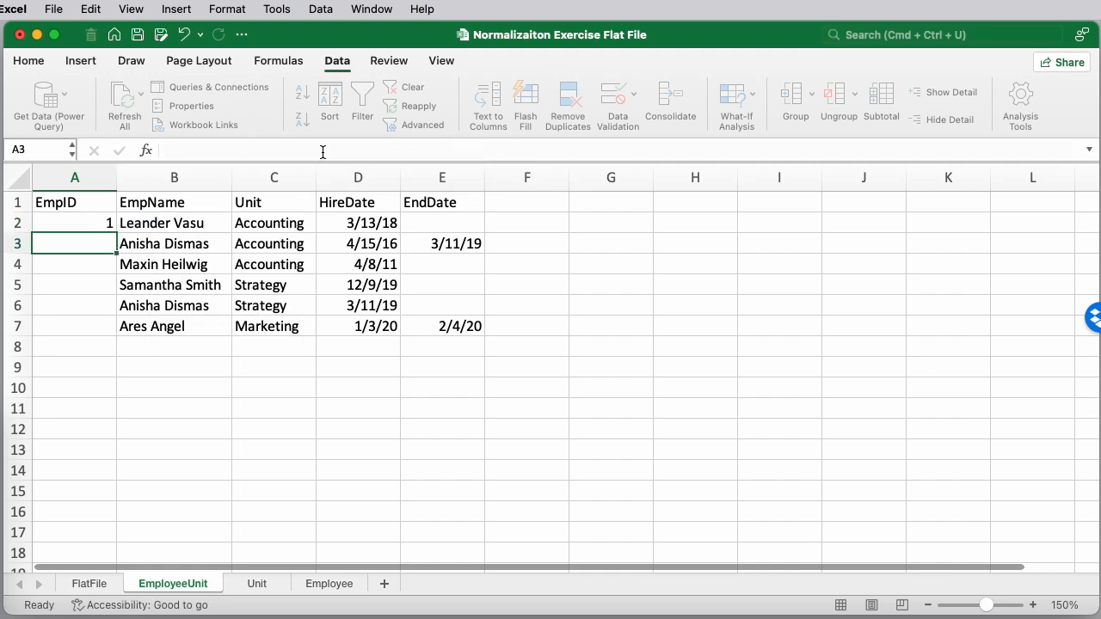
Copy the A2 lookup formula down to cells A3 through A7
{"action": "key", "text": "Up"}
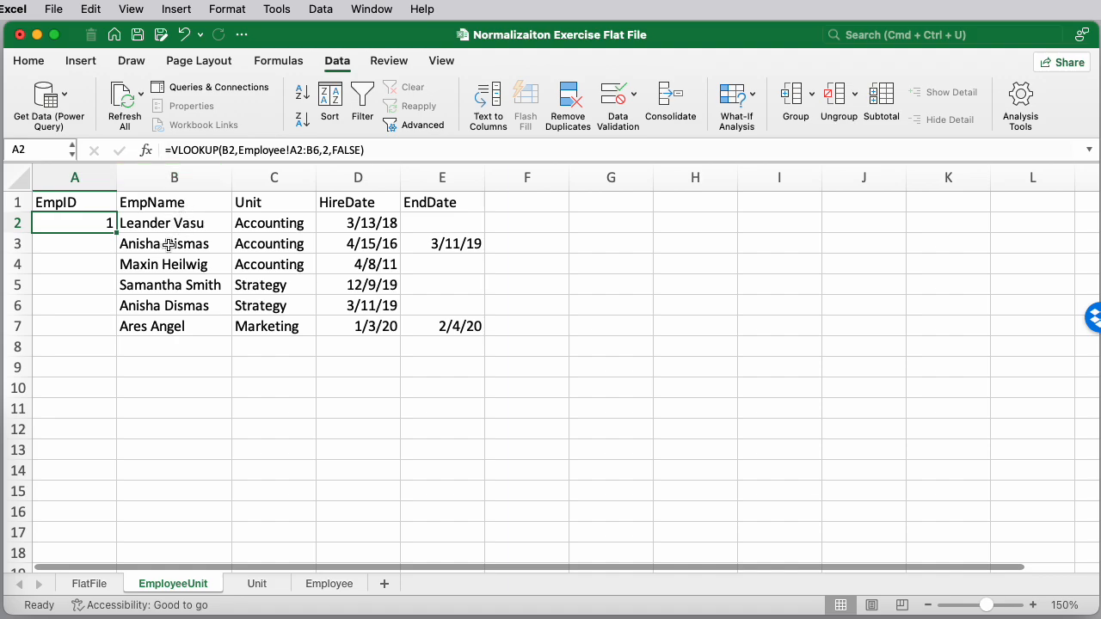
{"action": "key", "text": "Down"}
{"action": "key", "text": "Up"}
{"action": "key", "text": "super+c"}
{"action": "key", "text": "Down"}
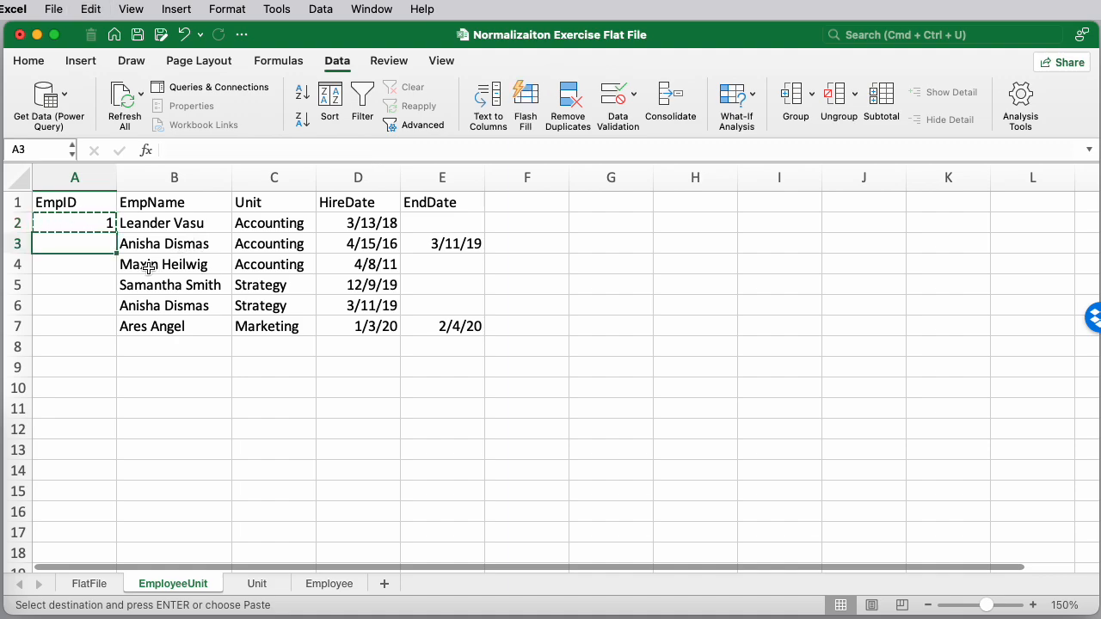
{"action": "left_click_drag", "start_coordinate": [118, 254], "coordinate": [120, 335]}
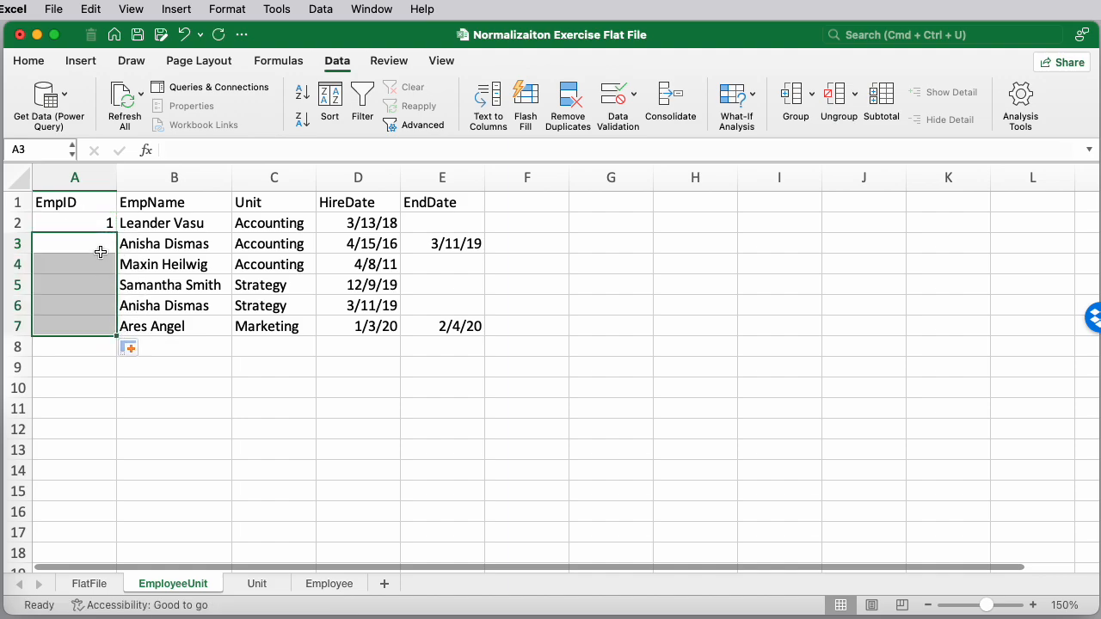
{"action": "left_click", "coordinate": [101, 222]}
{"action": "left_click_drag", "start_coordinate": [117, 233], "coordinate": [121, 335]}
{"action": "left_click", "coordinate": [86, 305]}
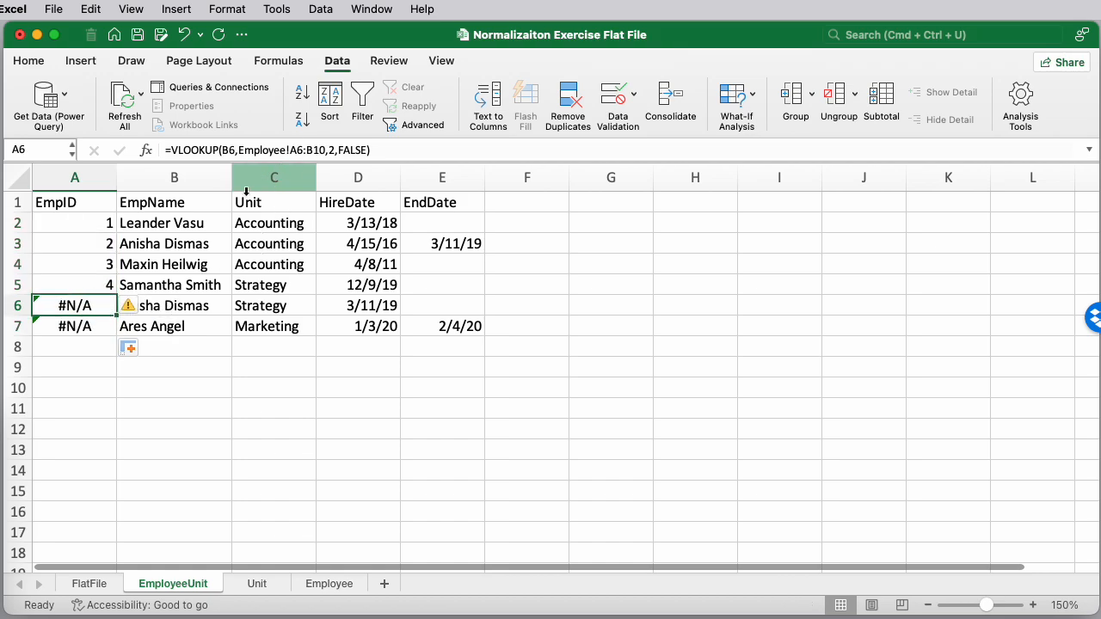
Inspect the EmpID formulas in rows 2 to 7 to compare their lookup ranges
{"action": "key", "text": "Up"}
{"action": "key", "text": "Up"}
{"action": "key", "text": "Up"}
{"action": "key", "text": "Up"}
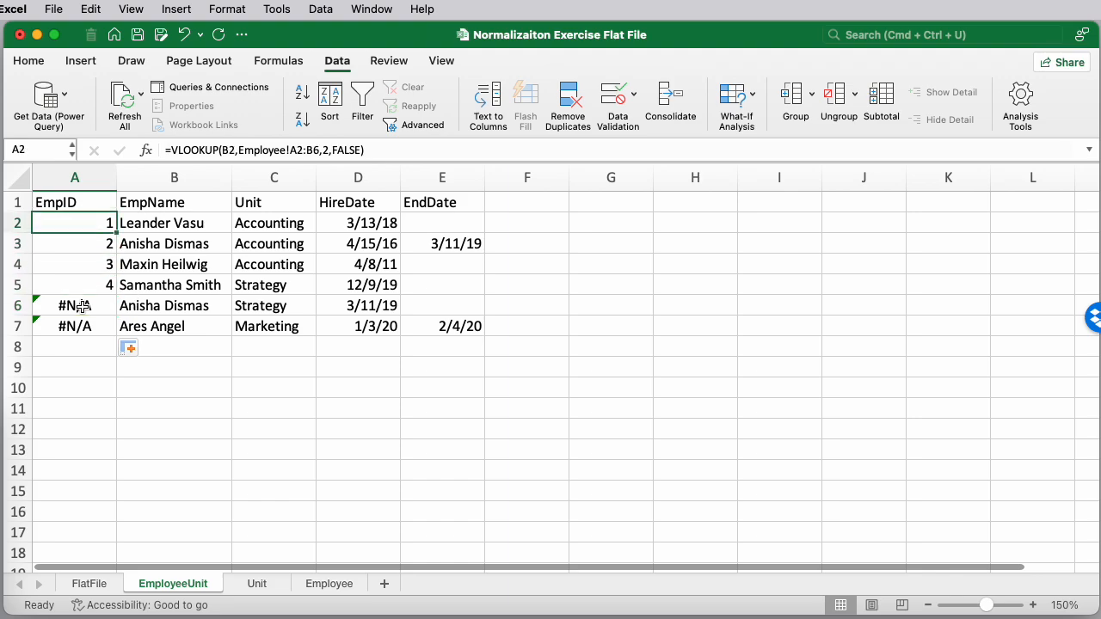
{"action": "key", "text": "Down"}
{"action": "key", "text": "Down"}
{"action": "key", "text": "Down"}
{"action": "key", "text": "Down"}
{"action": "key", "text": "Down"}
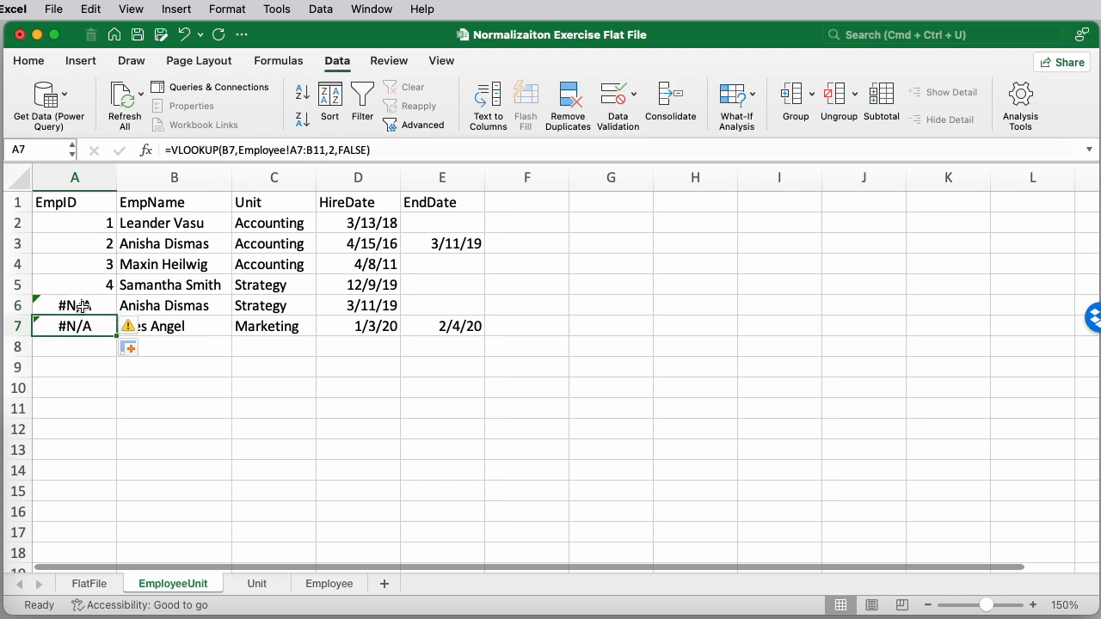
{"action": "key", "text": "Up"}
{"action": "key", "text": "Up"}
{"action": "key", "text": "Up"}
{"action": "key", "text": "Up"}
{"action": "key", "text": "Up"}
{"action": "key", "text": "Down"}
{"action": "key", "text": "Up"}
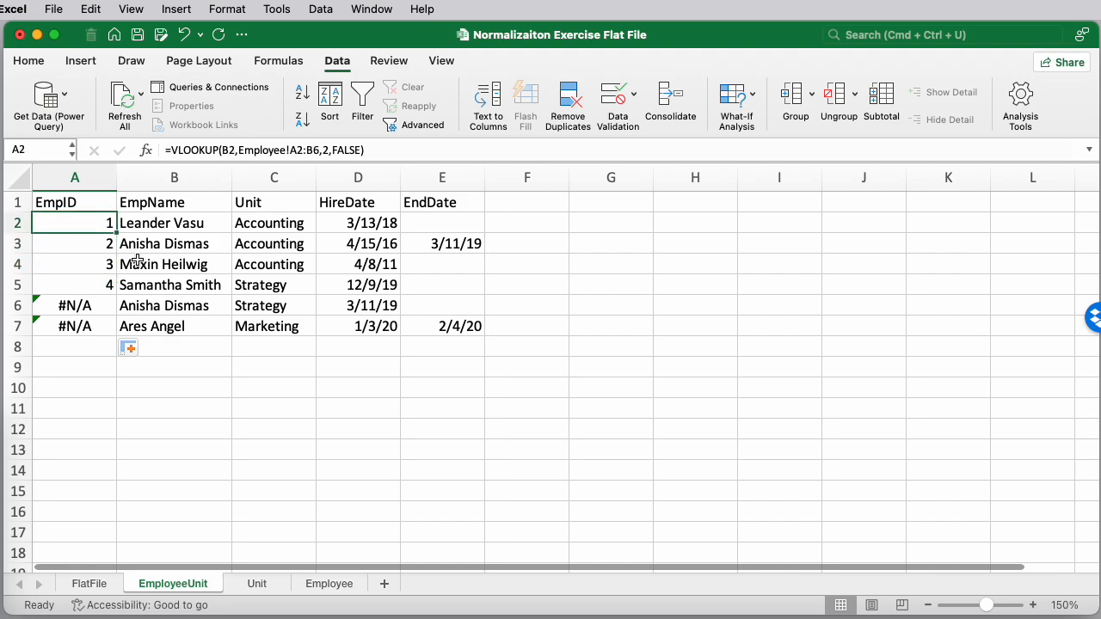
Make the lookup range rows absolute in A2's formula as Employee!A$2:B$6
{"action": "left_click", "coordinate": [297, 150]}
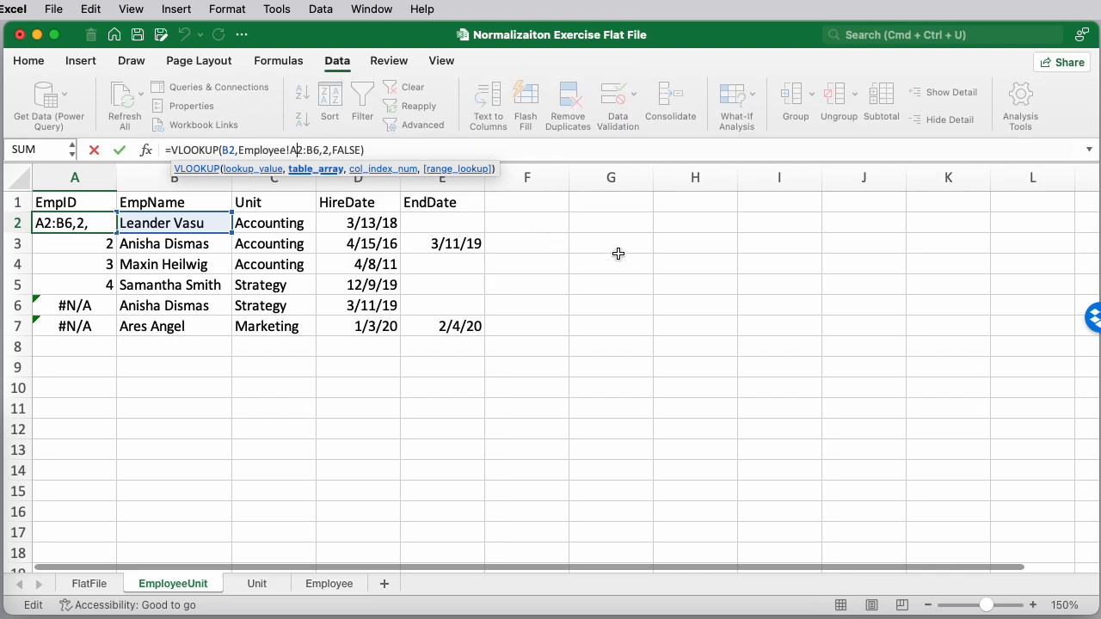
{"action": "type", "text": "$"}
{"action": "left_click", "coordinate": [318, 150]}
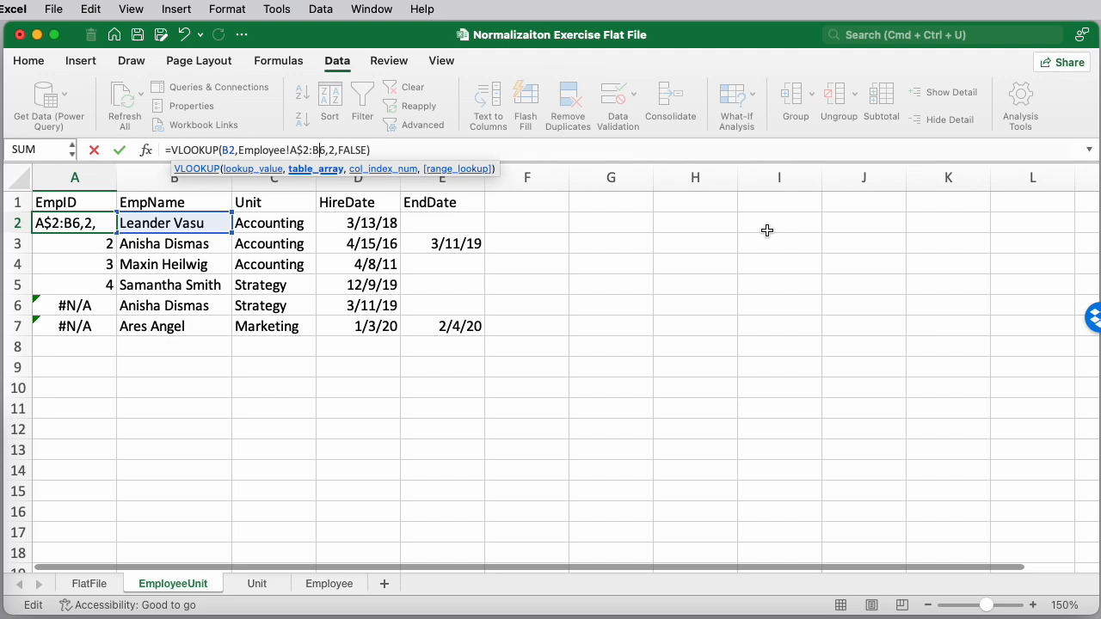
{"action": "key", "text": "Return"}
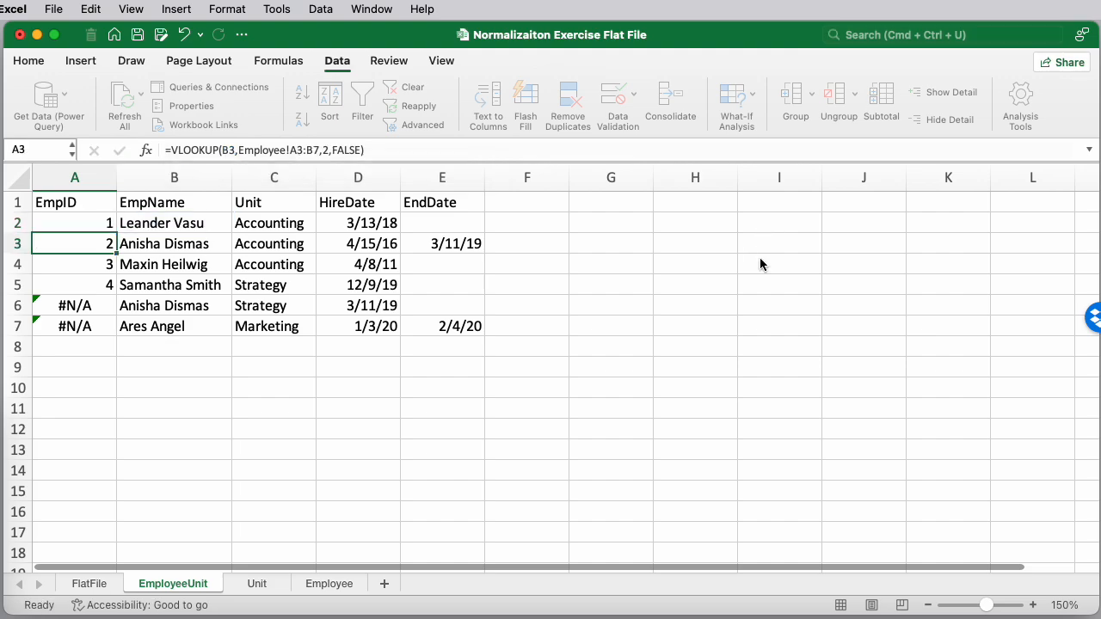
Widen column A and fill A2's corrected lookup formula down through A7
{"action": "left_click_drag", "start_coordinate": [116, 178], "coordinate": [410, 177]}
{"action": "left_click", "coordinate": [138, 217]}
{"action": "left_click", "coordinate": [388, 153]}
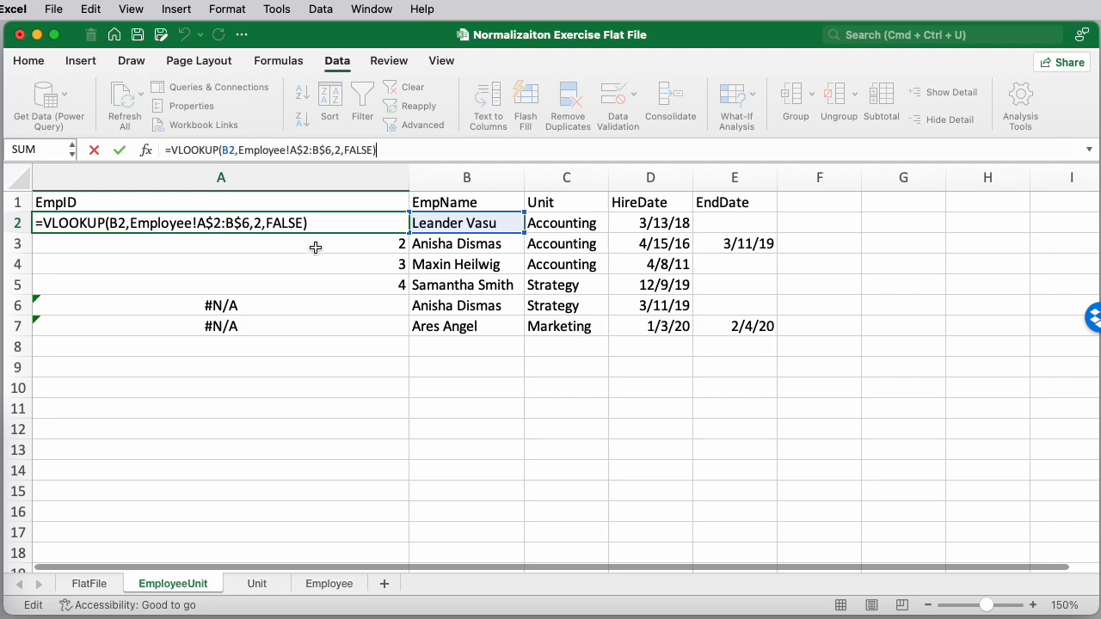
{"action": "left_click", "coordinate": [410, 232]}
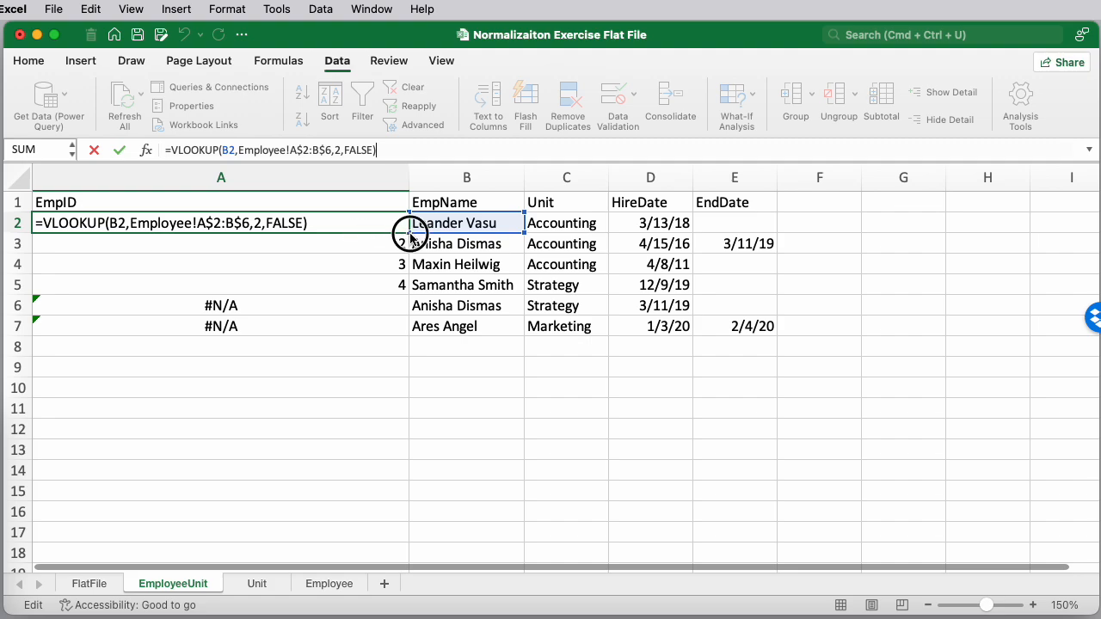
{"action": "left_click_drag", "start_coordinate": [410, 232], "coordinate": [402, 324]}
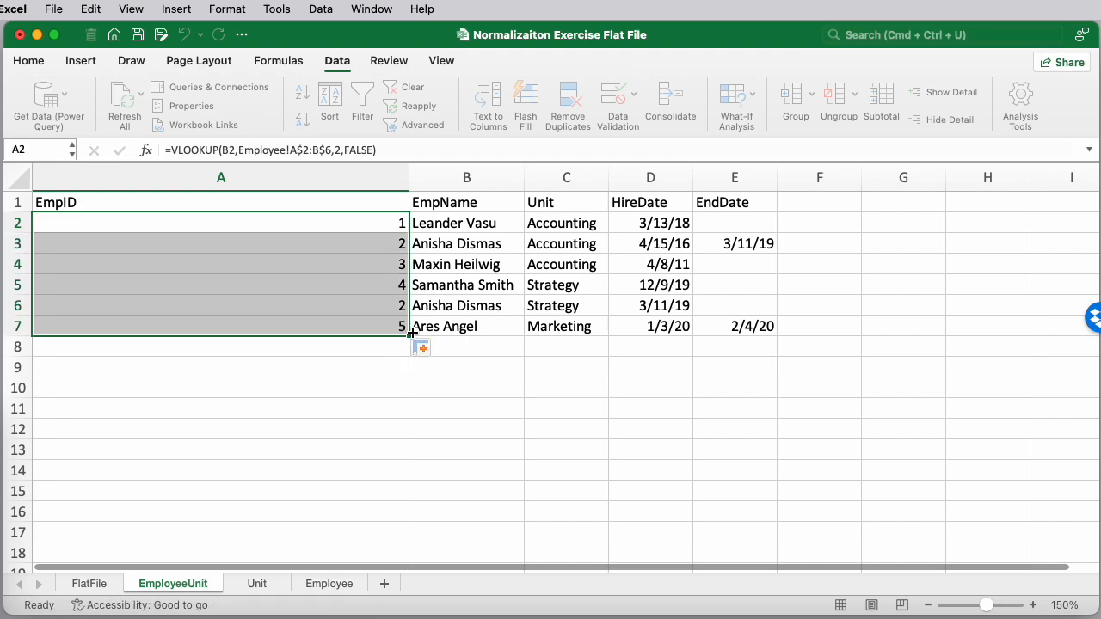
{"action": "left_click", "coordinate": [359, 240]}
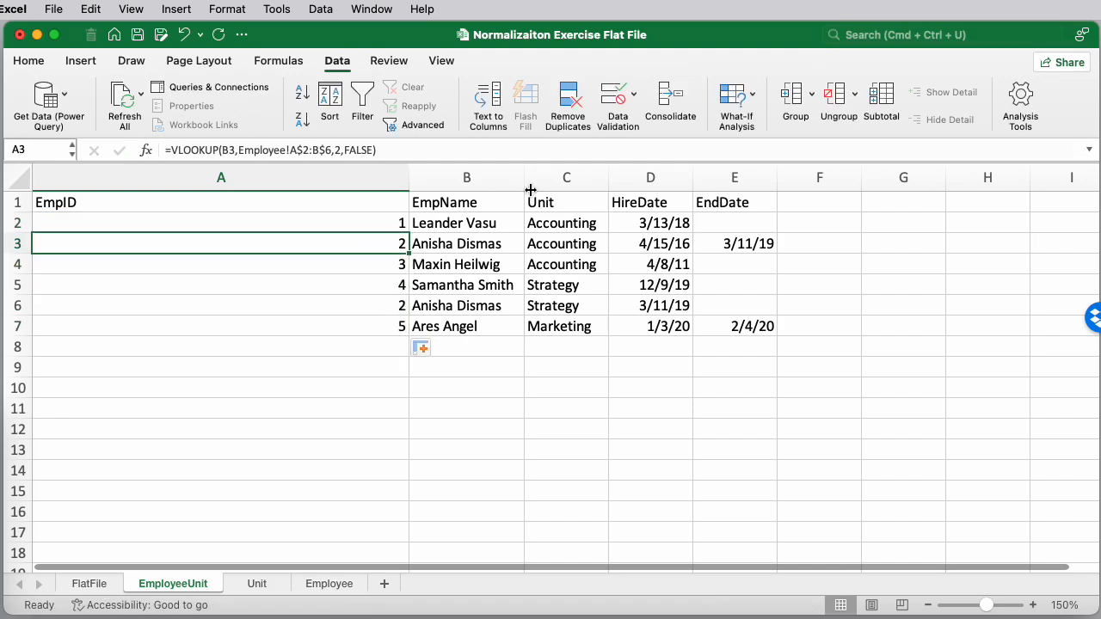
Review the filled EmpID formulas in A3 and A7, then narrow column A back to fit
{"action": "left_click", "coordinate": [419, 152]}
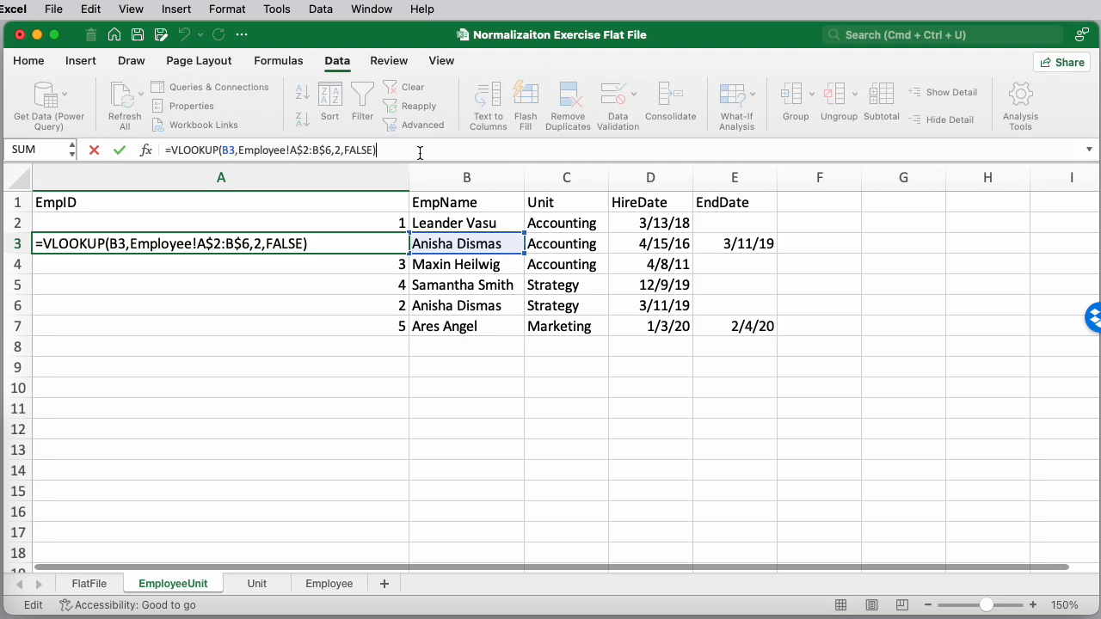
{"action": "key", "text": "Return"}
{"action": "key", "text": "Down"}
{"action": "key", "text": "Down"}
{"action": "key", "text": "Down"}
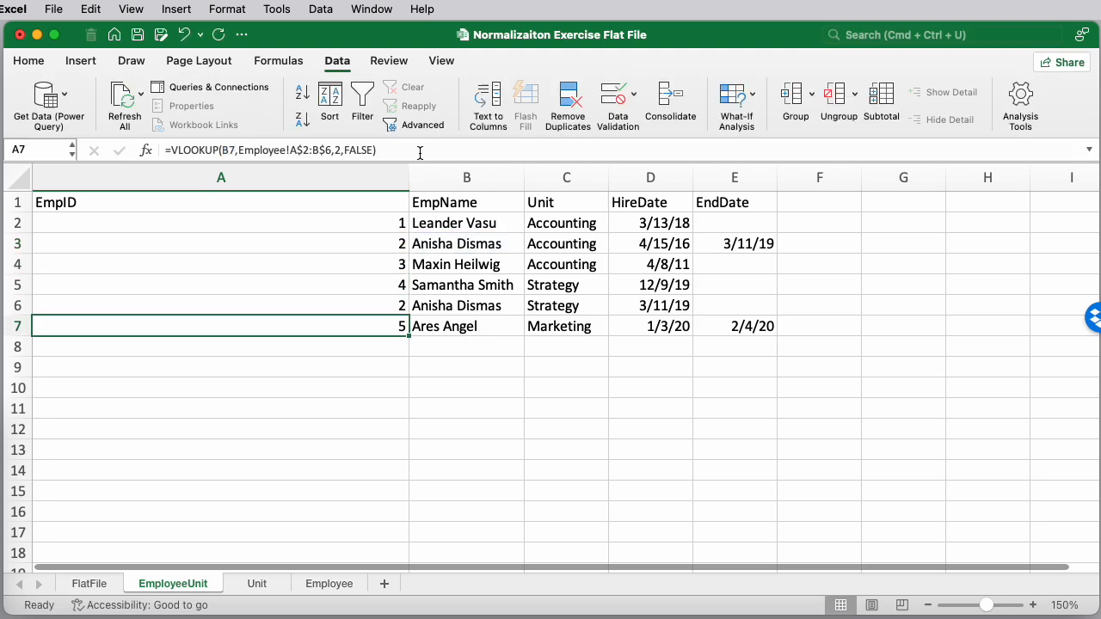
{"action": "left_click", "coordinate": [420, 151]}
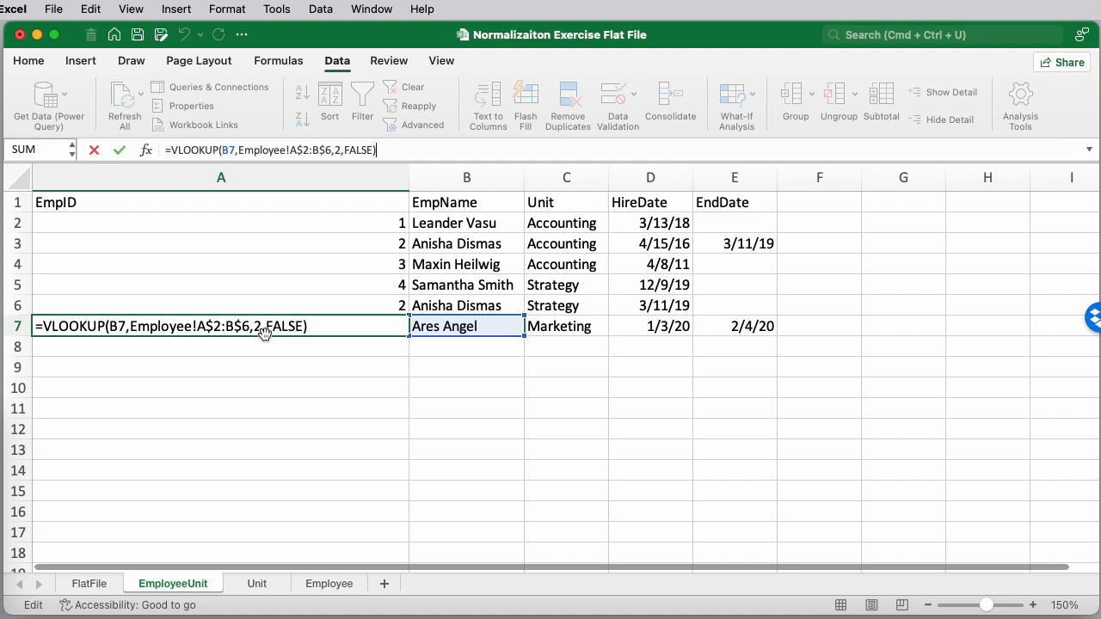
{"action": "left_click", "coordinate": [332, 364]}
{"action": "left_click_drag", "start_coordinate": [413, 177], "coordinate": [85, 184]}
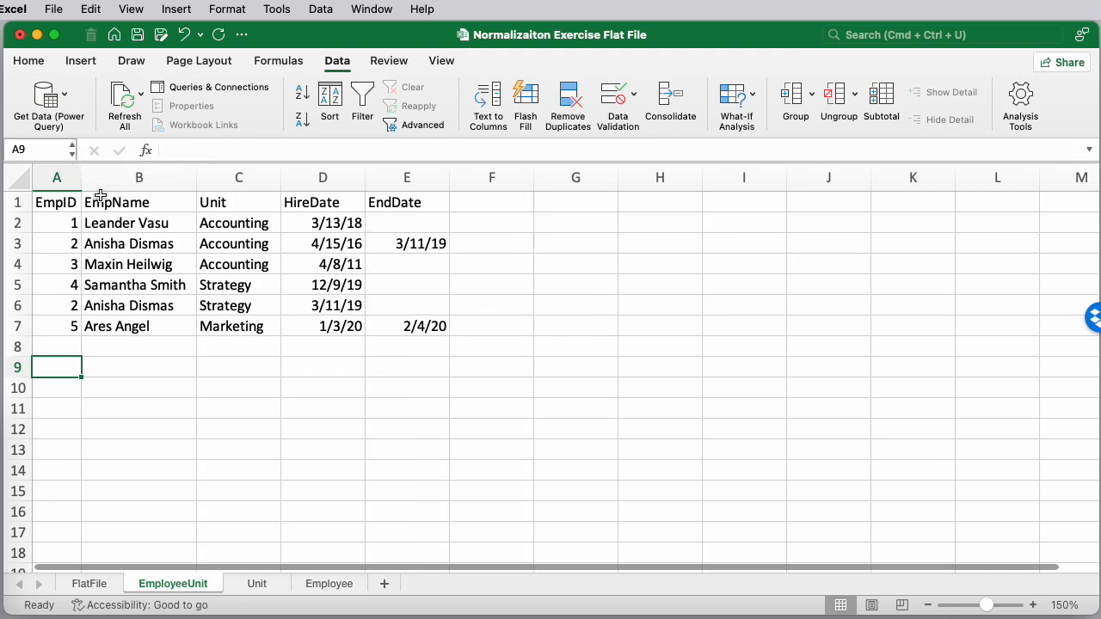
{"action": "left_click", "coordinate": [110, 307]}
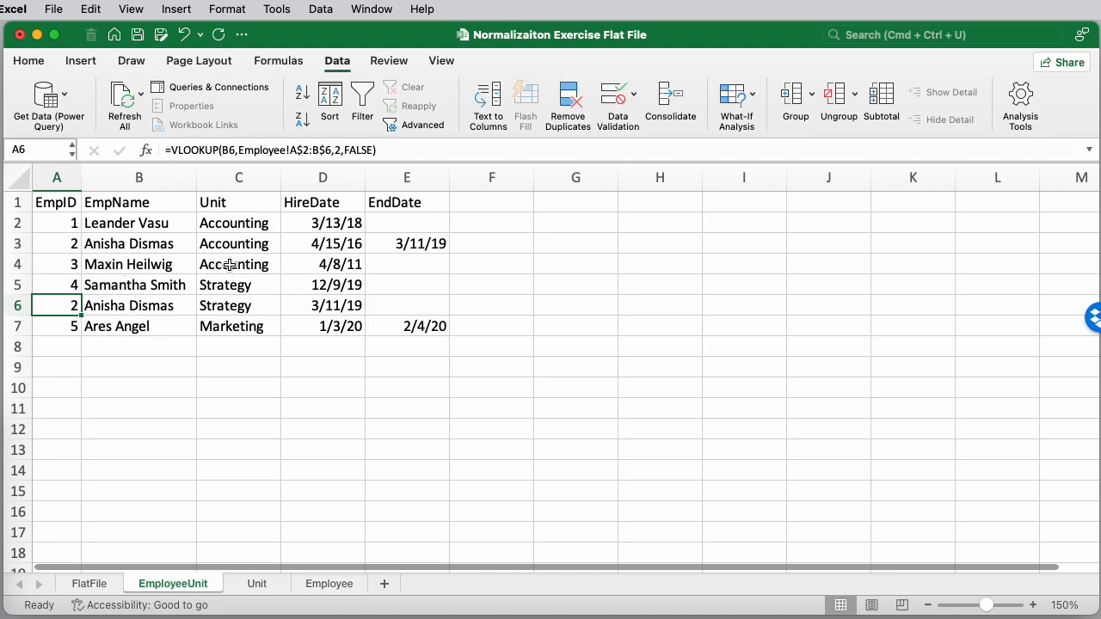
Insert a new column before Unit on the EmployeeUnit sheet and head it UnitID
{"action": "right_click", "coordinate": [219, 177]}
{"action": "left_click", "coordinate": [250, 282]}
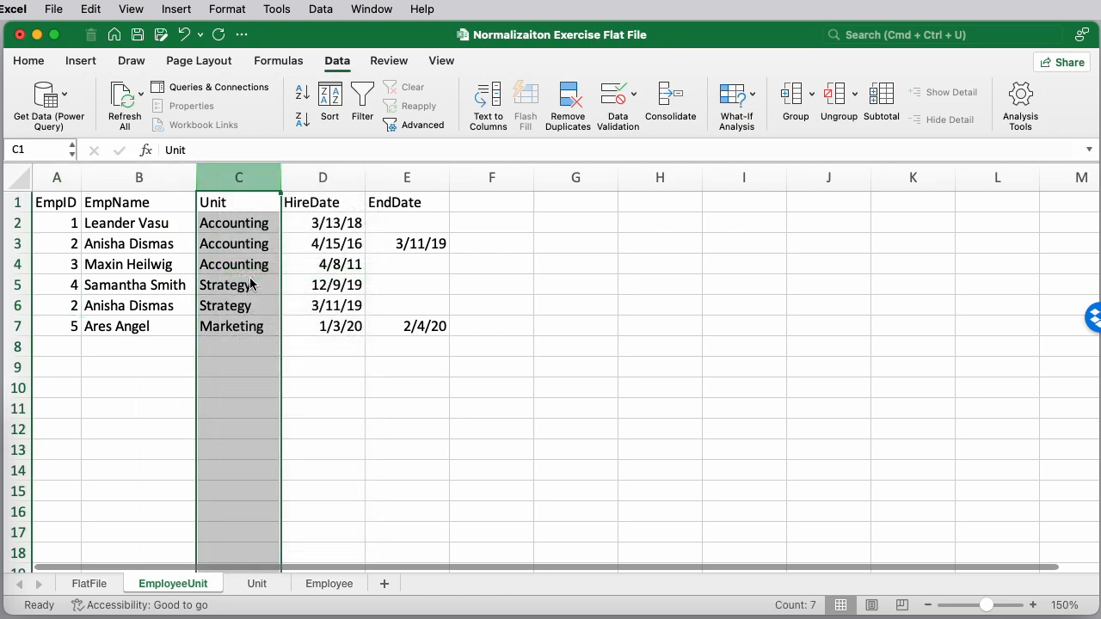
{"action": "left_click", "coordinate": [256, 201]}
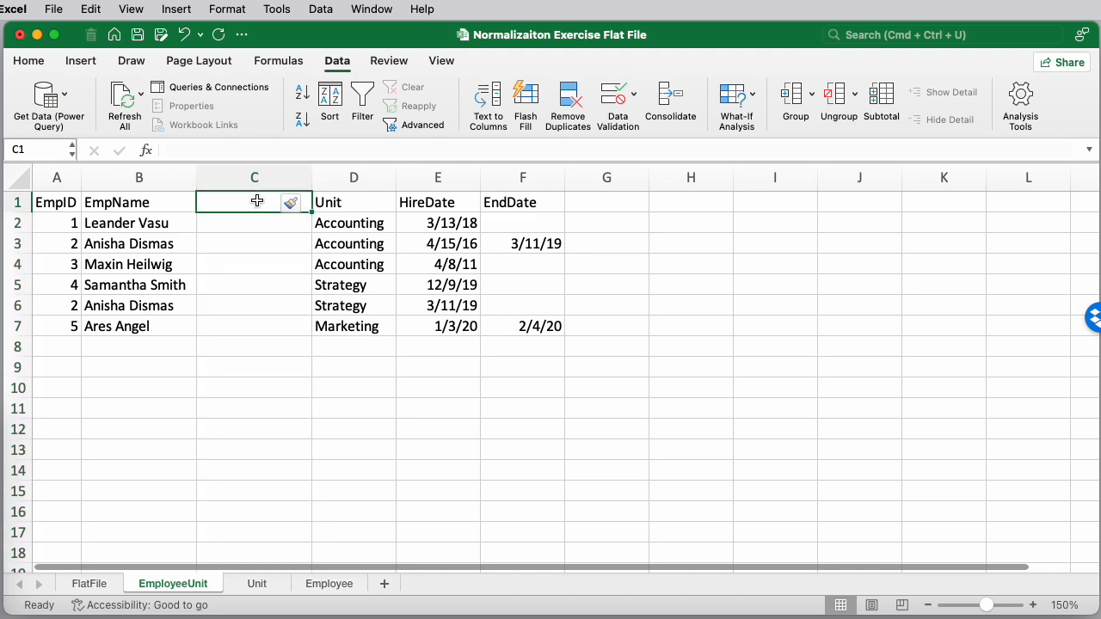
{"action": "type", "text": "UnitI"}
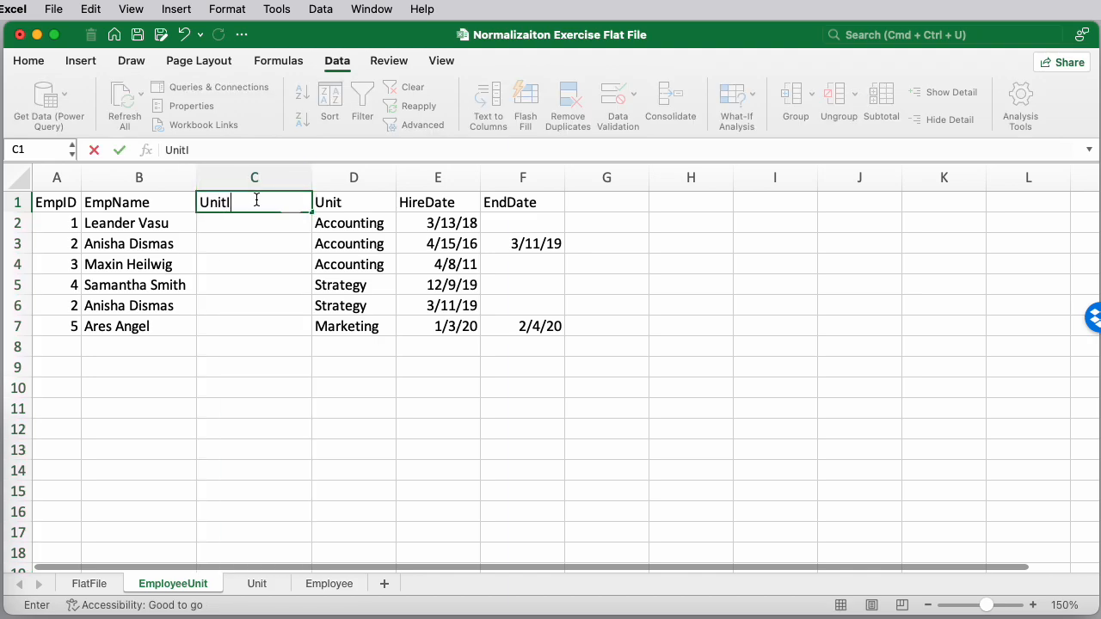
{"action": "type", "text": "D"}
{"action": "key", "text": "Return"}
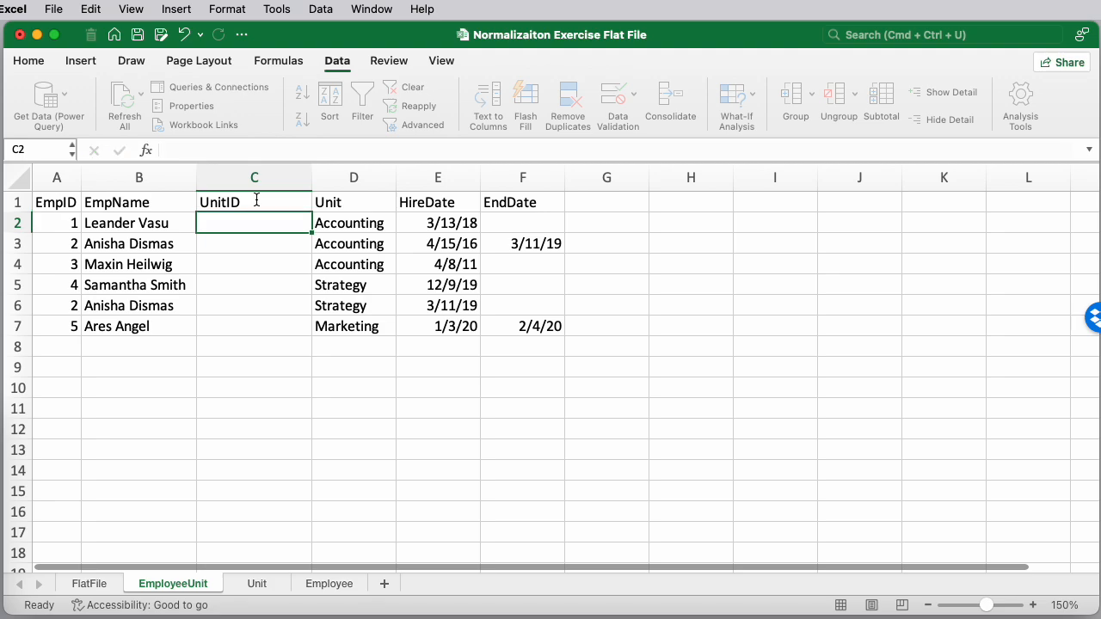
Enter in C2 a VLOOKUP of D2 against Unit!A2:B4 returning column 2 with an exact match (FALSE)
{"action": "type", "text": "="}
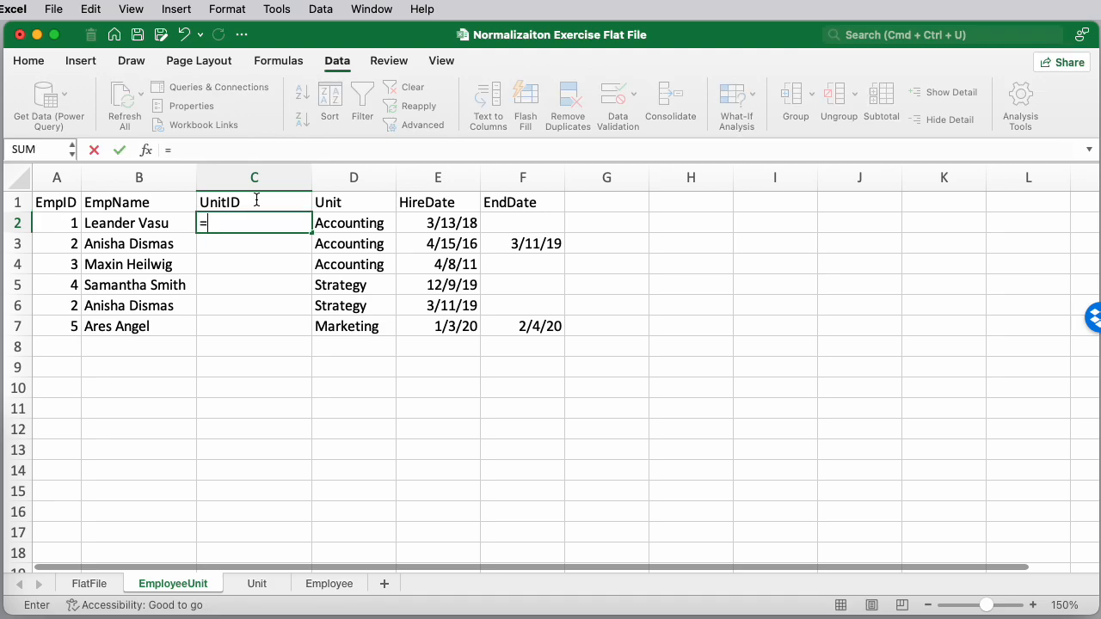
{"action": "type", "text": "vlookup("}
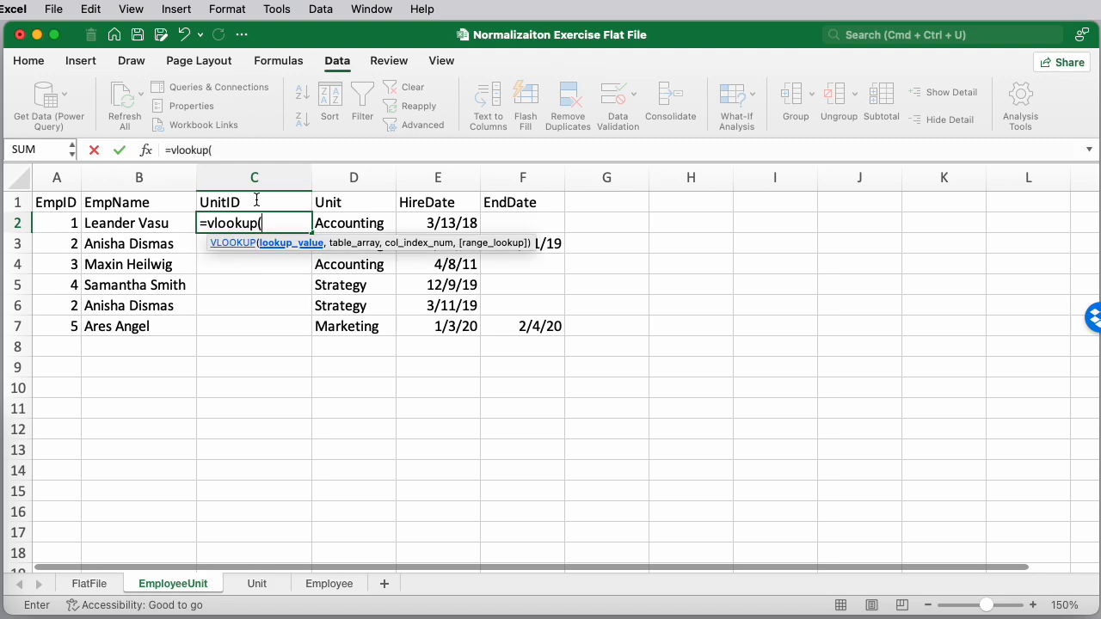
{"action": "left_click", "coordinate": [353, 227]}
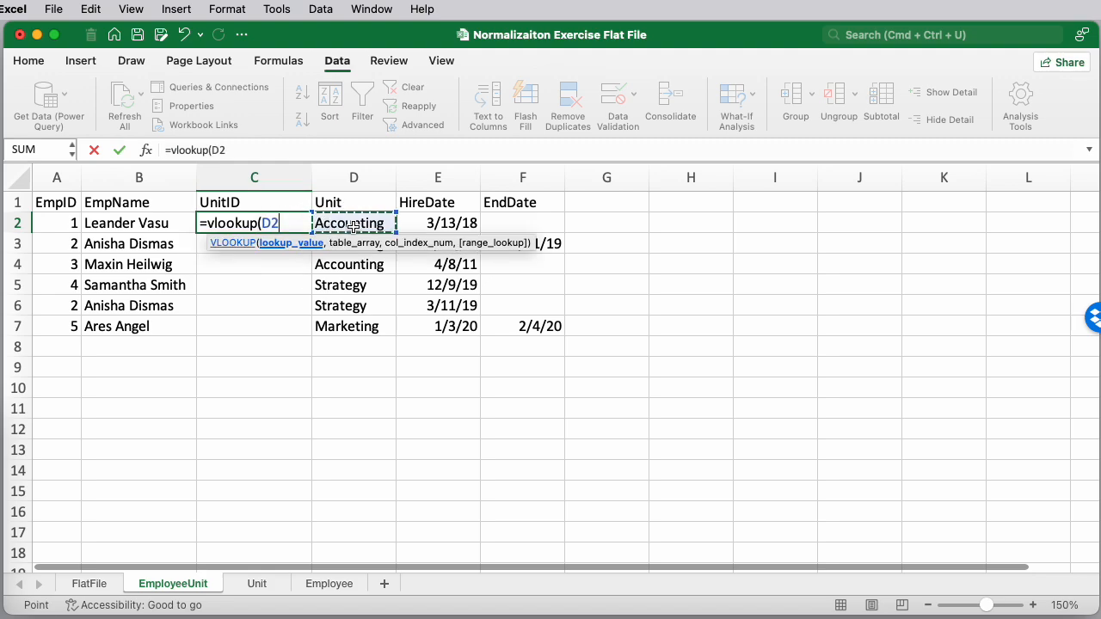
{"action": "type", "text": ","}
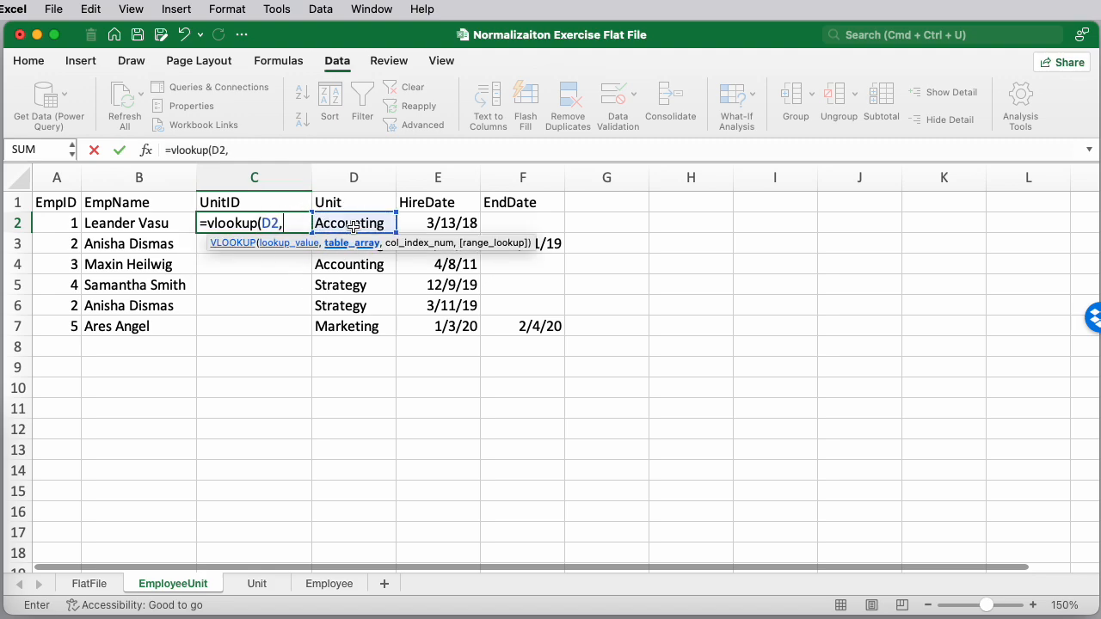
{"action": "left_click", "coordinate": [256, 585]}
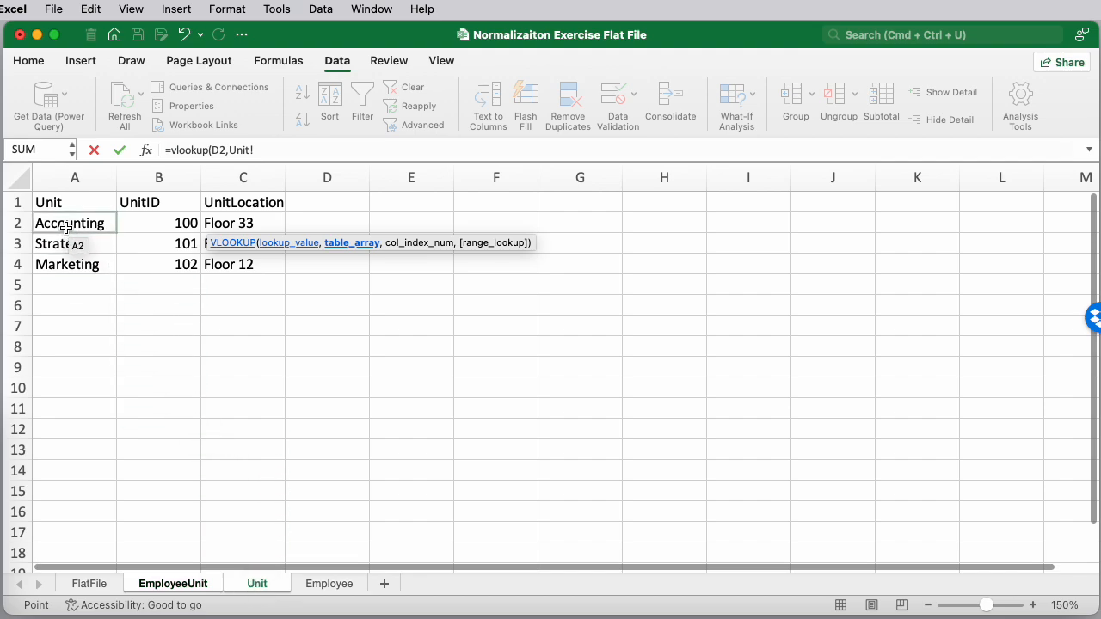
{"action": "left_click_drag", "start_coordinate": [70, 222], "coordinate": [157, 267]}
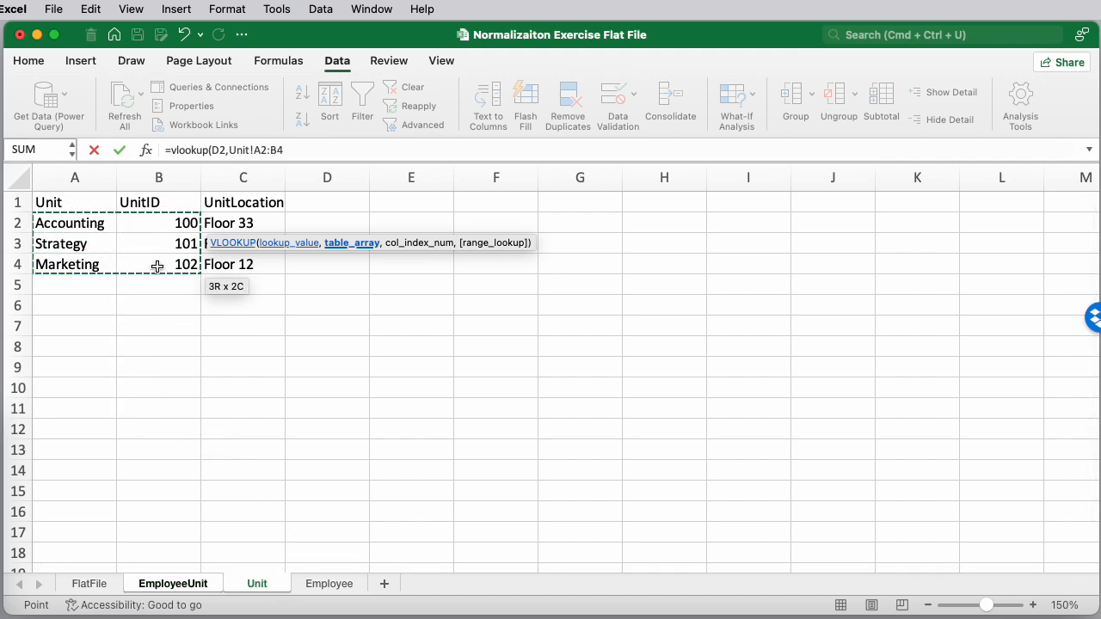
{"action": "type", "text": ","}
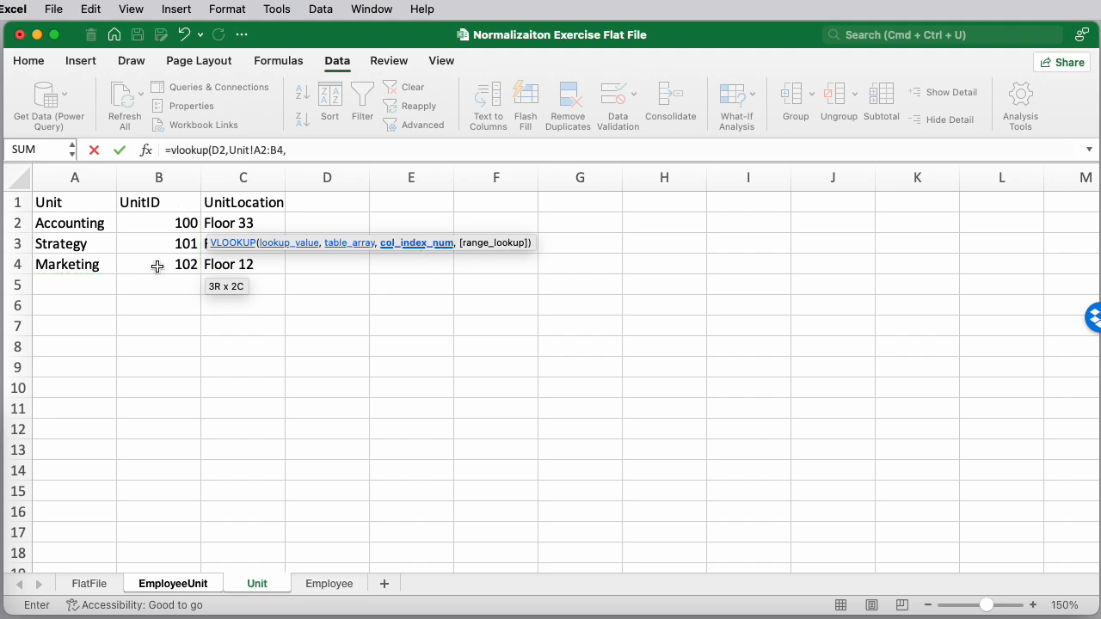
{"action": "type", "text": "2"}
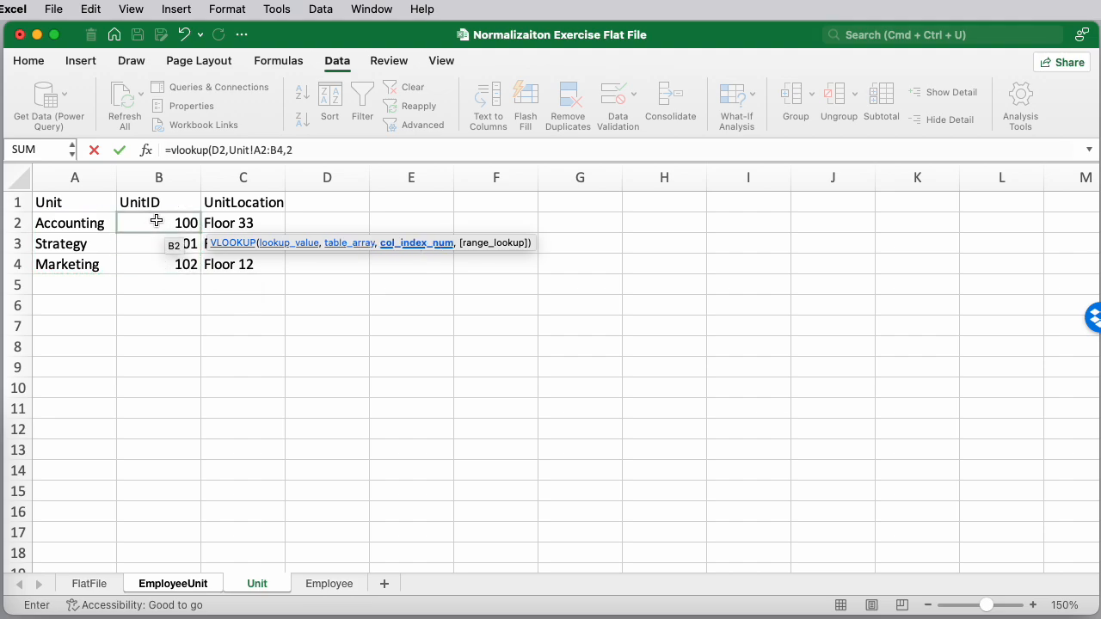
{"action": "type", "text": ",fals"}
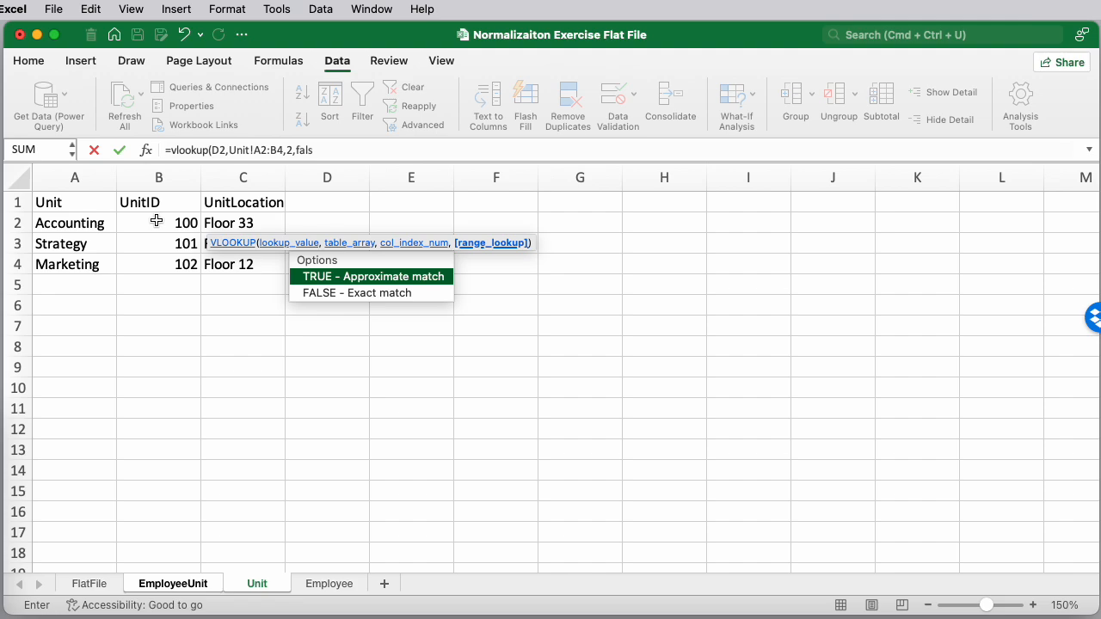
{"action": "type", "text": "e)"}
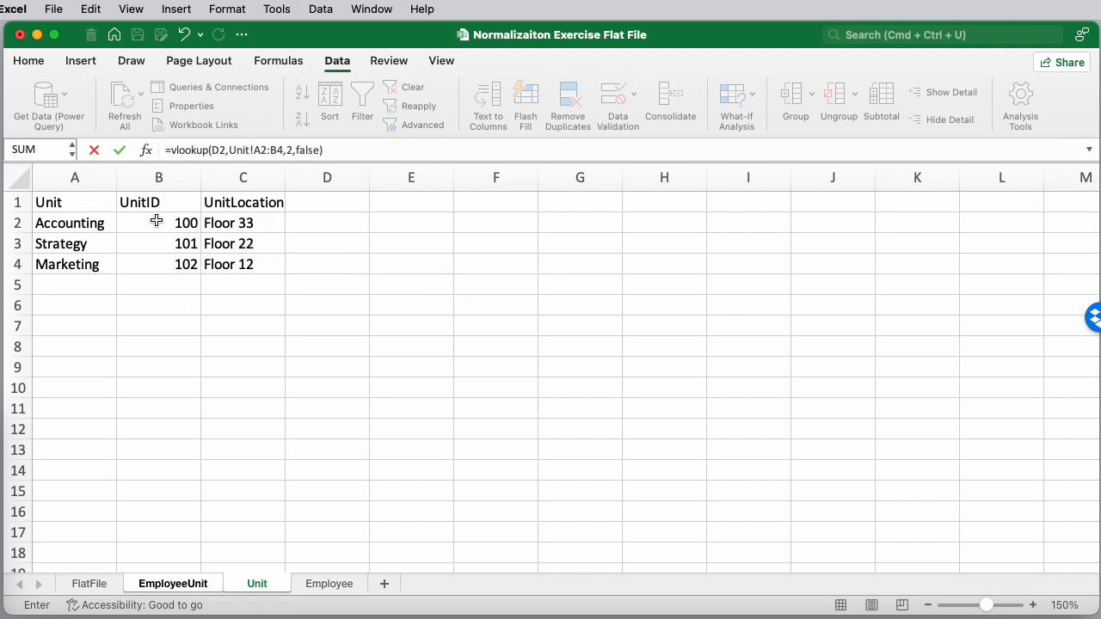
{"action": "key", "text": "Return"}
{"action": "key", "text": "Up"}
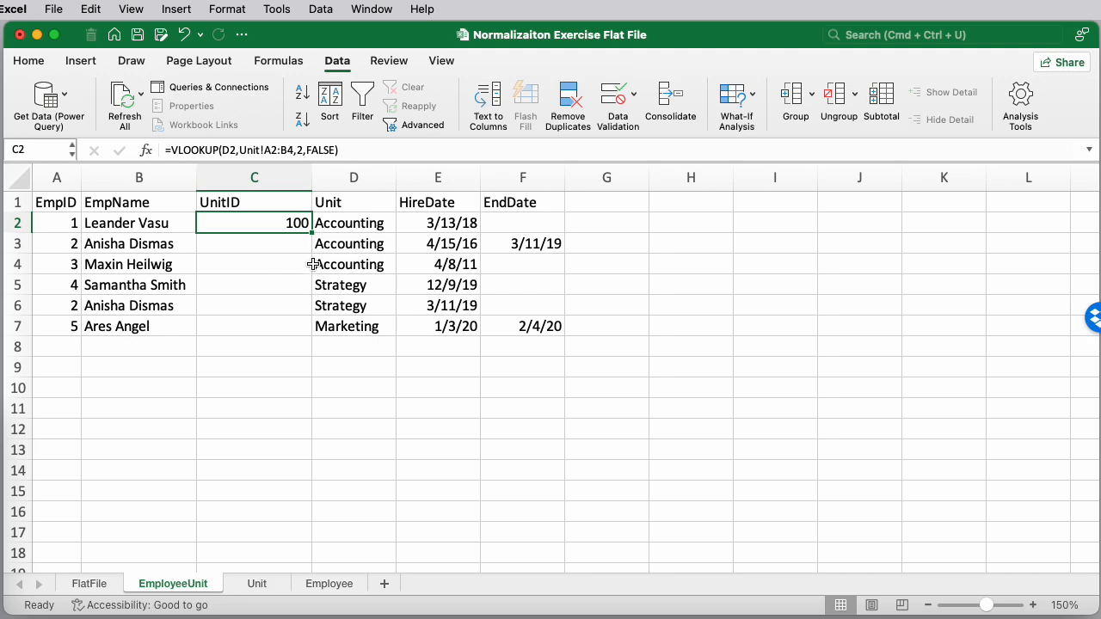
Fill C2's lookup formula down through C7
{"action": "left_click_drag", "start_coordinate": [311, 232], "coordinate": [324, 335]}
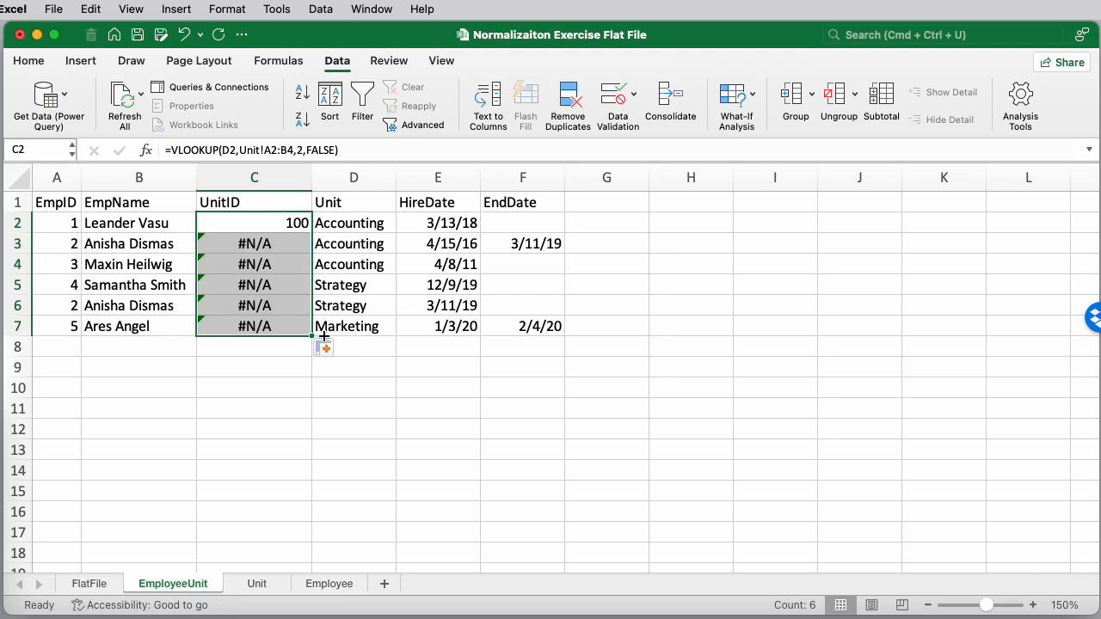
{"action": "left_click", "coordinate": [272, 227]}
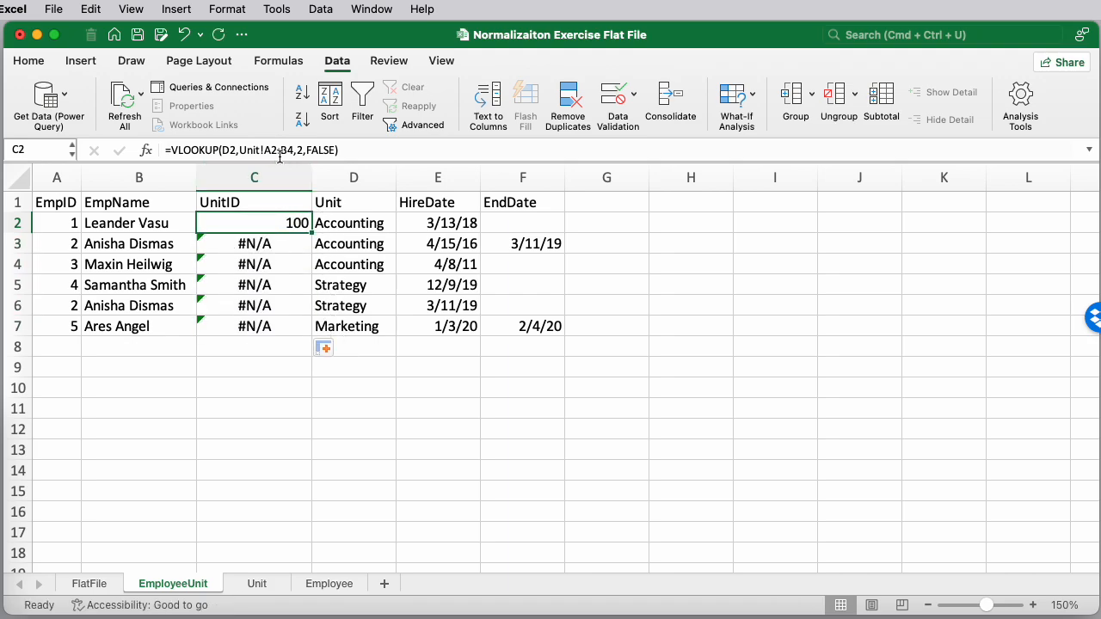
Widen column C and make the lookup range rows absolute in C2's formula as Unit!A$2:B$4
{"action": "left_click", "coordinate": [271, 150]}
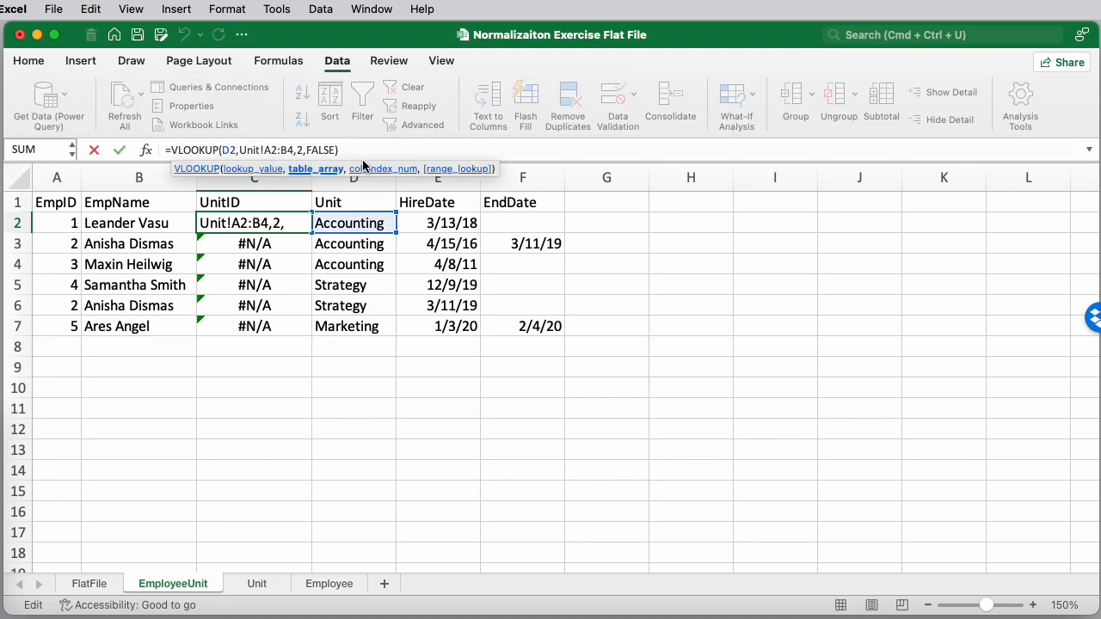
{"action": "left_click", "coordinate": [336, 326]}
{"action": "left_click_drag", "start_coordinate": [311, 177], "coordinate": [516, 177]}
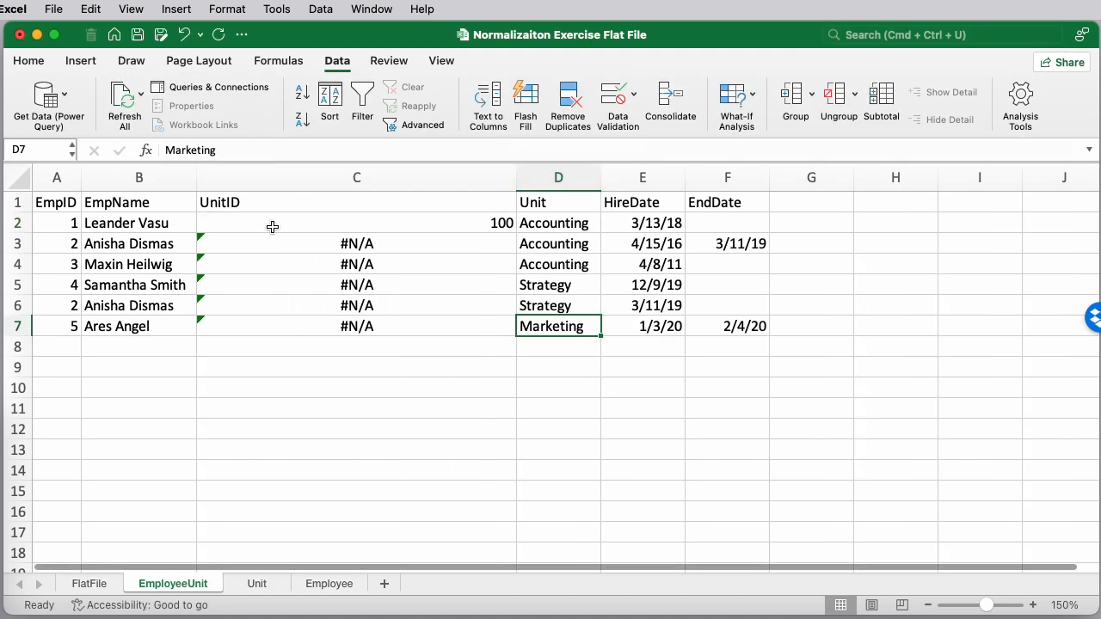
{"action": "left_click", "coordinate": [304, 228]}
{"action": "left_click", "coordinate": [352, 149]}
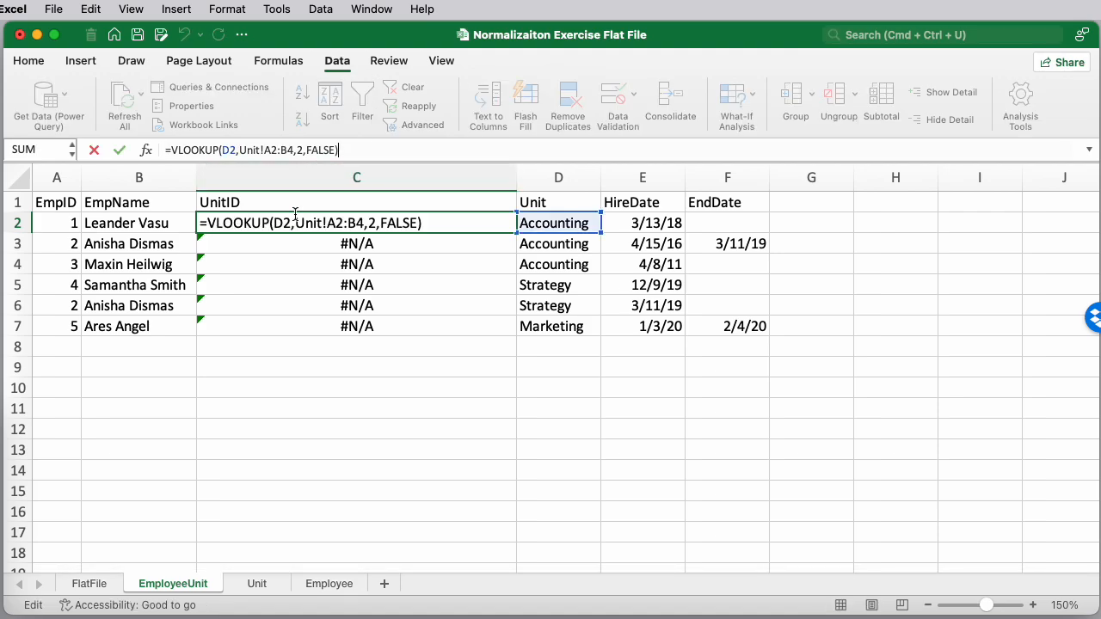
{"action": "left_click", "coordinate": [337, 223]}
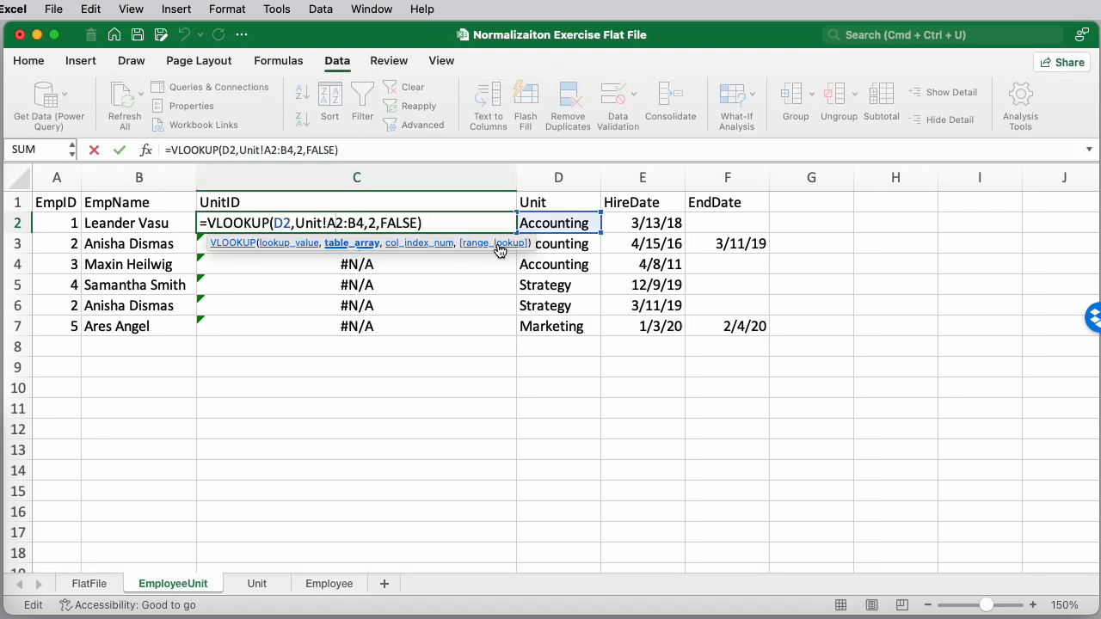
{"action": "type", "text": "$"}
{"action": "left_click", "coordinate": [362, 223]}
{"action": "type", "text": "$"}
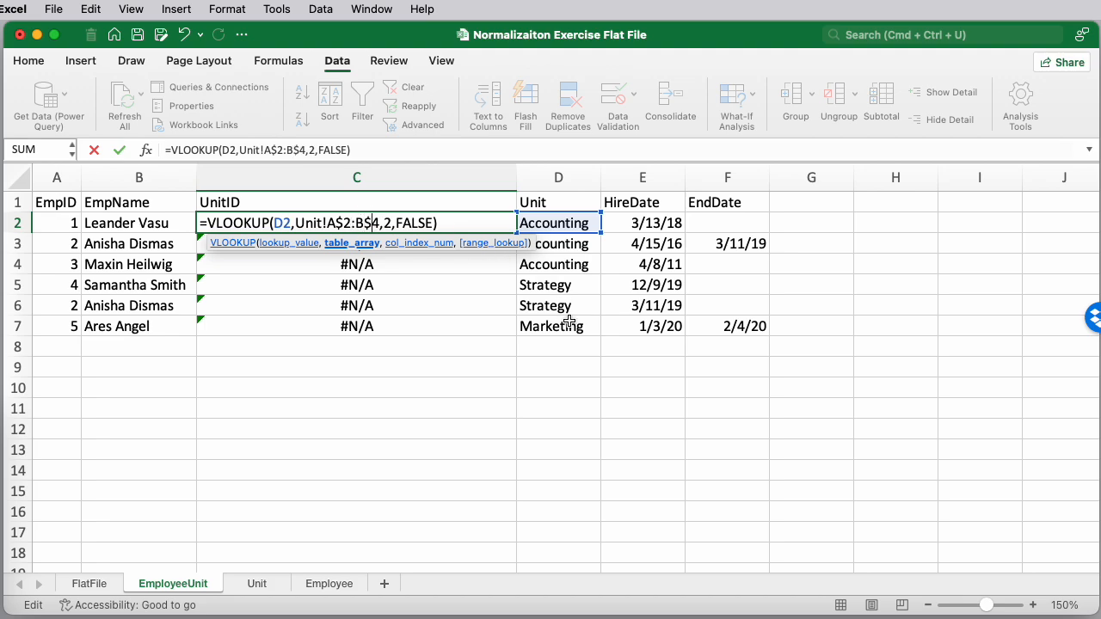
{"action": "key", "text": "ctrl+Return"}
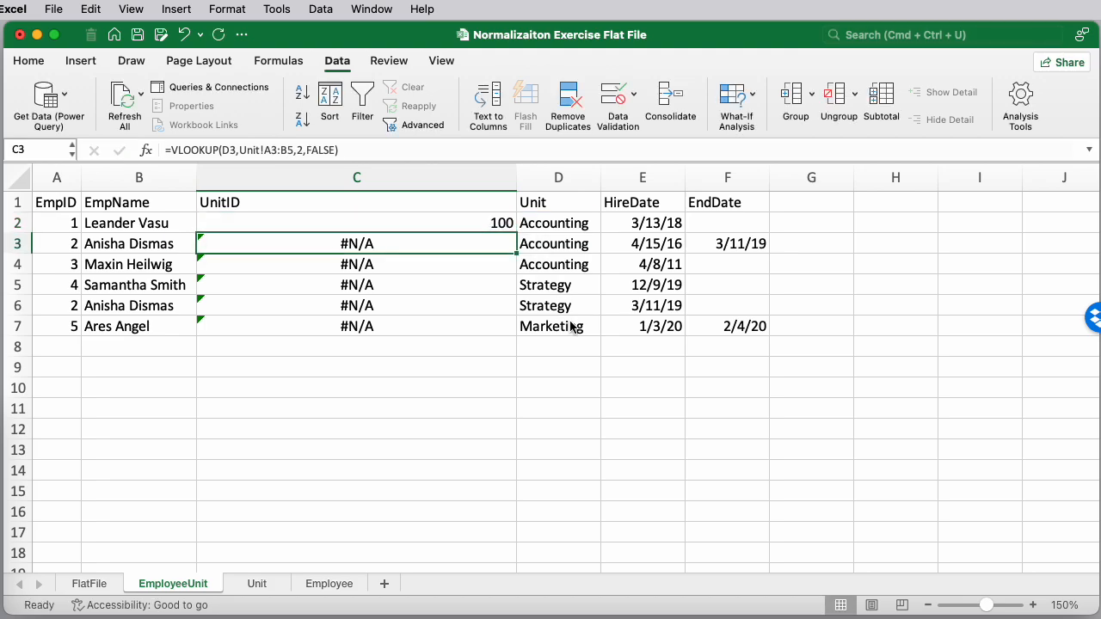
Fill C2's corrected UnitID formula down through C7 and step through the filled cells
{"action": "left_click_drag", "start_coordinate": [516, 232], "coordinate": [516, 336]}
{"action": "left_click", "coordinate": [479, 236]}
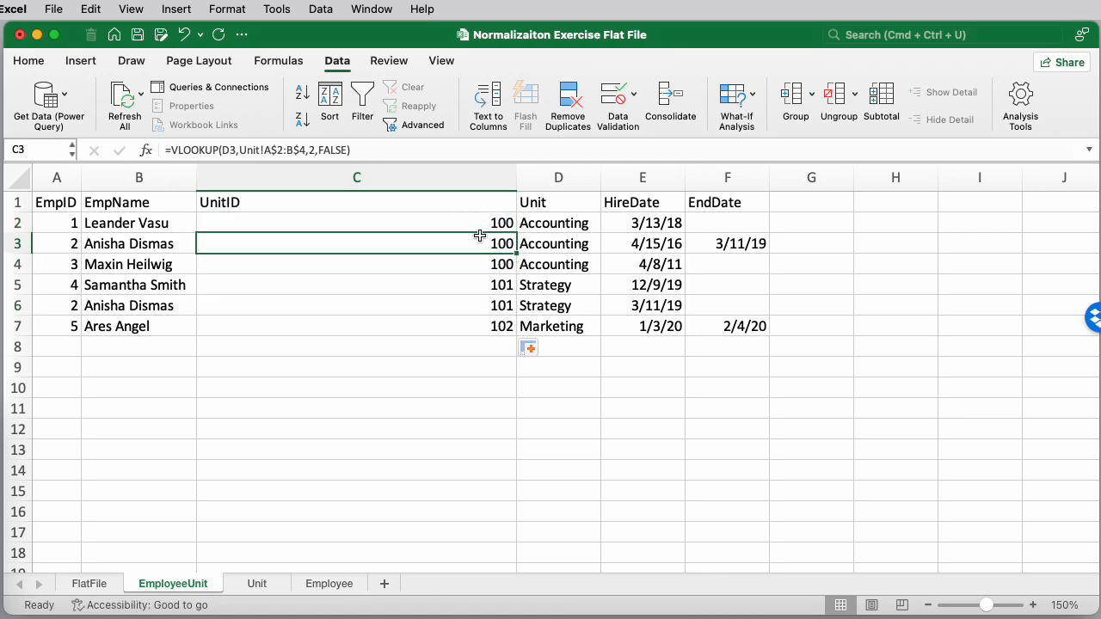
{"action": "key", "text": "Down"}
{"action": "key", "text": "Down"}
{"action": "key", "text": "Down"}
{"action": "key", "text": "Down"}
{"action": "key", "text": "Down"}
{"action": "key", "text": "Up"}
{"action": "key", "text": "Up"}
{"action": "key", "text": "Up"}
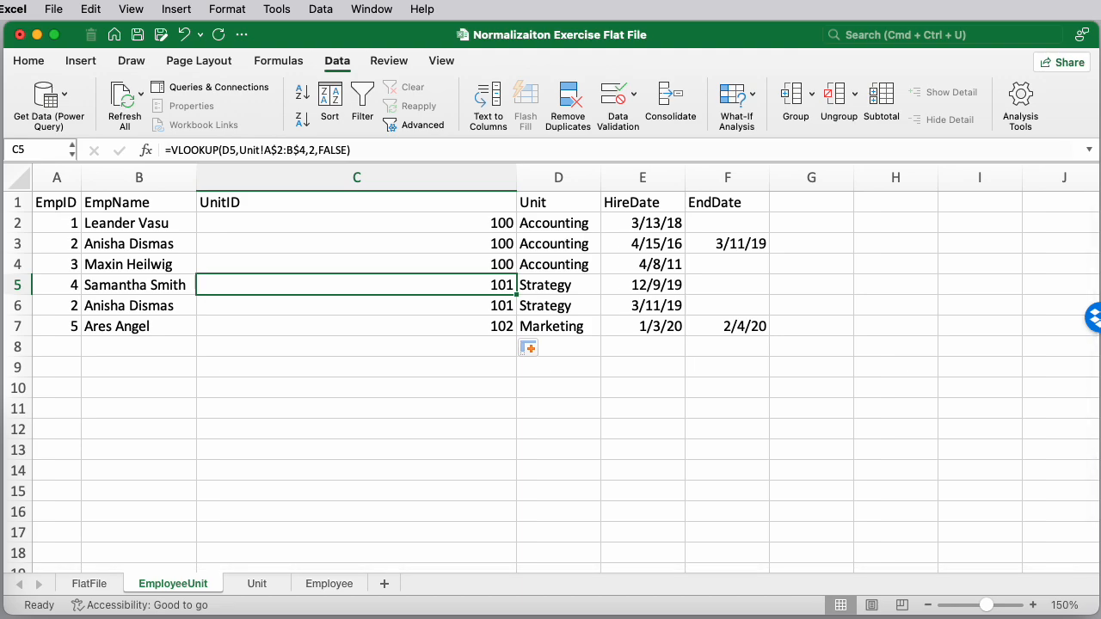
Compare the UnitID values with the EmployeeUnit table in the case study PDF
{"action": "left_click_drag", "start_coordinate": [1100, 74], "coordinate": [658, 73]}
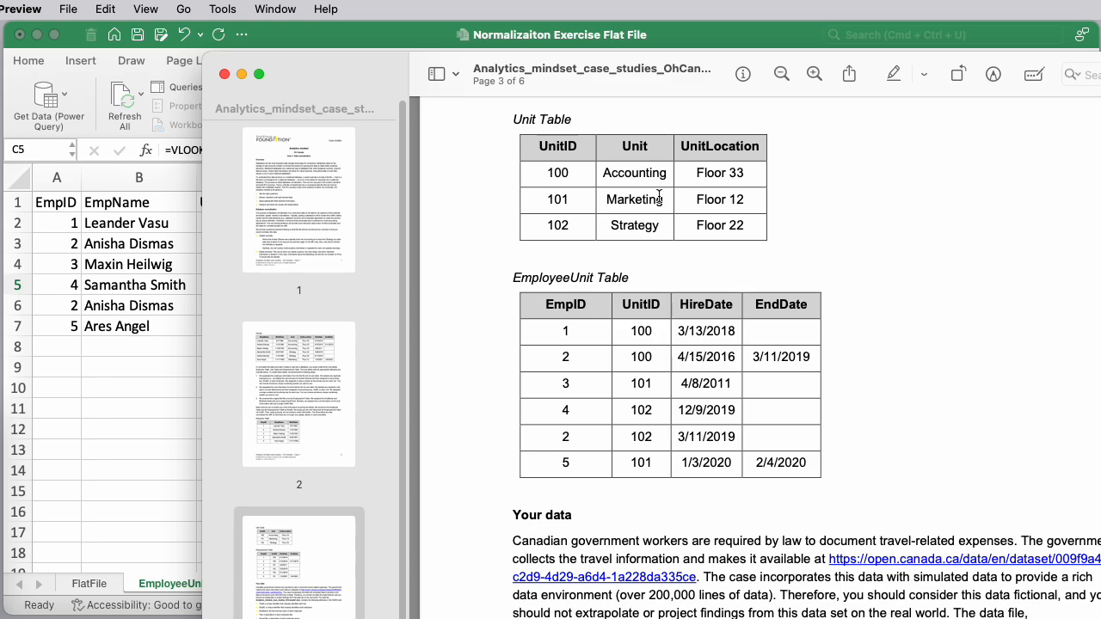
{"action": "left_click_drag", "start_coordinate": [596, 38], "coordinate": [594, 5]}
{"action": "left_click", "coordinate": [1100, 319]}
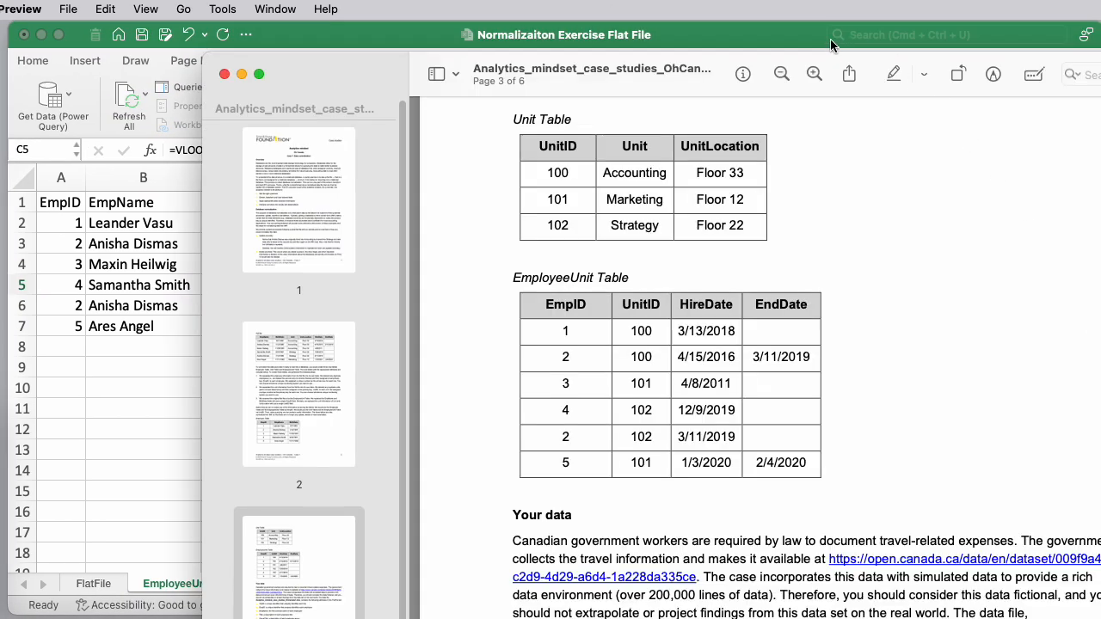
{"action": "left_click_drag", "start_coordinate": [679, 70], "coordinate": [693, 360]}
{"action": "scroll", "coordinate": [741, 469], "scroll_direction": "down", "scroll_amount": 2}
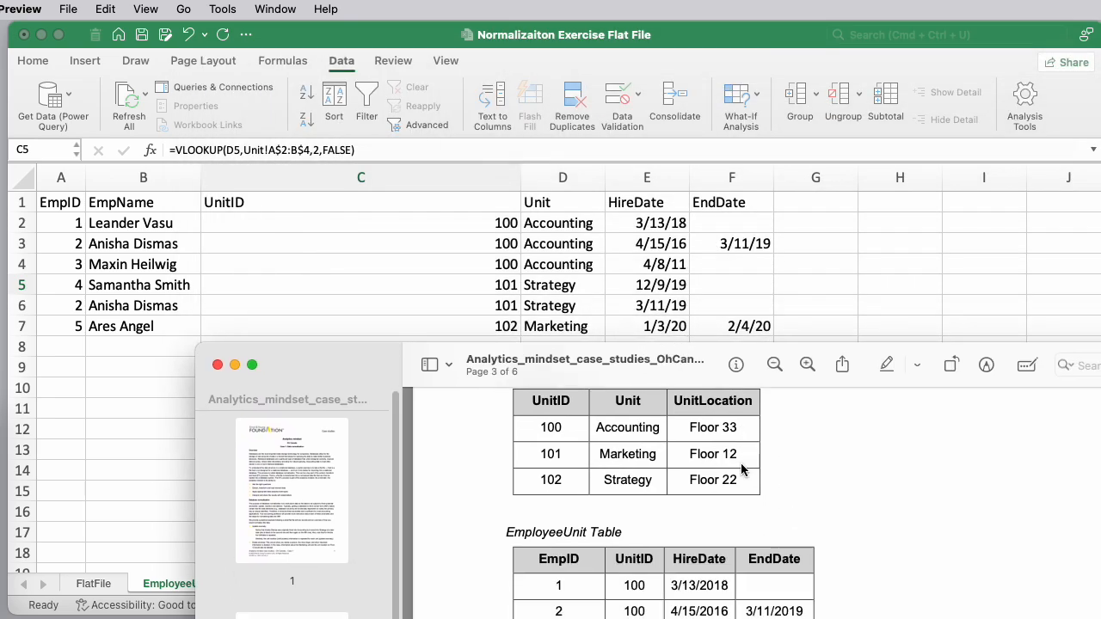
{"action": "scroll", "coordinate": [741, 469], "scroll_direction": "down", "scroll_amount": 2}
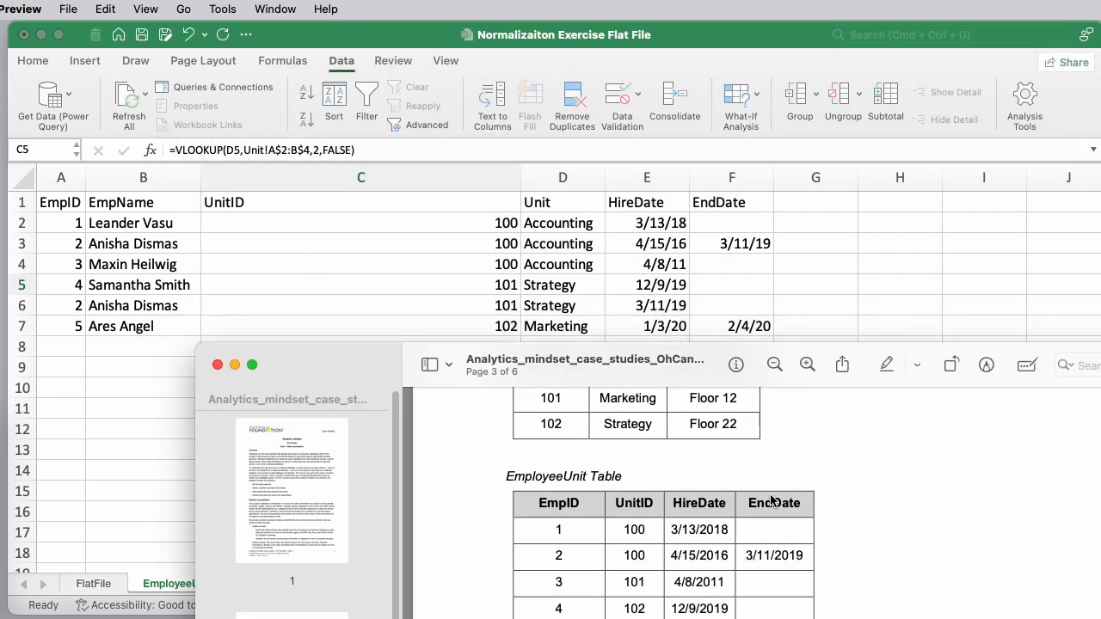
{"action": "scroll", "coordinate": [786, 502], "scroll_direction": "down", "scroll_amount": 3}
{"action": "scroll", "coordinate": [786, 497], "scroll_direction": "down", "scroll_amount": 1}
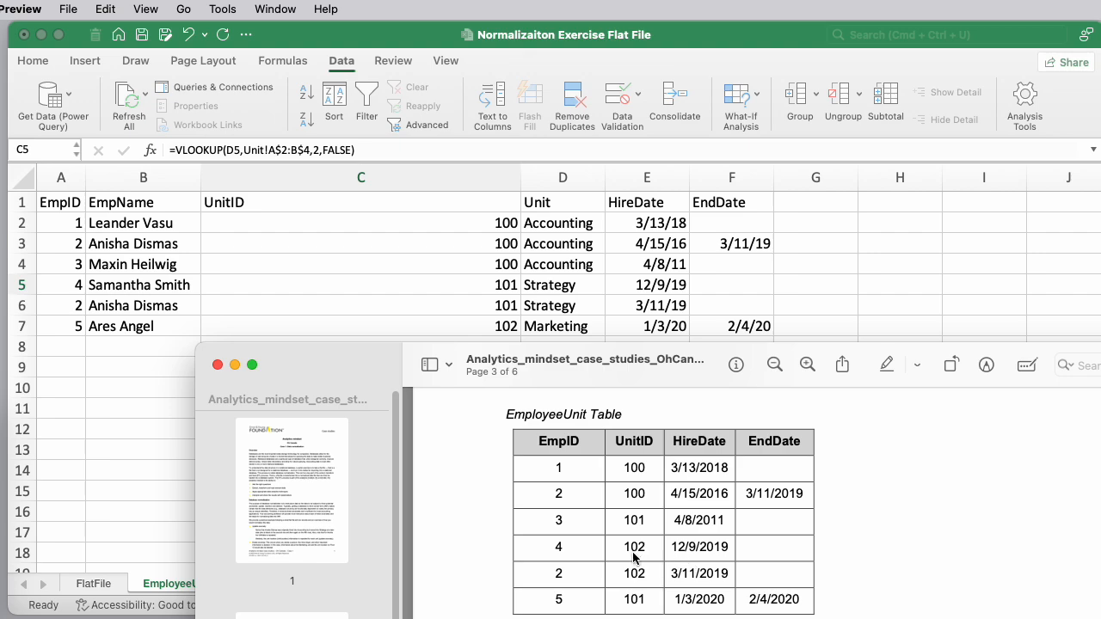
{"action": "key", "text": "super+w"}
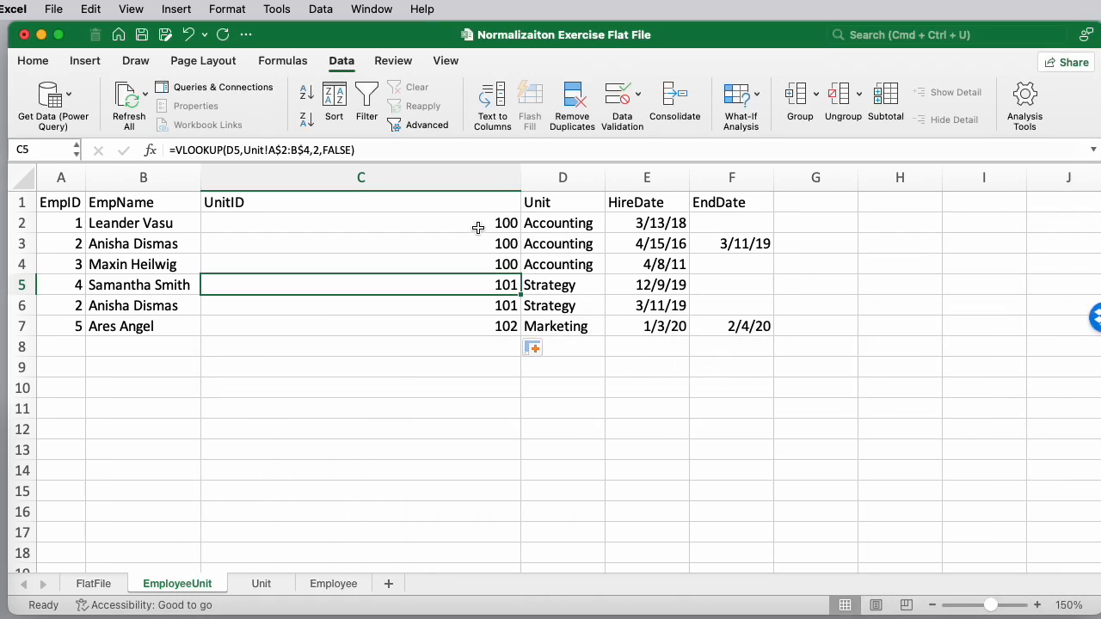
Narrow column C back to fit and recheck the PDF's EmployeeUnit table against the sheet
{"action": "left_click_drag", "start_coordinate": [521, 177], "coordinate": [249, 182]}
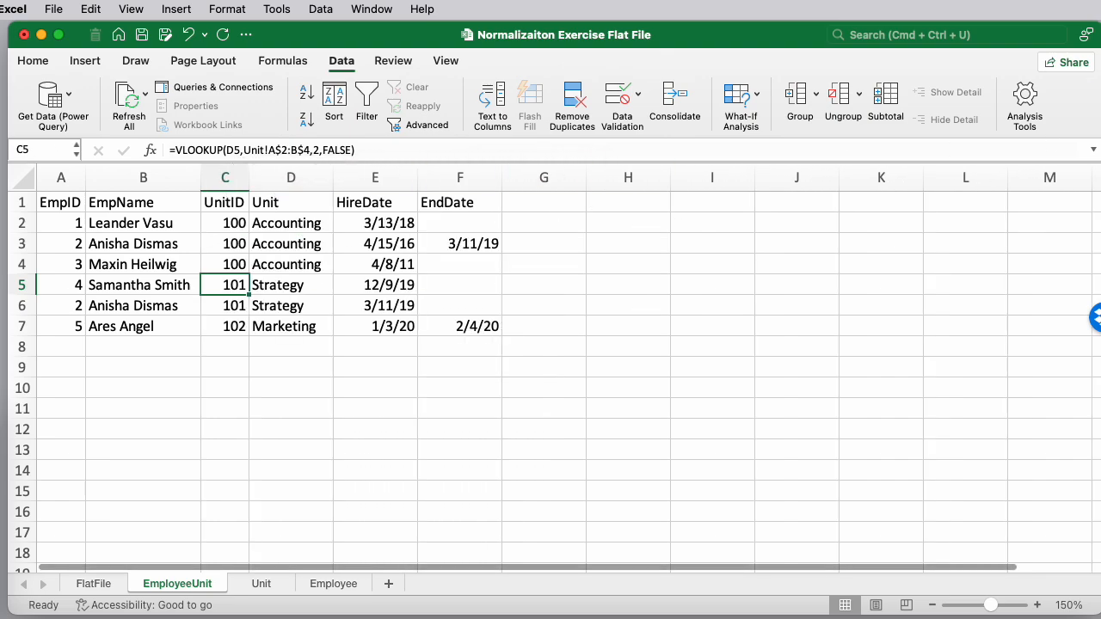
{"action": "left_click_drag", "start_coordinate": [1100, 101], "coordinate": [610, 207]}
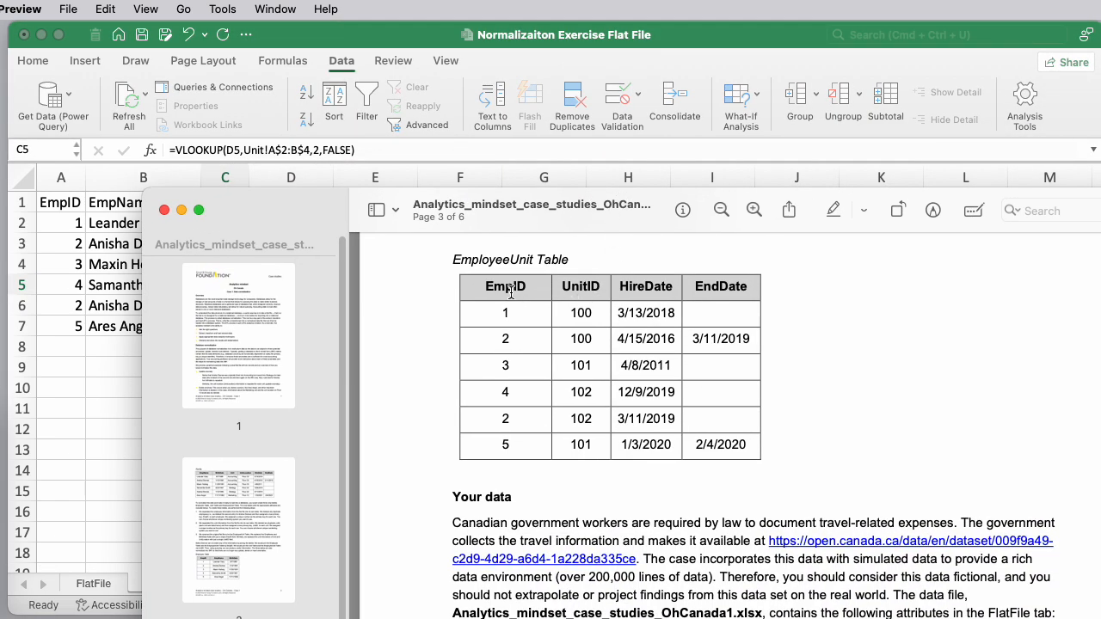
{"action": "left_click_drag", "start_coordinate": [579, 295], "coordinate": [577, 313]}
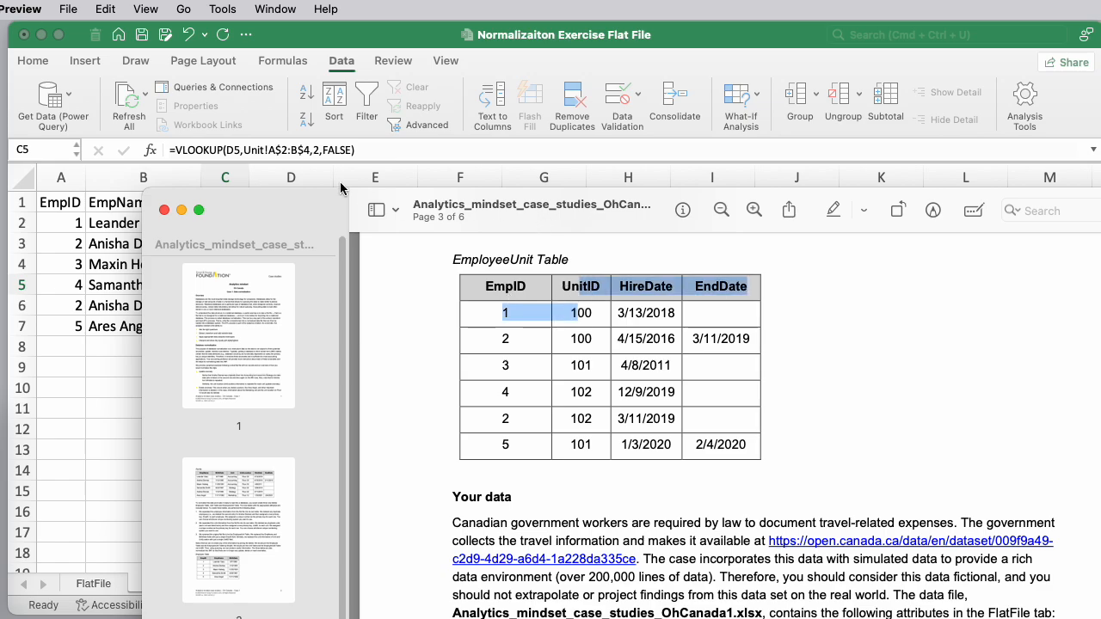
{"action": "left_click_drag", "start_coordinate": [320, 201], "coordinate": [1100, 215]}
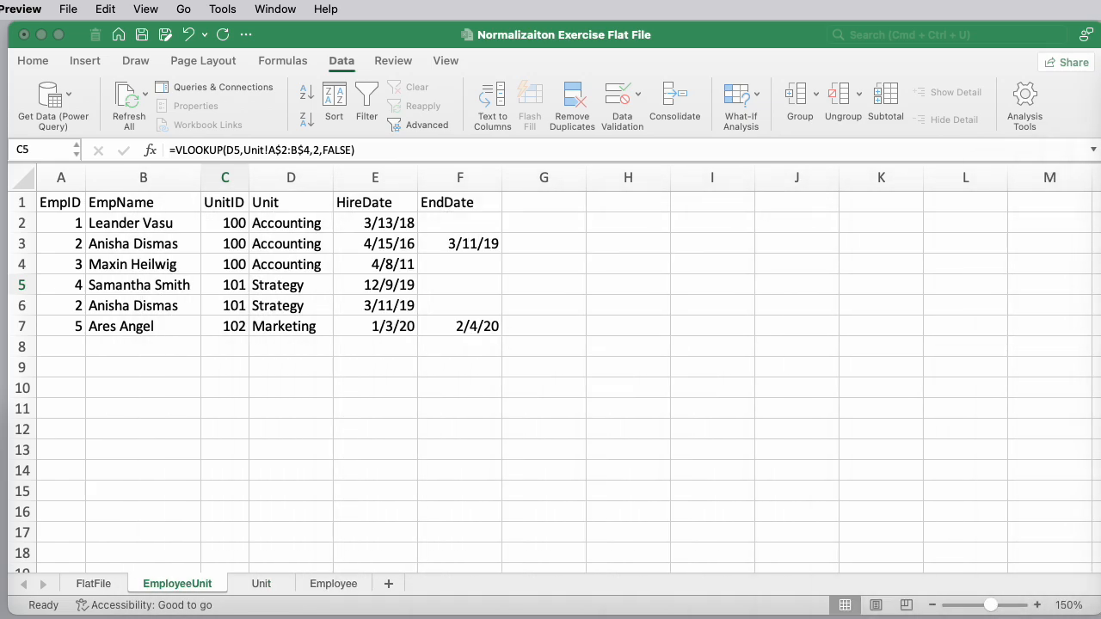
Step through the EmpID lookup formulas in column A of the EmployeeUnit sheet
{"action": "left_click", "coordinate": [124, 225]}
{"action": "left_click", "coordinate": [54, 221]}
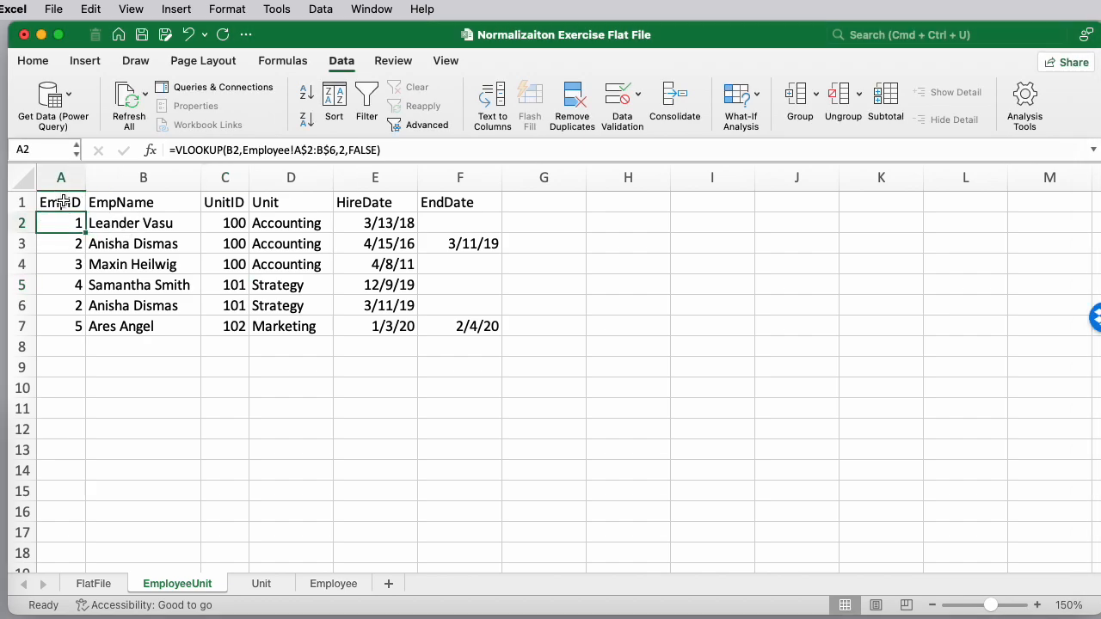
{"action": "left_click", "coordinate": [62, 202]}
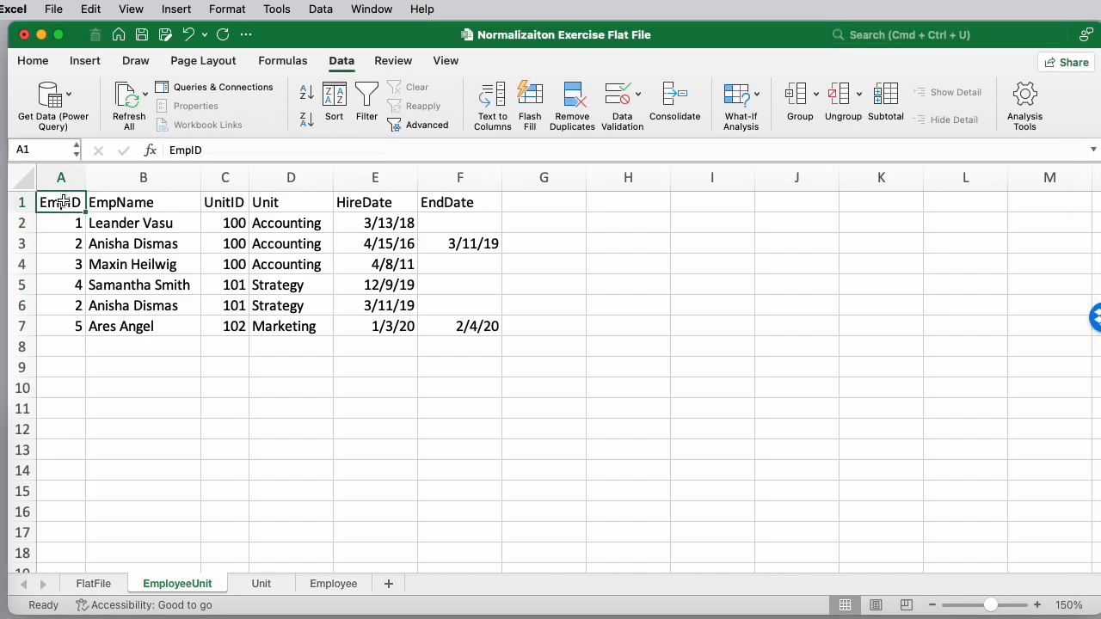
{"action": "key", "text": "Down"}
{"action": "key", "text": "Down"}
{"action": "key", "text": "Up"}
{"action": "key", "text": "Up"}
{"action": "key", "text": "Down"}
{"action": "key", "text": "Down"}
{"action": "key", "text": "Down"}
{"action": "key", "text": "Down"}
{"action": "key", "text": "Down"}
{"action": "key", "text": "Down"}
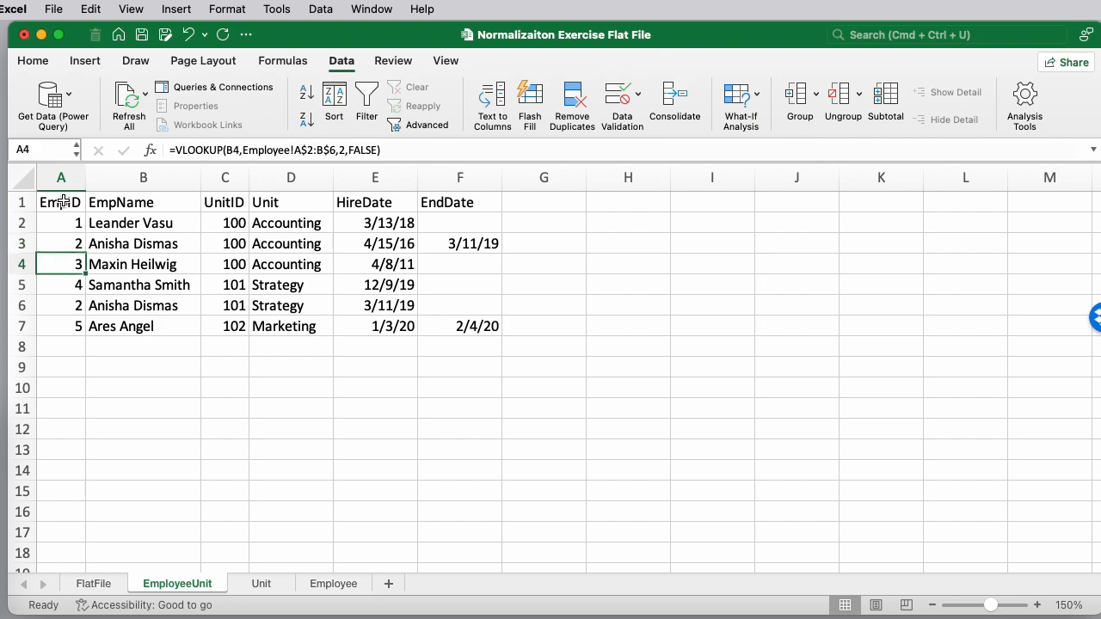
{"action": "key", "text": "Down"}
{"action": "left_click", "coordinate": [129, 175]}
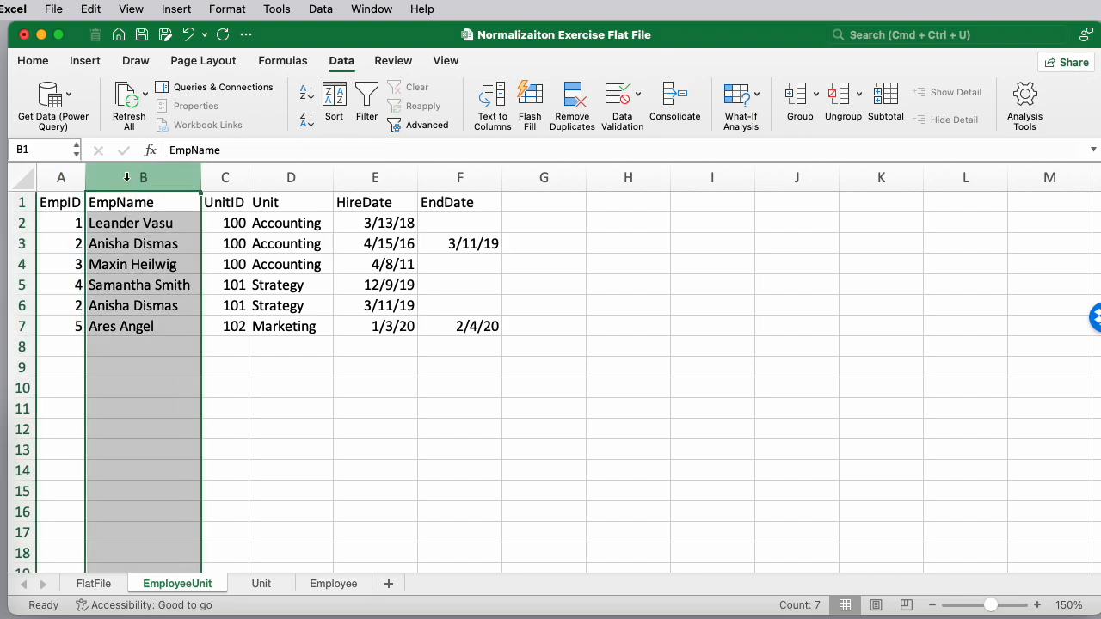
{"action": "right_click", "coordinate": [127, 177]}
{"action": "left_click", "coordinate": [163, 290]}
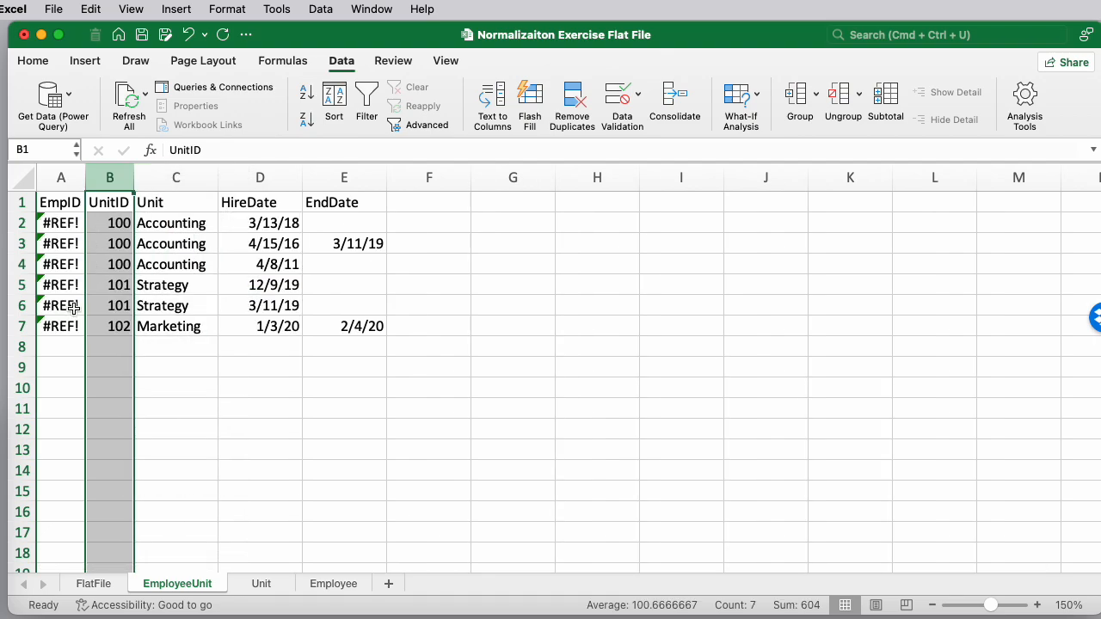
{"action": "key", "text": "super+z"}
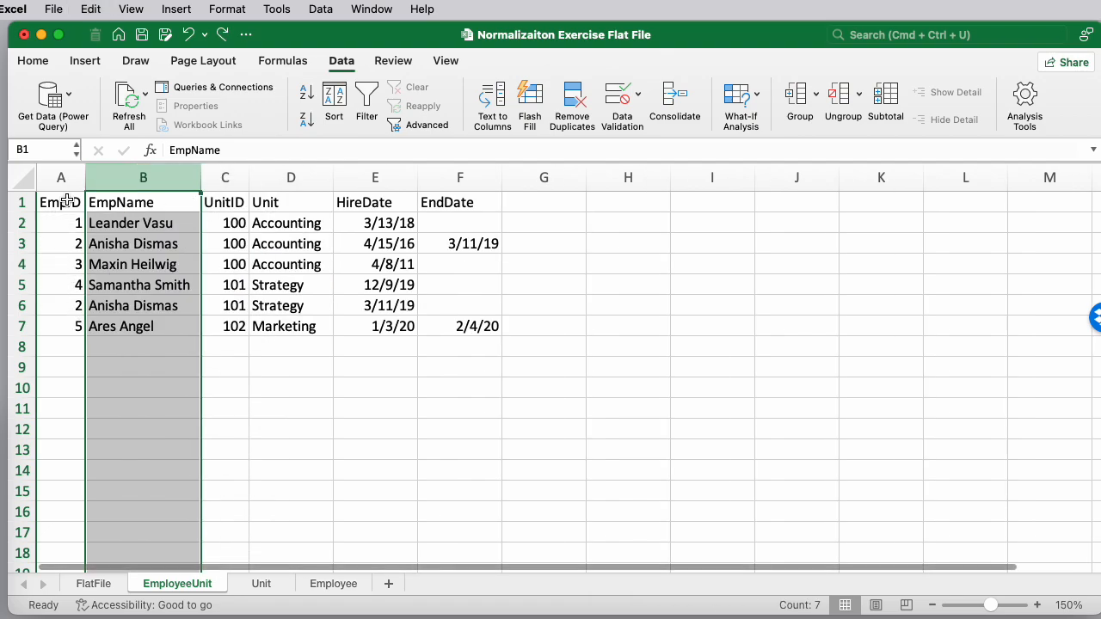
Convert column A's EmpID formulas to static values using Copy and Paste Values
{"action": "left_click", "coordinate": [62, 176]}
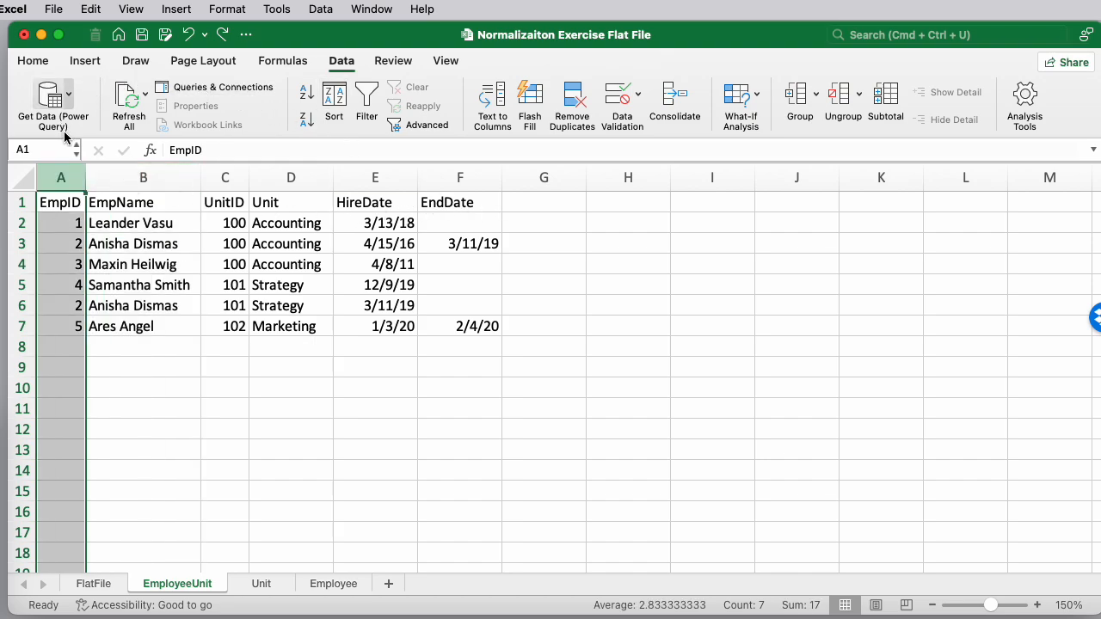
{"action": "left_click", "coordinate": [34, 61]}
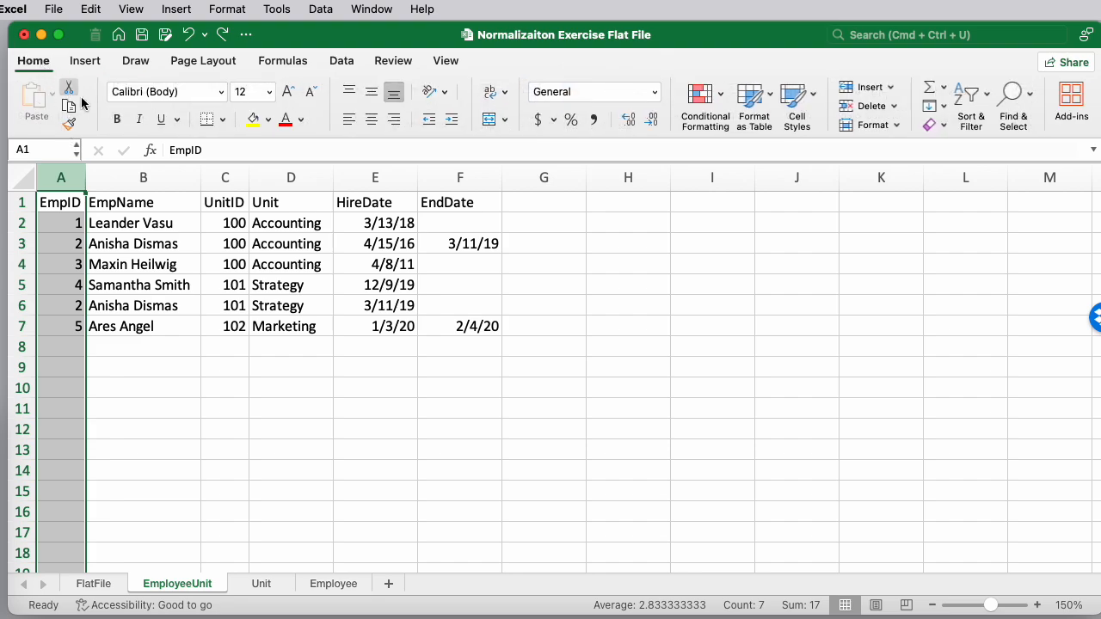
{"action": "left_click", "coordinate": [84, 107]}
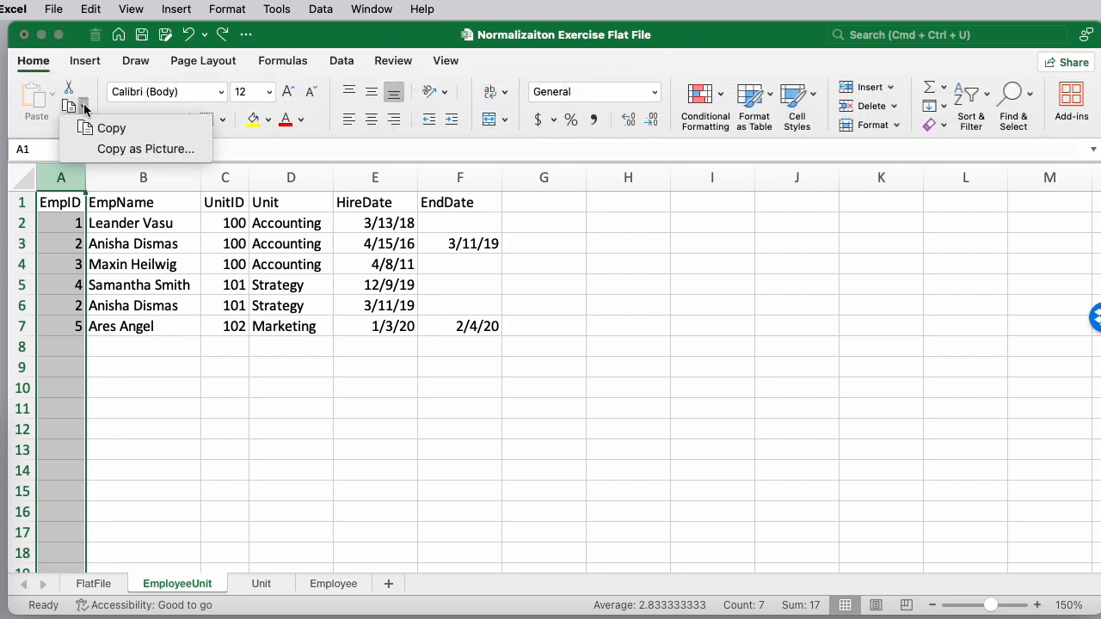
{"action": "left_click", "coordinate": [110, 128]}
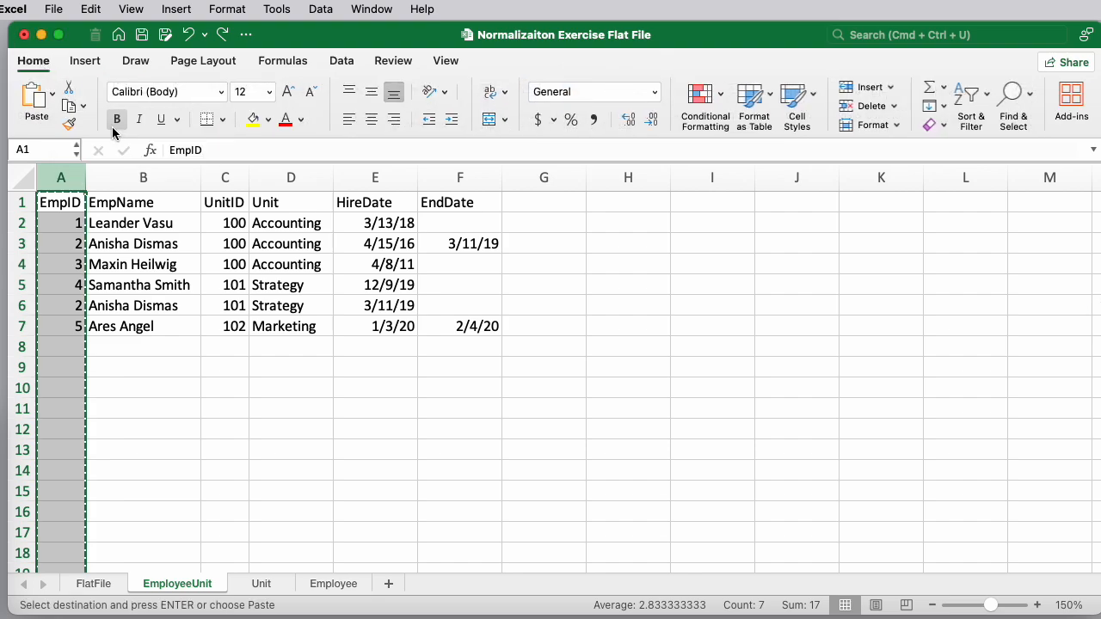
{"action": "left_click", "coordinate": [52, 95]}
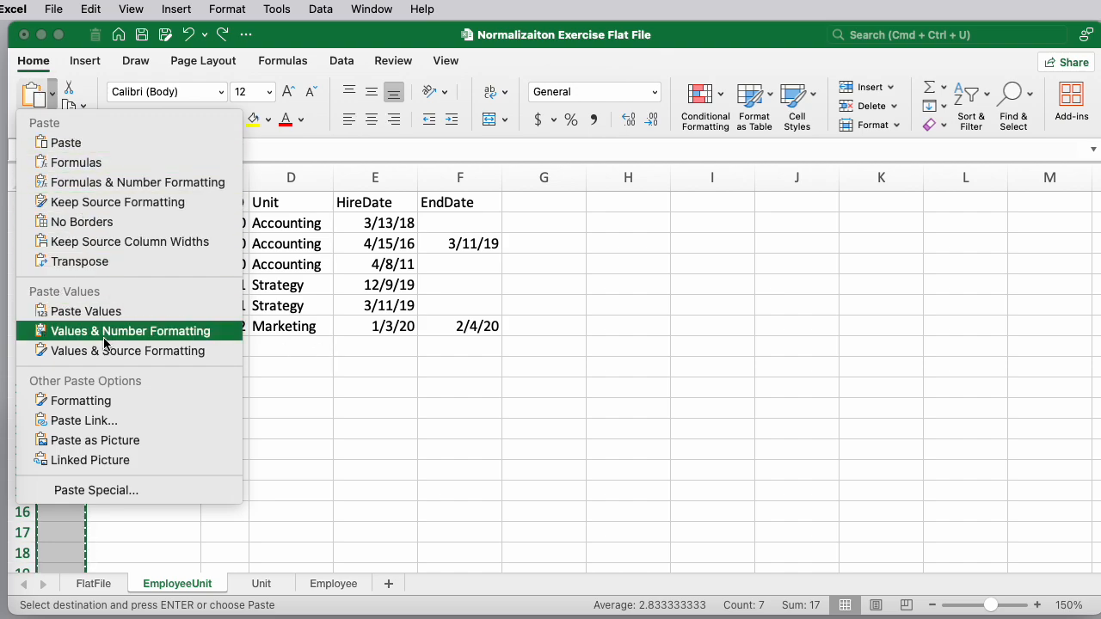
{"action": "left_click", "coordinate": [58, 311]}
Step through the EmpID cells and header row to check the pasted values
{"action": "left_click", "coordinate": [68, 220]}
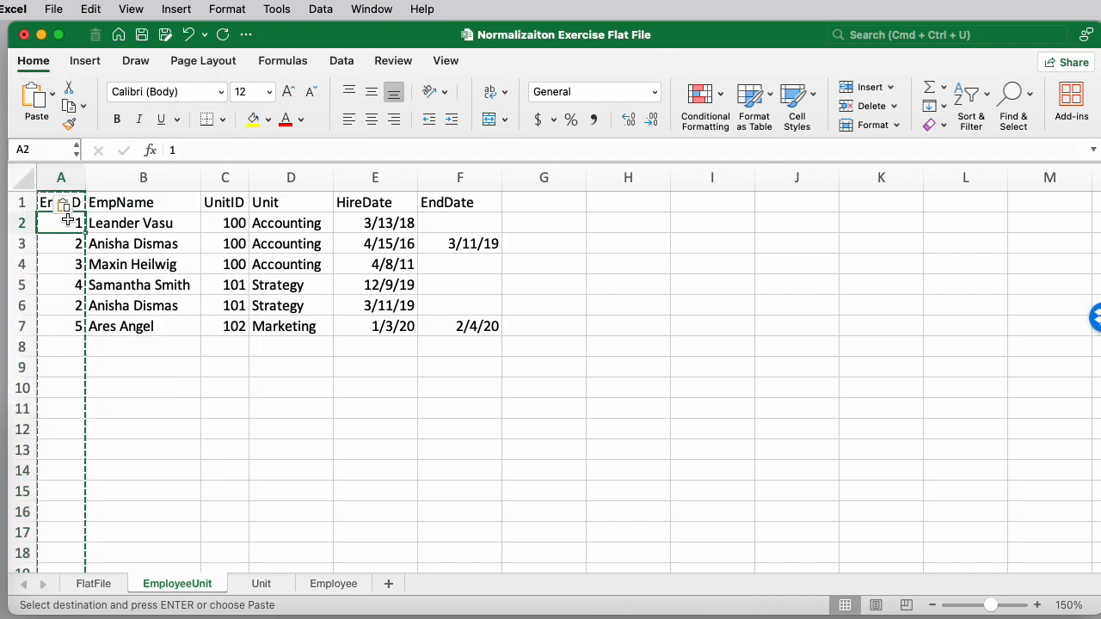
{"action": "key", "text": "Down"}
{"action": "key", "text": "Down"}
{"action": "key", "text": "Down"}
{"action": "key", "text": "Down"}
{"action": "key", "text": "Down"}
{"action": "key", "text": "Down"}
{"action": "key", "text": "Up"}
{"action": "key", "text": "Up"}
{"action": "key", "text": "Up"}
{"action": "key", "text": "Up"}
{"action": "key", "text": "Up"}
{"action": "key", "text": "Up"}
{"action": "key", "text": "Up"}
{"action": "key", "text": "Right"}
{"action": "key", "text": "Right"}
{"action": "key", "text": "Right"}
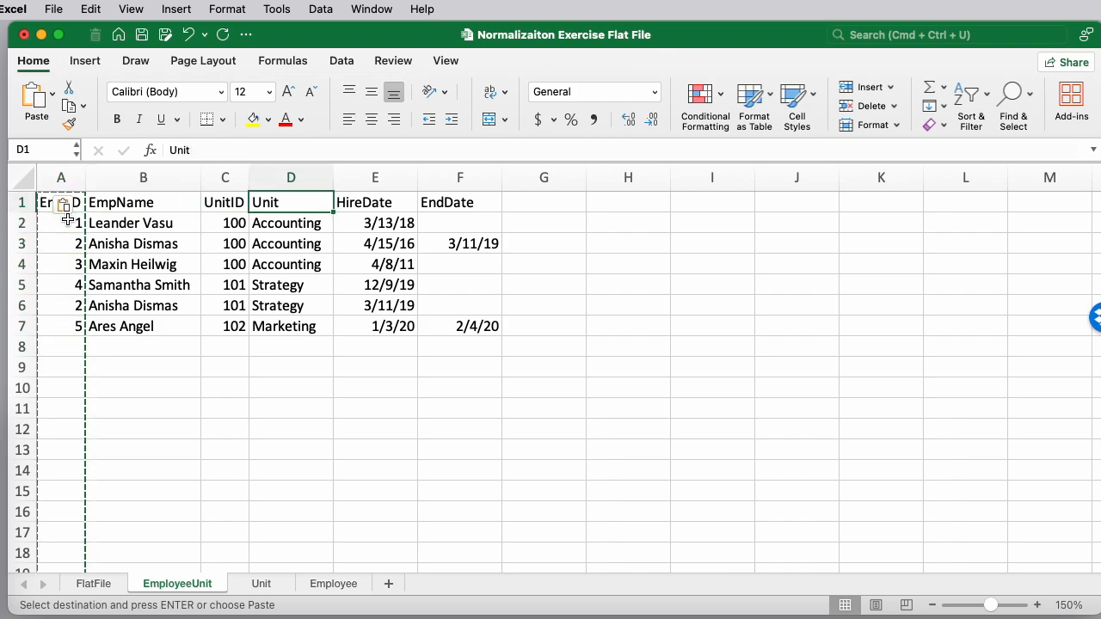
{"action": "key", "text": "Down"}
{"action": "key", "text": "Left"}
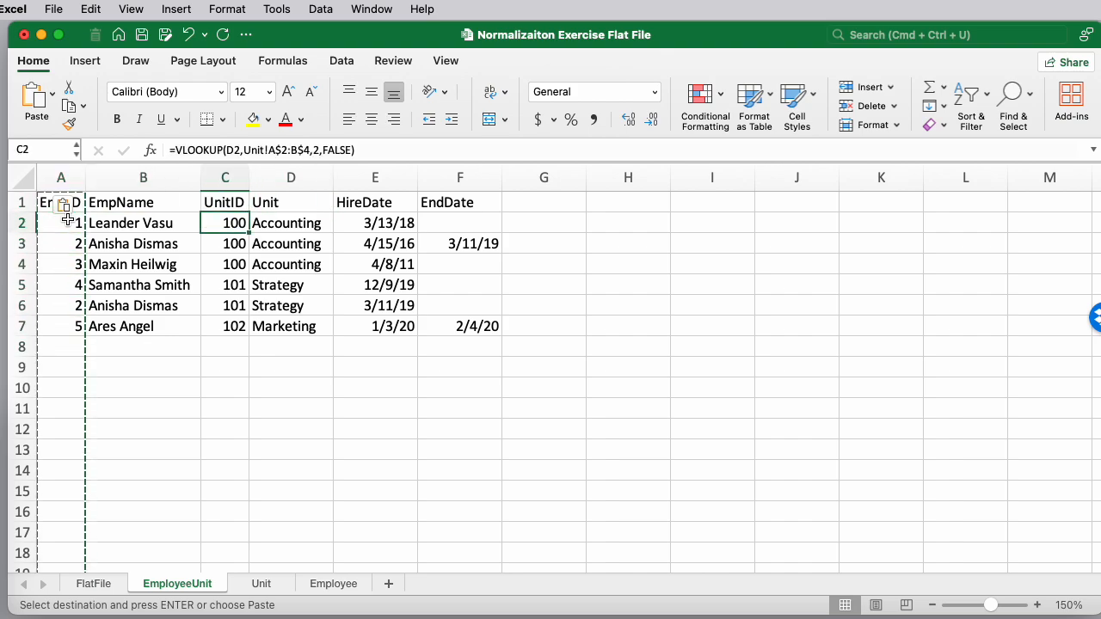
Convert the UnitID column's formulas to static values with Paste Values and step through the cells
{"action": "left_click", "coordinate": [237, 172]}
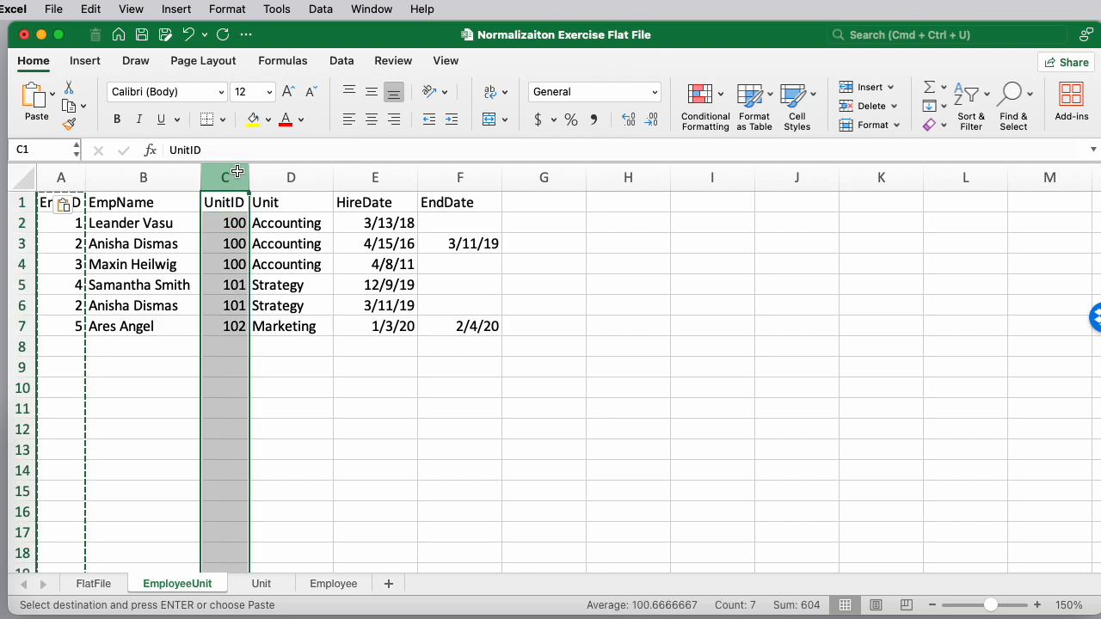
{"action": "left_click", "coordinate": [67, 107]}
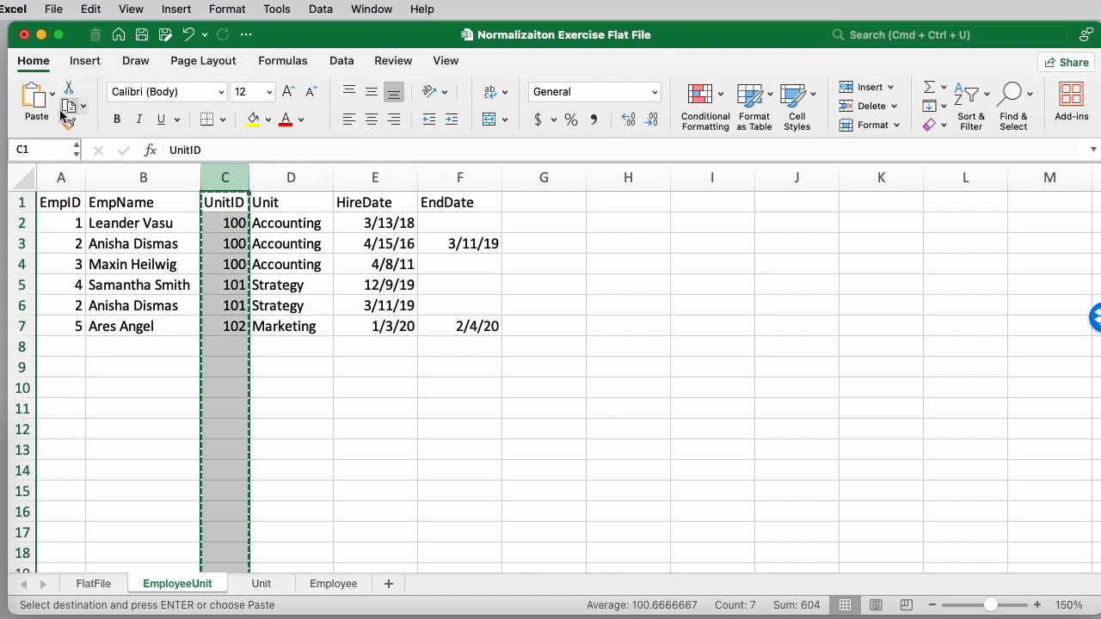
{"action": "left_click", "coordinate": [52, 93]}
{"action": "left_click", "coordinate": [89, 313]}
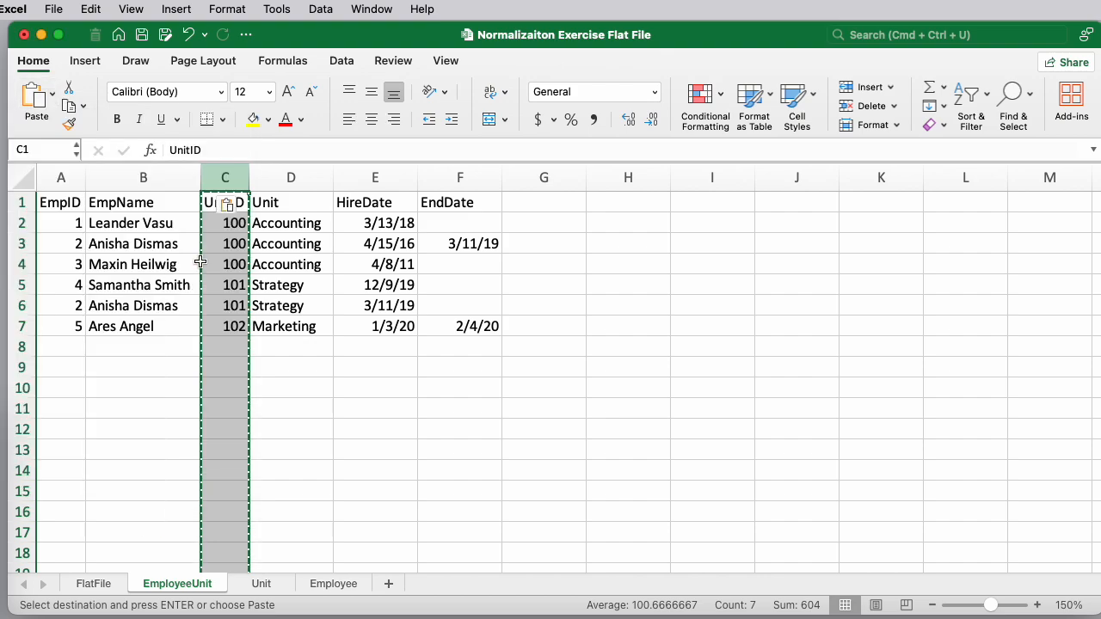
{"action": "left_click", "coordinate": [236, 224]}
{"action": "key", "text": "Down"}
{"action": "key", "text": "Down"}
{"action": "key", "text": "Down"}
{"action": "key", "text": "Down"}
{"action": "key", "text": "Down"}
{"action": "key", "text": "Down"}
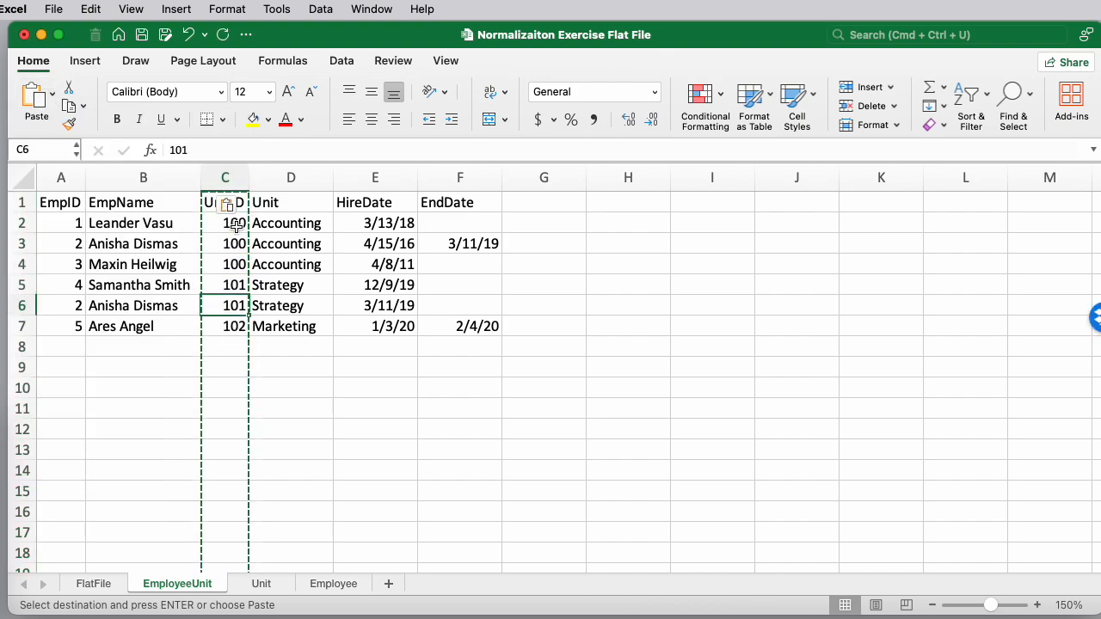
{"action": "key", "text": "Up"}
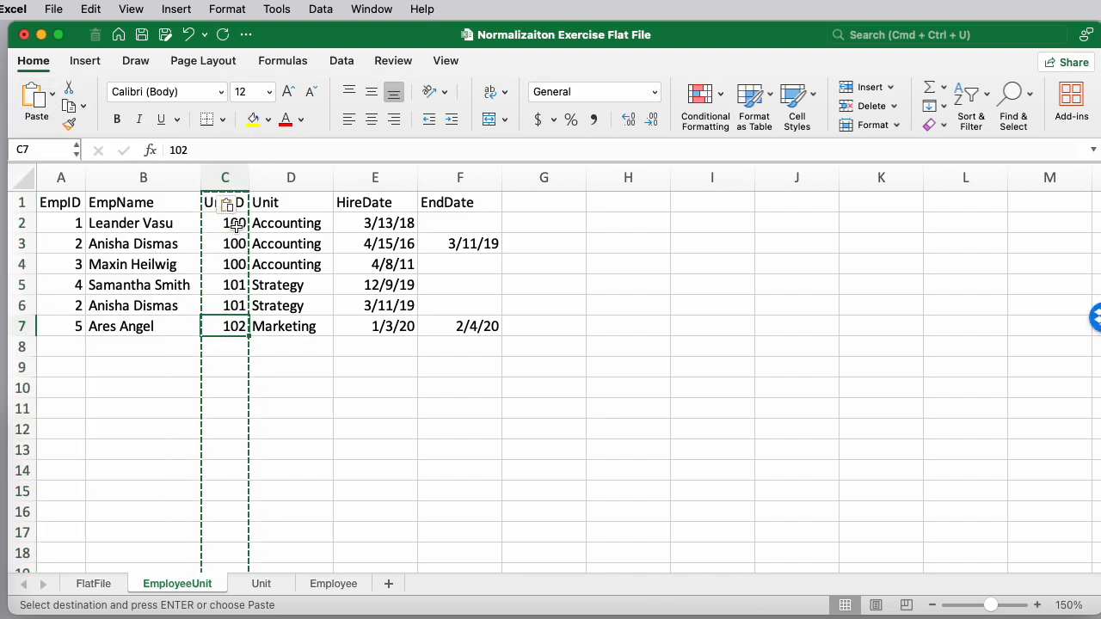
Delete the EmpName and Unit columns from the EmployeeUnit sheet
{"action": "left_click", "coordinate": [142, 178]}
{"action": "right_click", "coordinate": [149, 179]}
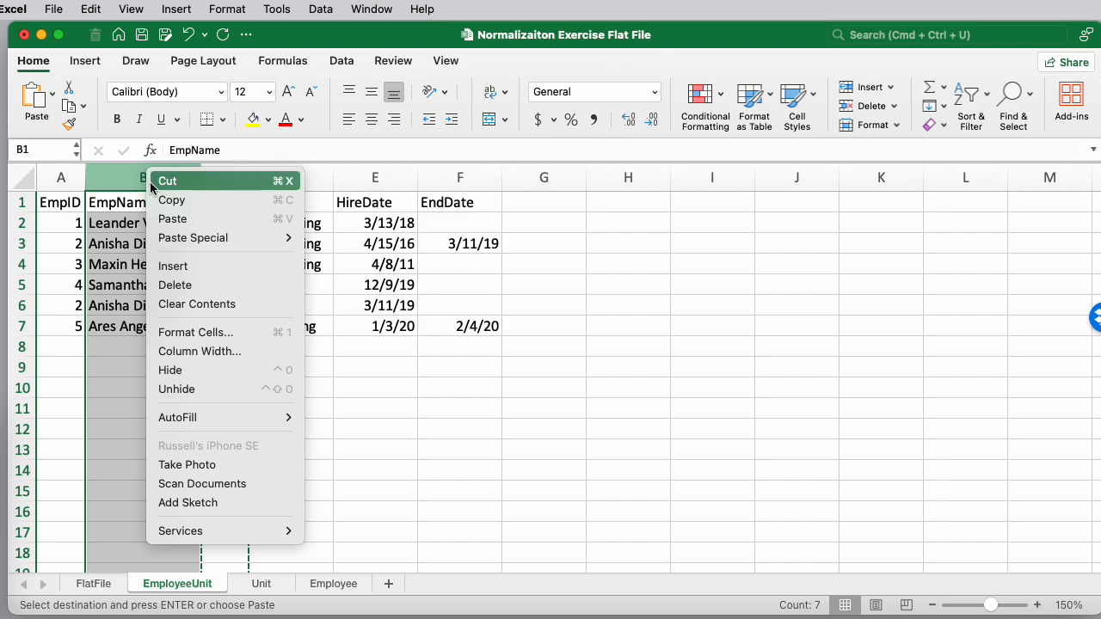
{"action": "left_click", "coordinate": [177, 285]}
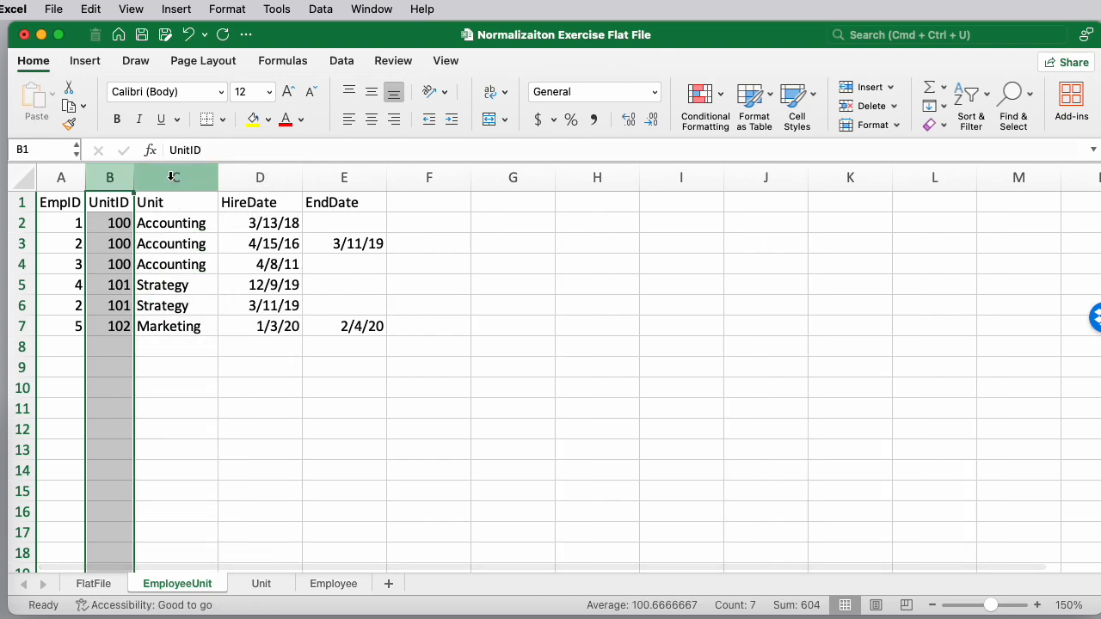
{"action": "left_click", "coordinate": [172, 178]}
{"action": "right_click", "coordinate": [172, 178]}
{"action": "left_click", "coordinate": [208, 298]}
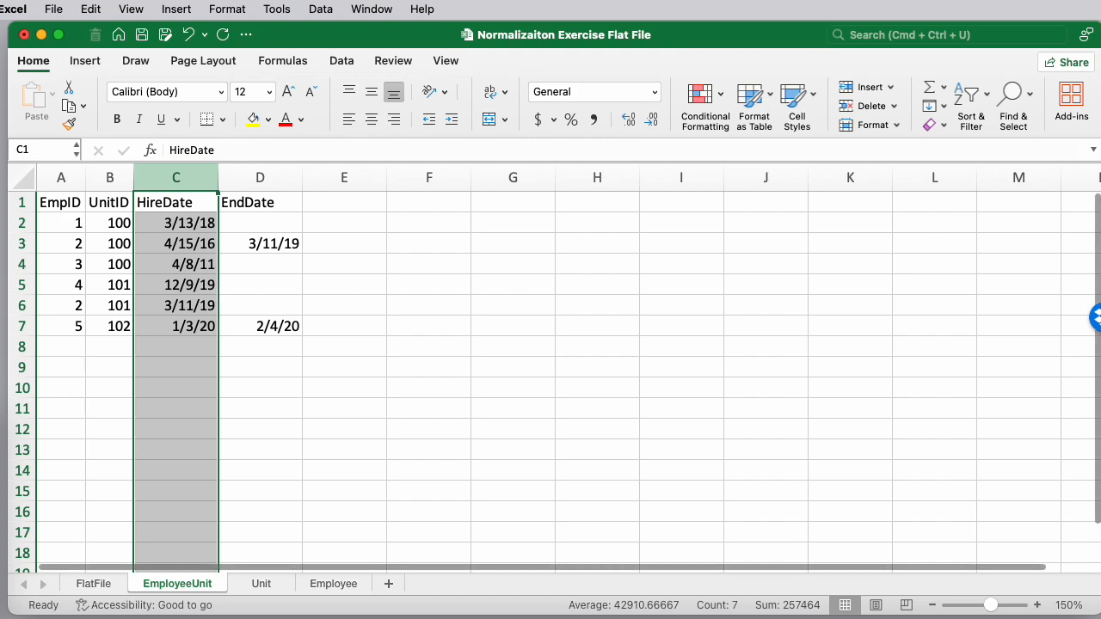
Compare the EmployeeUnit sheet against the case study PDF's EmployeeUnit table
{"action": "left_click_drag", "start_coordinate": [1100, 284], "coordinate": [495, 372]}
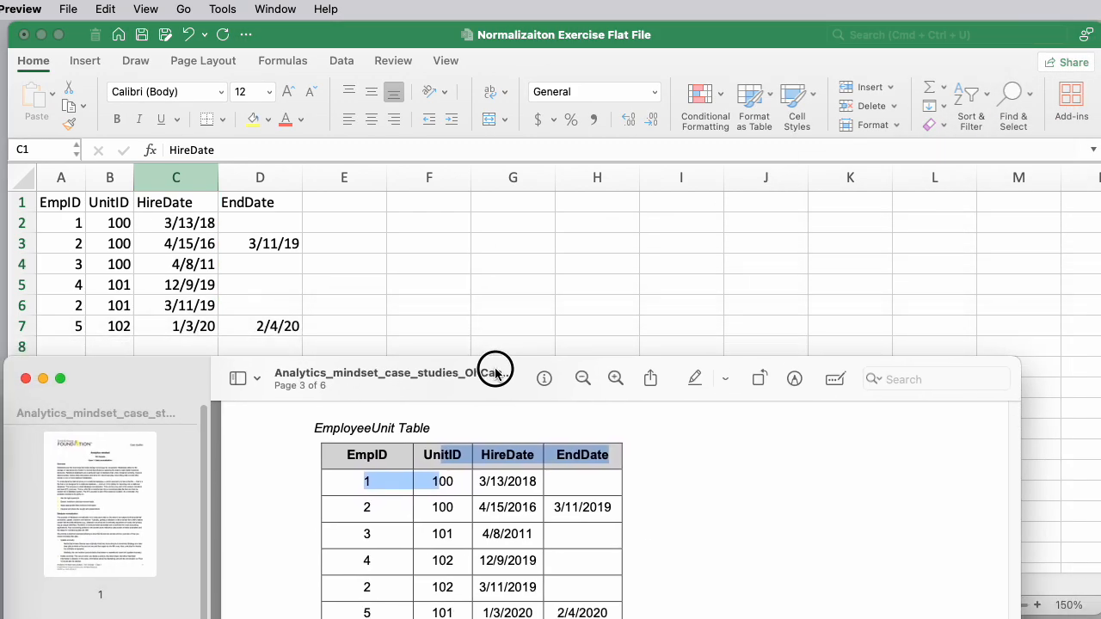
{"action": "left_click", "coordinate": [372, 481]}
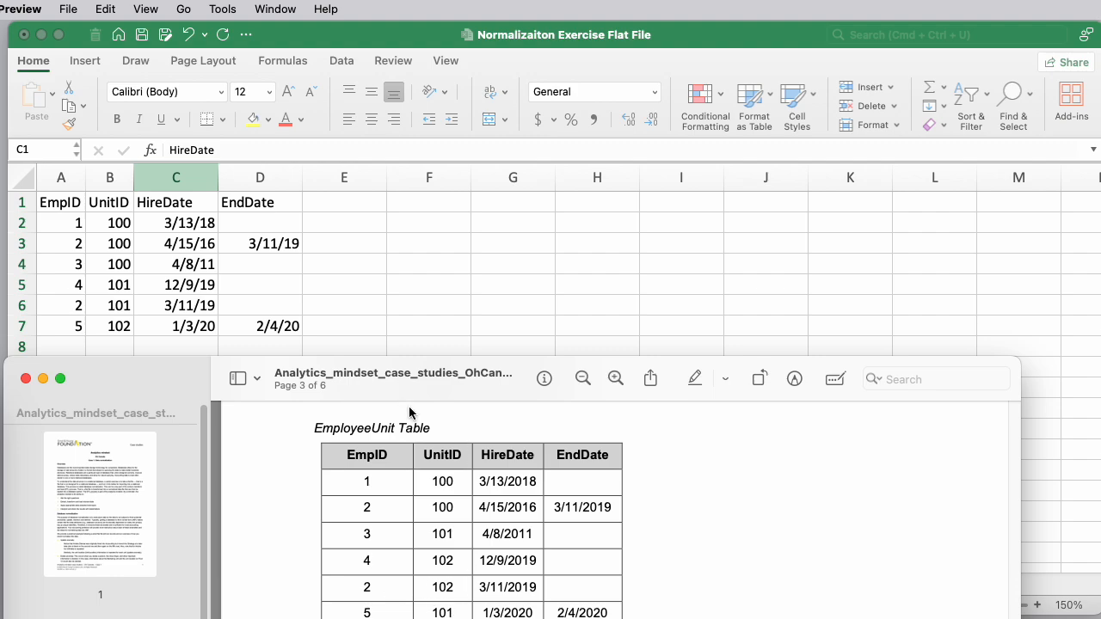
{"action": "left_click", "coordinate": [43, 379]}
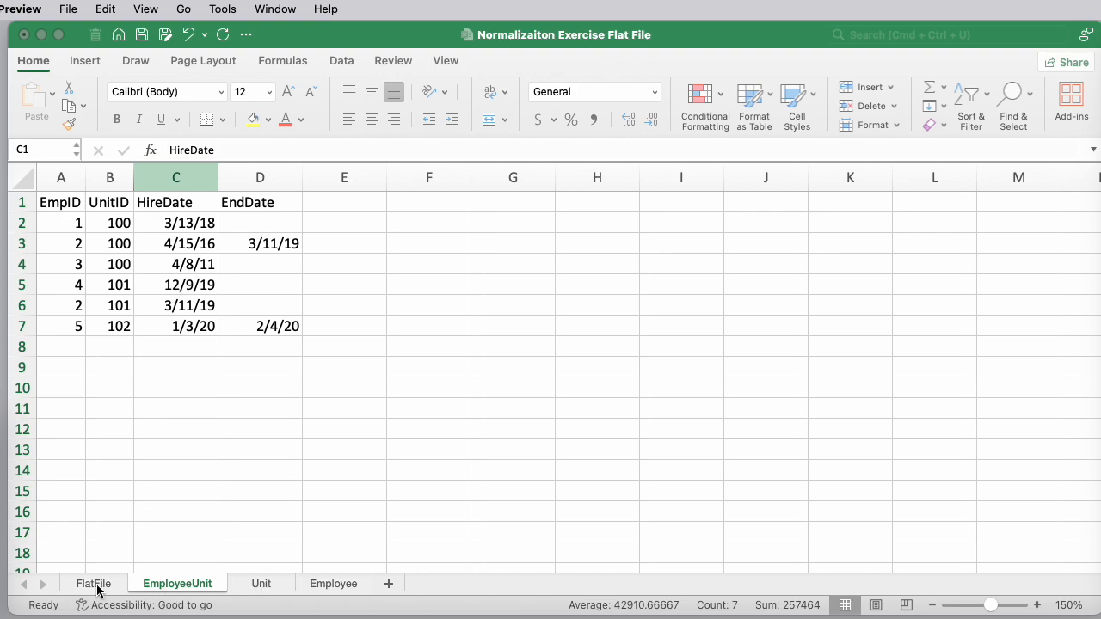
{"action": "left_click", "coordinate": [260, 588]}
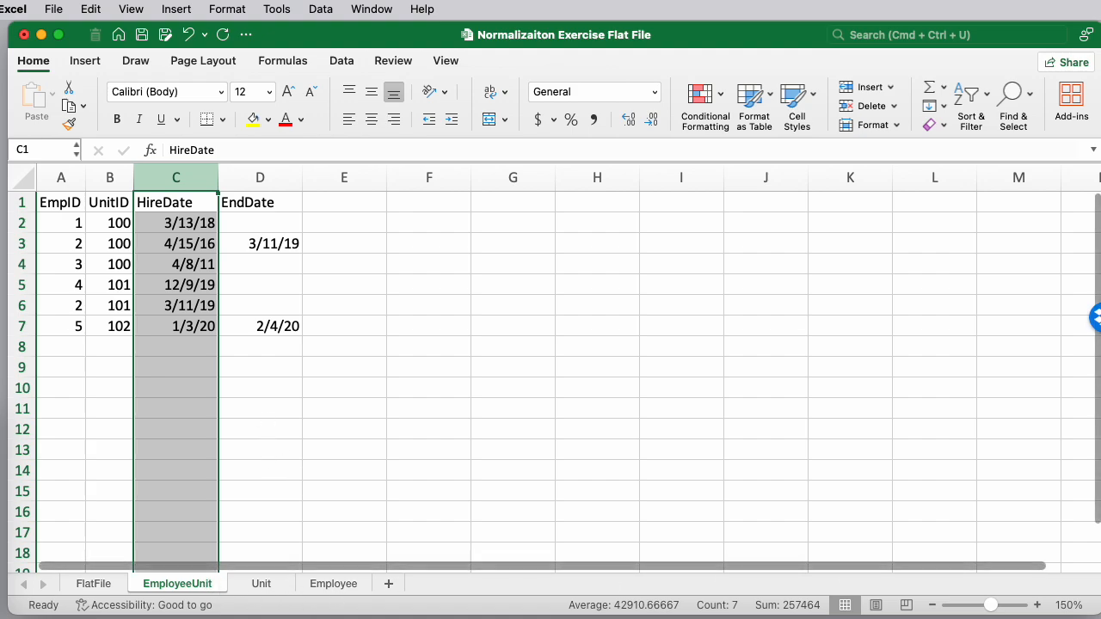
Review the PDF's Unit and Employee tables alongside the sheet
{"action": "key", "text": "super+Tab"}
{"action": "left_click_drag", "start_coordinate": [1100, 155], "coordinate": [680, 345]}
{"action": "scroll", "coordinate": [731, 413], "scroll_direction": "up", "scroll_amount": 3}
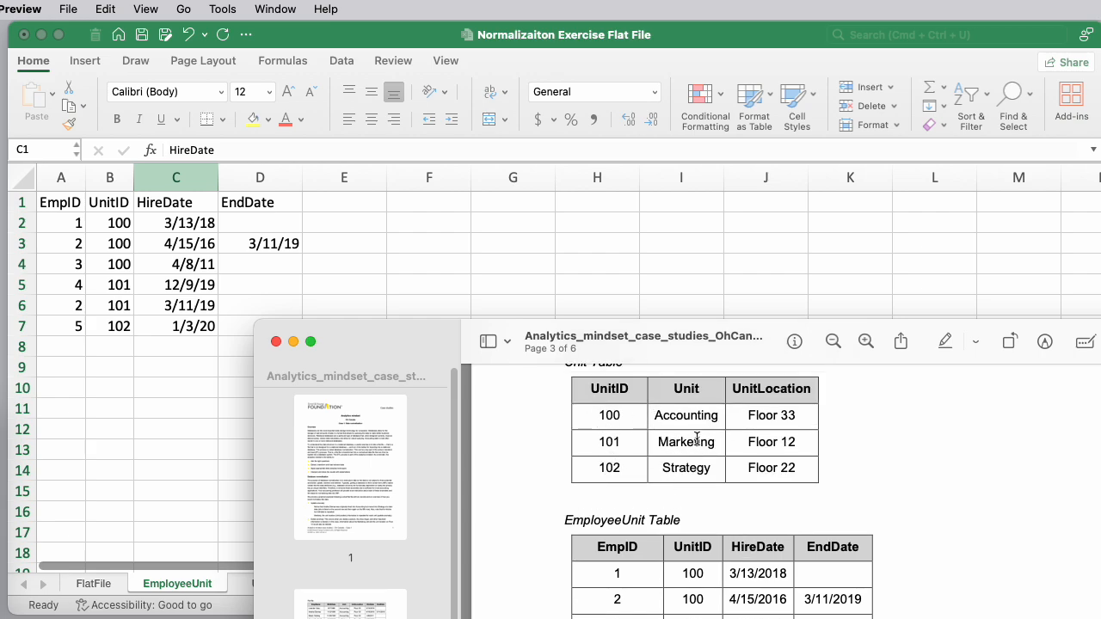
{"action": "scroll", "coordinate": [697, 440], "scroll_direction": "up", "scroll_amount": 10}
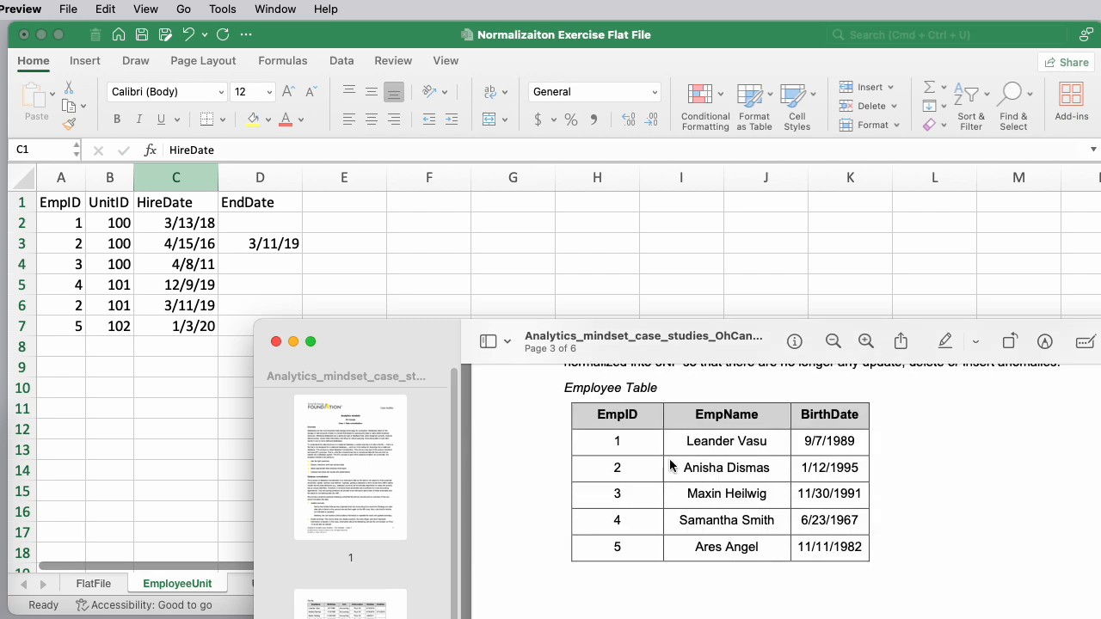
{"action": "left_click_drag", "start_coordinate": [417, 348], "coordinate": [1100, 395]}
{"action": "left_click", "coordinate": [552, 376]}
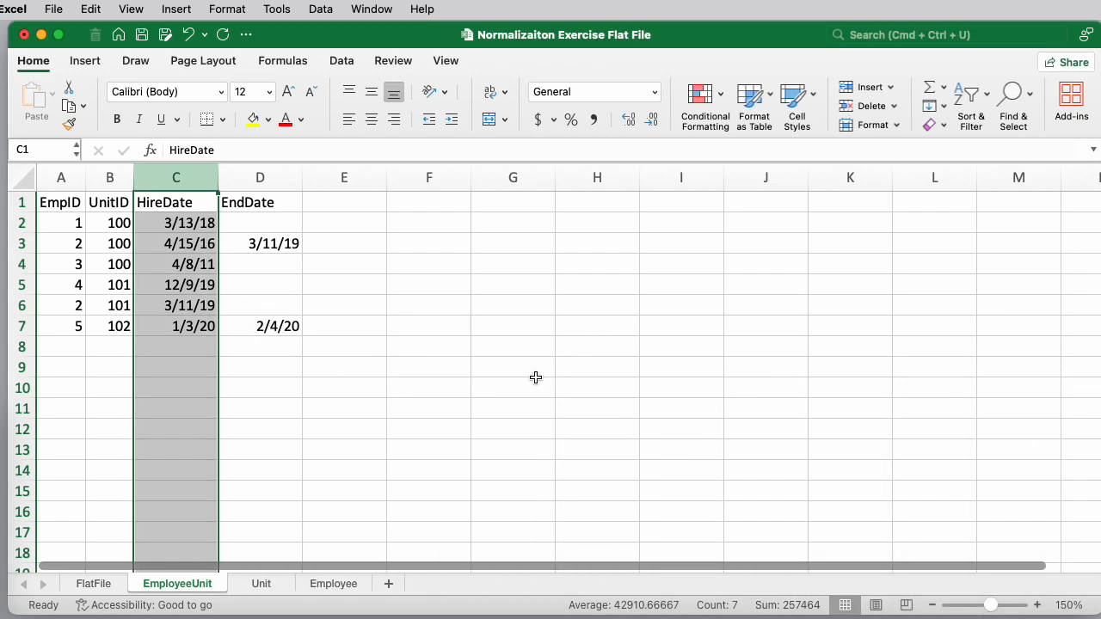
Move the UnitID column to become the first column on the Unit sheet
{"action": "left_click", "coordinate": [265, 585]}
{"action": "left_click", "coordinate": [167, 174]}
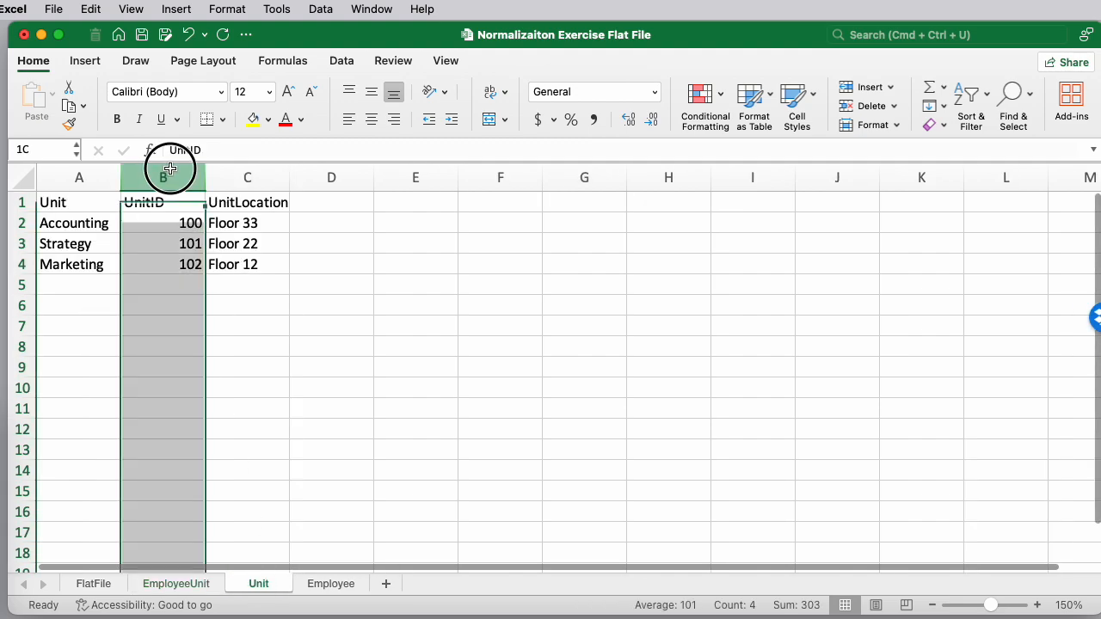
{"action": "right_click", "coordinate": [172, 174]}
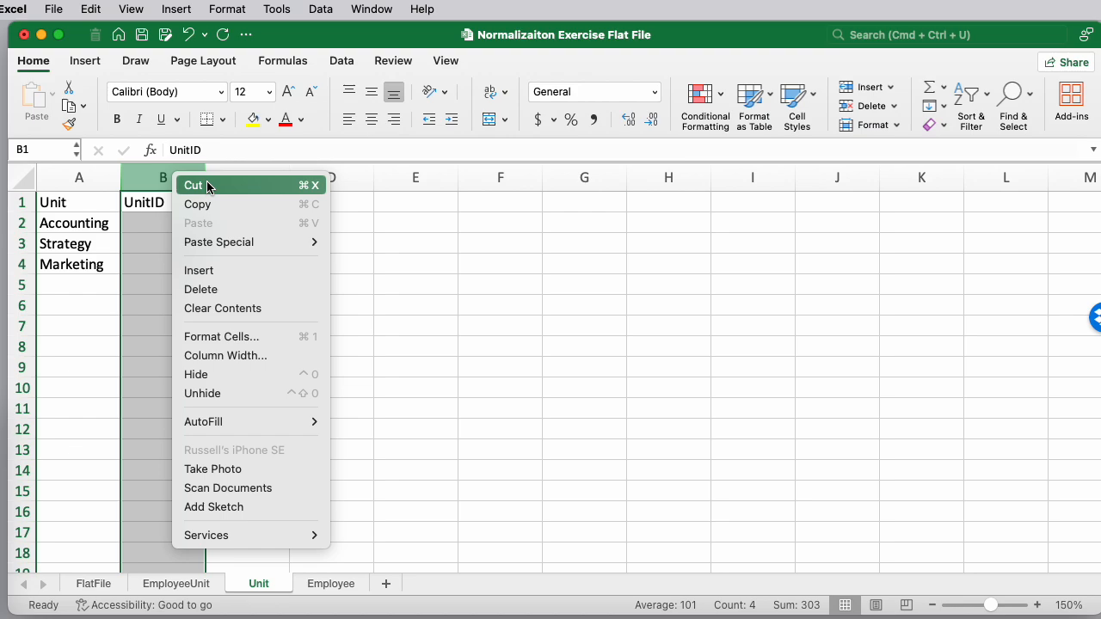
{"action": "left_click", "coordinate": [206, 185]}
{"action": "right_click", "coordinate": [75, 175]}
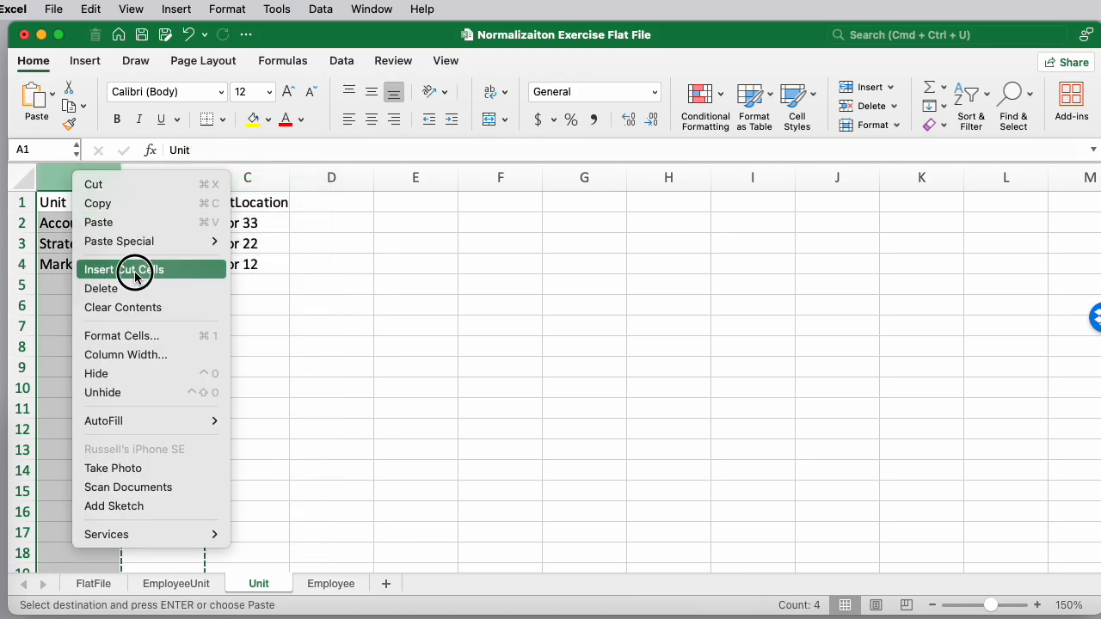
{"action": "left_click", "coordinate": [135, 274]}
{"action": "left_click", "coordinate": [108, 245]}
{"action": "left_click", "coordinate": [106, 269]}
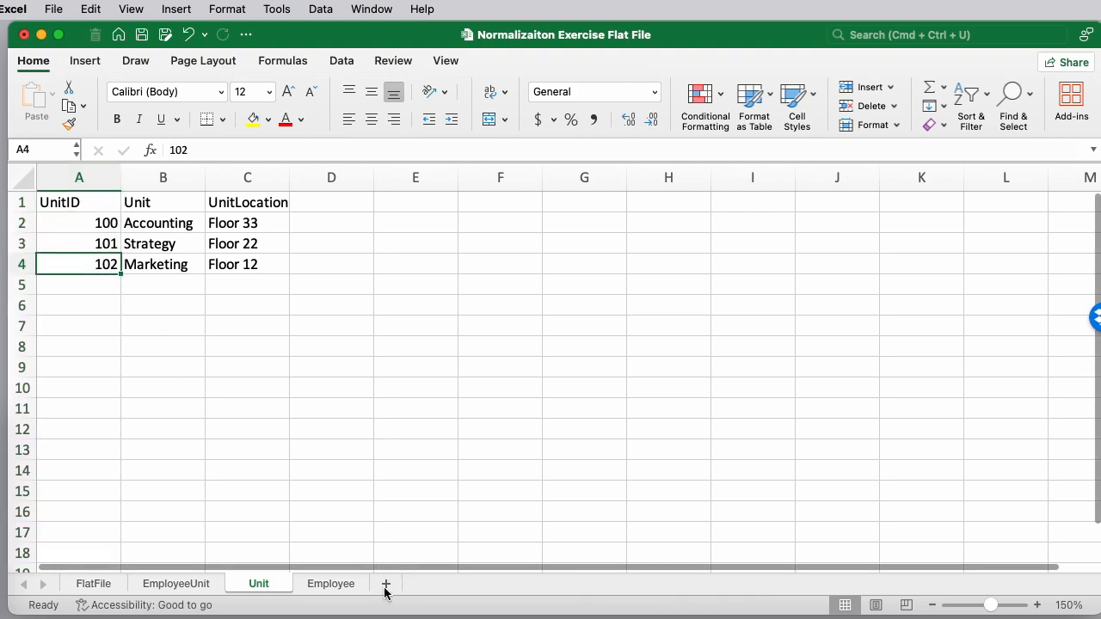
Move the EmpID column to become the first column on the Employee sheet
{"action": "left_click", "coordinate": [333, 584]}
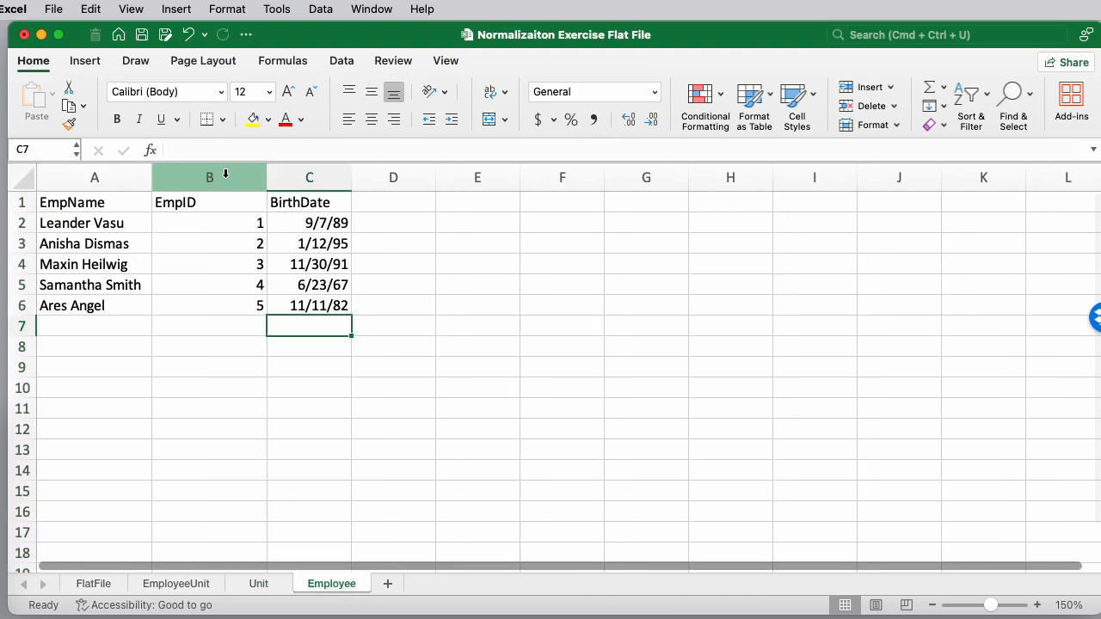
{"action": "right_click", "coordinate": [225, 175]}
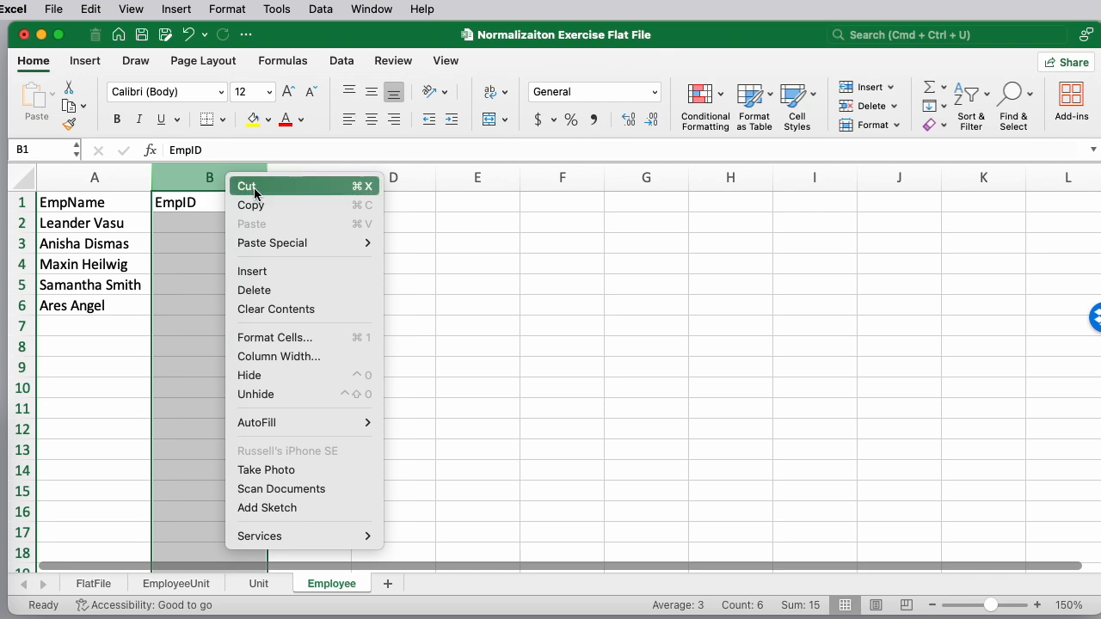
{"action": "left_click", "coordinate": [254, 191]}
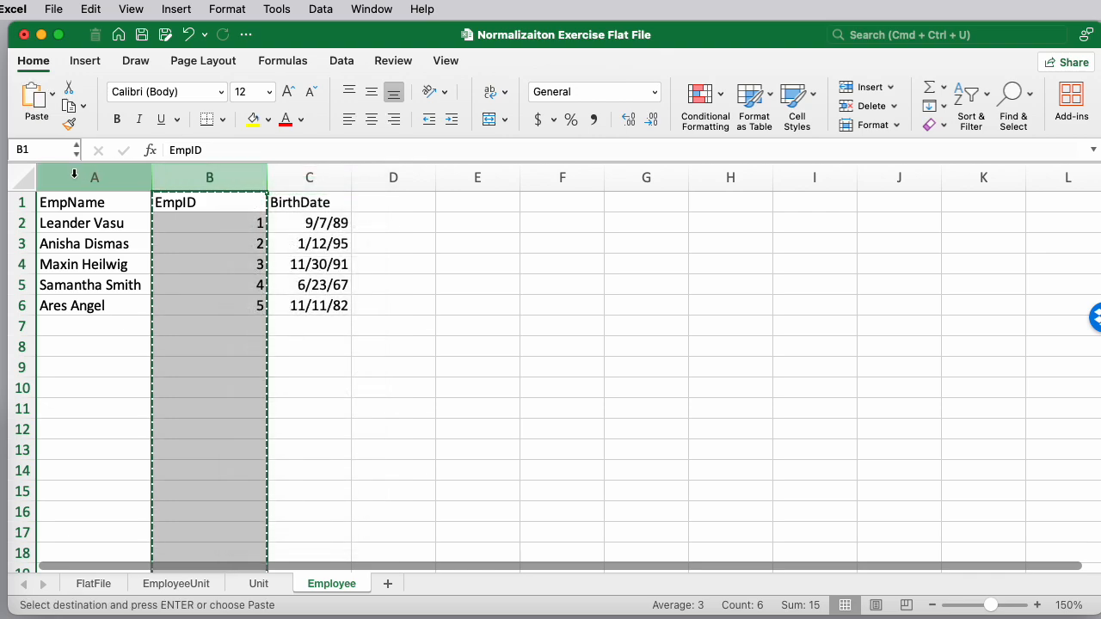
{"action": "right_click", "coordinate": [75, 175]}
{"action": "left_click", "coordinate": [153, 271]}
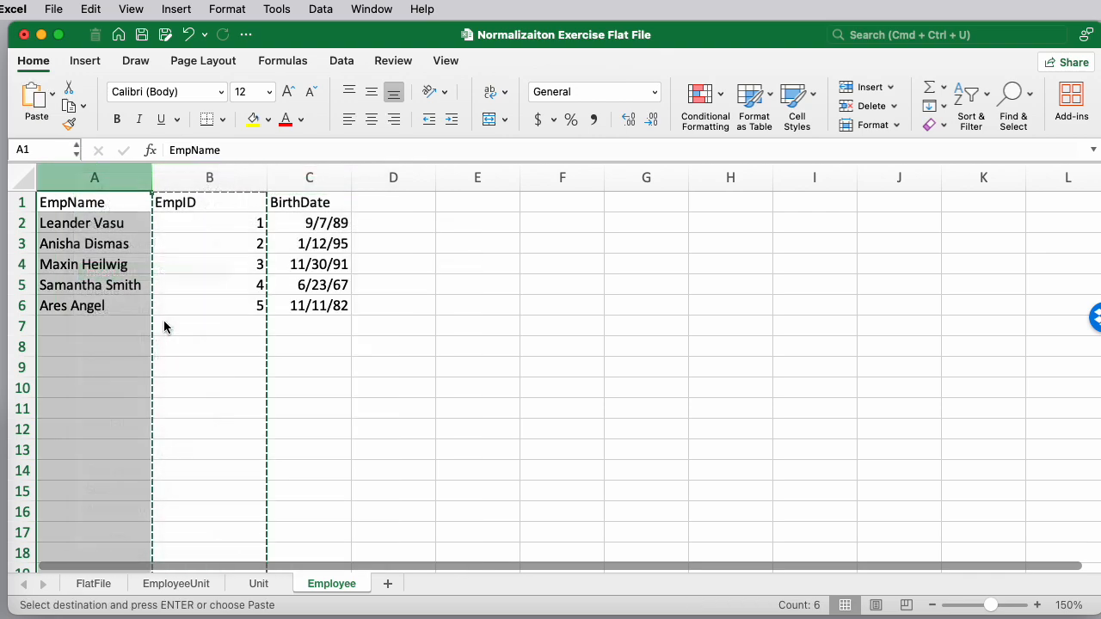
{"action": "left_click_drag", "start_coordinate": [151, 175], "coordinate": [86, 177]}
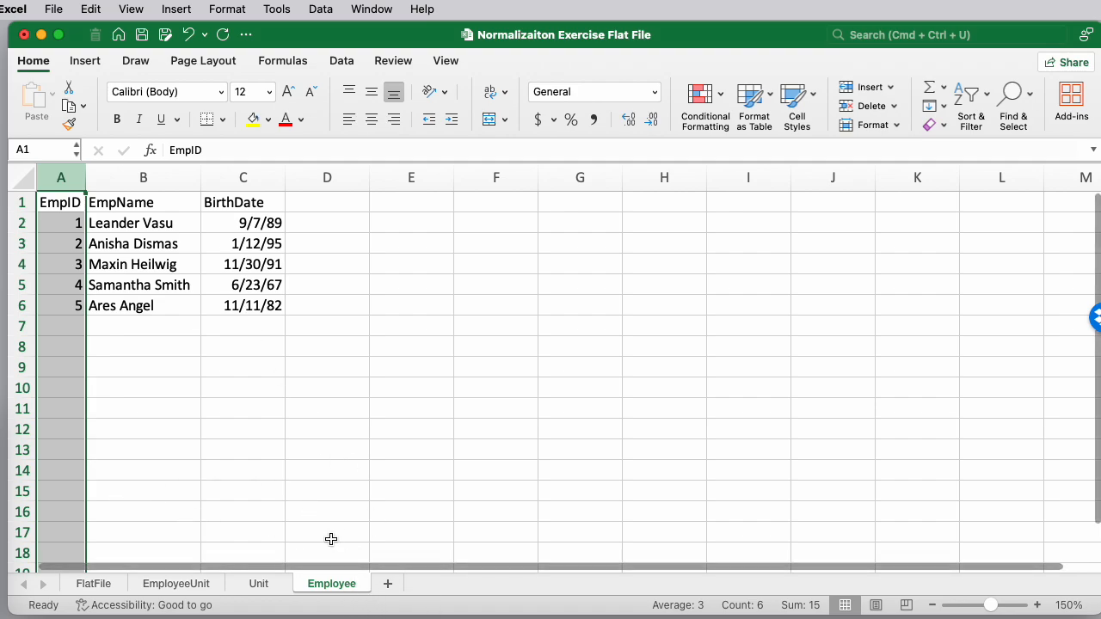
Add a new worksheet named Reconstructed
{"action": "left_click", "coordinate": [387, 584]}
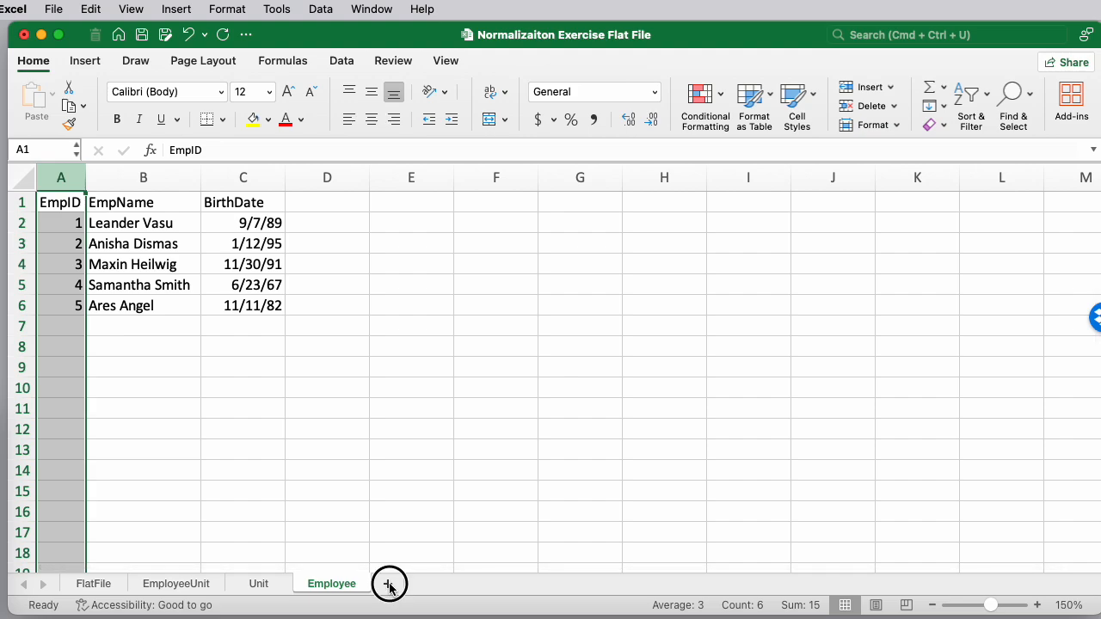
{"action": "double_click", "coordinate": [395, 586]}
{"action": "type", "text": "Reconstructed"}
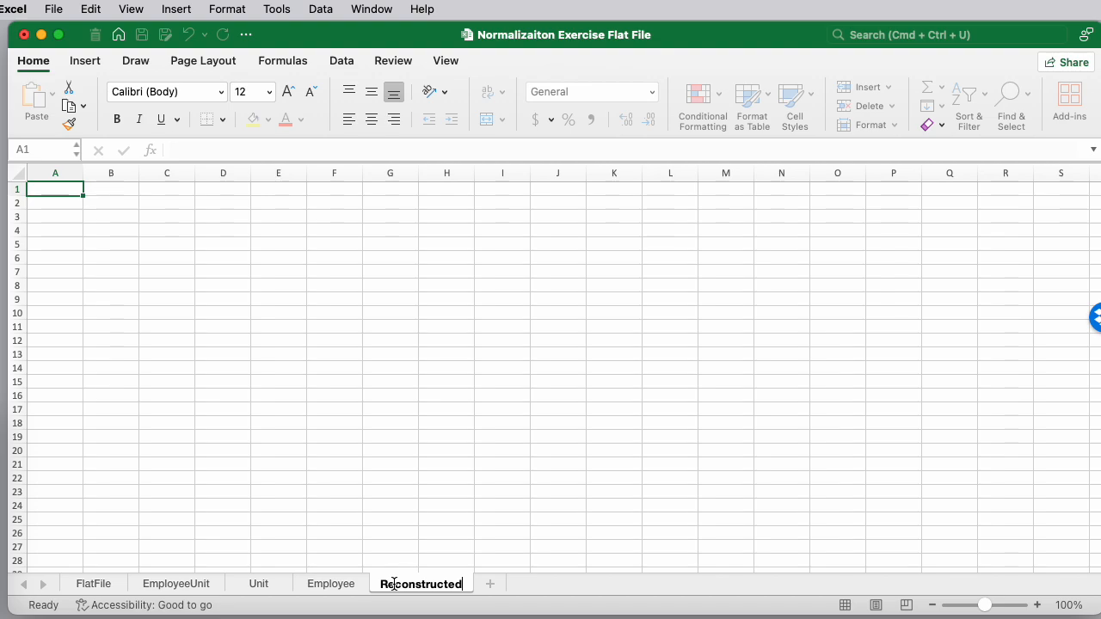
{"action": "key", "text": "Return"}
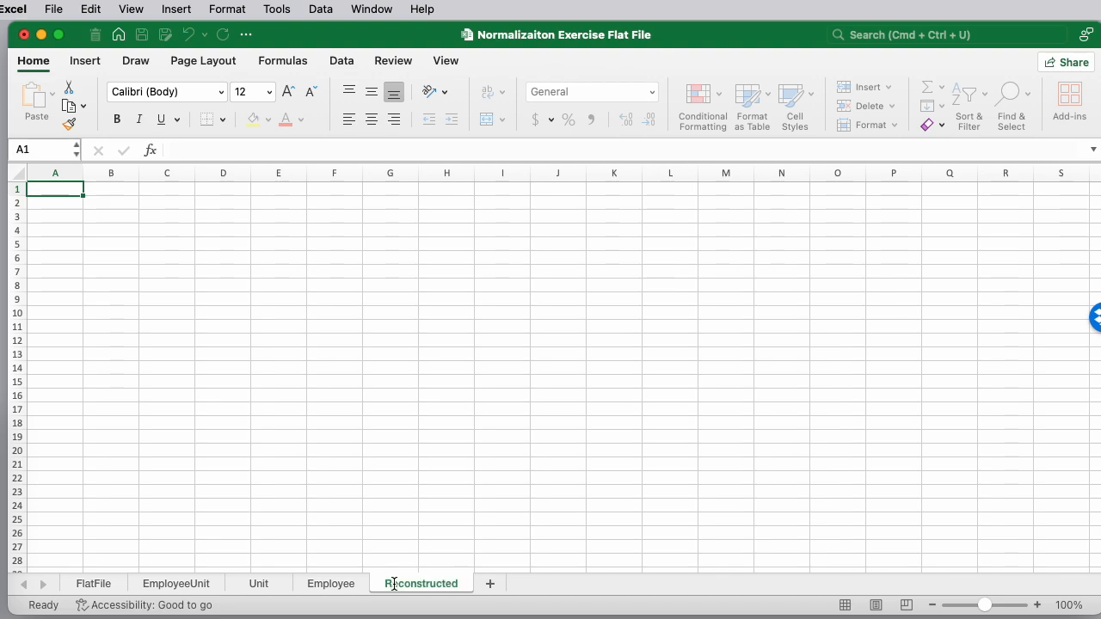
Flip through the EmployeeUnit, Unit, Employee and Reconstructed sheets to review the finished tables
{"action": "left_click", "coordinate": [189, 584]}
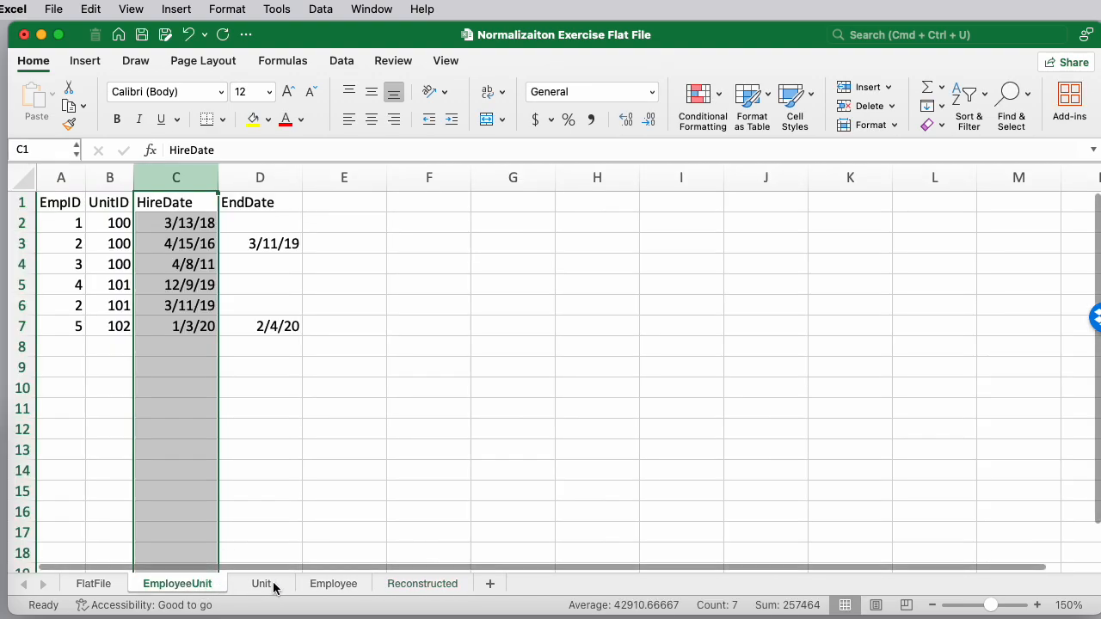
{"action": "left_click", "coordinate": [267, 585]}
{"action": "left_click", "coordinate": [337, 585]}
{"action": "left_click", "coordinate": [215, 585]}
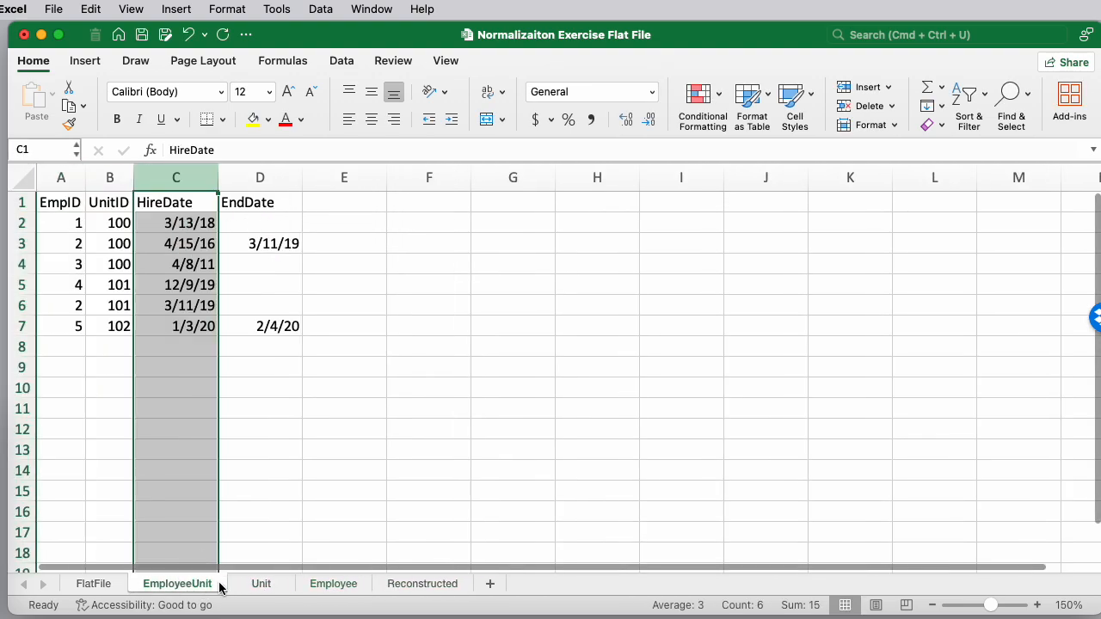
{"action": "left_click", "coordinate": [266, 585]}
{"action": "left_click", "coordinate": [340, 588]}
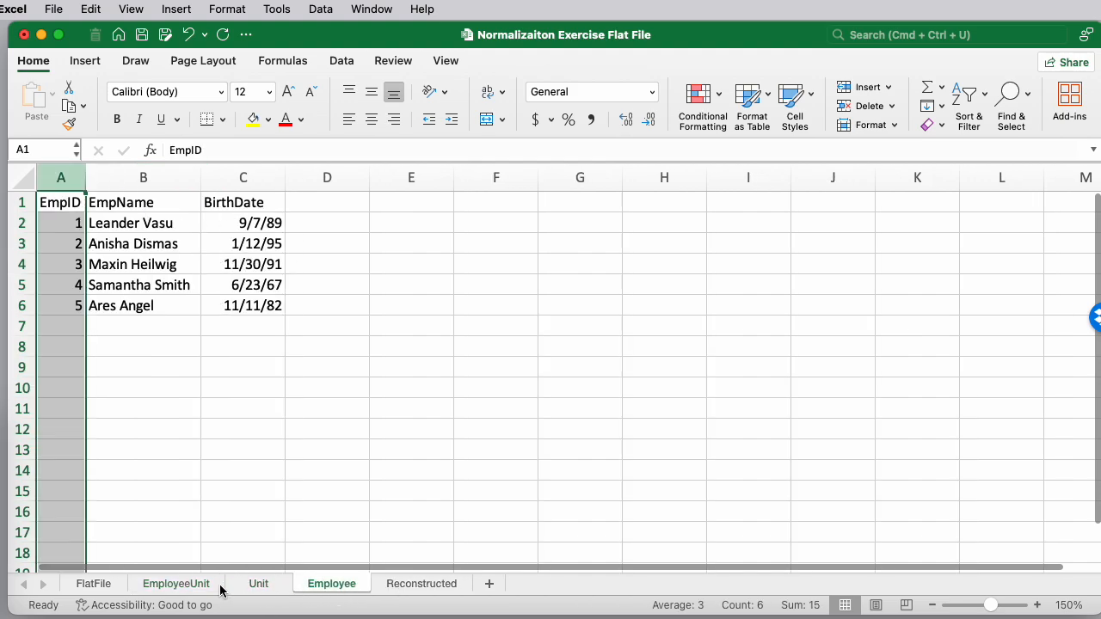
{"action": "left_click", "coordinate": [191, 585]}
{"action": "left_click", "coordinate": [259, 585]}
{"action": "left_click", "coordinate": [331, 585]}
{"action": "left_click", "coordinate": [415, 584]}
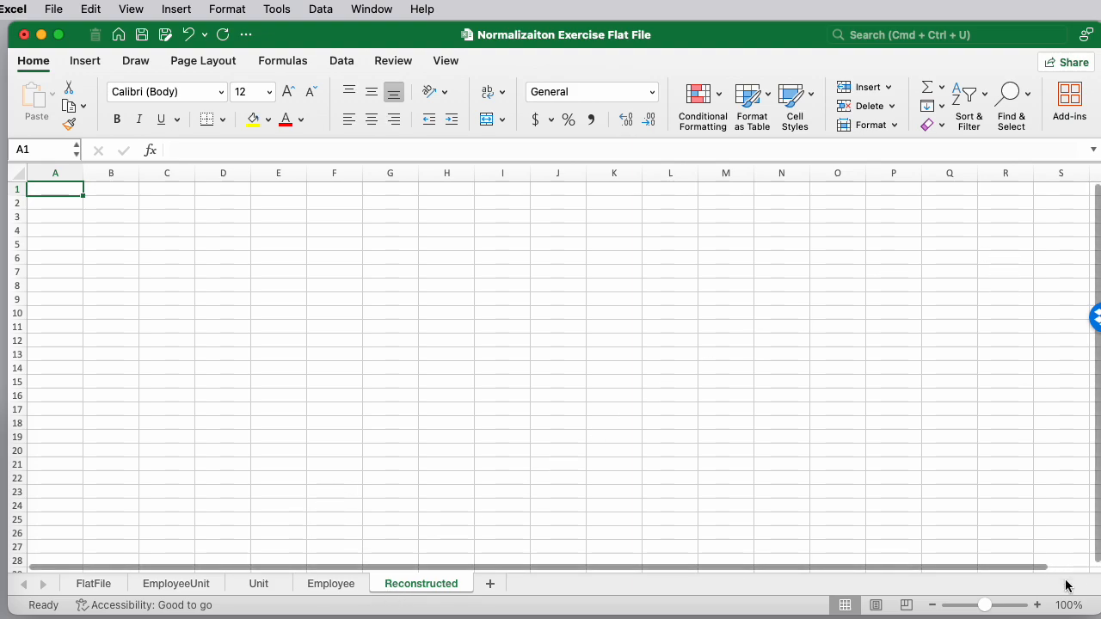
{"action": "left_click", "coordinate": [1037, 605]}
{"action": "left_click", "coordinate": [1038, 605]}
{"action": "left_click", "coordinate": [1037, 605]}
{"action": "left_click", "coordinate": [1037, 604]}
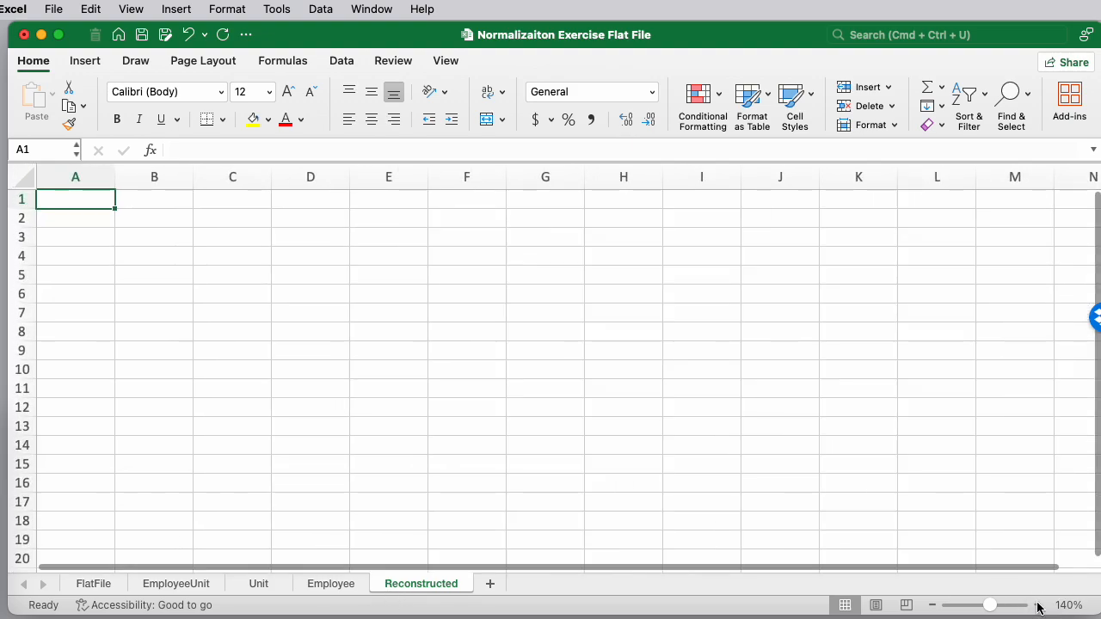
{"action": "left_click", "coordinate": [1037, 605]}
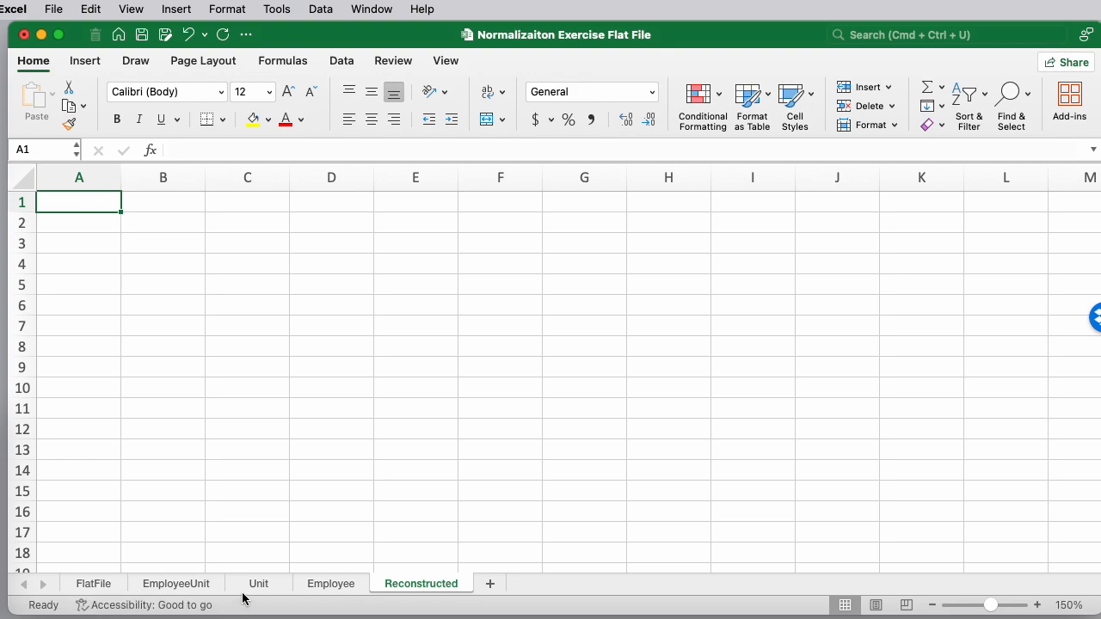
{"action": "left_click", "coordinate": [182, 585]}
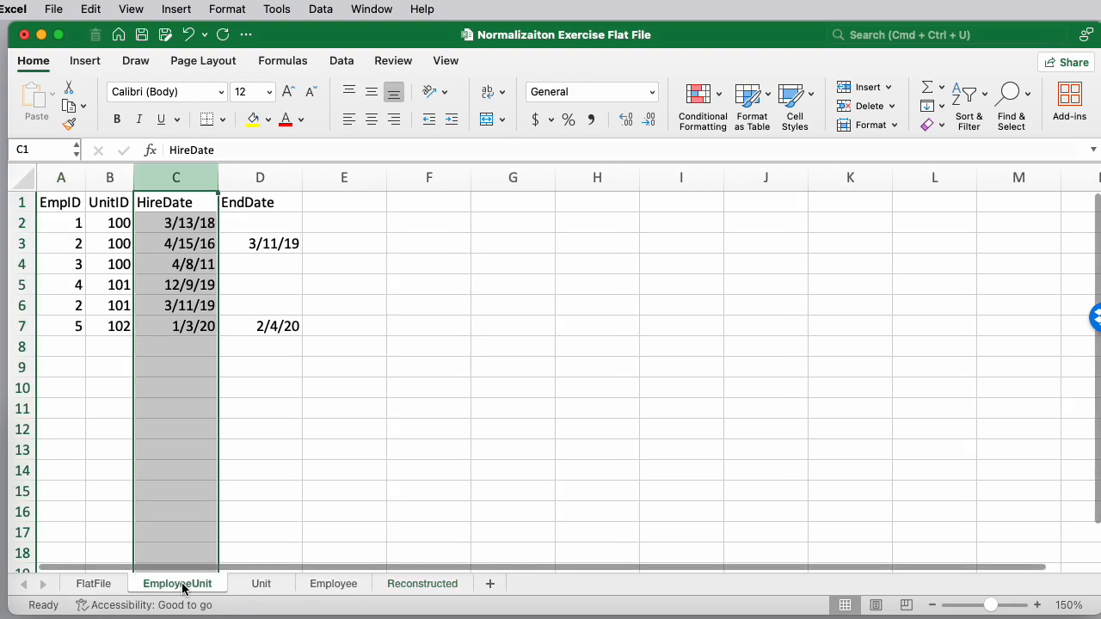
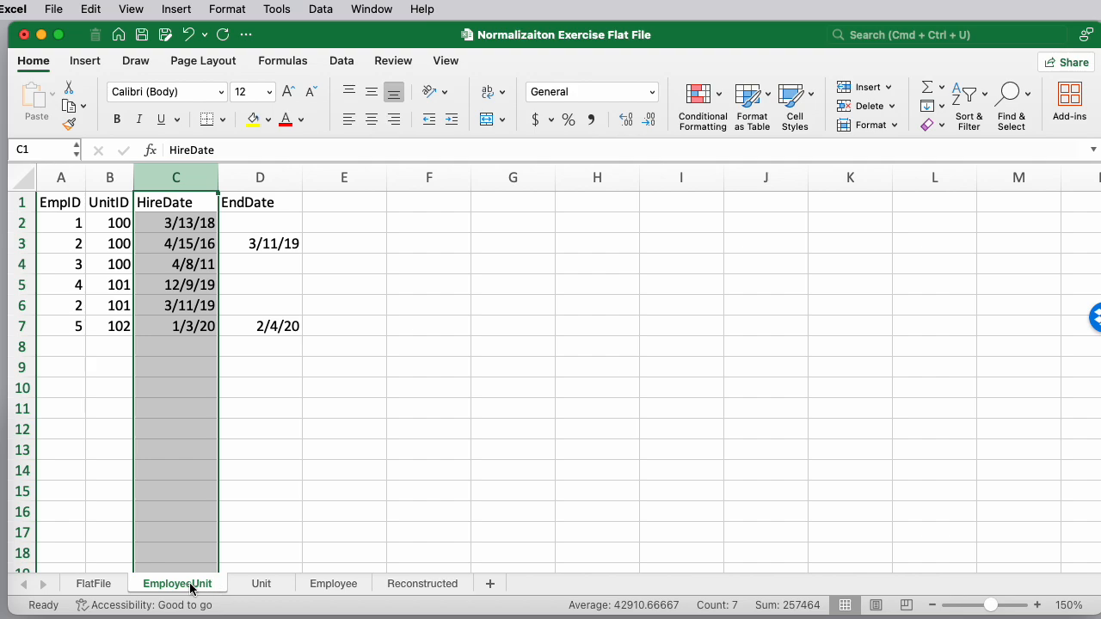
On the Reconstructed sheet, enter the header EmpName in cell A1
{"action": "left_click", "coordinate": [429, 584]}
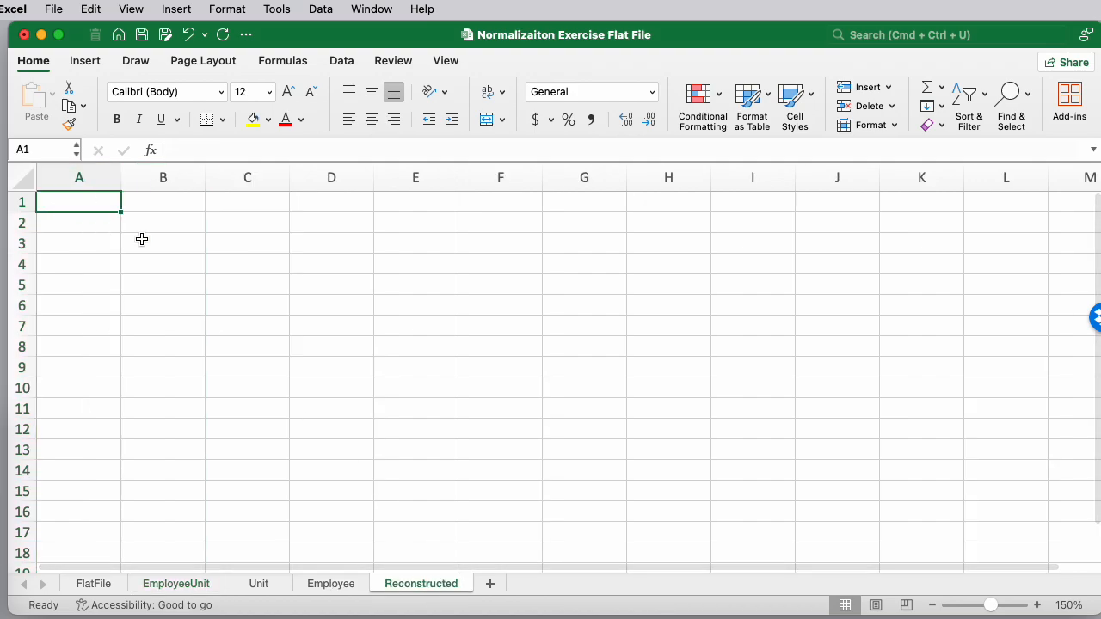
{"action": "type", "text": "="}
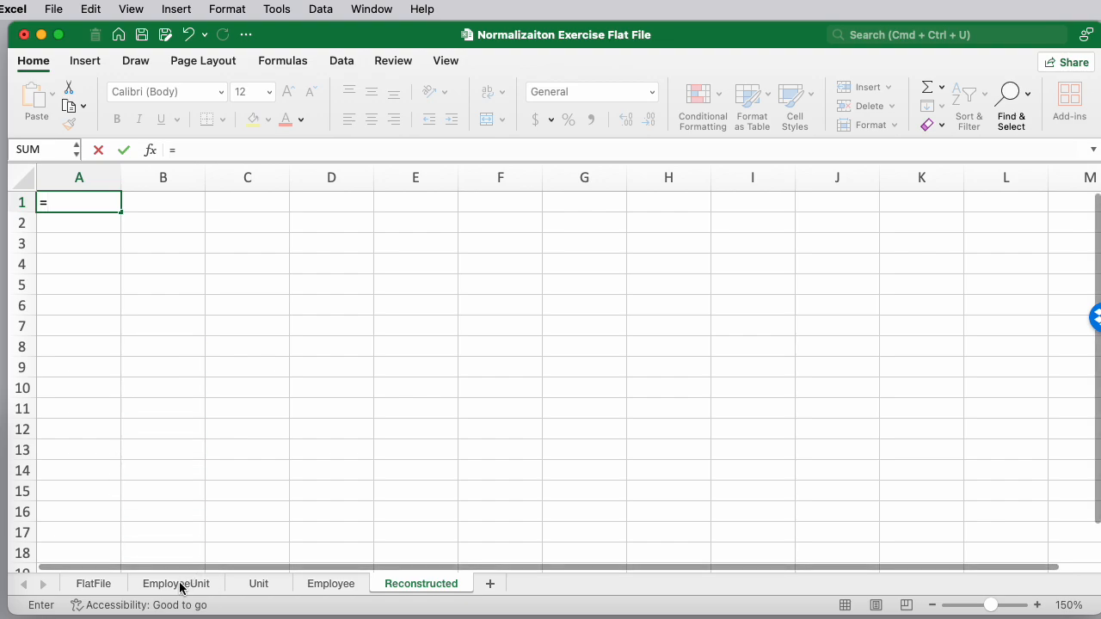
{"action": "key", "text": "BackSpace"}
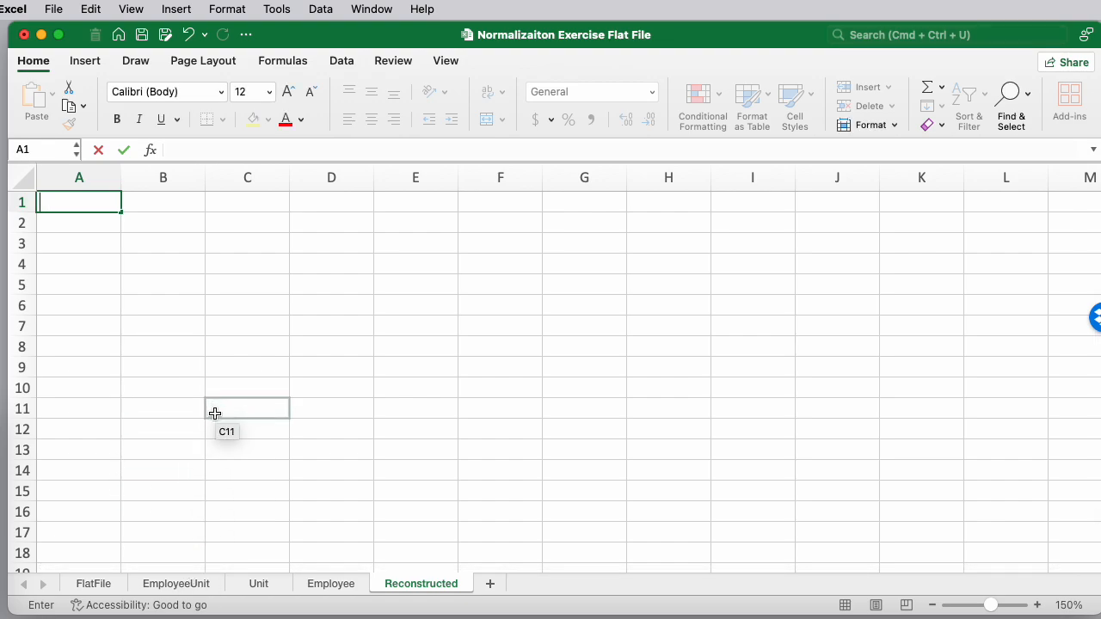
{"action": "type", "text": "EmpNam"}
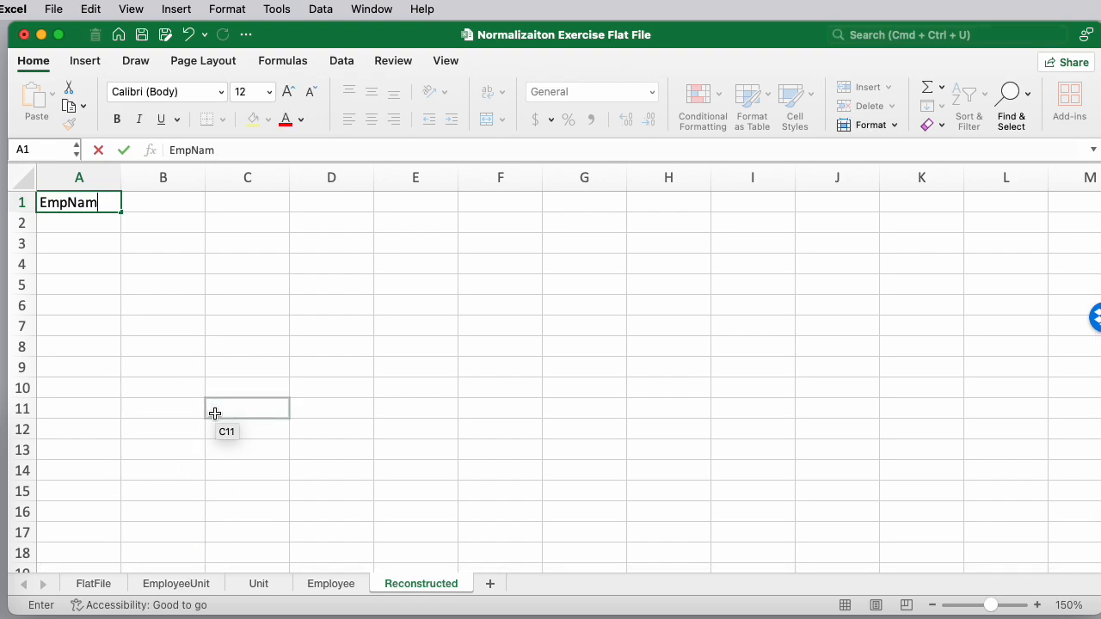
{"action": "type", "text": "e"}
{"action": "key", "text": "Return"}
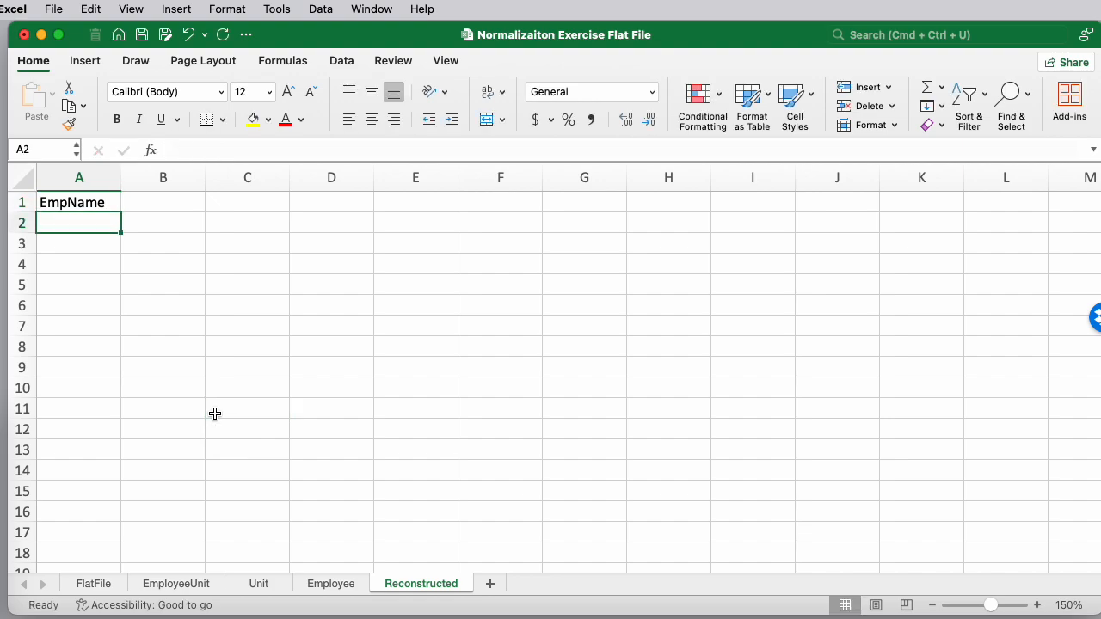
{"action": "type", "text": "="}
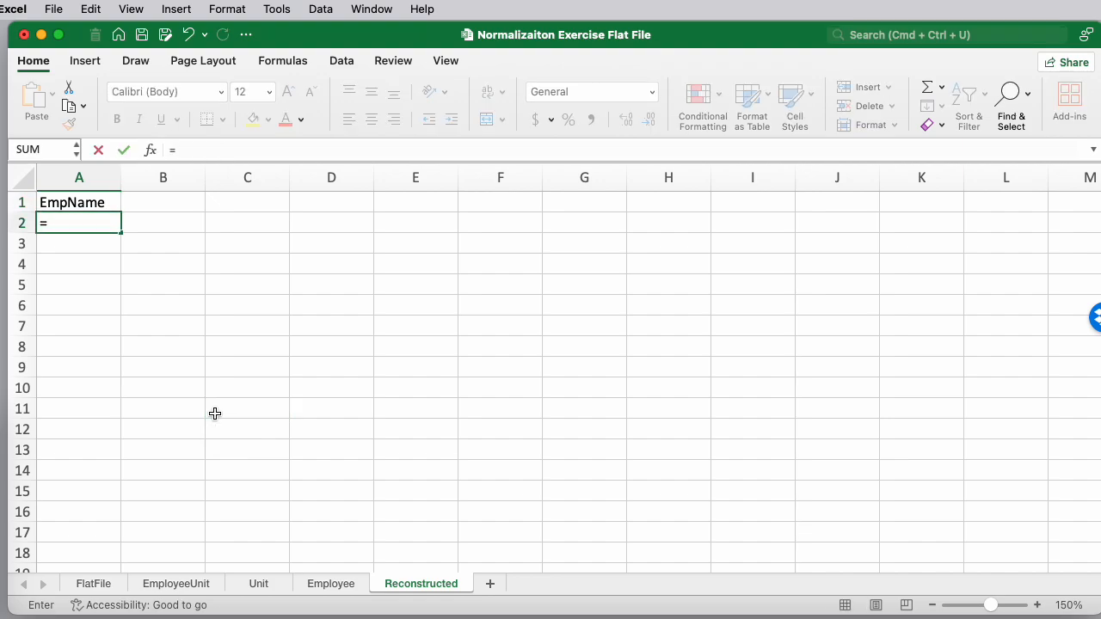
{"action": "type", "text": "vl"}
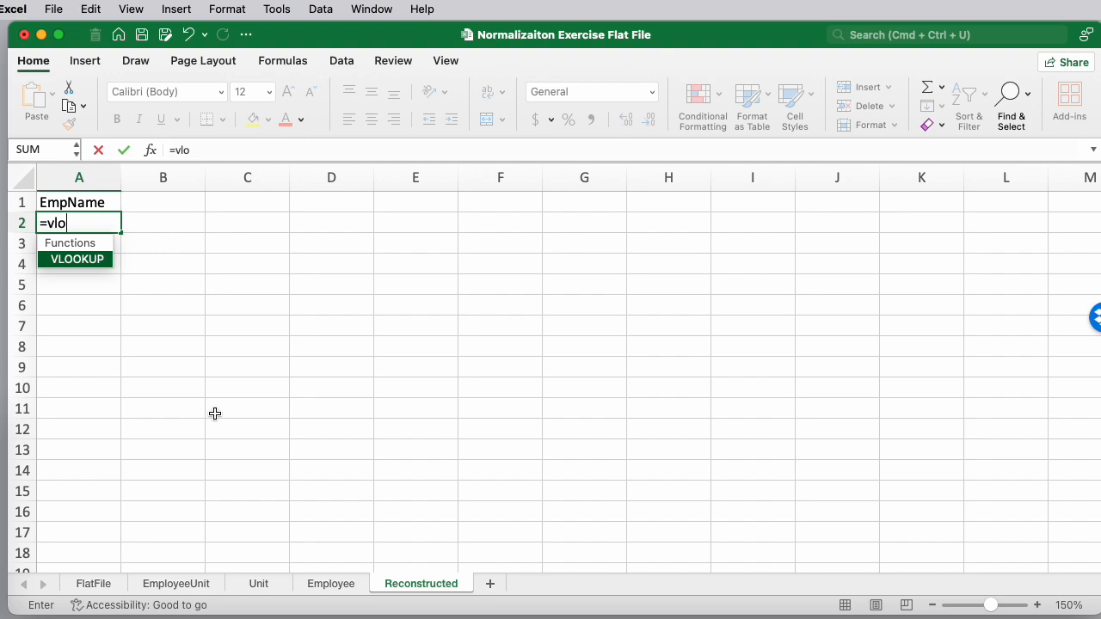
{"action": "type", "text": "o"}
{"action": "key", "text": "Tab"}
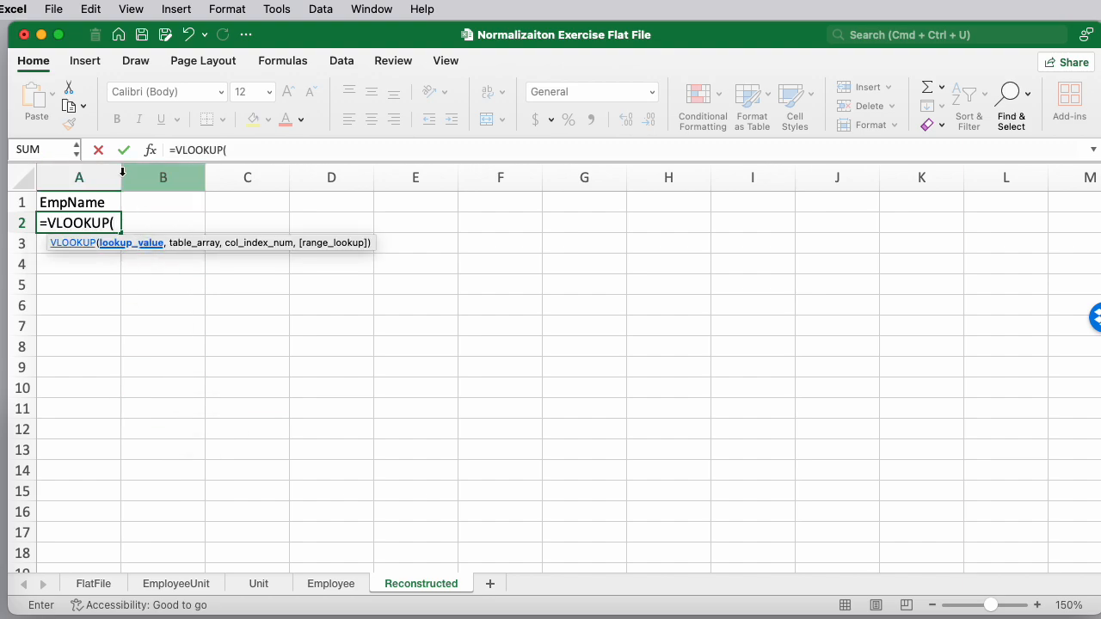
{"action": "key", "text": "Escape"}
Widen column A and enter in A2 a VLOOKUP of EmployeeUnit!A2 in Employee!A2:B6, returning column 2 with FALSE
{"action": "left_click_drag", "start_coordinate": [122, 177], "coordinate": [367, 179]}
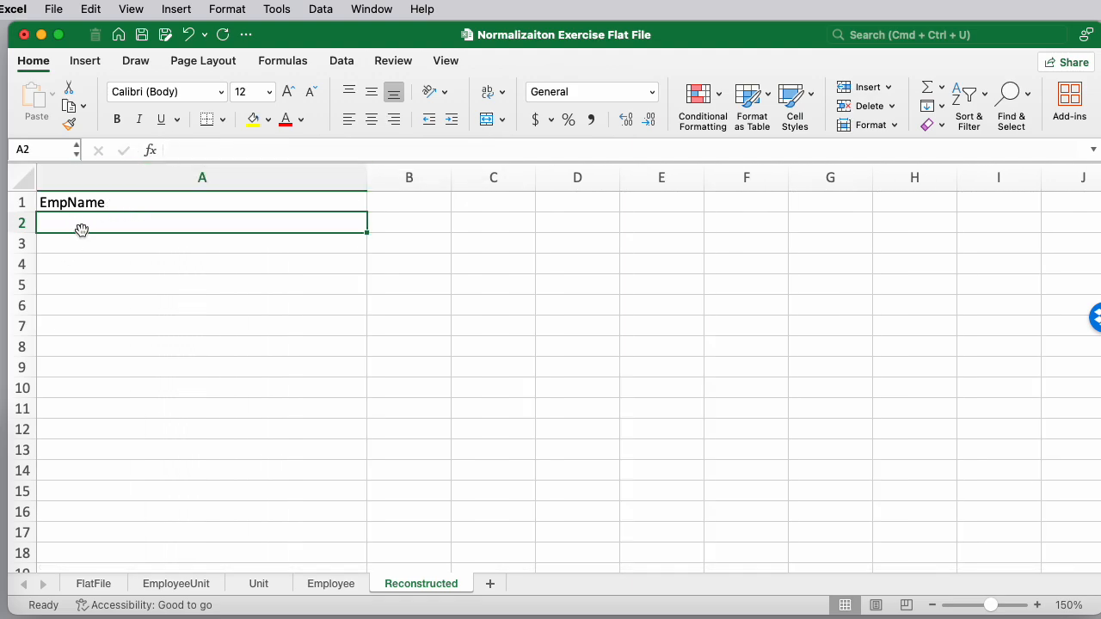
{"action": "type", "text": "=vlo"}
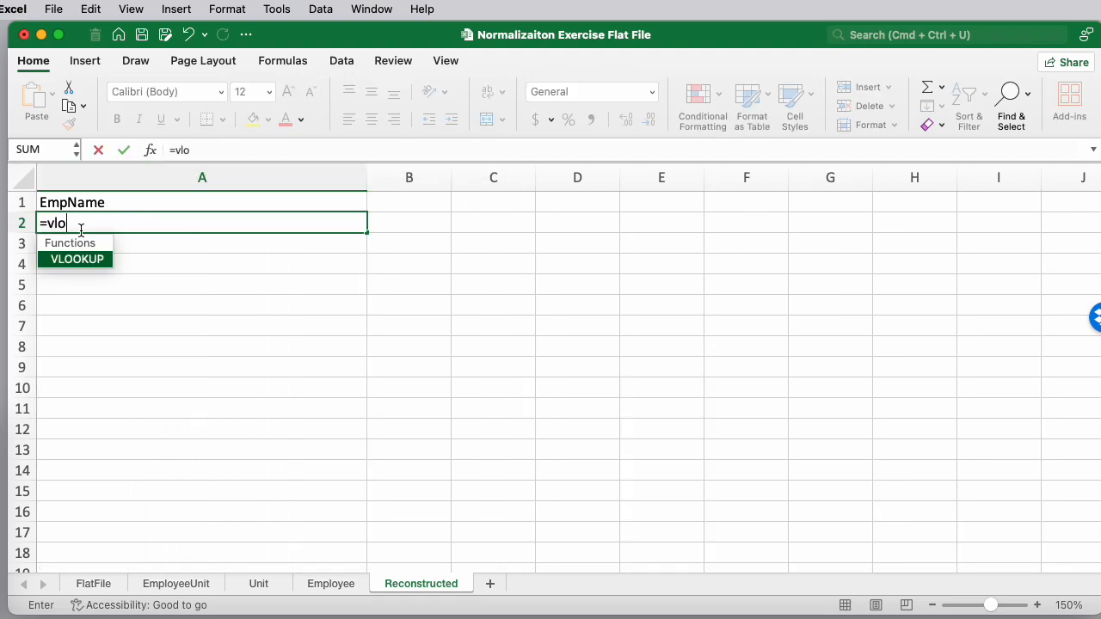
{"action": "type", "text": "o"}
{"action": "double_click", "coordinate": [82, 259]}
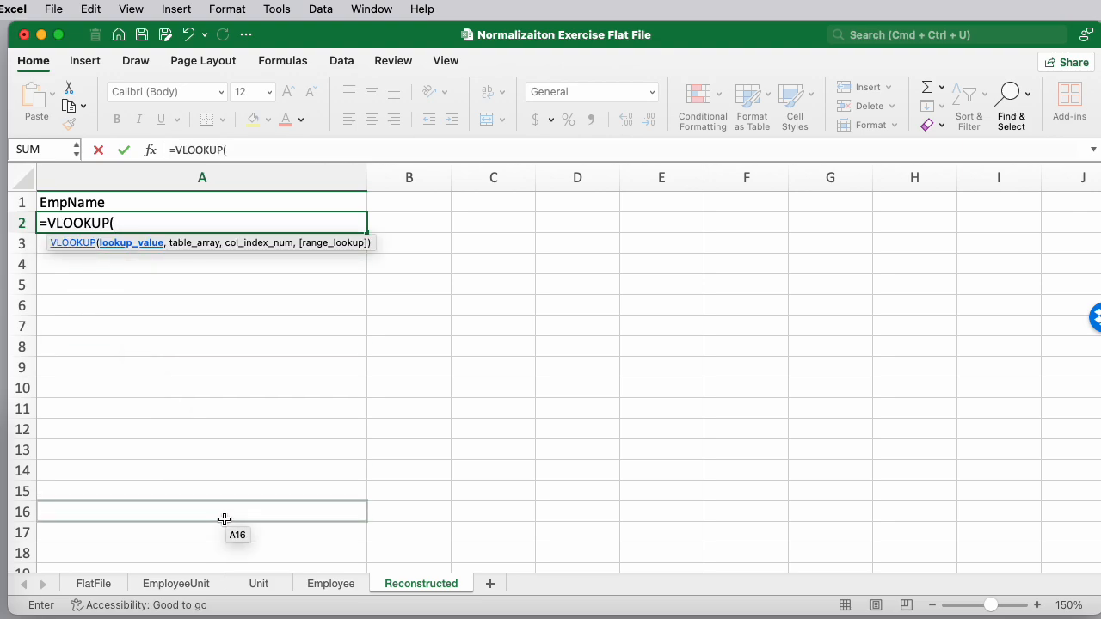
{"action": "left_click", "coordinate": [176, 584]}
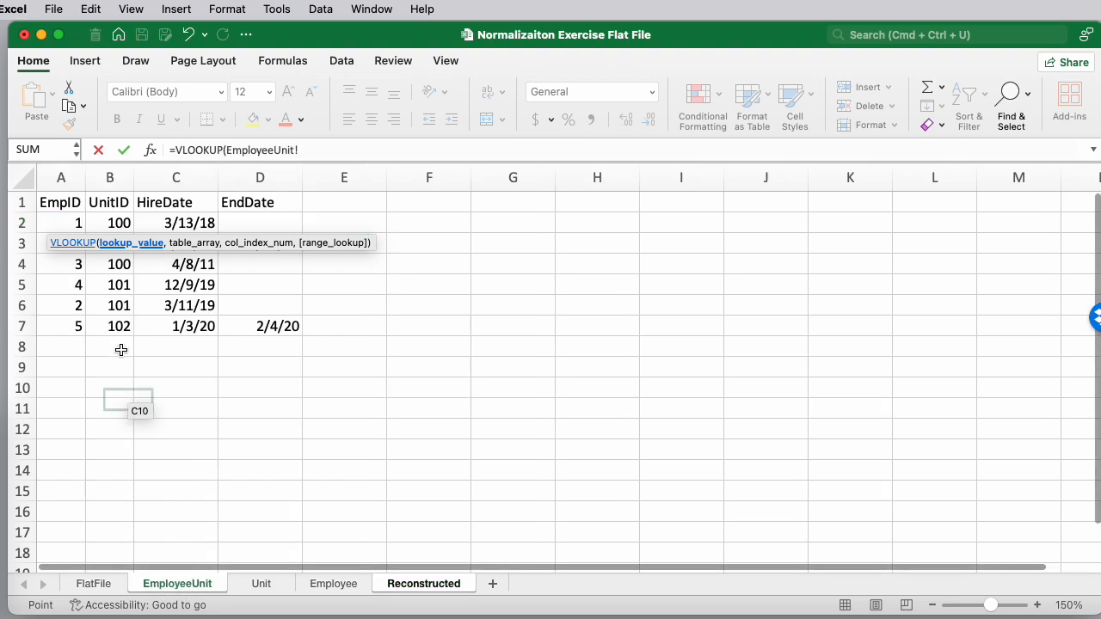
{"action": "left_click", "coordinate": [59, 223]}
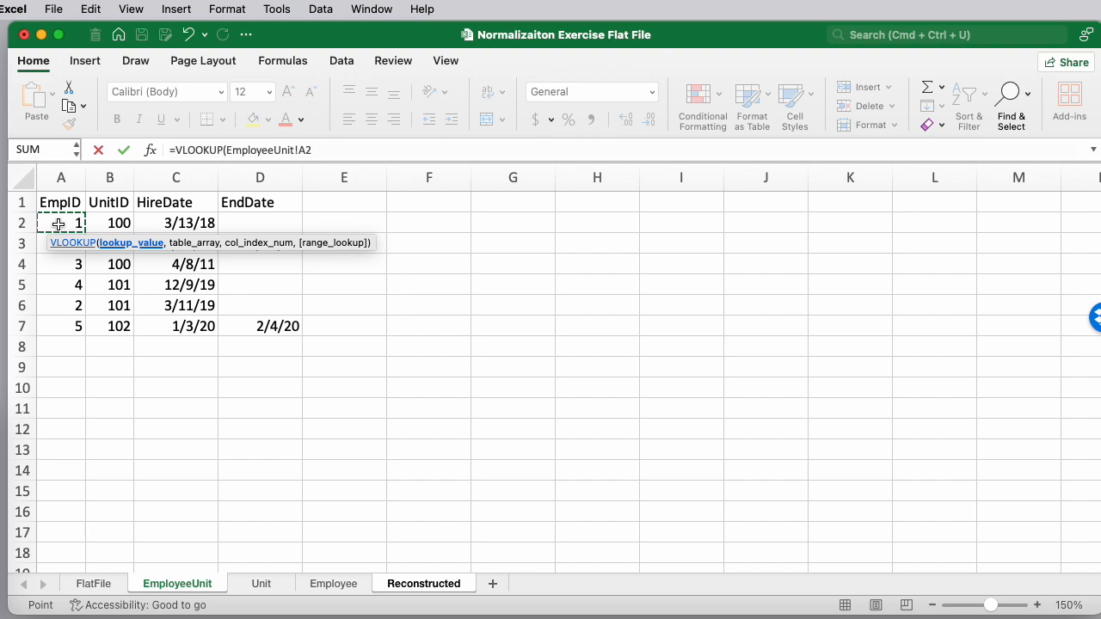
{"action": "type", "text": ","}
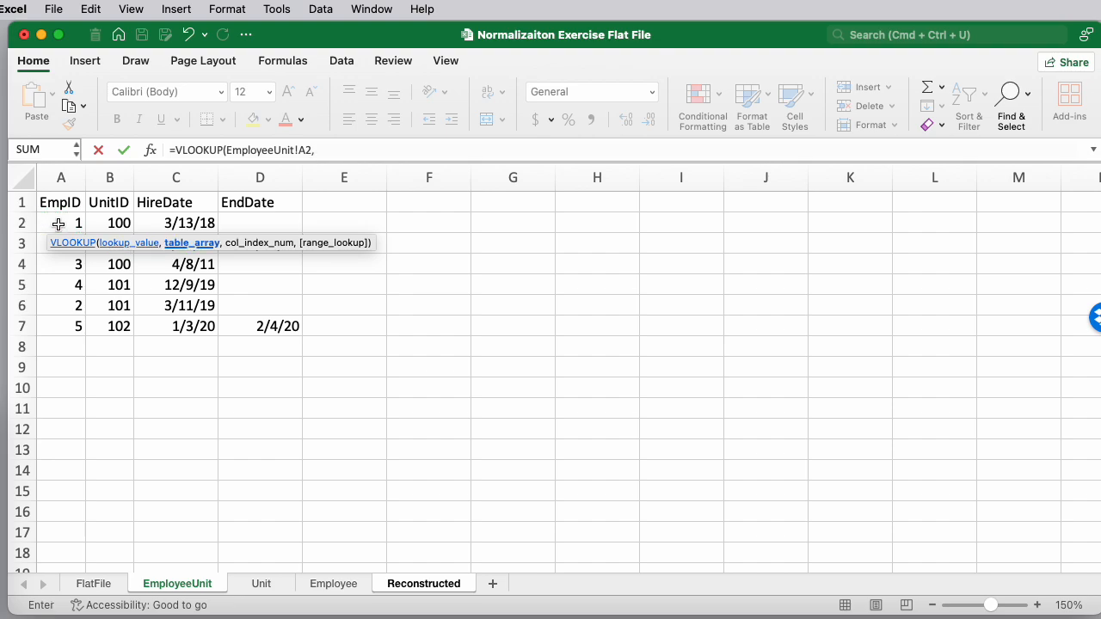
{"action": "left_click", "coordinate": [333, 584]}
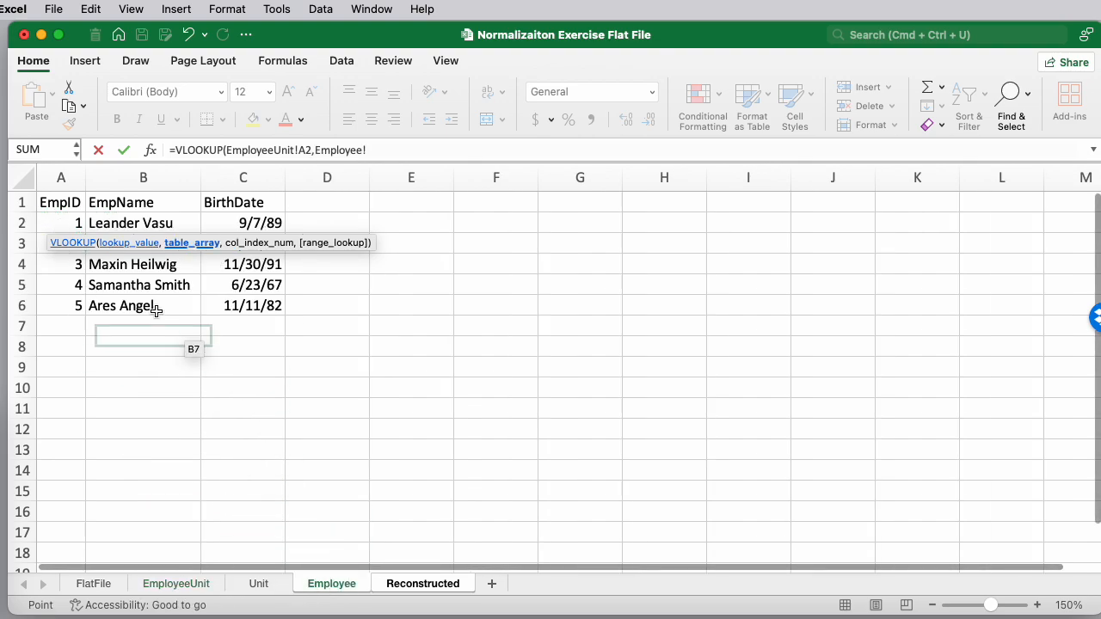
{"action": "left_click_drag", "start_coordinate": [65, 228], "coordinate": [156, 308]}
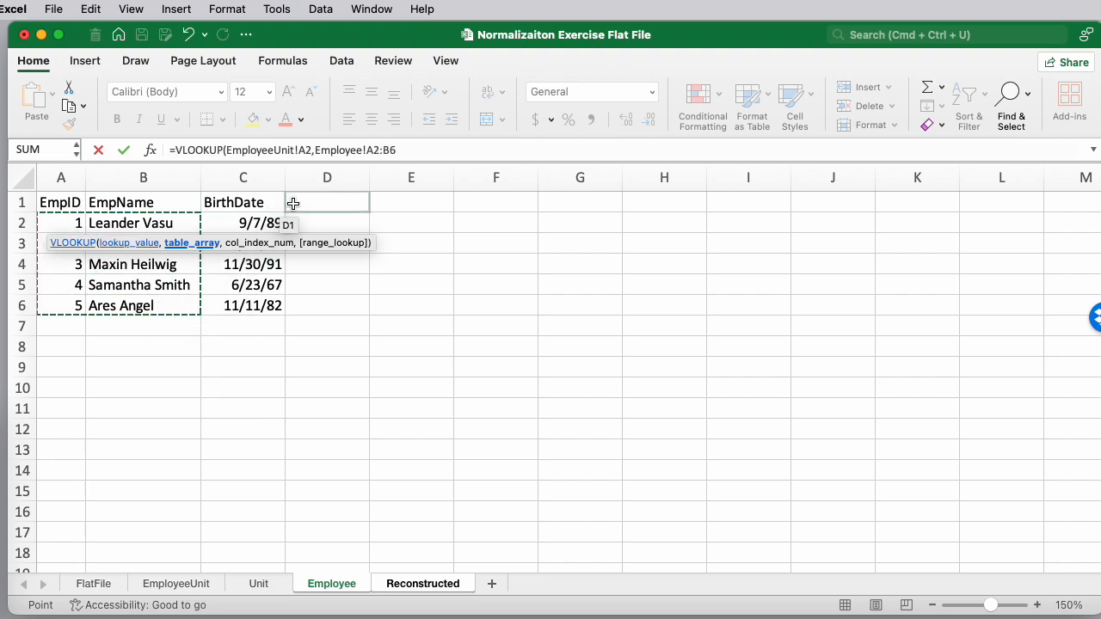
{"action": "type", "text": ",2"}
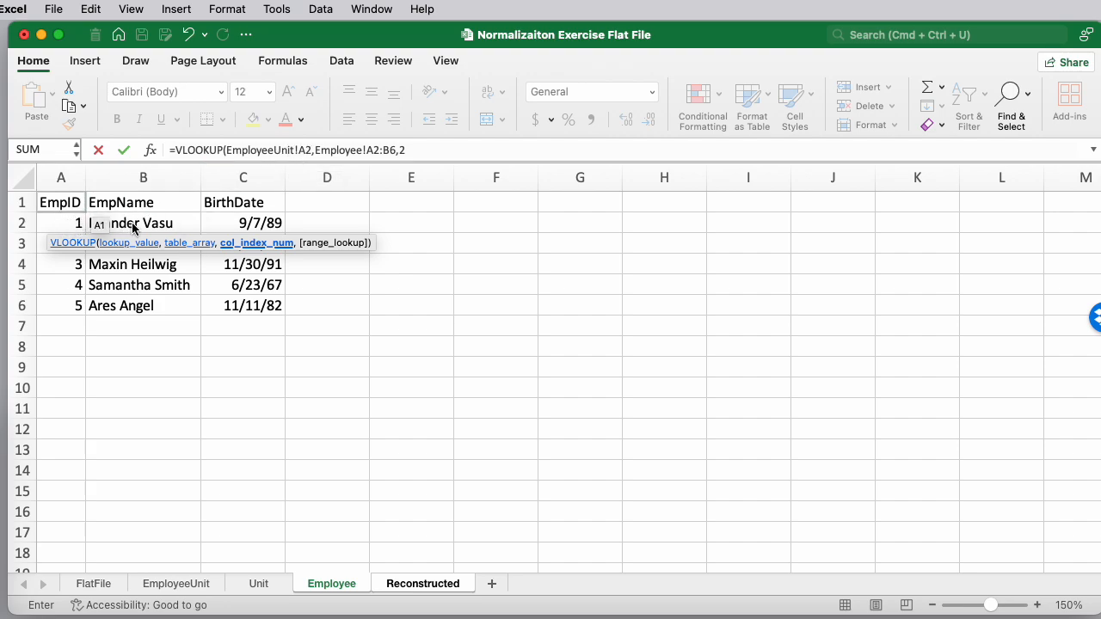
{"action": "left_click", "coordinate": [417, 149]}
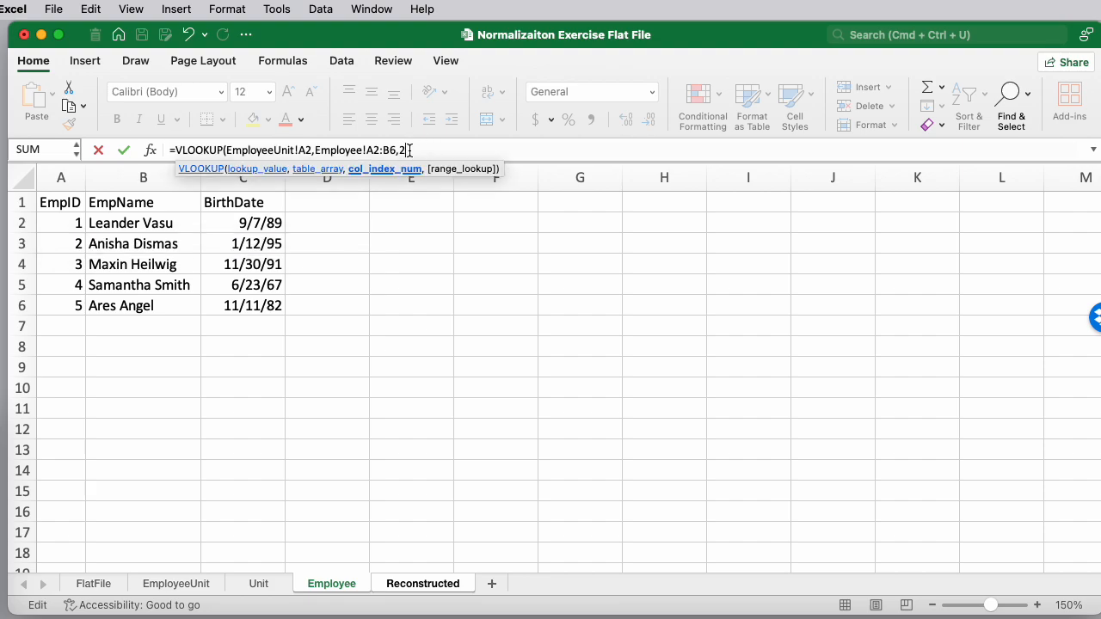
{"action": "type", "text": ",false"}
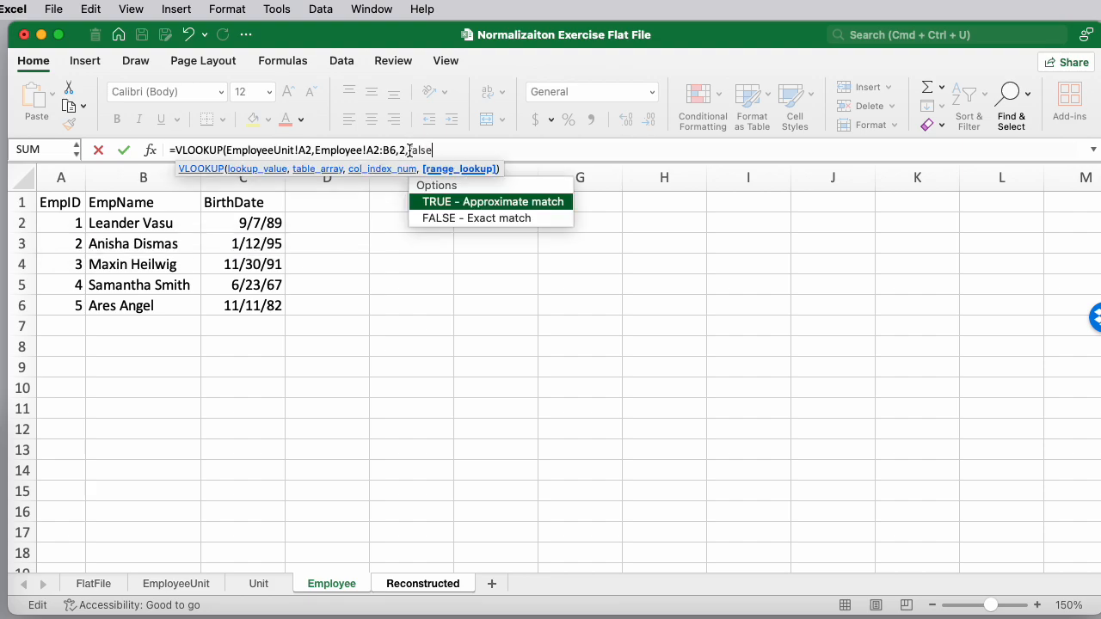
{"action": "type", "text": ")"}
{"action": "key", "text": "Return"}
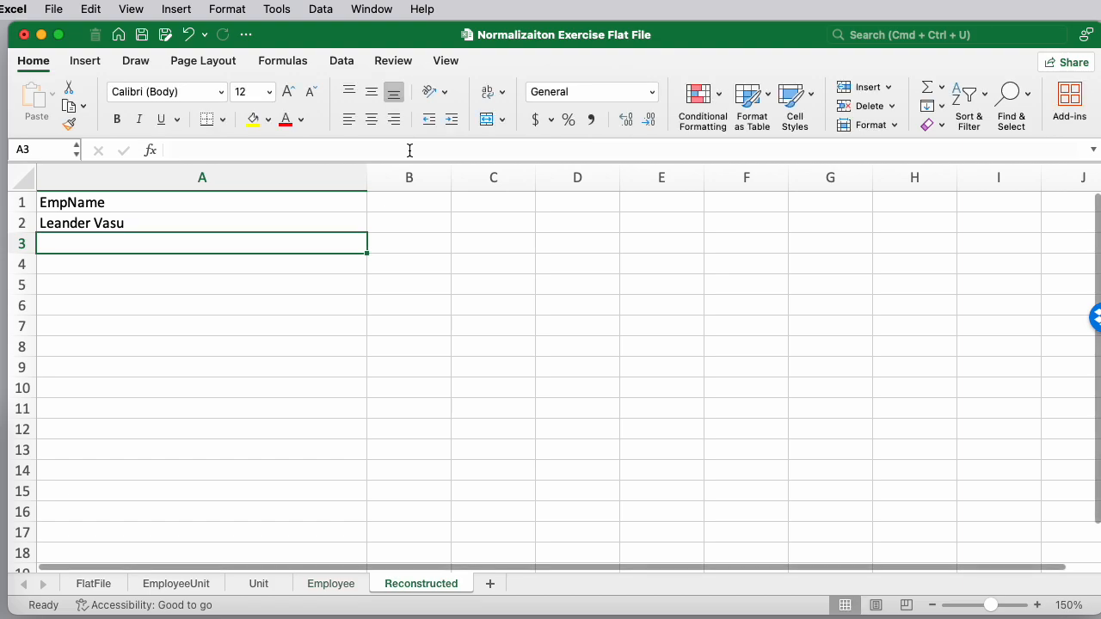
Make the lookup range's rows absolute so it reads Employee!A$2:B$6
{"action": "key", "text": "Up"}
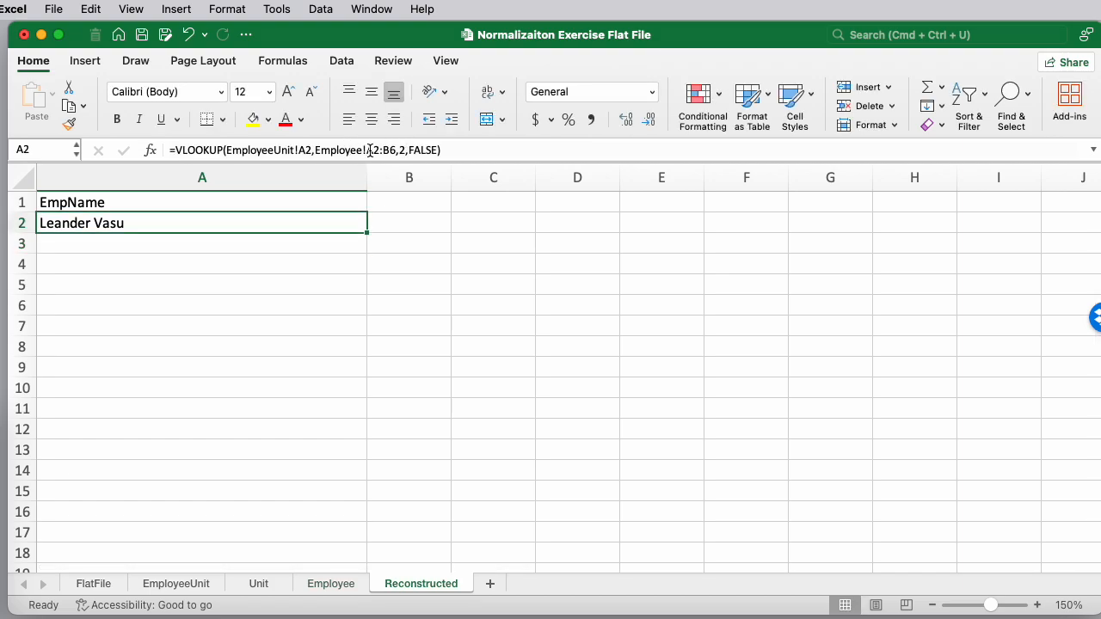
{"action": "left_click", "coordinate": [374, 151]}
{"action": "type", "text": "$"}
{"action": "left_click", "coordinate": [396, 151]}
{"action": "type", "text": "$"}
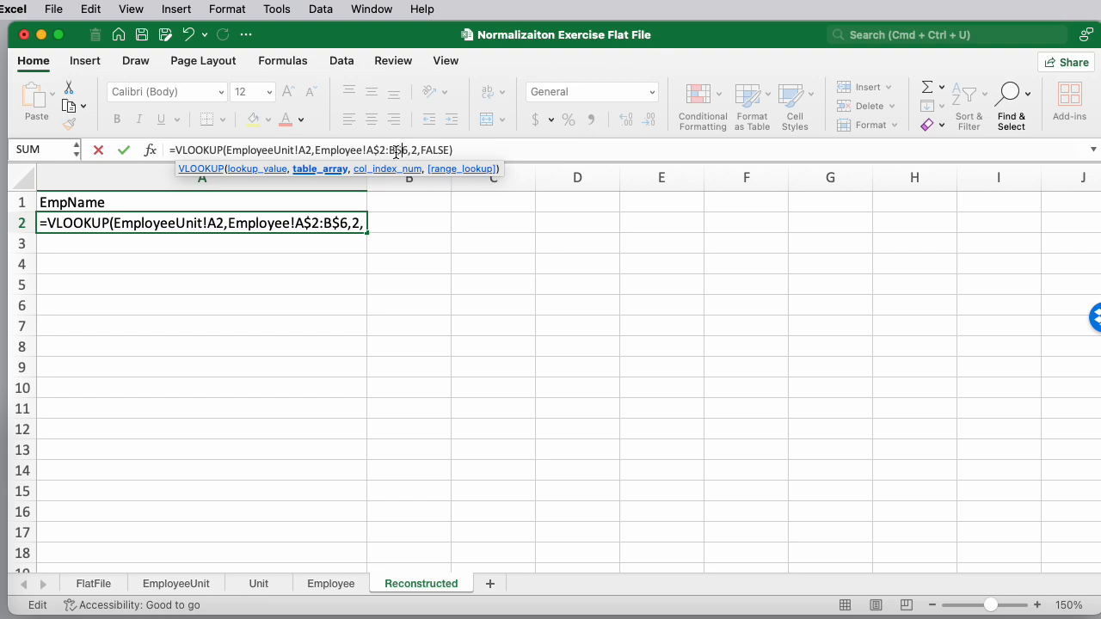
{"action": "key", "text": "Return"}
{"action": "key", "text": "Up"}
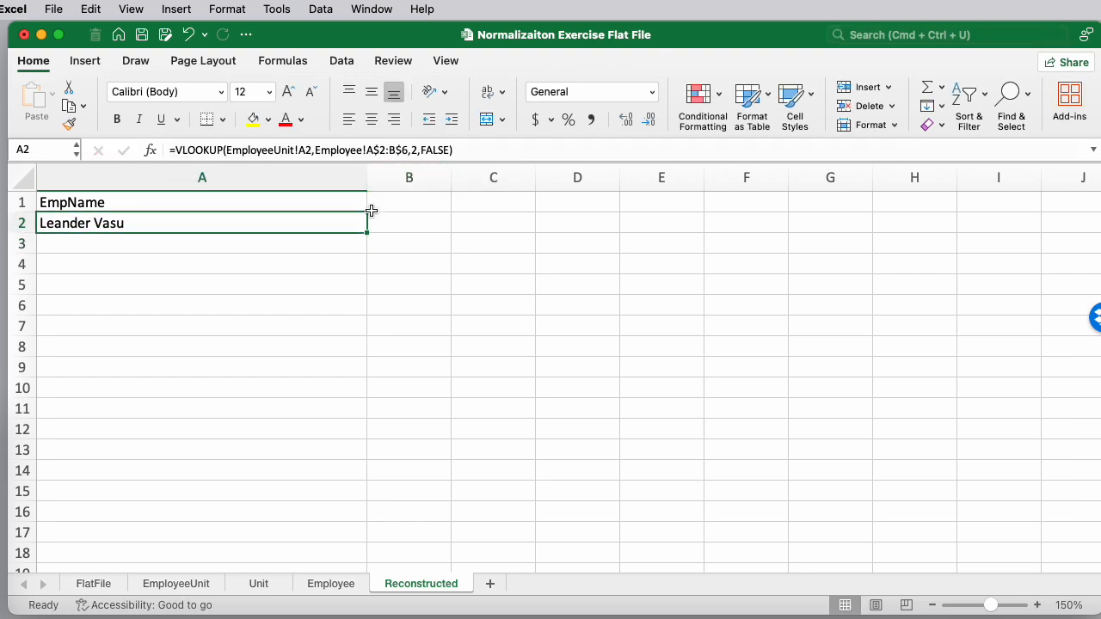
Fill the EmpName formula down through row 7, clear the extra row 8 cell, and narrow column A
{"action": "left_click_drag", "start_coordinate": [366, 233], "coordinate": [354, 353]}
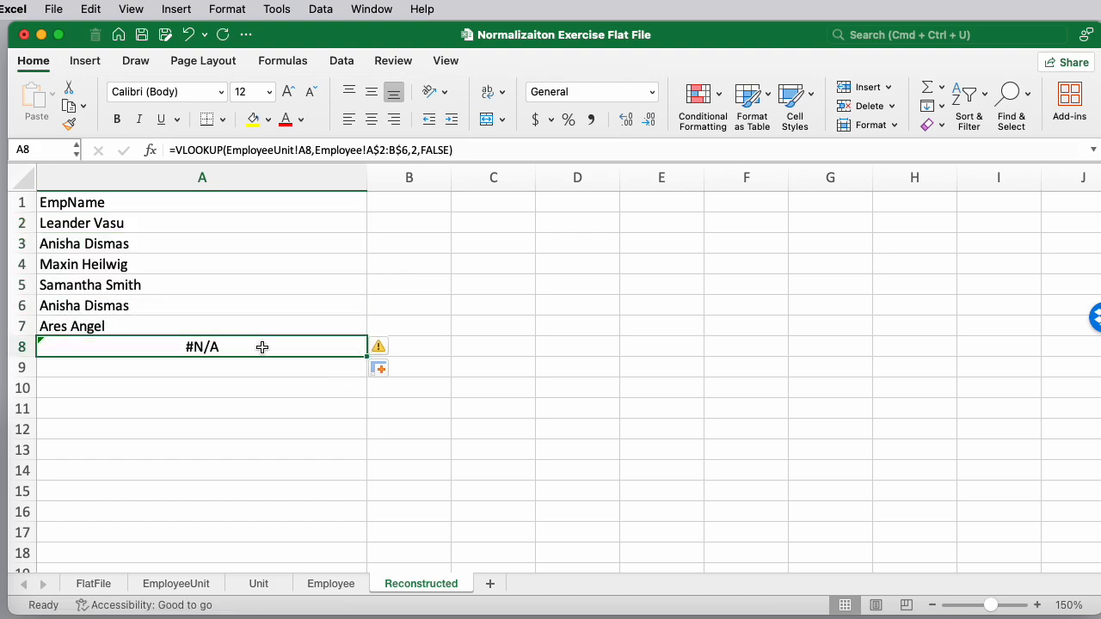
{"action": "key", "text": "Delete"}
{"action": "left_click_drag", "start_coordinate": [364, 176], "coordinate": [156, 196]}
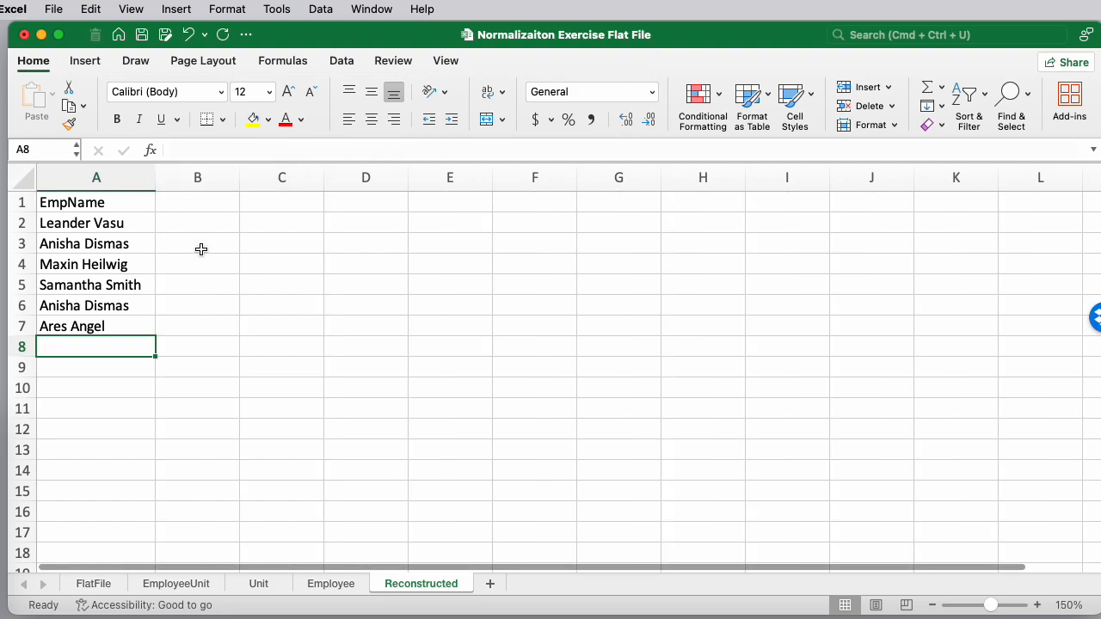
Enter the header BirthDate in cell B1 and widen column B
{"action": "left_click", "coordinate": [199, 205]}
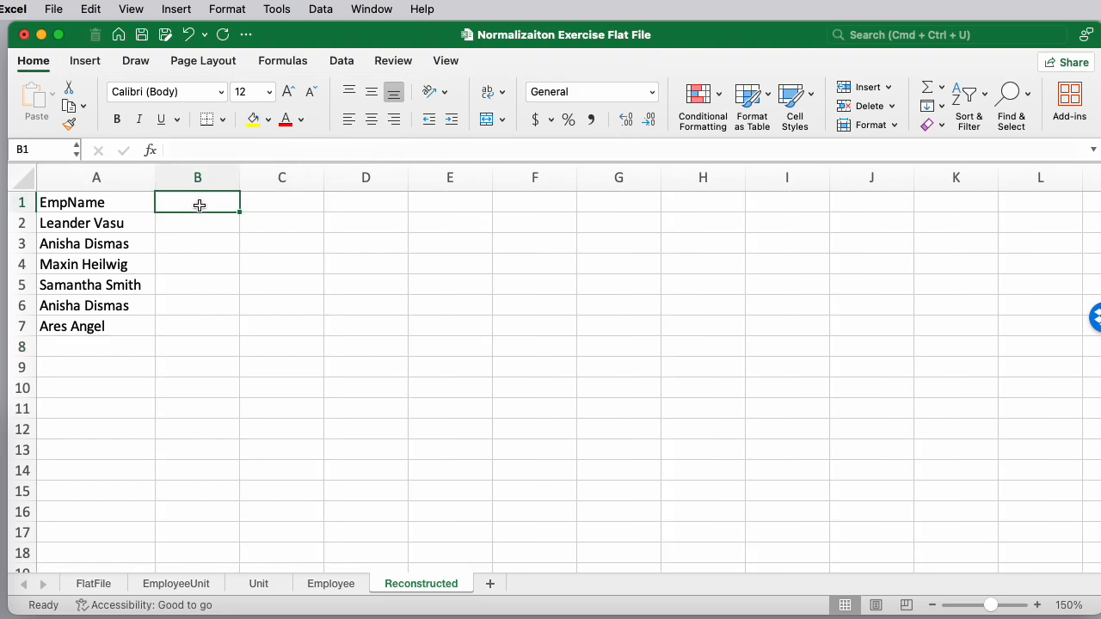
{"action": "type", "text": "Birth"}
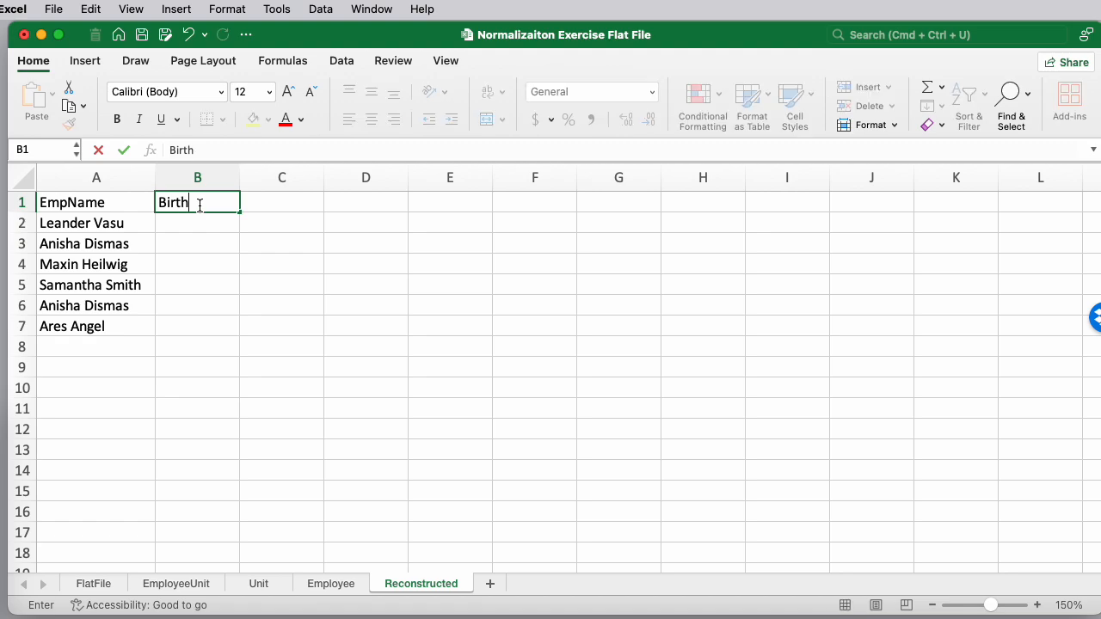
{"action": "type", "text": "Date"}
{"action": "key", "text": "Return"}
{"action": "left_click_drag", "start_coordinate": [239, 177], "coordinate": [501, 180]}
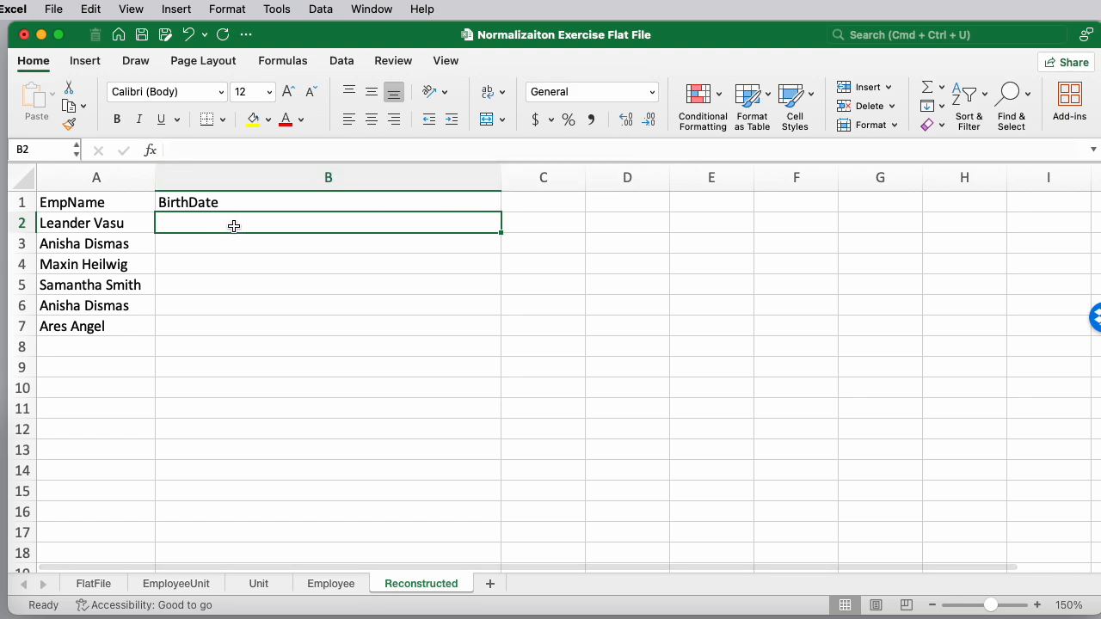
Enter in B2 a VLOOKUP of EmployeeUnit!A2 in Employee!A2:C6, returning column 3 with FALSE
{"action": "type", "text": "=vl"}
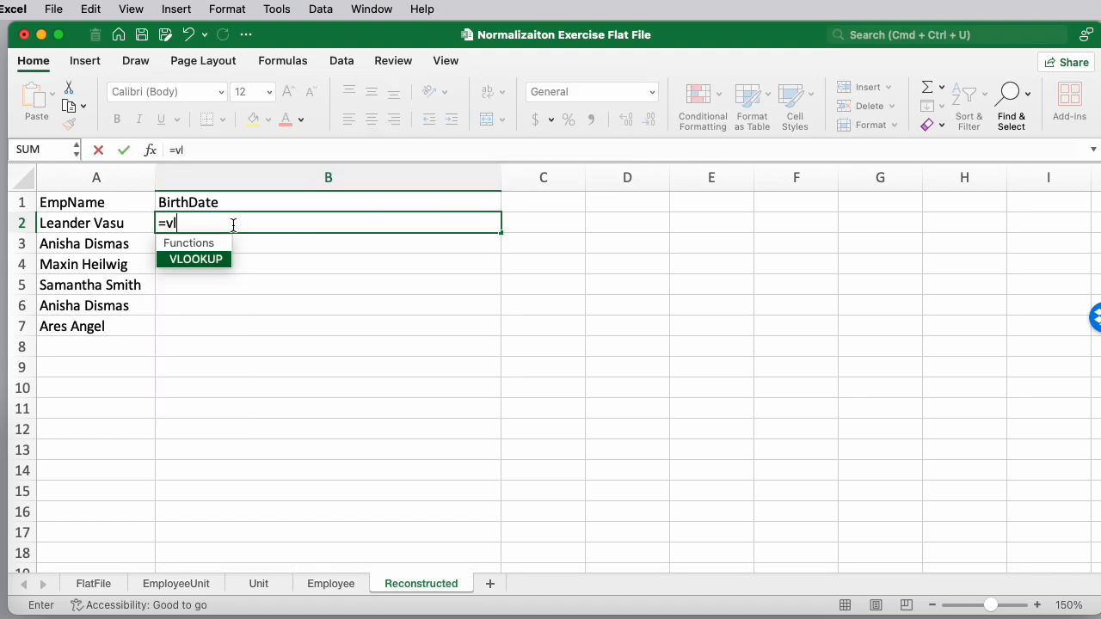
{"action": "double_click", "coordinate": [207, 260]}
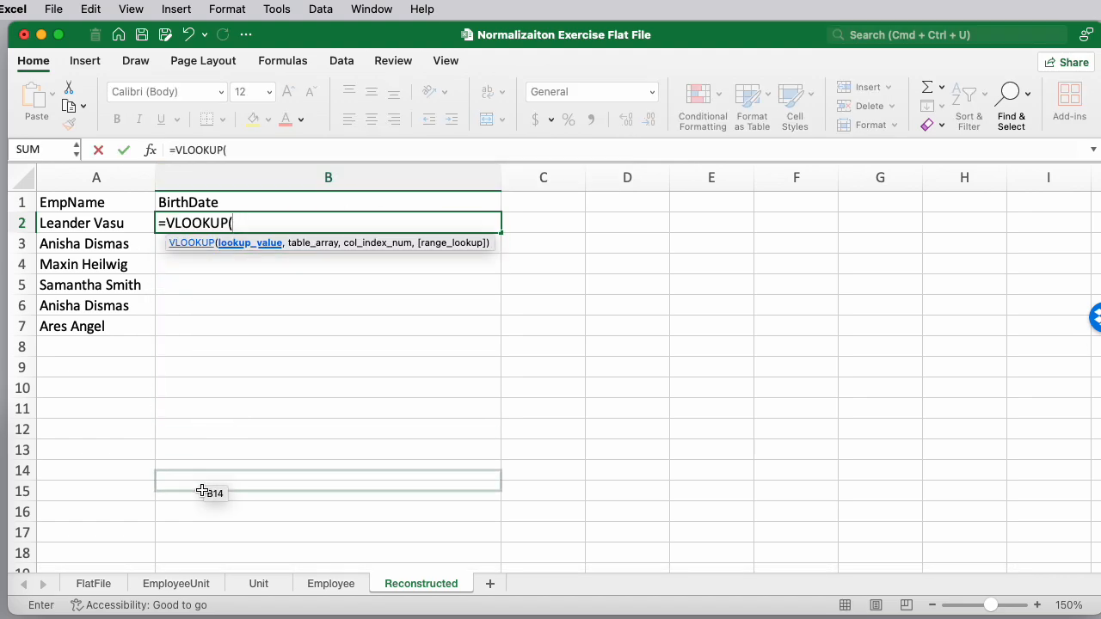
{"action": "left_click", "coordinate": [184, 585]}
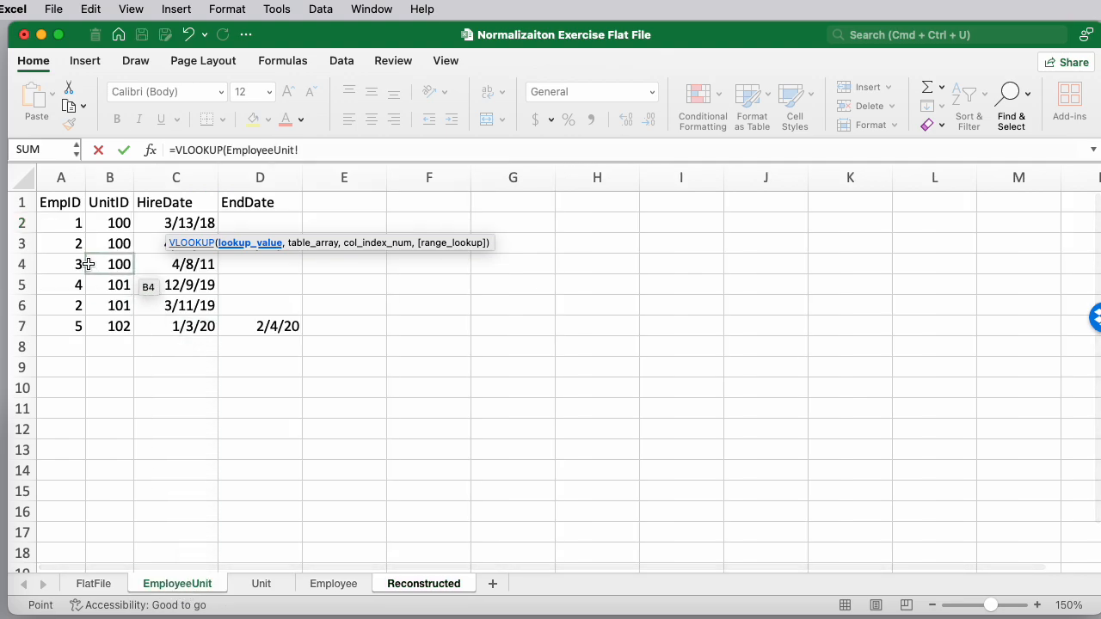
{"action": "left_click", "coordinate": [73, 223]}
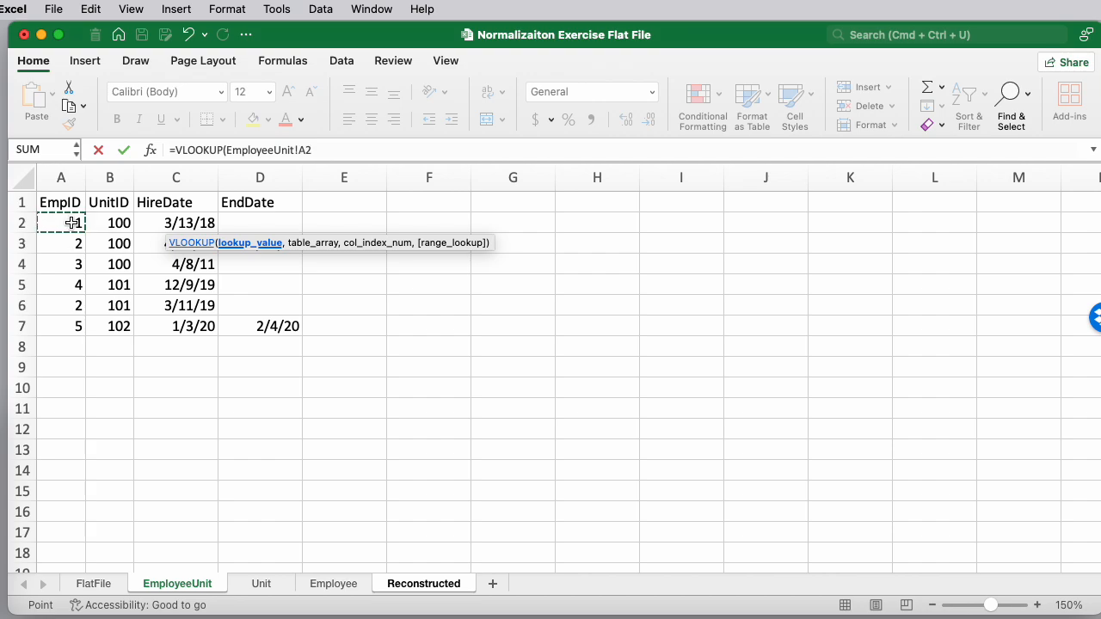
{"action": "type", "text": ","}
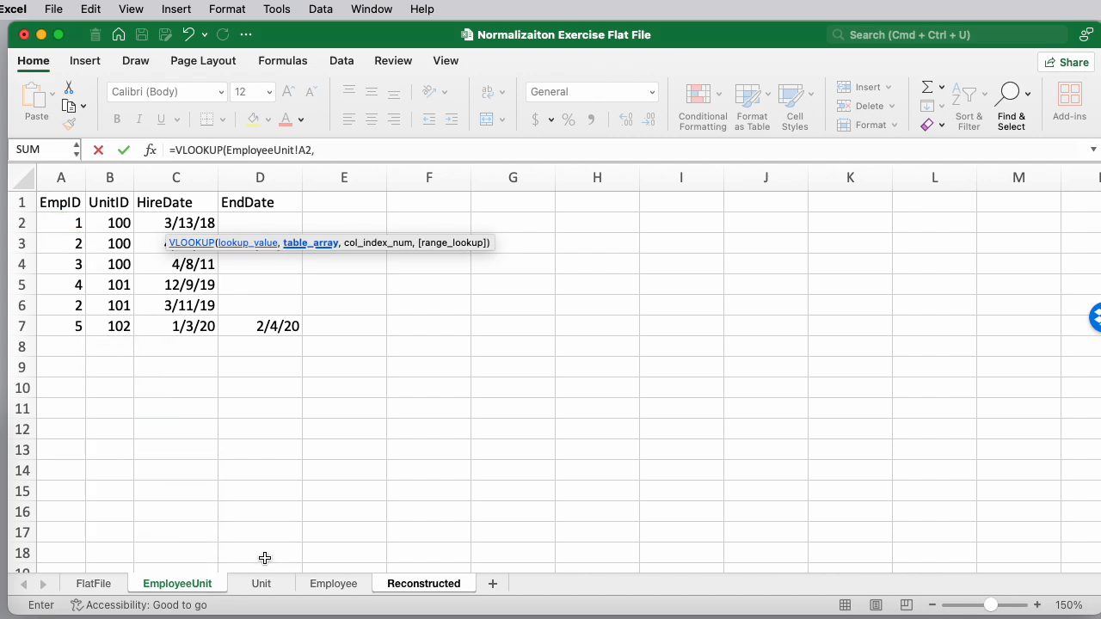
{"action": "left_click", "coordinate": [333, 584]}
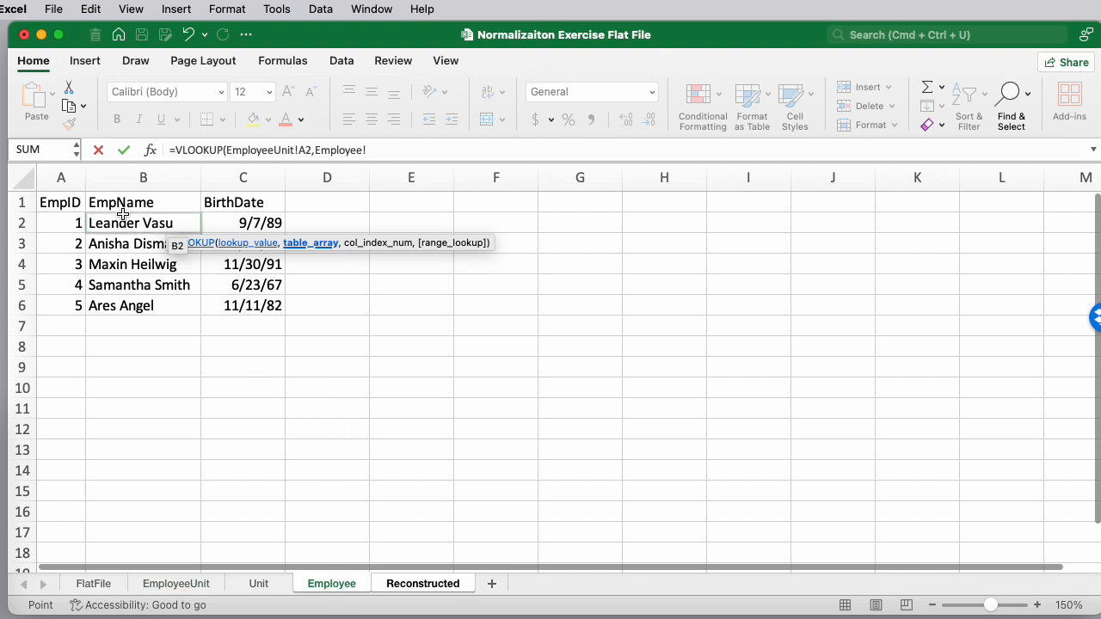
{"action": "left_click_drag", "start_coordinate": [60, 222], "coordinate": [252, 312]}
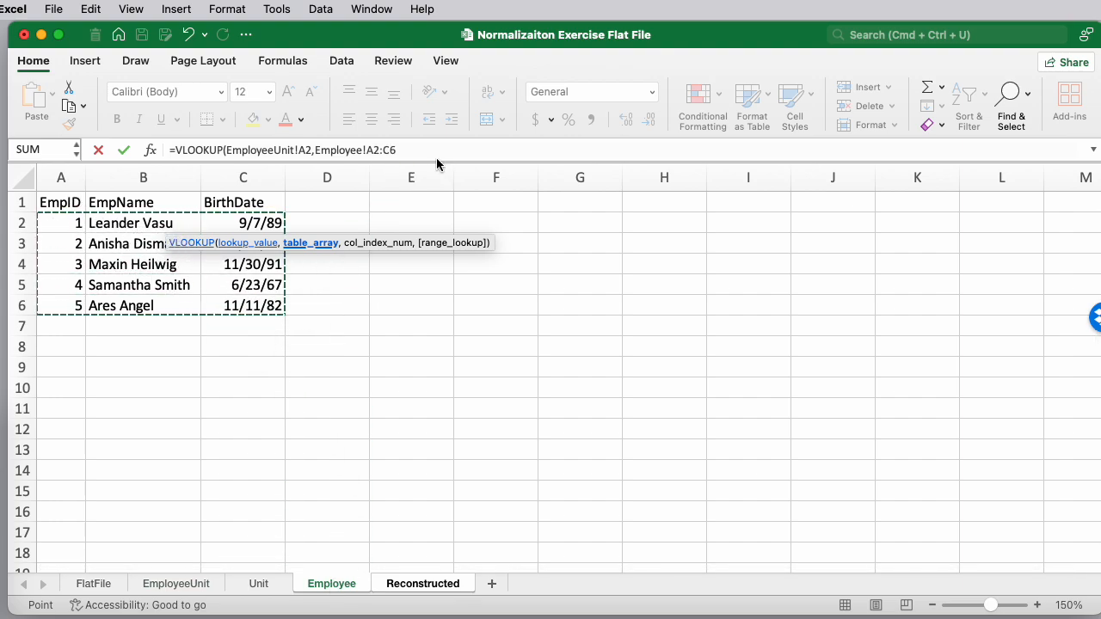
{"action": "type", "text": ","}
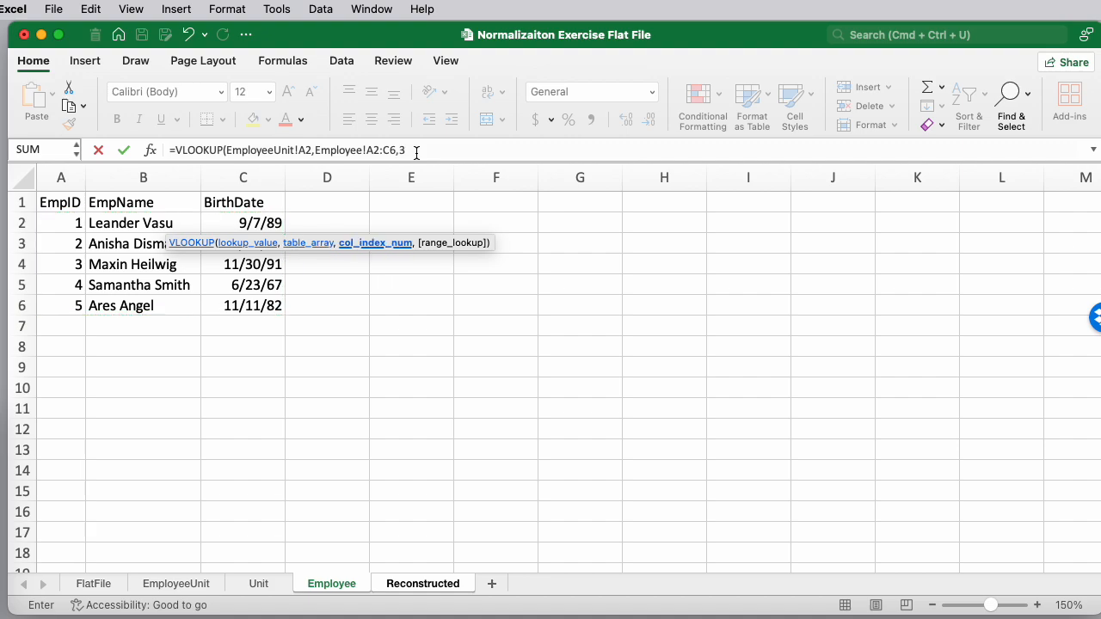
{"action": "type", "text": "3,"}
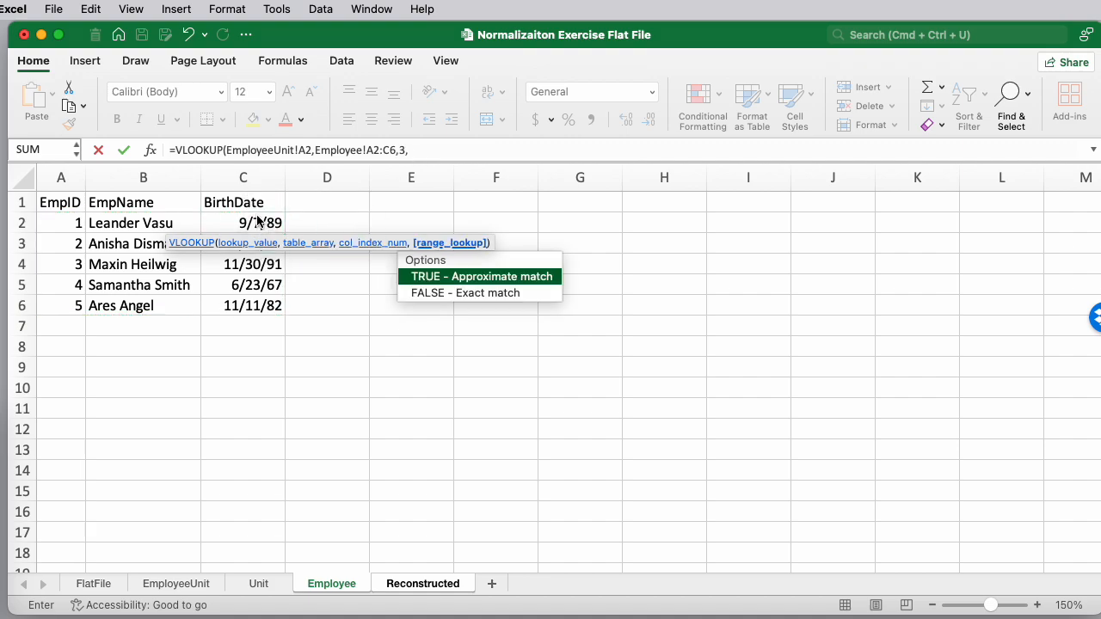
{"action": "type", "text": "false)"}
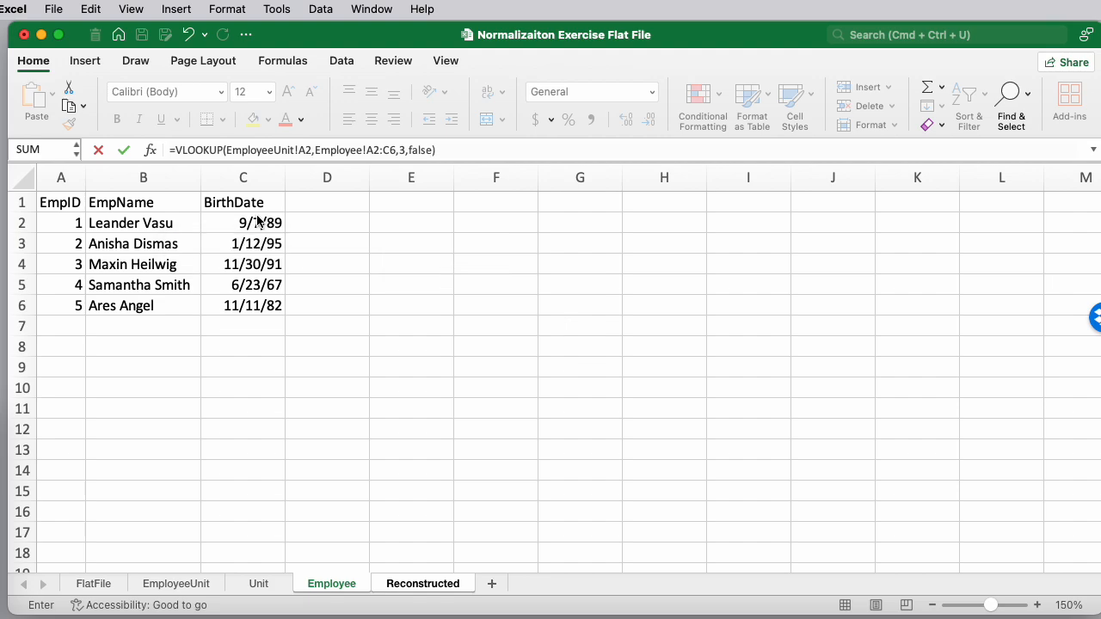
{"action": "key", "text": "Return"}
Make the BirthDate lookup range's rows absolute so it reads Employee!A$2:C$6
{"action": "left_click", "coordinate": [271, 220]}
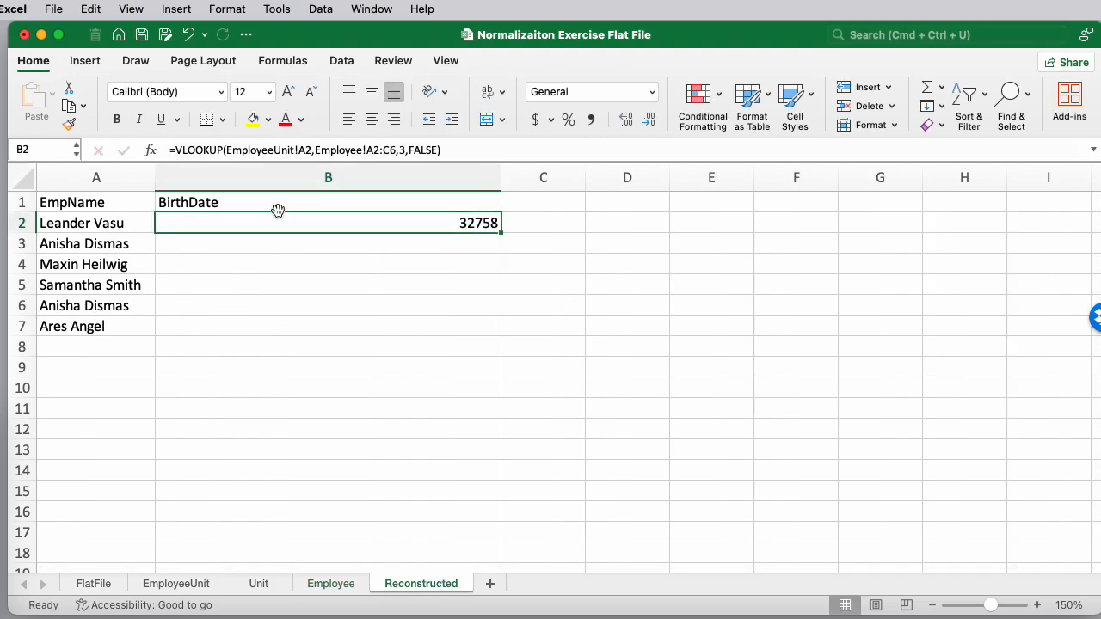
{"action": "left_click", "coordinate": [372, 150]}
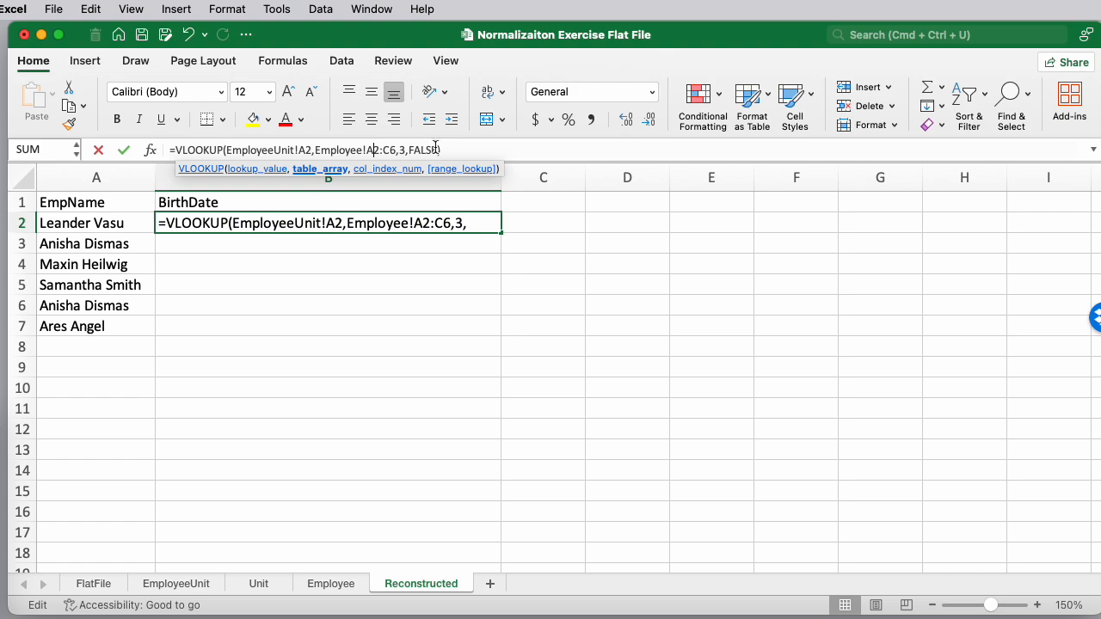
{"action": "type", "text": "$"}
{"action": "left_click", "coordinate": [393, 150]}
{"action": "type", "text": "$"}
{"action": "key", "text": "Return"}
{"action": "key", "text": "Up"}
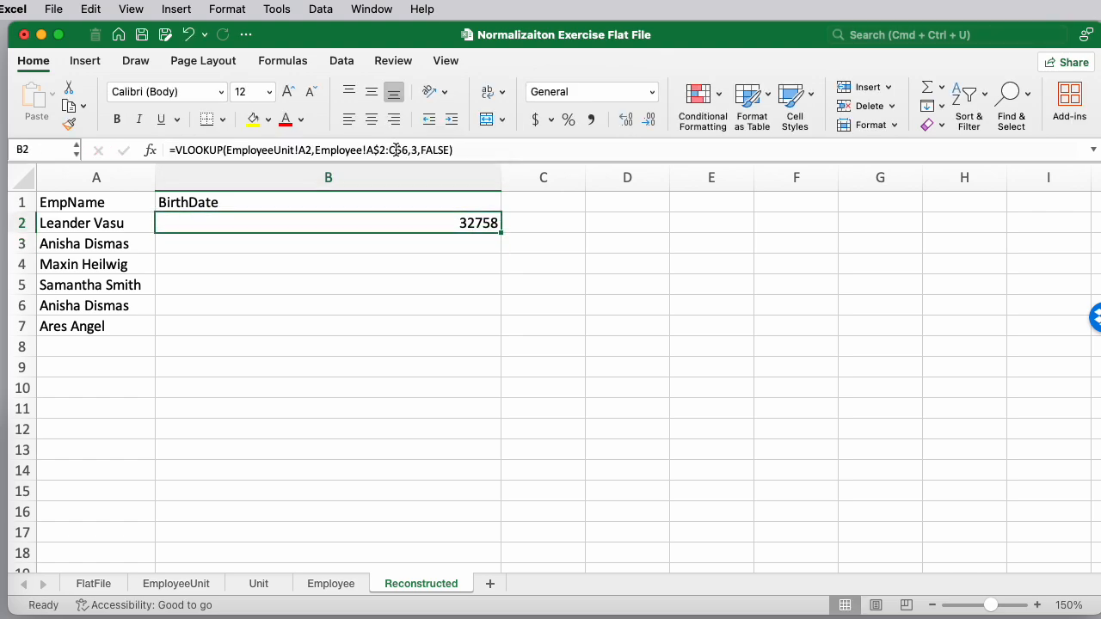
Format the BirthDate cell B2 as Short Date and compare with the Employee sheet's dates
{"action": "left_click", "coordinate": [652, 92]}
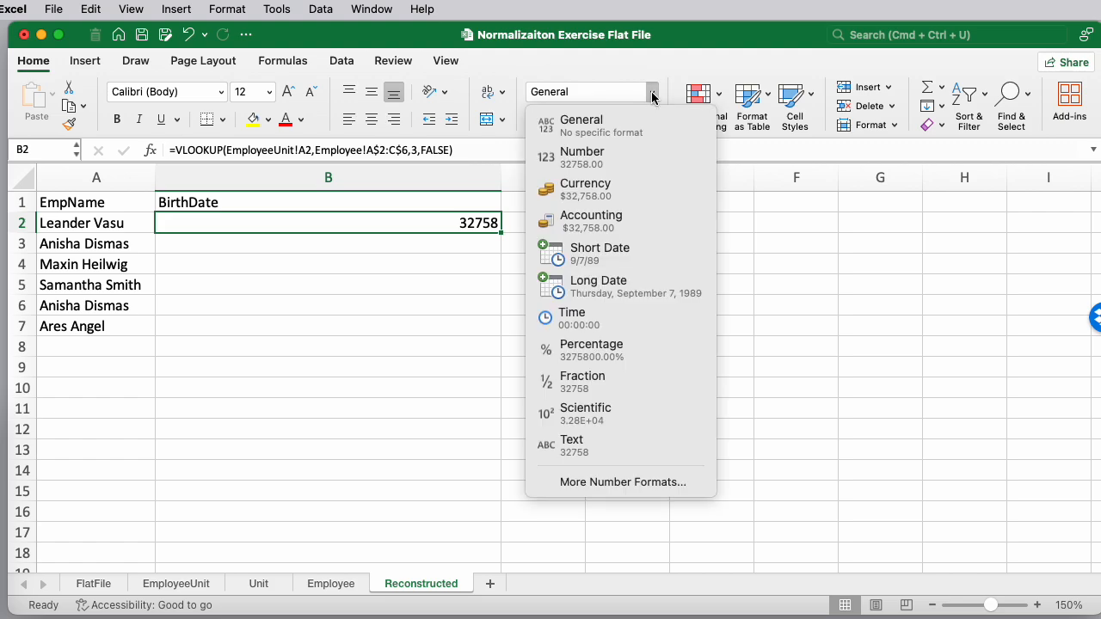
{"action": "left_click", "coordinate": [605, 254]}
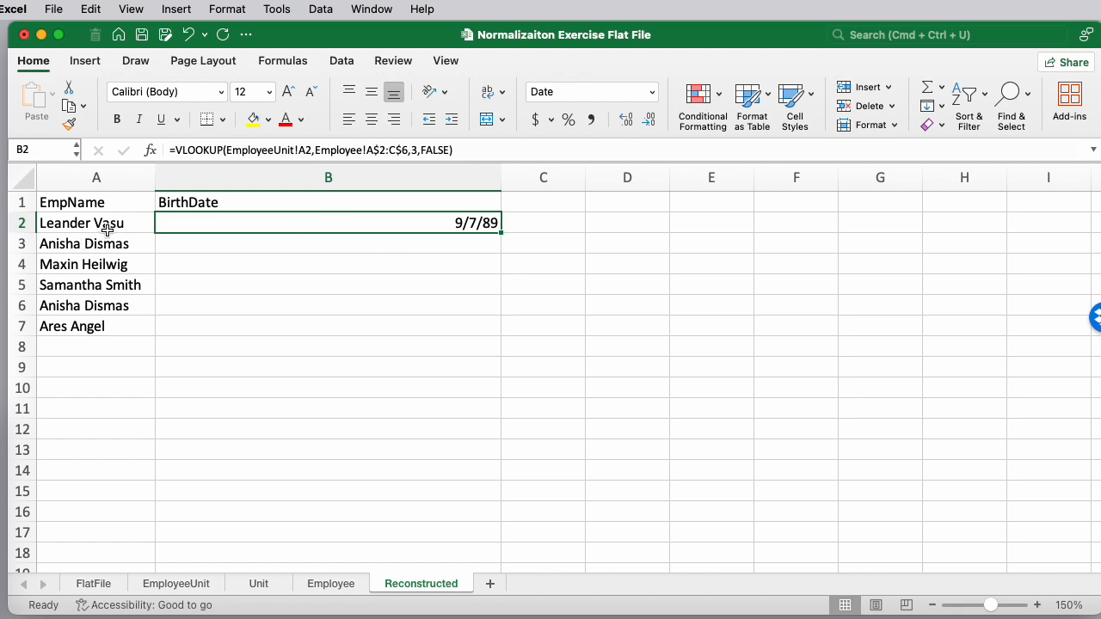
{"action": "left_click", "coordinate": [332, 585]}
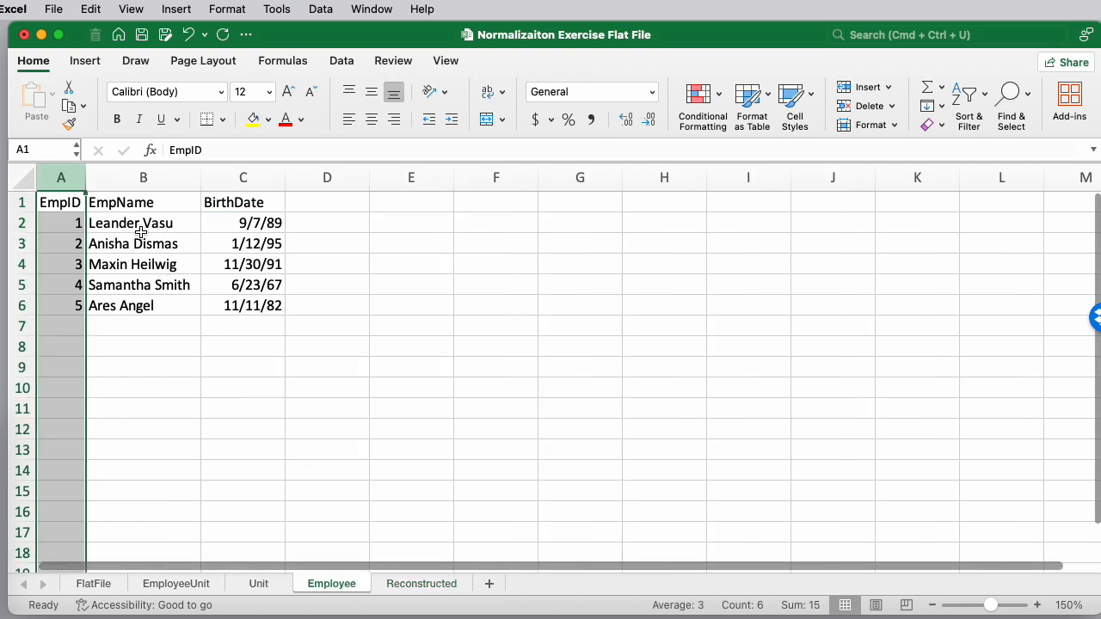
{"action": "left_click", "coordinate": [430, 585]}
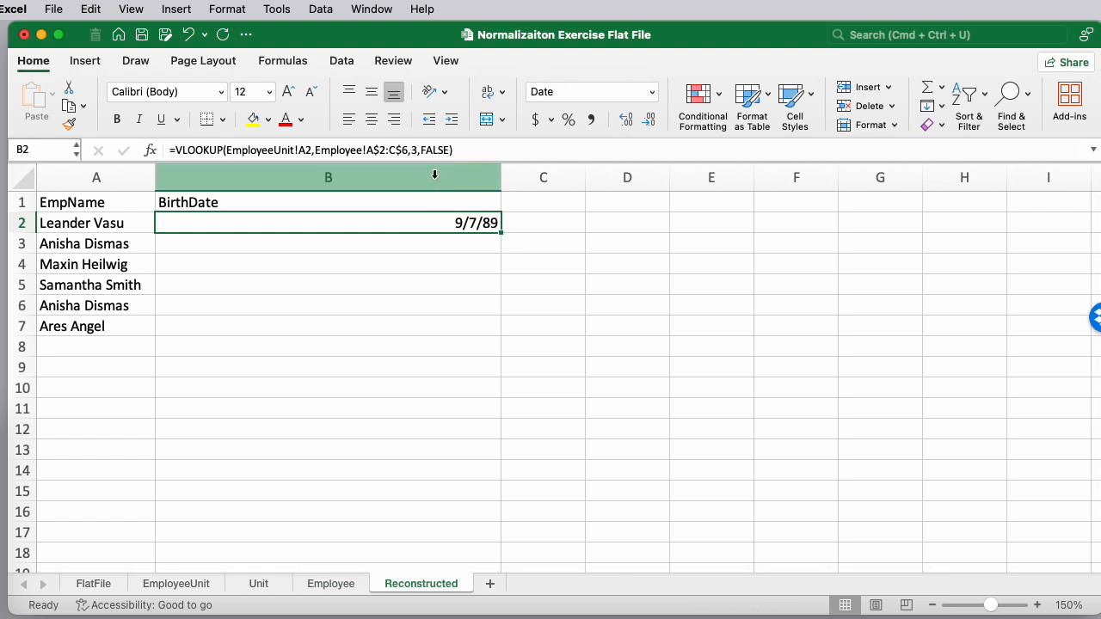
Fill the BirthDate formula down through row 7 and narrow column B
{"action": "left_click_drag", "start_coordinate": [502, 234], "coordinate": [489, 336]}
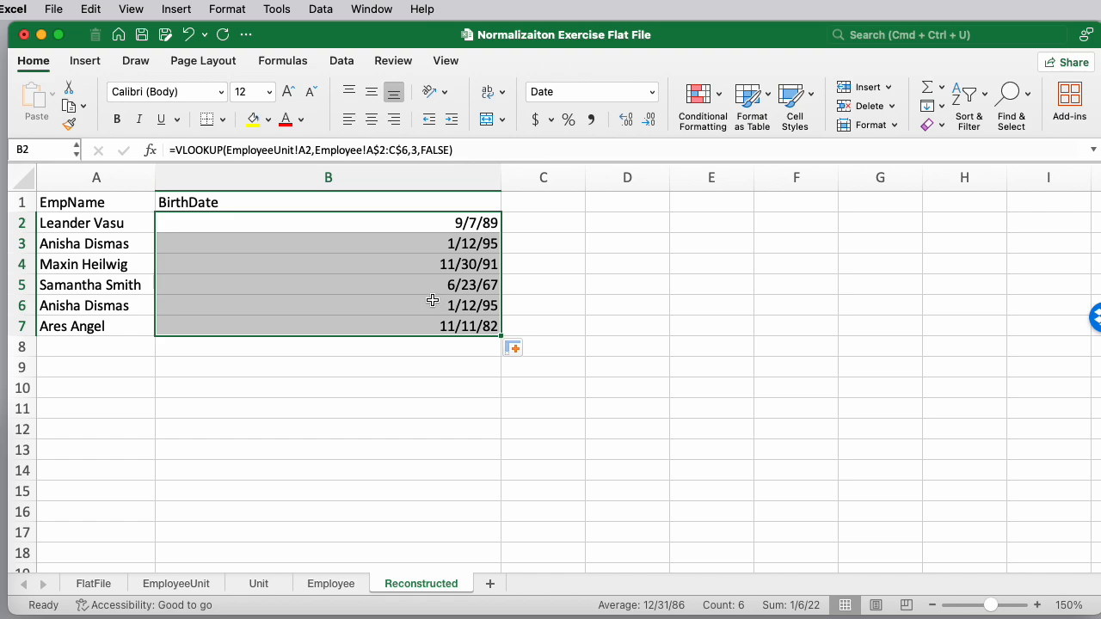
{"action": "left_click_drag", "start_coordinate": [502, 179], "coordinate": [227, 182]}
Enter the header Unit in cell C1
{"action": "left_click", "coordinate": [308, 204]}
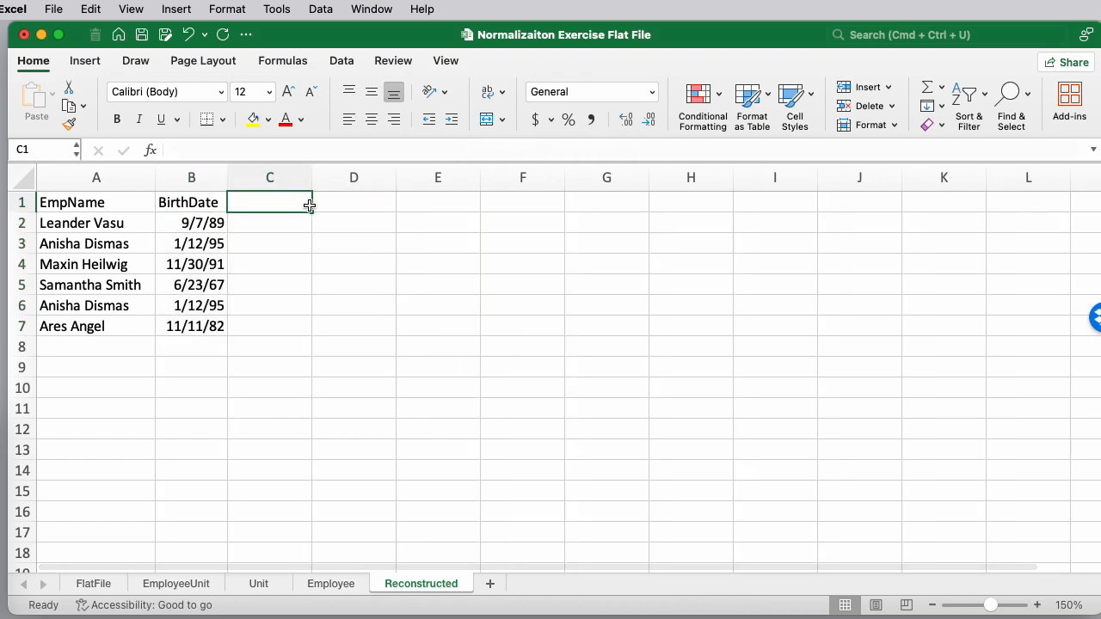
{"action": "type", "text": "Un"}
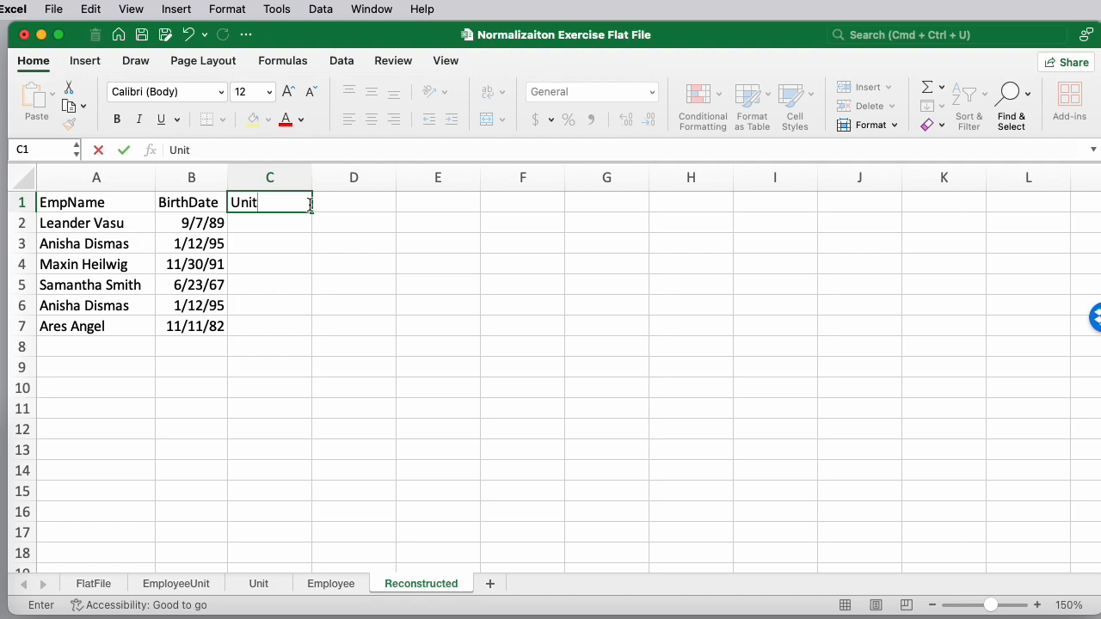
{"action": "type", "text": "it"}
{"action": "key", "text": "Return"}
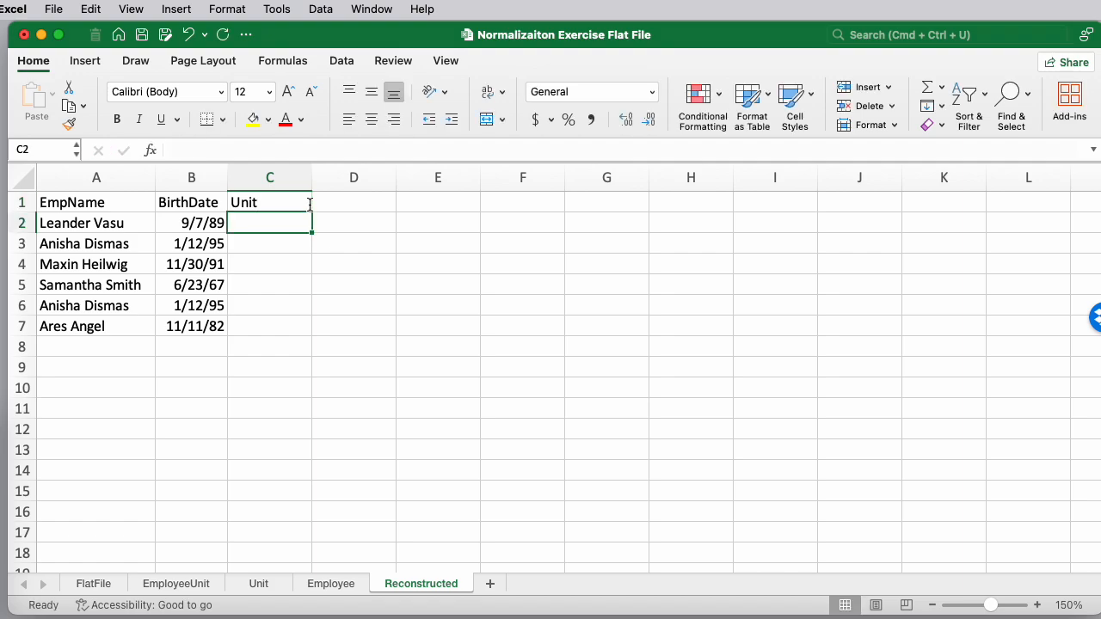
{"action": "left_click", "coordinate": [181, 584]}
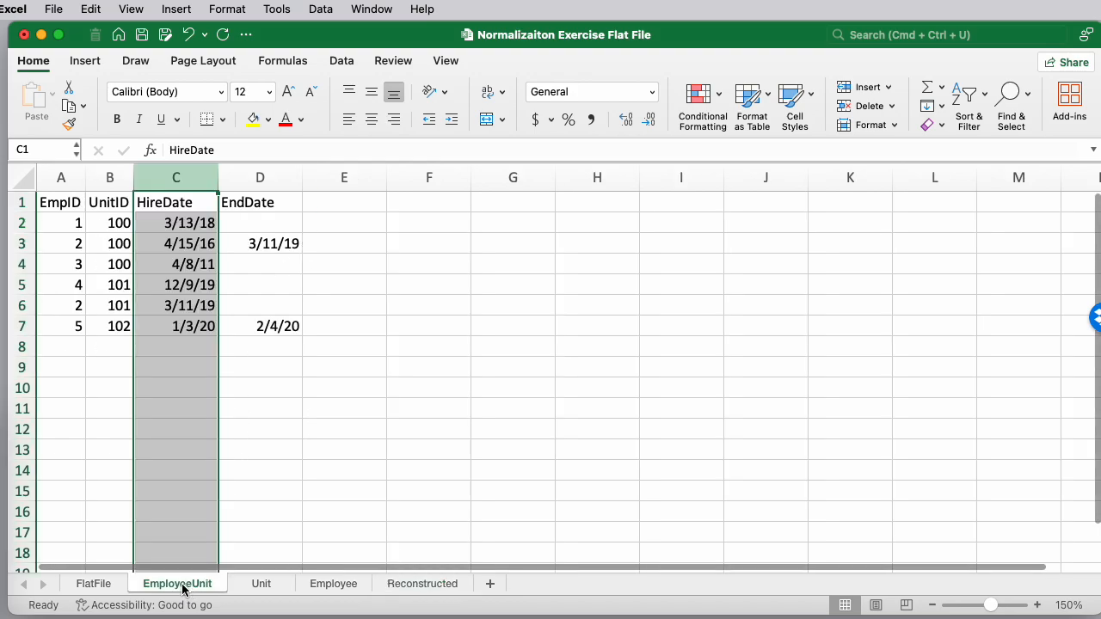
{"action": "left_click", "coordinate": [90, 222]}
{"action": "left_click", "coordinate": [422, 585]}
{"action": "type", "text": "="}
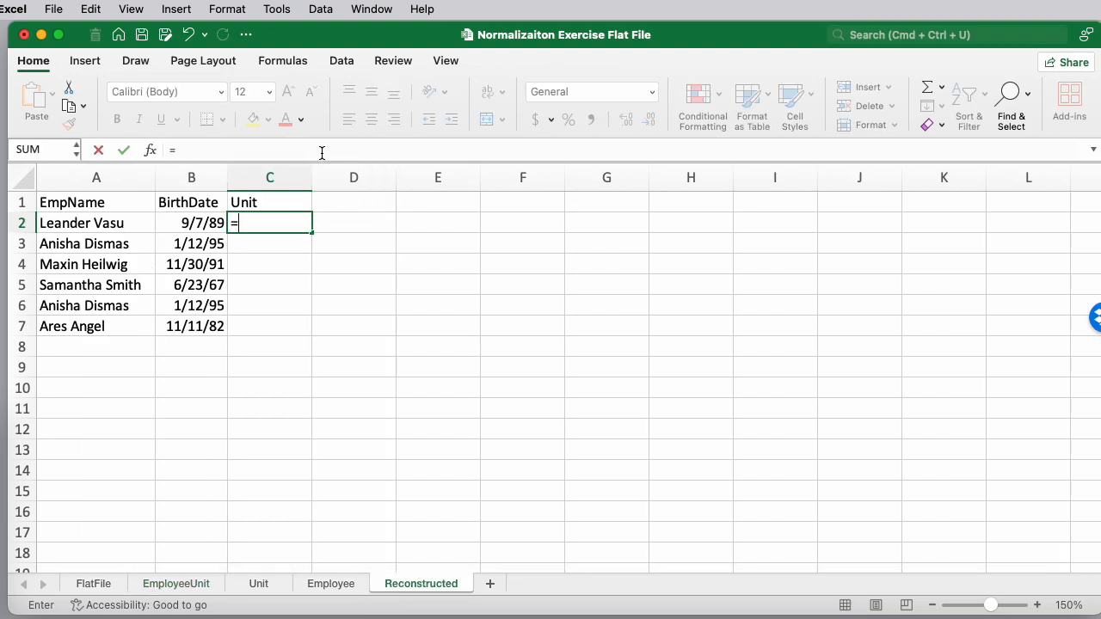
{"action": "key", "text": "Escape"}
Widen column C and enter in C2 a VLOOKUP of EmployeeUnit!B2 in Unit!A2:B4, returning column 2 with FALSE
{"action": "left_click_drag", "start_coordinate": [313, 175], "coordinate": [560, 177]}
{"action": "type", "text": "=vlookup"}
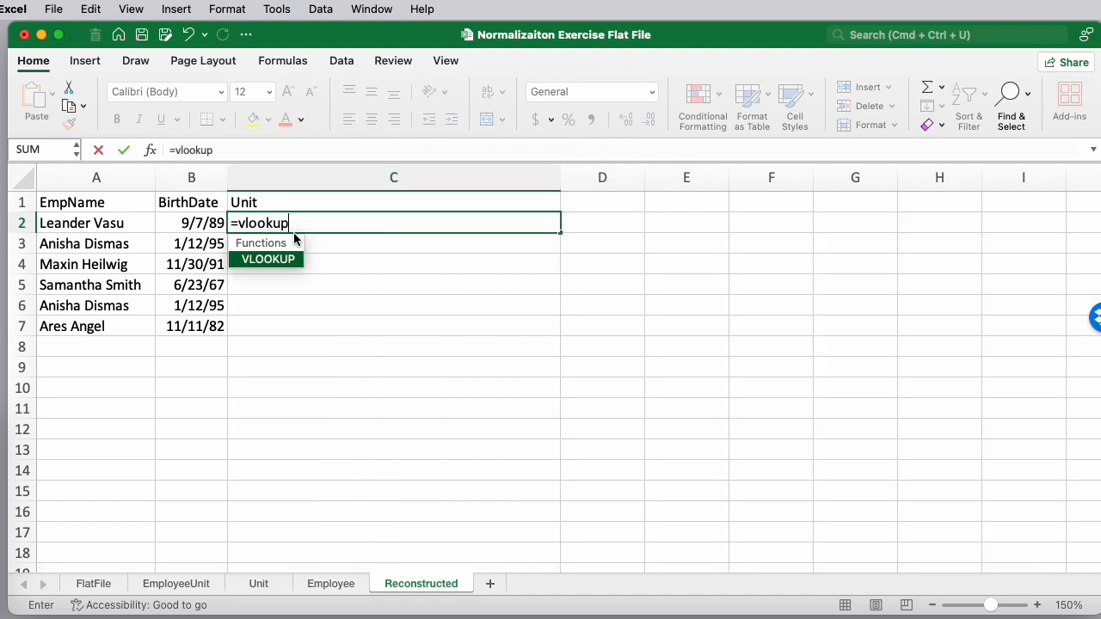
{"action": "double_click", "coordinate": [273, 258]}
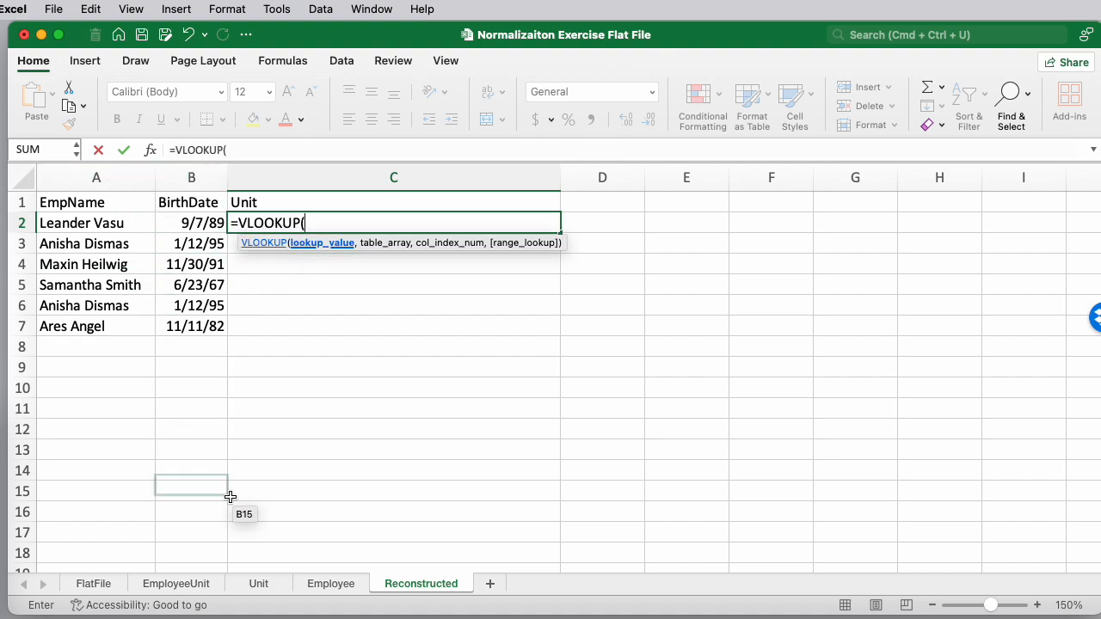
{"action": "left_click", "coordinate": [206, 584]}
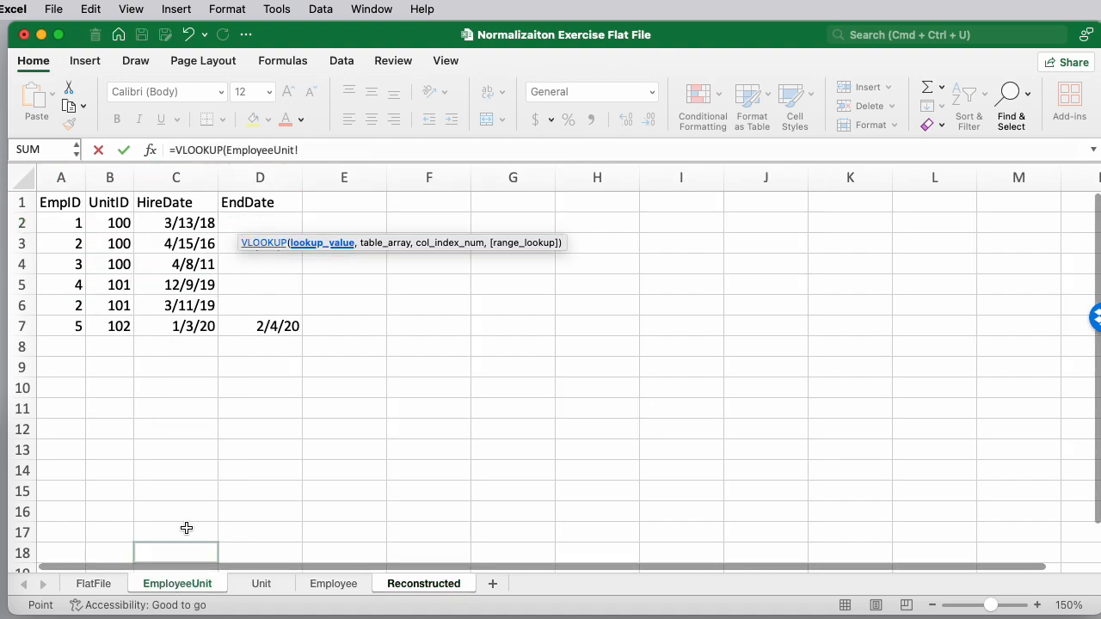
{"action": "left_click", "coordinate": [123, 223]}
{"action": "type", "text": ","}
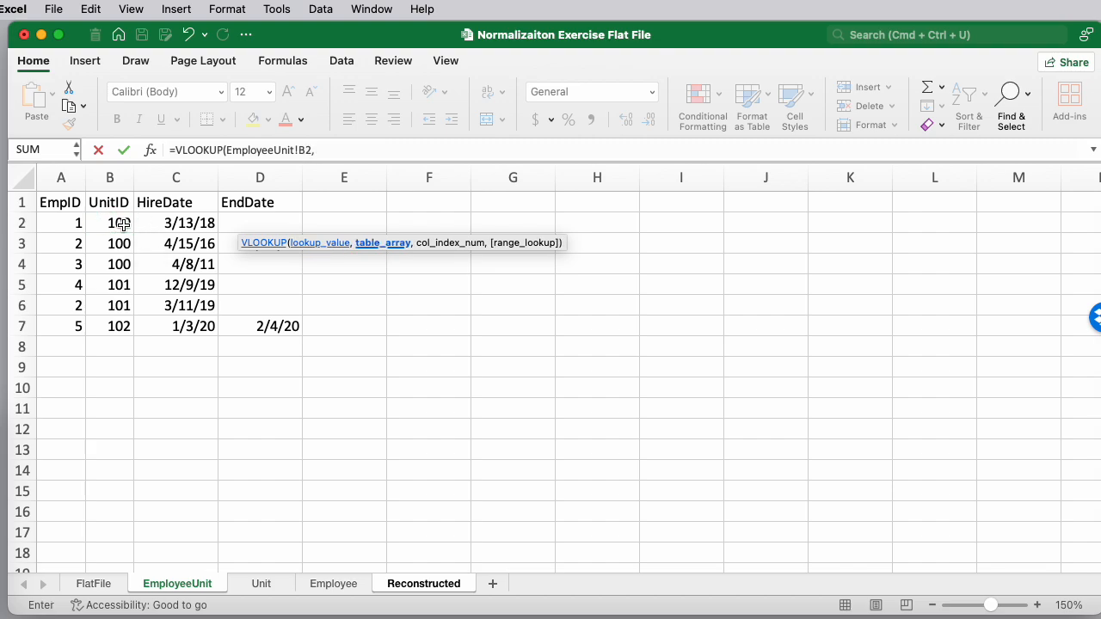
{"action": "left_click", "coordinate": [265, 585]}
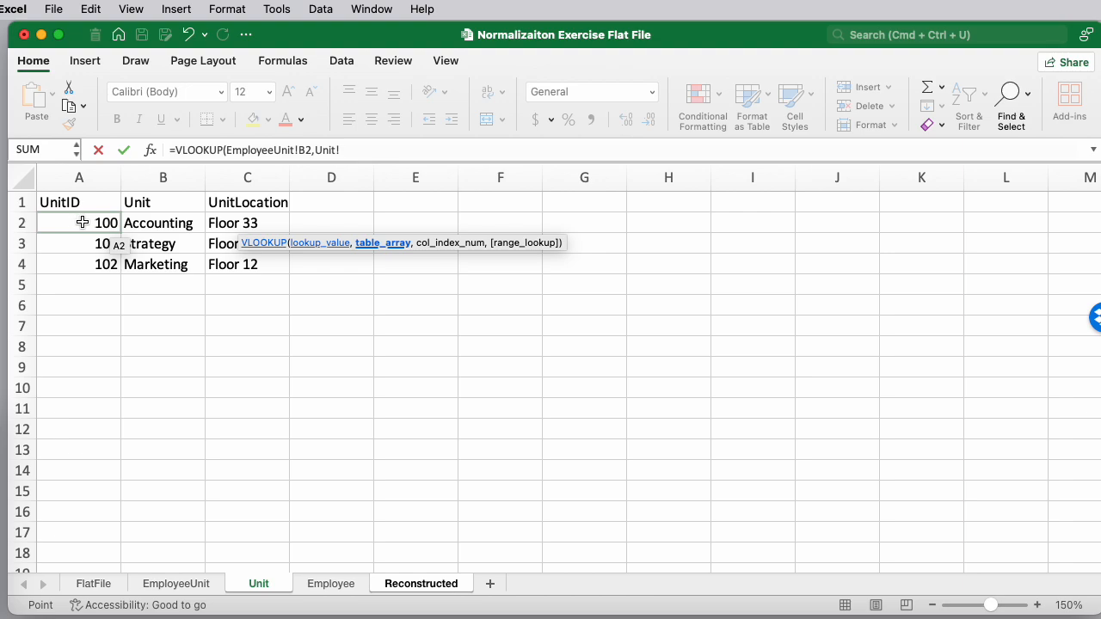
{"action": "left_click_drag", "start_coordinate": [82, 223], "coordinate": [166, 263]}
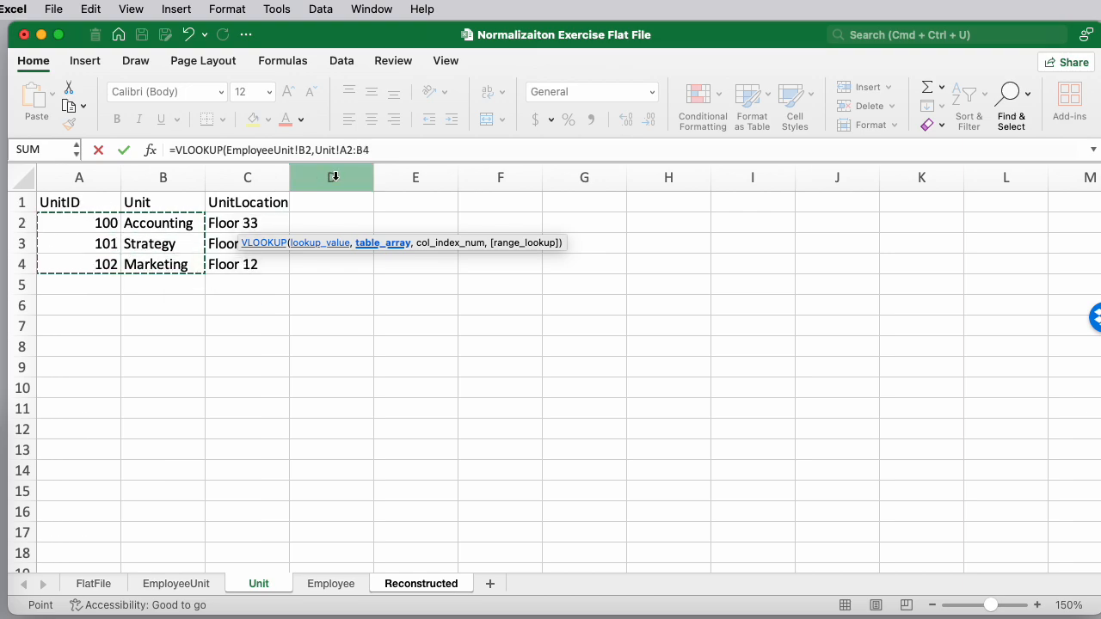
{"action": "type", "text": ",2"}
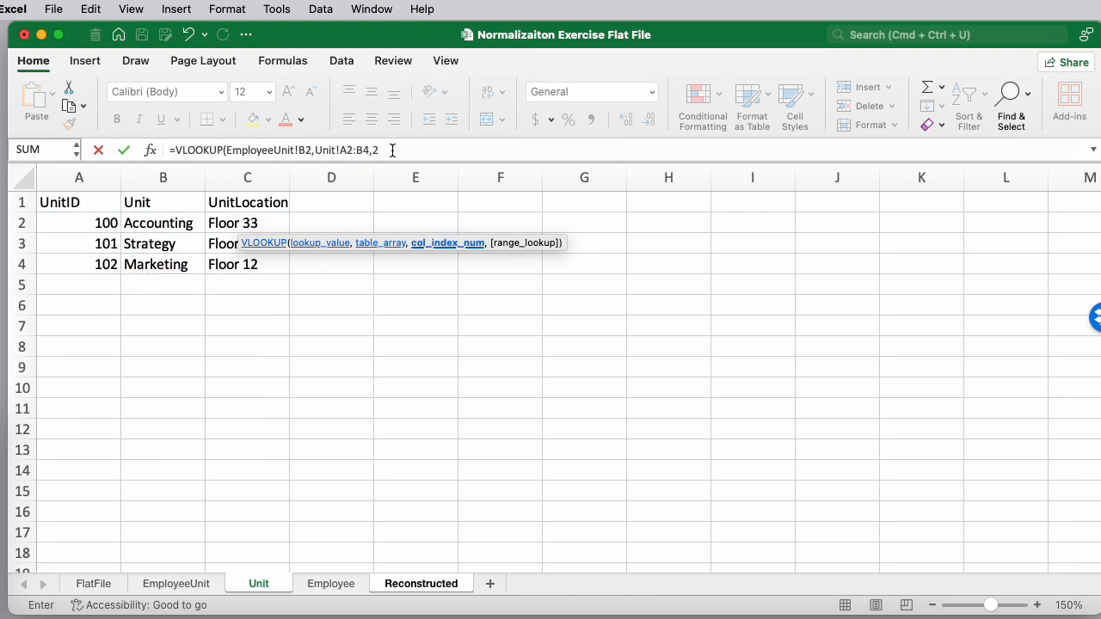
{"action": "type", "text": ",false)"}
{"action": "key", "text": "Return"}
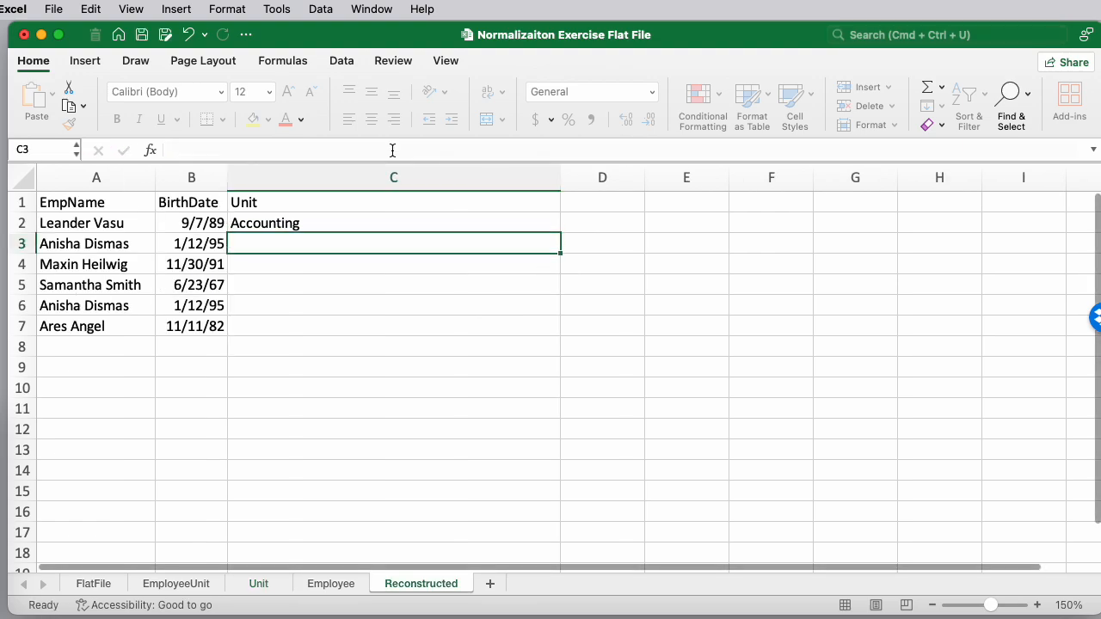
Make the Unit lookup range's rows absolute as Unit!A$2:B$4 and fill the Unit formula down through row 7
{"action": "key", "text": "Up"}
{"action": "left_click", "coordinate": [344, 151]}
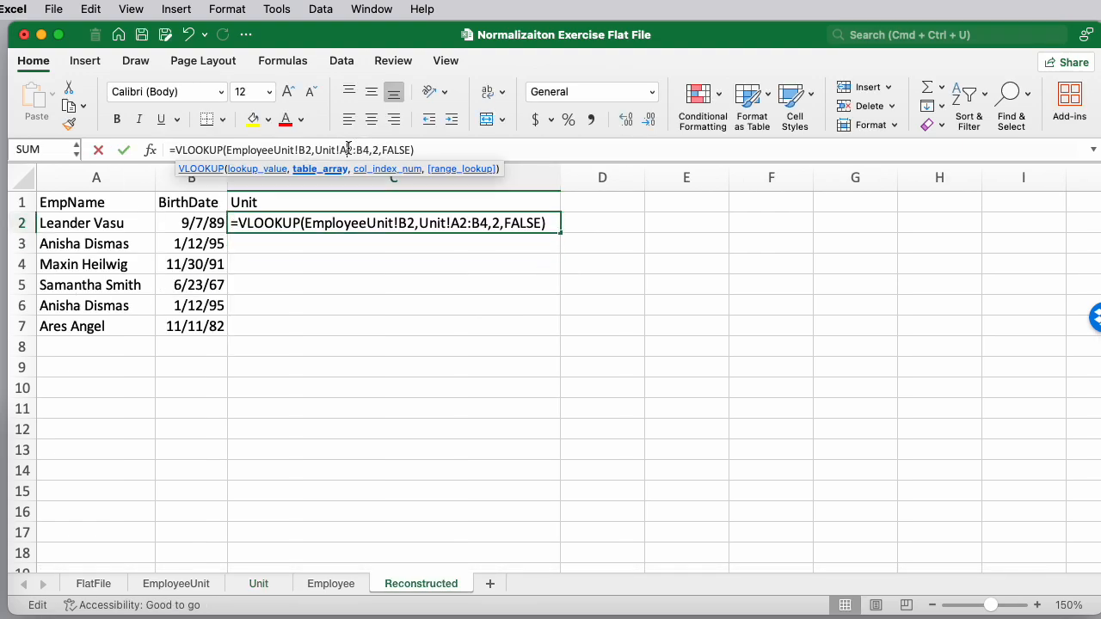
{"action": "type", "text": "$"}
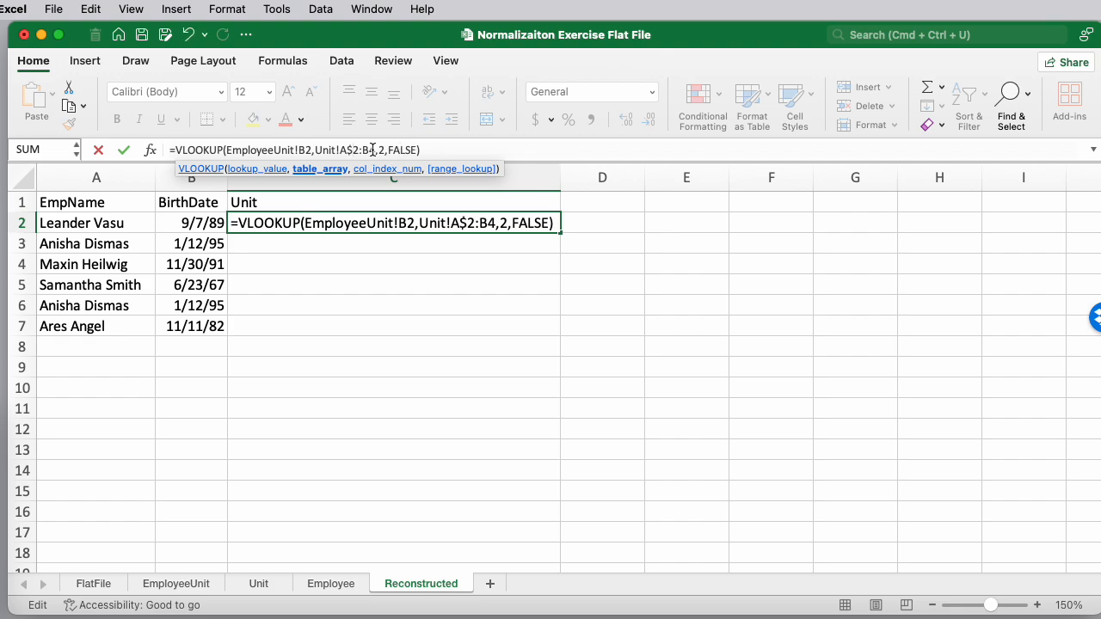
{"action": "left_click", "coordinate": [373, 151]}
{"action": "type", "text": "$"}
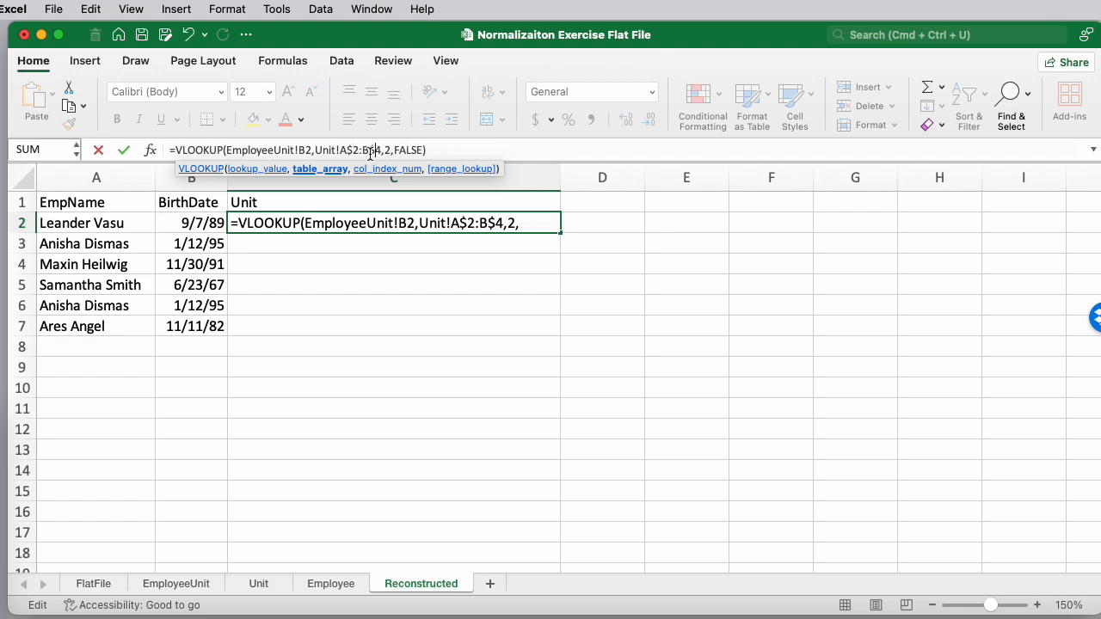
{"action": "key", "text": "Return"}
{"action": "key", "text": "Up"}
{"action": "left_click_drag", "start_coordinate": [559, 234], "coordinate": [545, 325]}
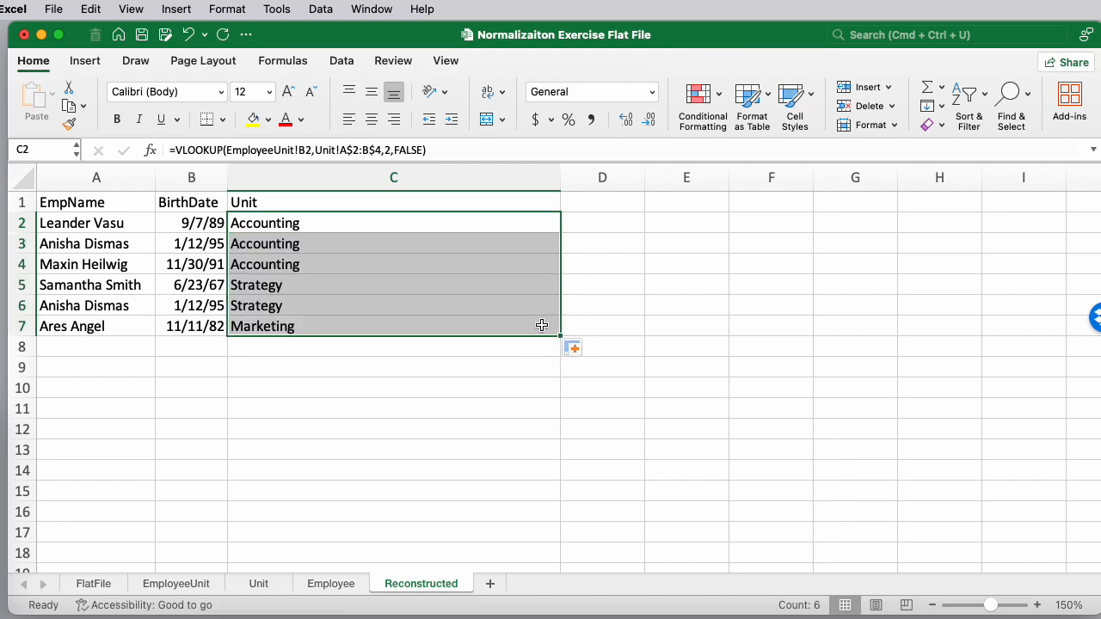
Narrow column C and enter the header UnitLocation in cell D1
{"action": "left_click_drag", "start_coordinate": [561, 172], "coordinate": [317, 194]}
{"action": "left_click", "coordinate": [361, 203]}
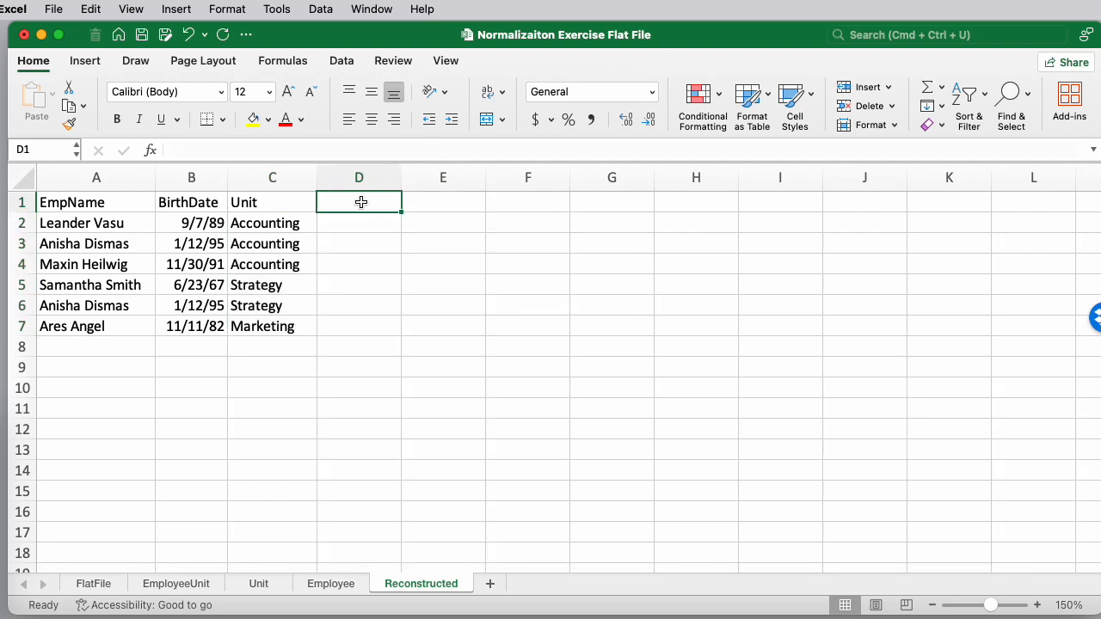
{"action": "type", "text": "UnitLoc"}
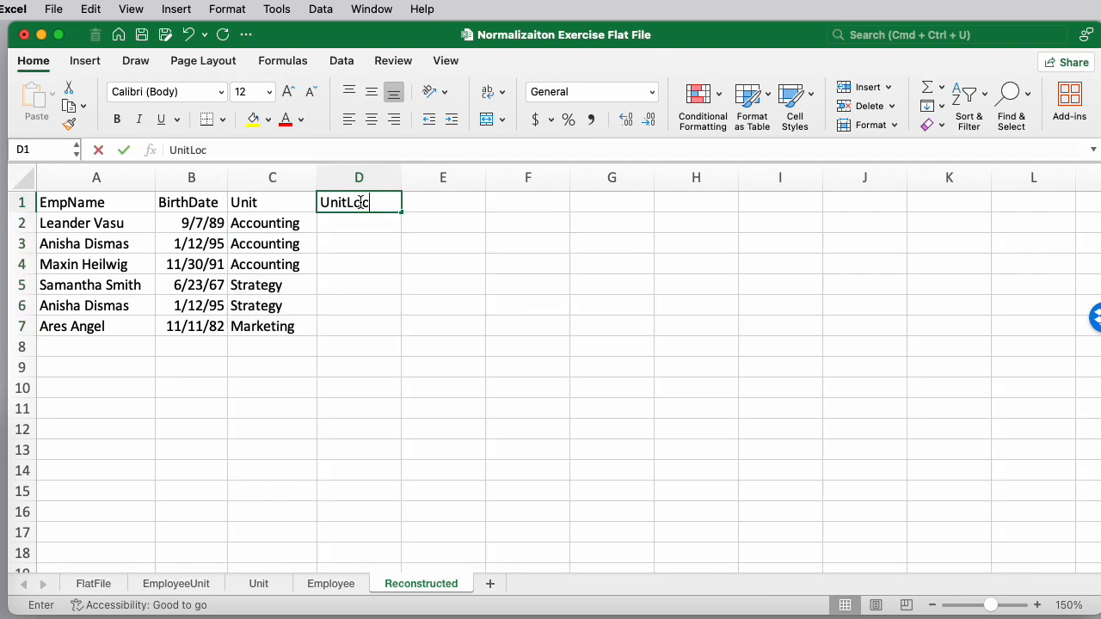
{"action": "type", "text": "ation"}
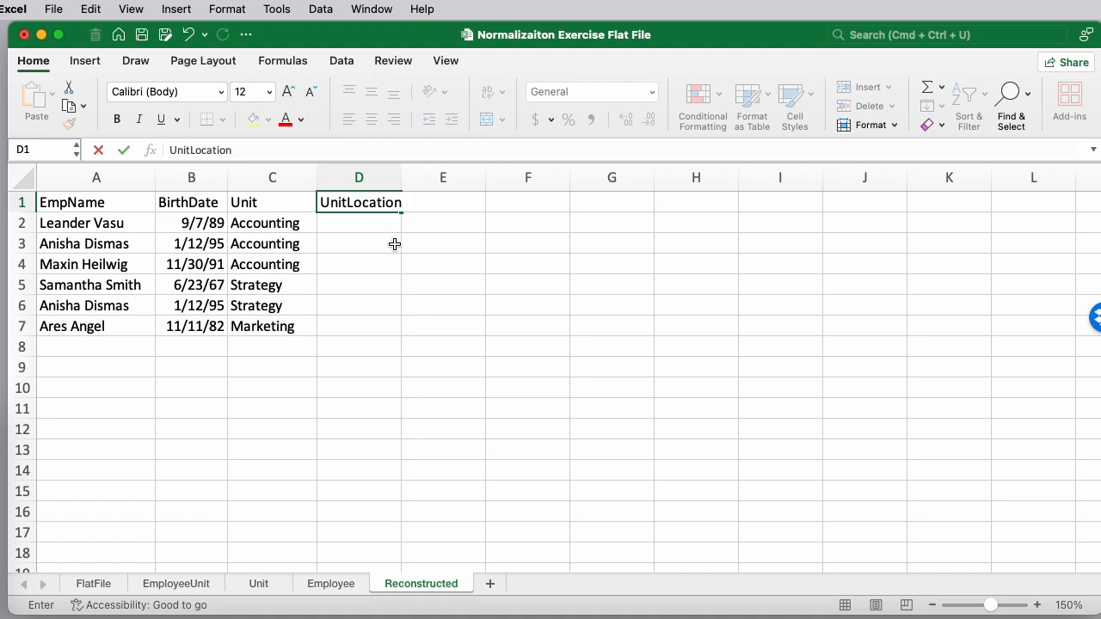
{"action": "key", "text": "Return"}
Widen column D and try entering in D2 a formula of EmployeeUnit!B2, Unit!A1:C4, 3, false without the VLOOKUP function
{"action": "left_click_drag", "start_coordinate": [403, 176], "coordinate": [615, 191]}
{"action": "type", "text": "="}
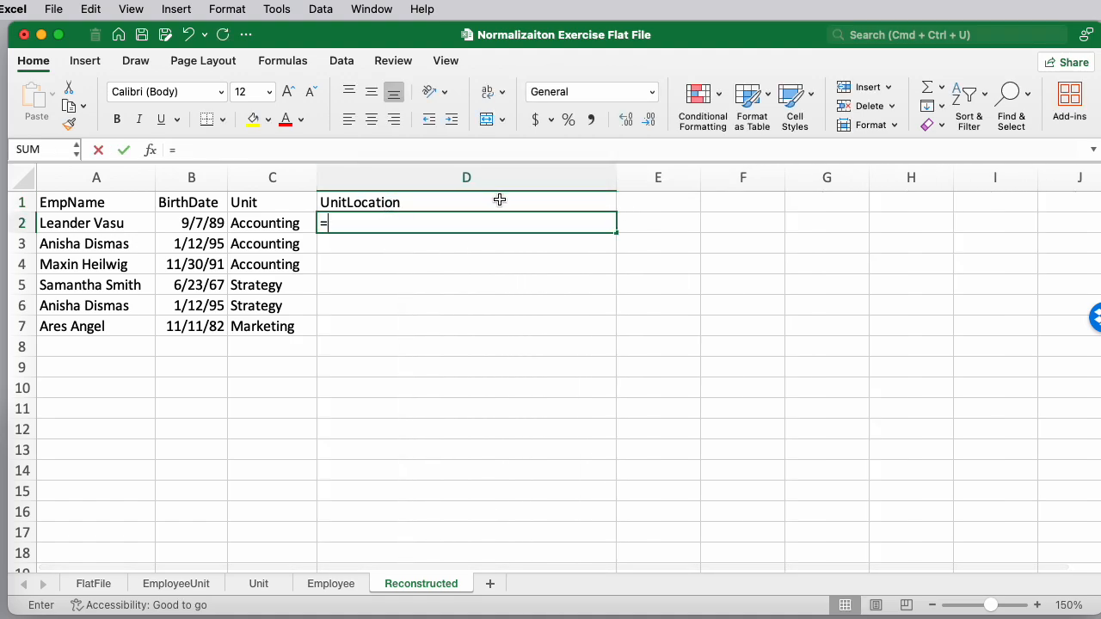
{"action": "left_click", "coordinate": [176, 583]}
{"action": "left_click", "coordinate": [109, 223]}
{"action": "type", "text": ","}
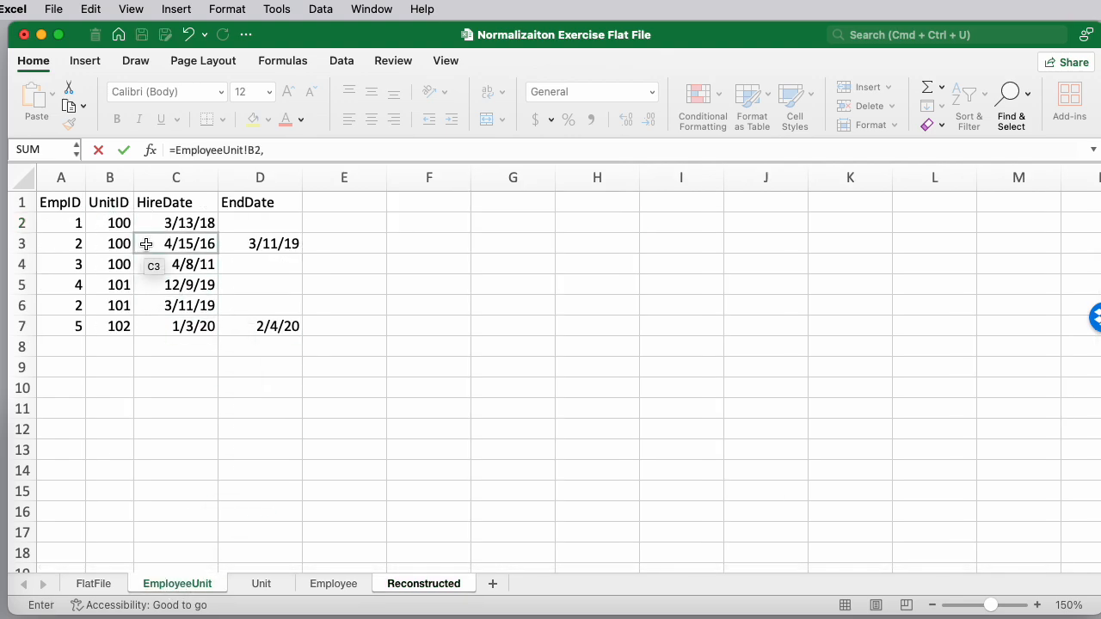
{"action": "left_click", "coordinate": [260, 583]}
{"action": "left_click_drag", "start_coordinate": [81, 202], "coordinate": [235, 265]}
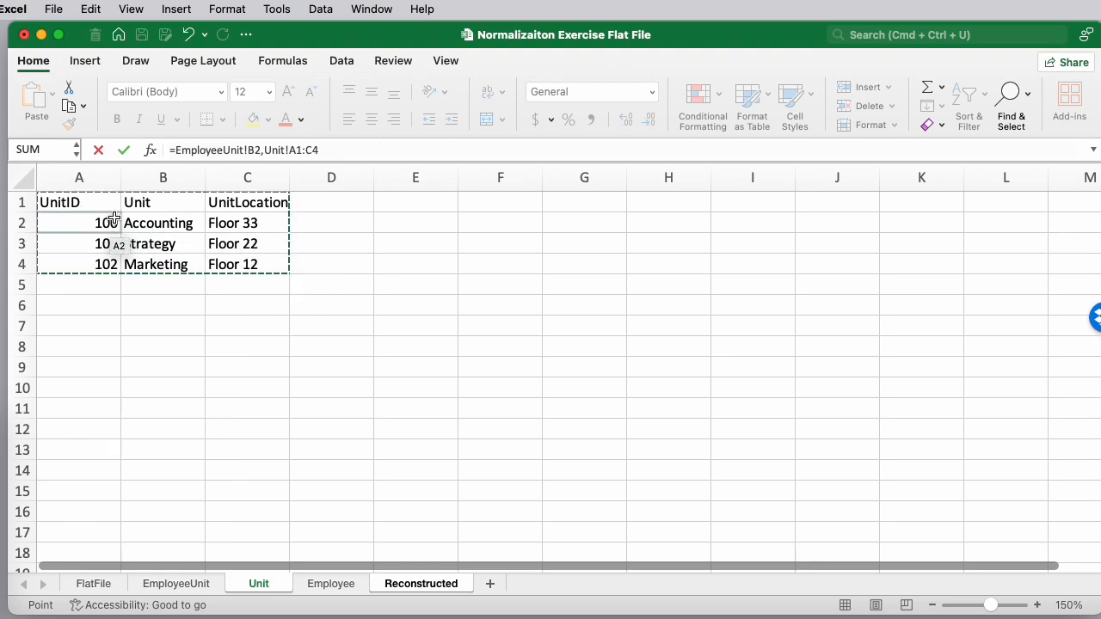
{"action": "left_click", "coordinate": [332, 149]}
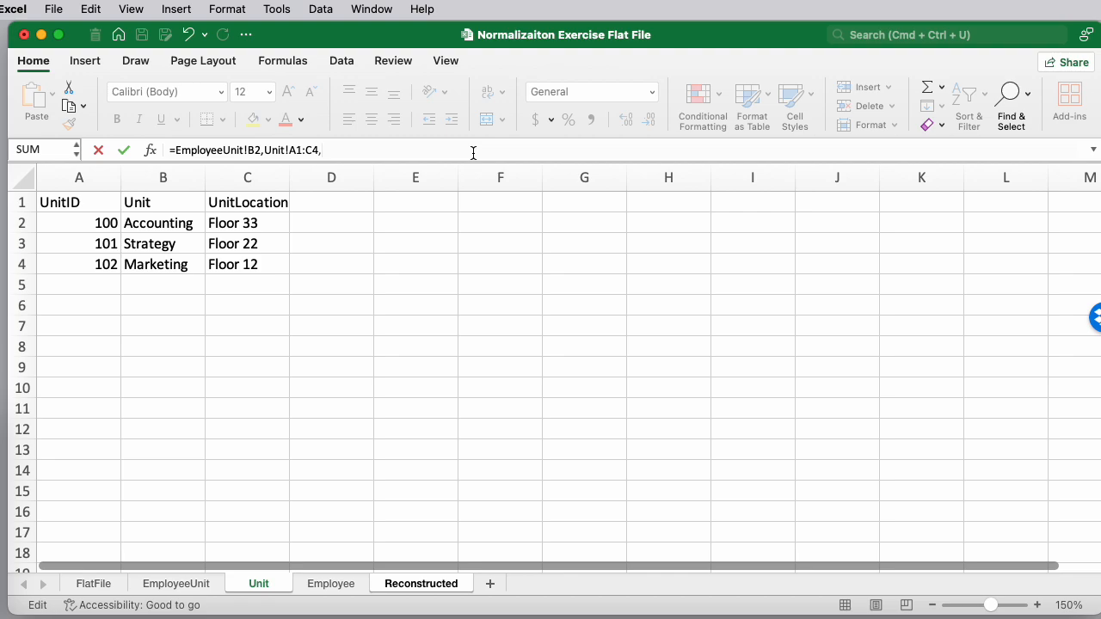
{"action": "type", "text": "3,false"}
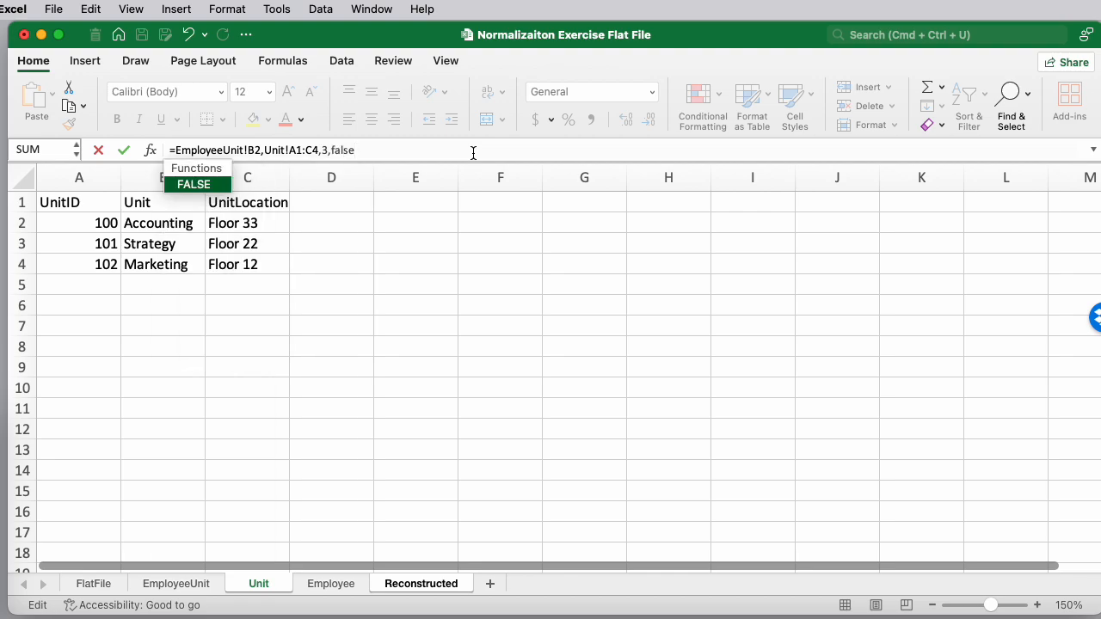
{"action": "type", "text": ")"}
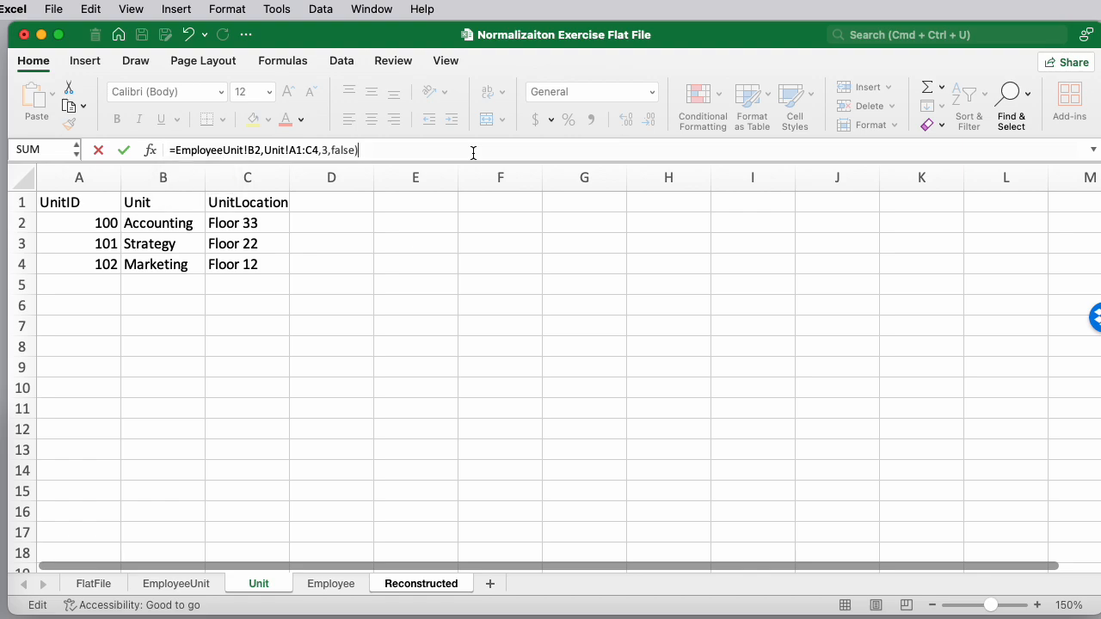
{"action": "key", "text": "Return"}
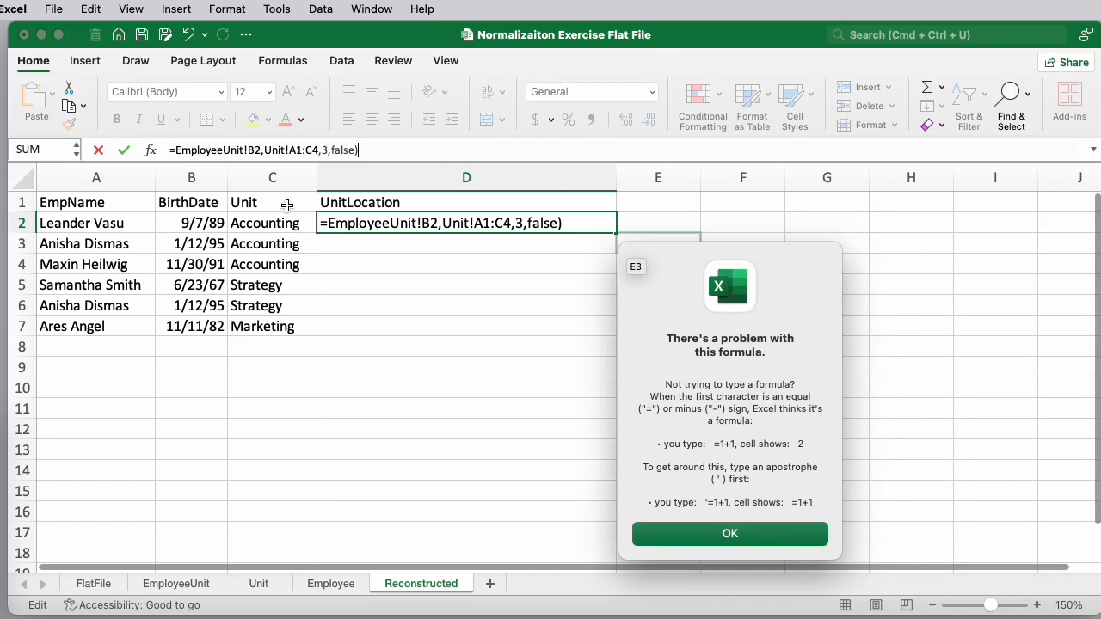
{"action": "left_click", "coordinate": [703, 535]}
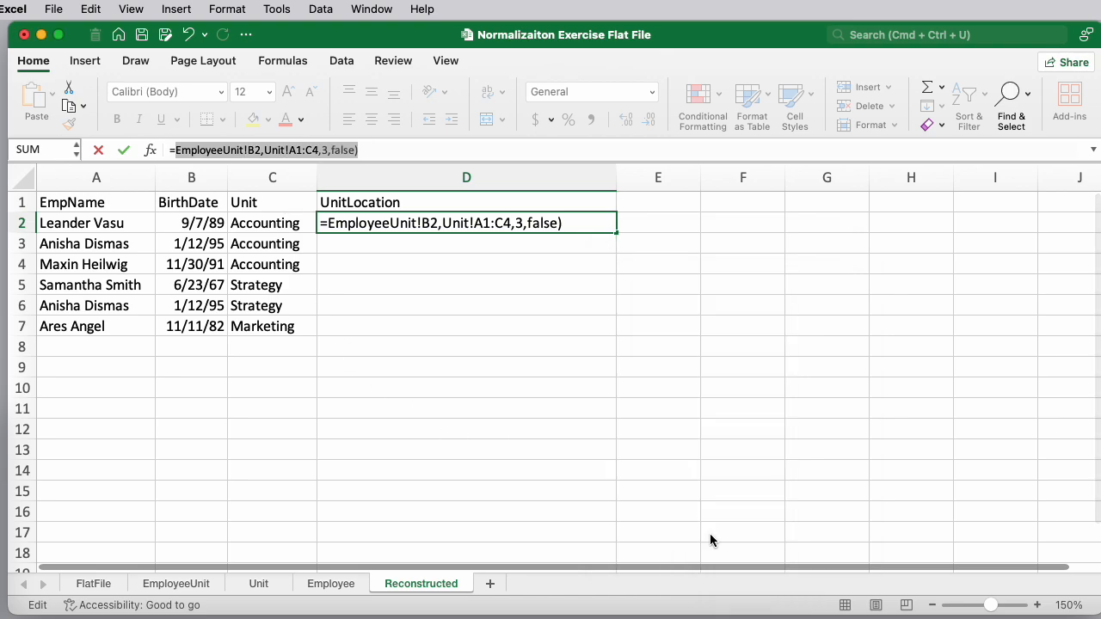
Enter in D2 a VLOOKUP of EmployeeUnit!B2 in Unit!A2:C4, returning column 3 with FALSE
{"action": "key", "text": "BackSpace"}
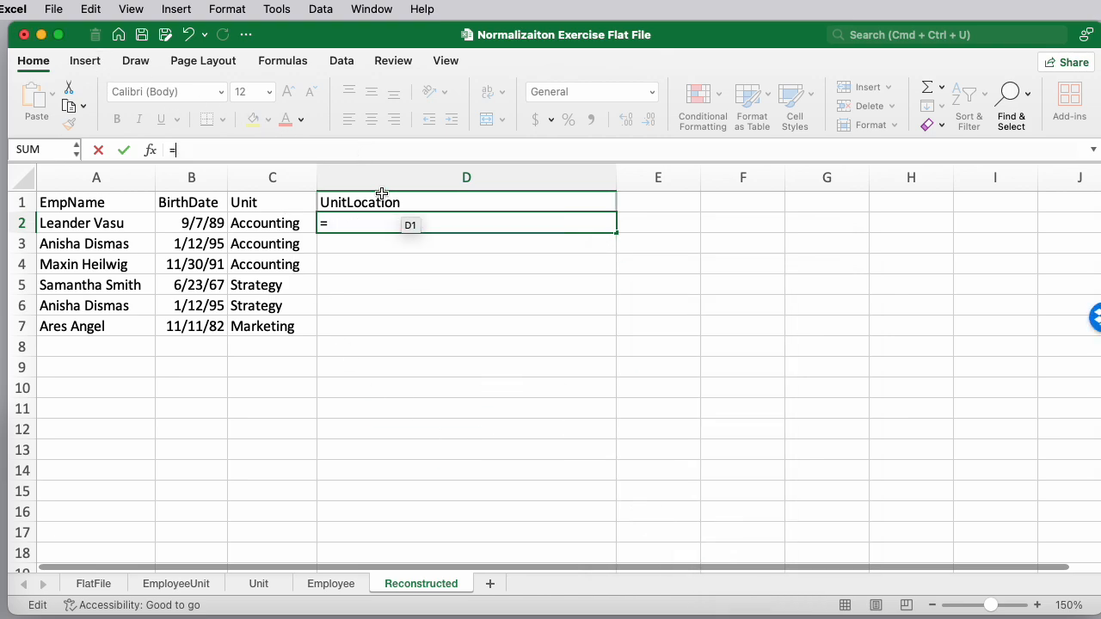
{"action": "type", "text": "vol"}
{"action": "key", "text": "BackSpace"}
{"action": "key", "text": "BackSpace"}
{"action": "type", "text": "l"}
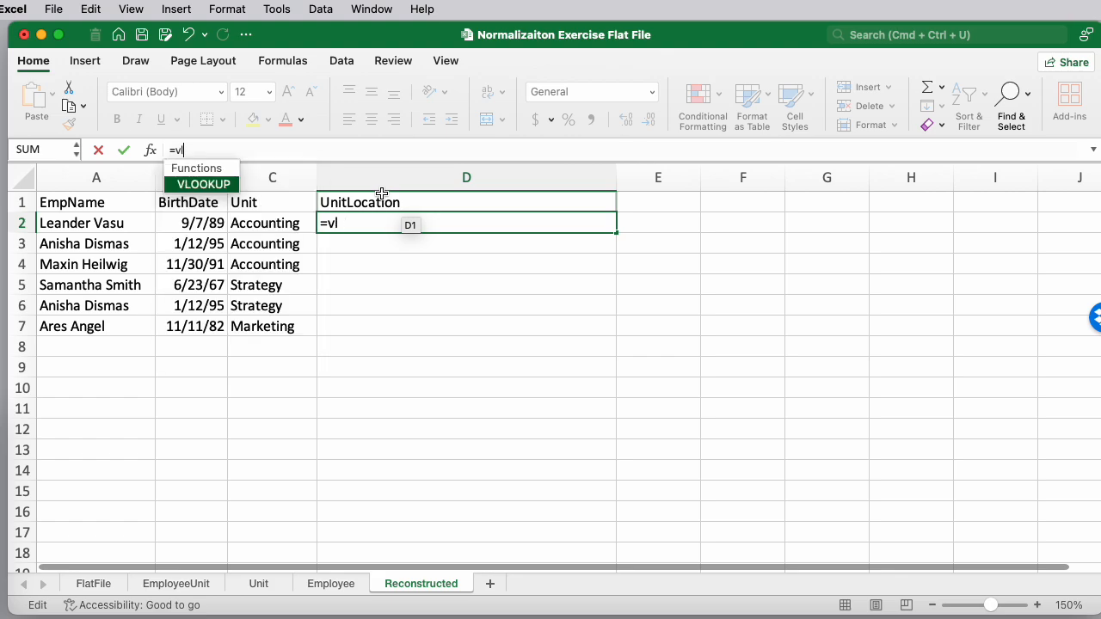
{"action": "double_click", "coordinate": [217, 184]}
{"action": "left_click", "coordinate": [177, 583]}
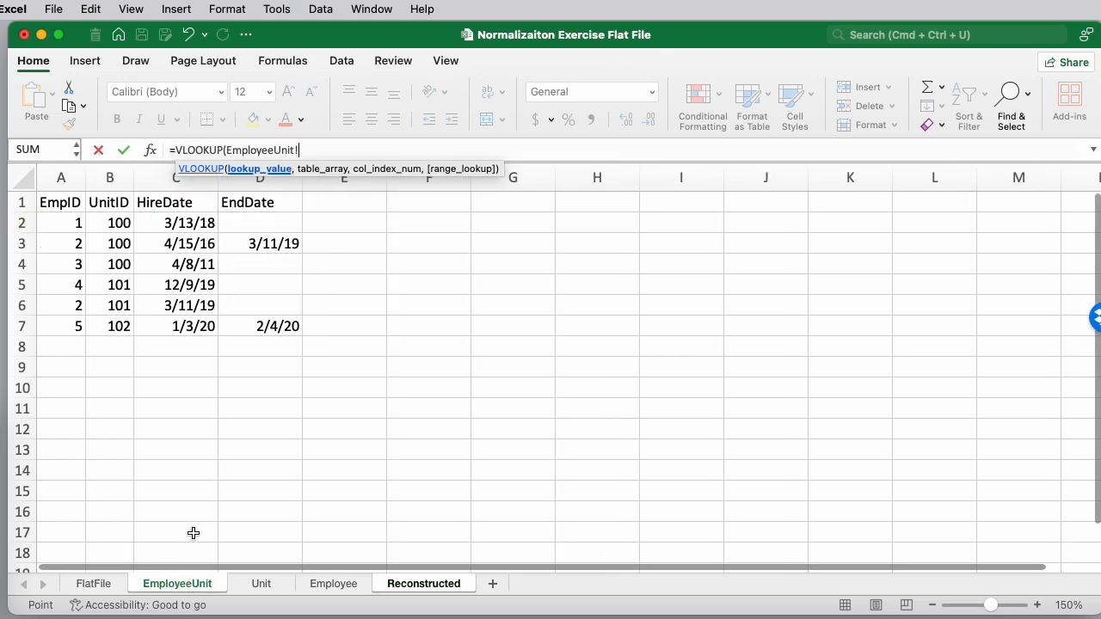
{"action": "left_click", "coordinate": [115, 223]}
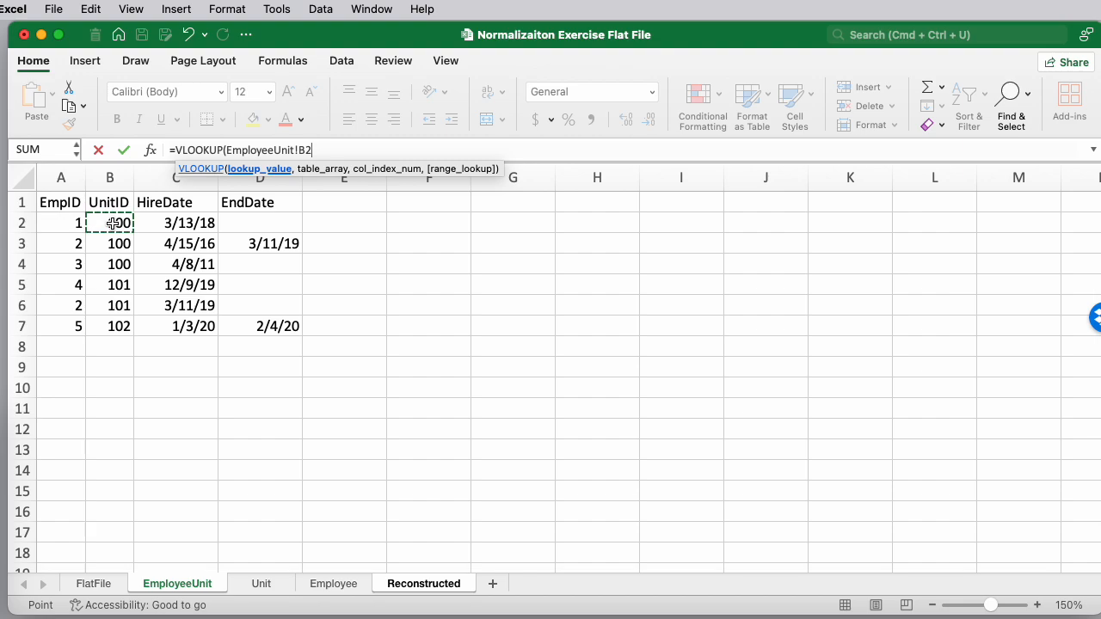
{"action": "type", "text": ","}
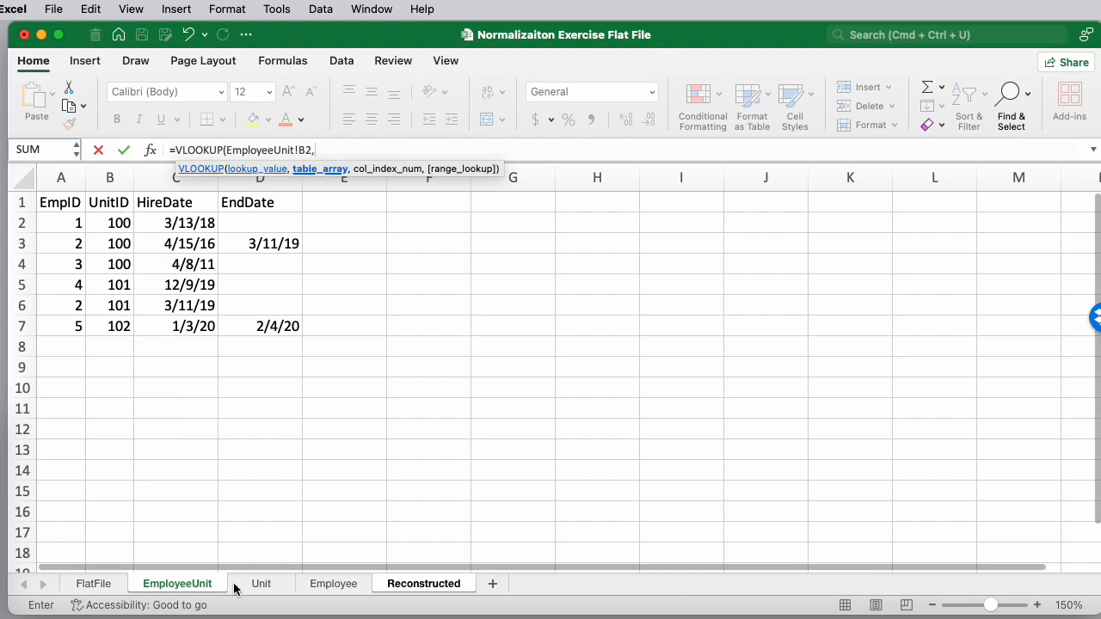
{"action": "left_click", "coordinate": [261, 583]}
{"action": "left_click_drag", "start_coordinate": [92, 222], "coordinate": [261, 265]}
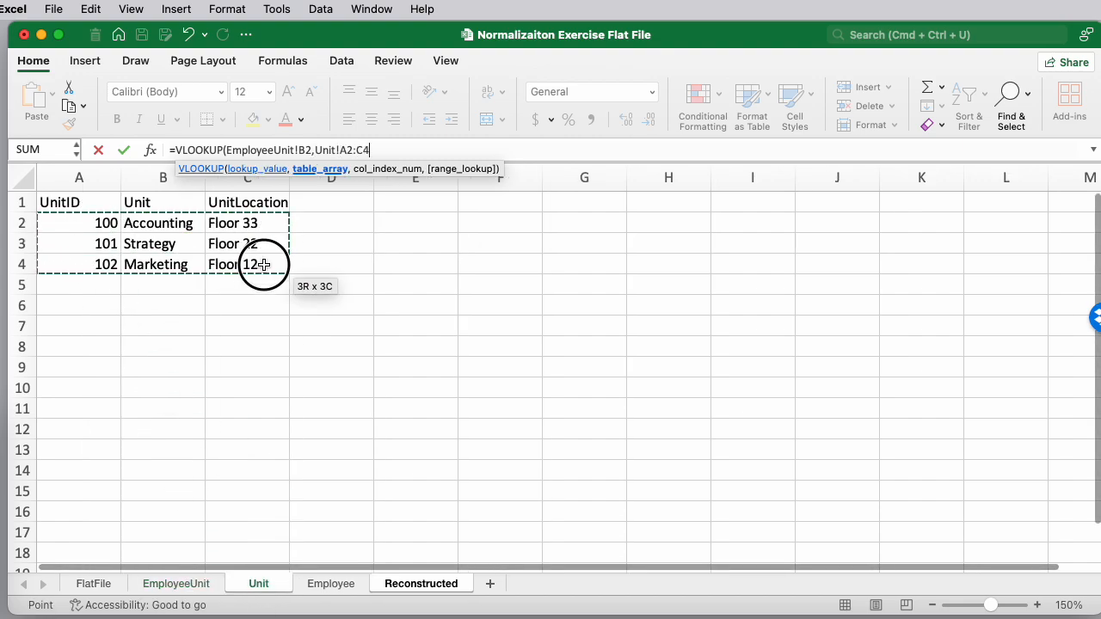
{"action": "type", "text": ","}
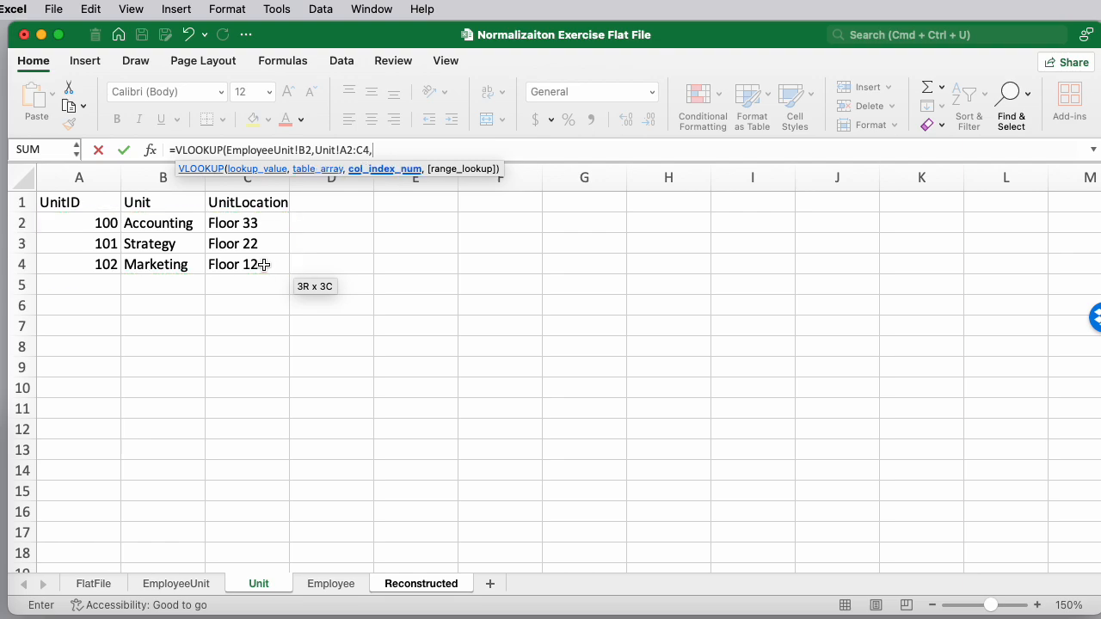
{"action": "type", "text": "3,"}
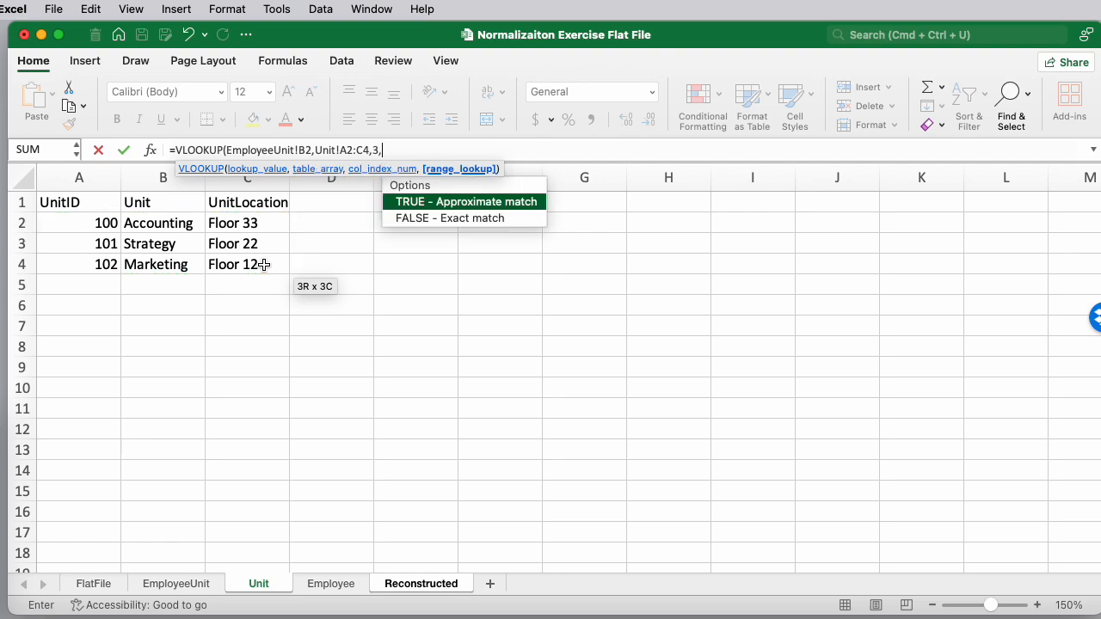
{"action": "type", "text": "false)"}
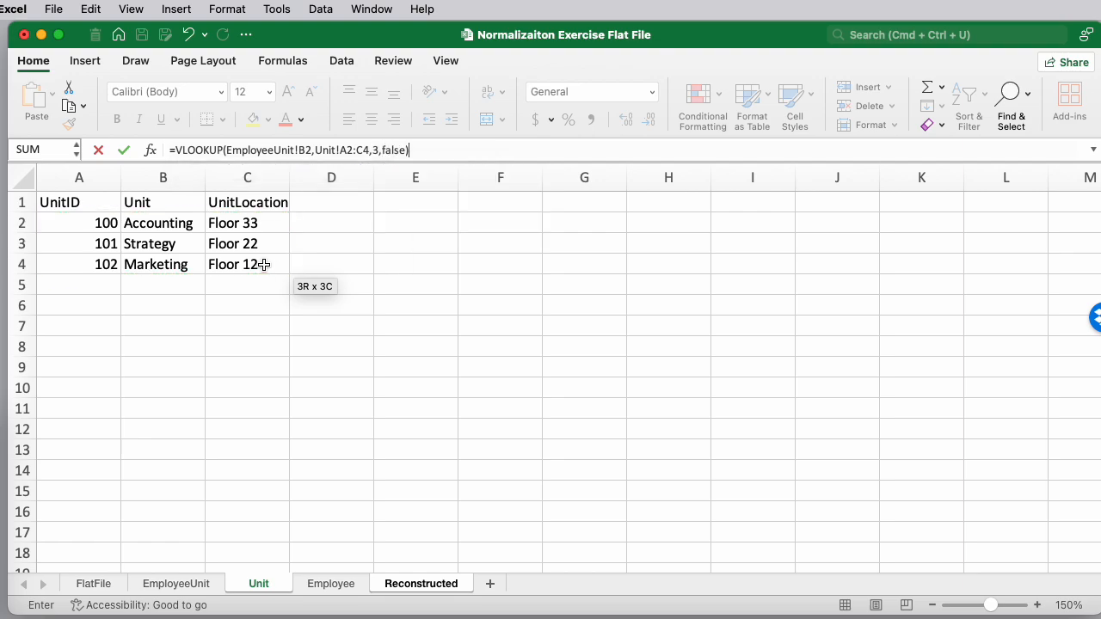
{"action": "key", "text": "Return"}
{"action": "left_click", "coordinate": [360, 225]}
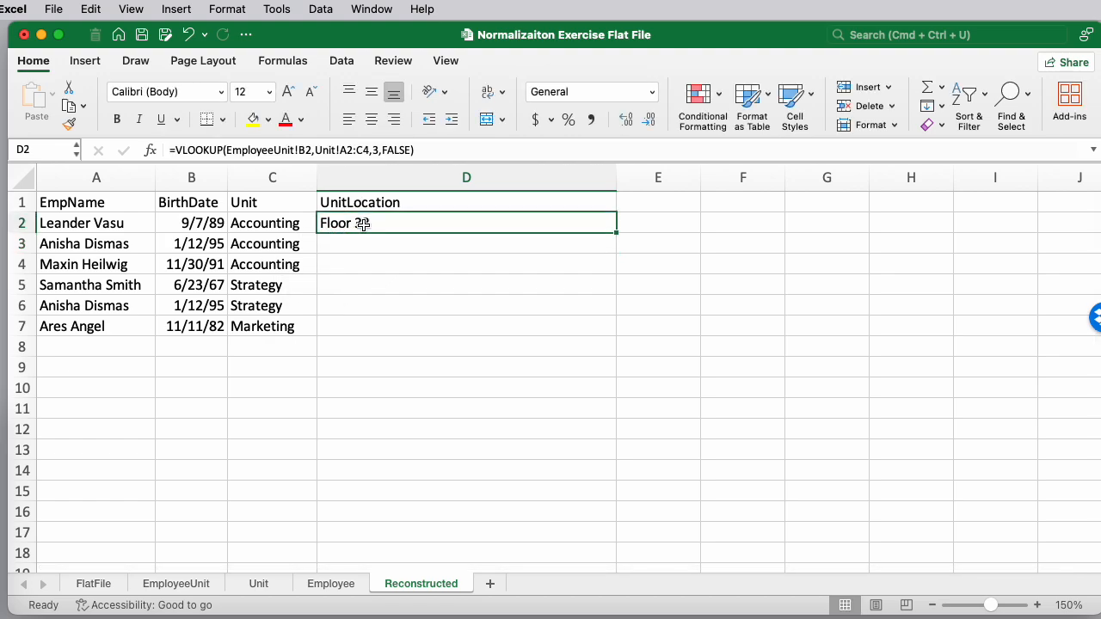
Make the lookup range's rows absolute as Unit!A$2:C$4 and fill the UnitLocation formula down through row 7
{"action": "left_click", "coordinate": [349, 150]}
{"action": "left_click", "coordinate": [497, 224]}
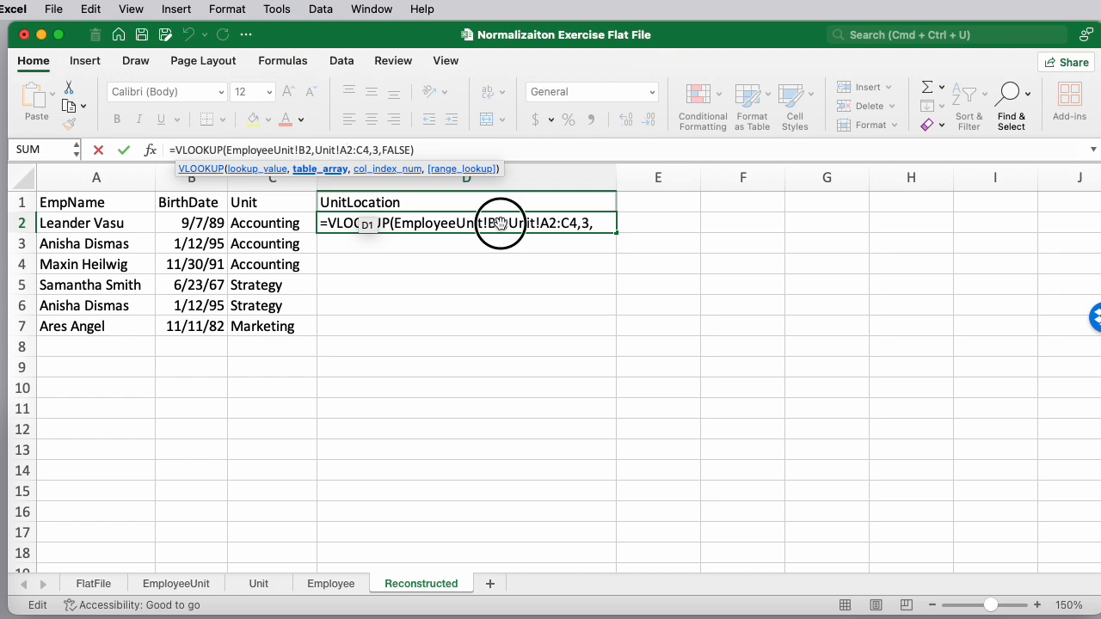
{"action": "type", "text": "$"}
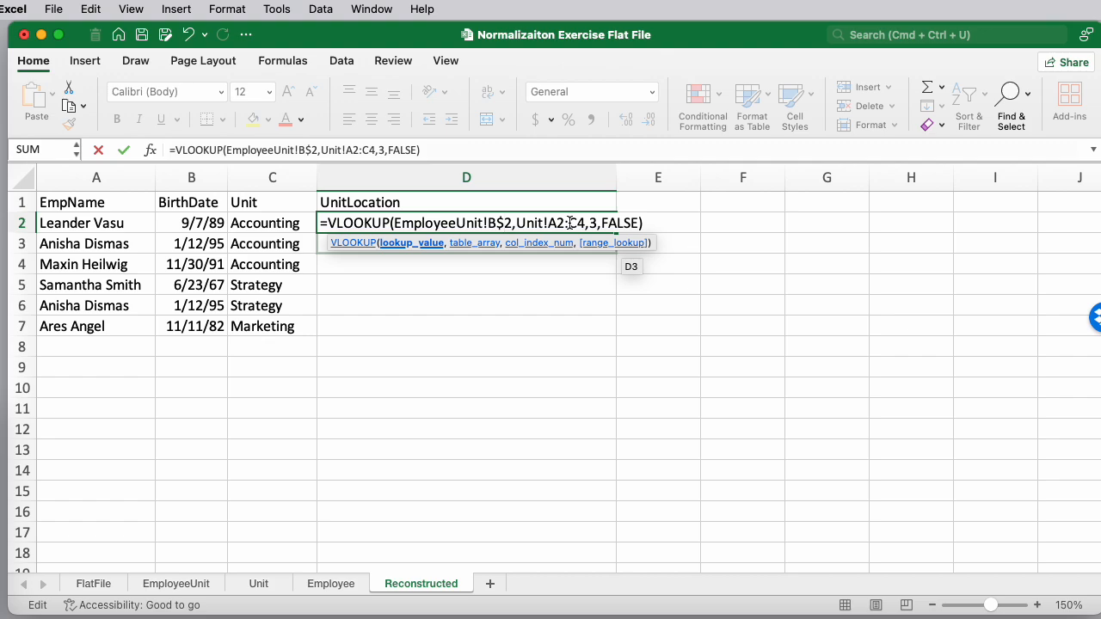
{"action": "key", "text": "BackSpace"}
{"action": "left_click", "coordinate": [552, 222]}
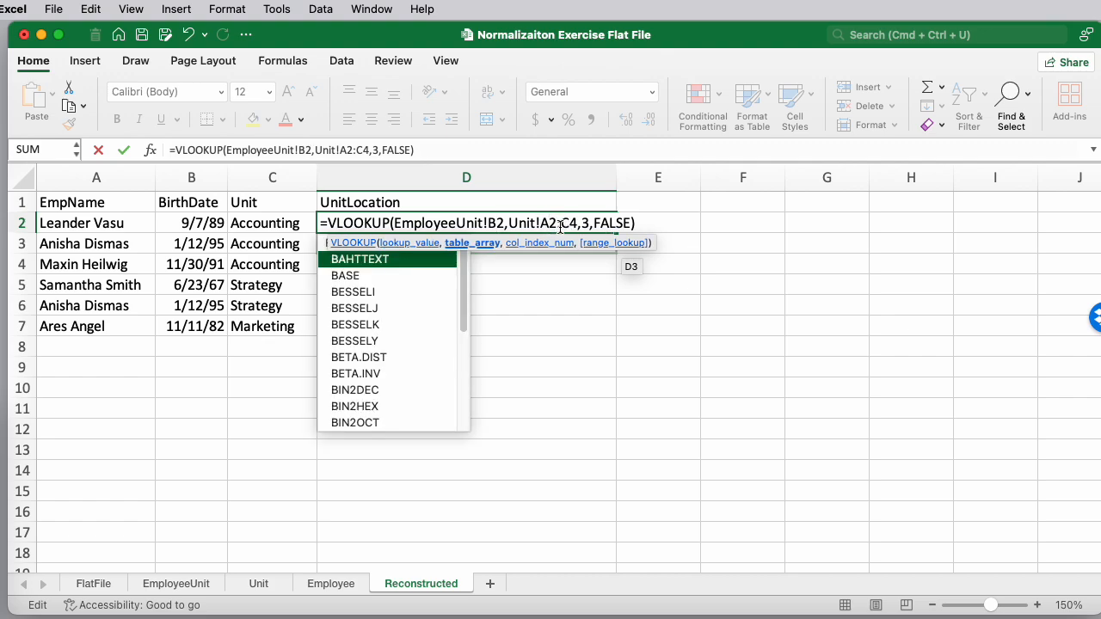
{"action": "type", "text": "$2:C$"}
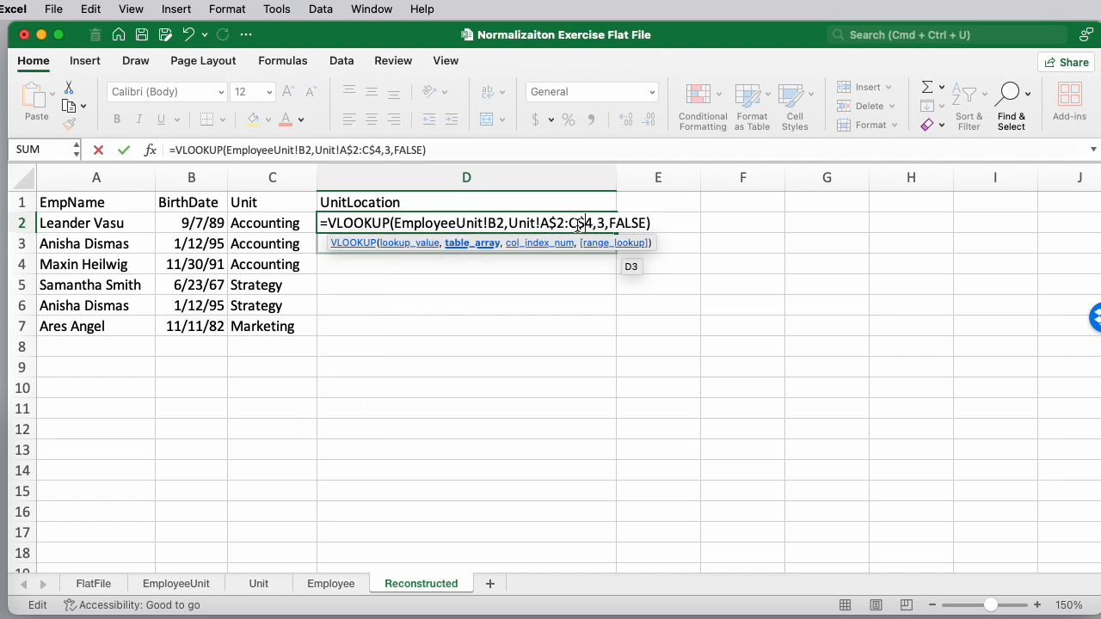
{"action": "key", "text": "Return"}
{"action": "left_click", "coordinate": [576, 225]}
{"action": "left_click_drag", "start_coordinate": [617, 232], "coordinate": [612, 335]}
Narrow column D and enter the headers HireDate in E1 and EndDate in F1
{"action": "left_click_drag", "start_coordinate": [616, 177], "coordinate": [404, 183]}
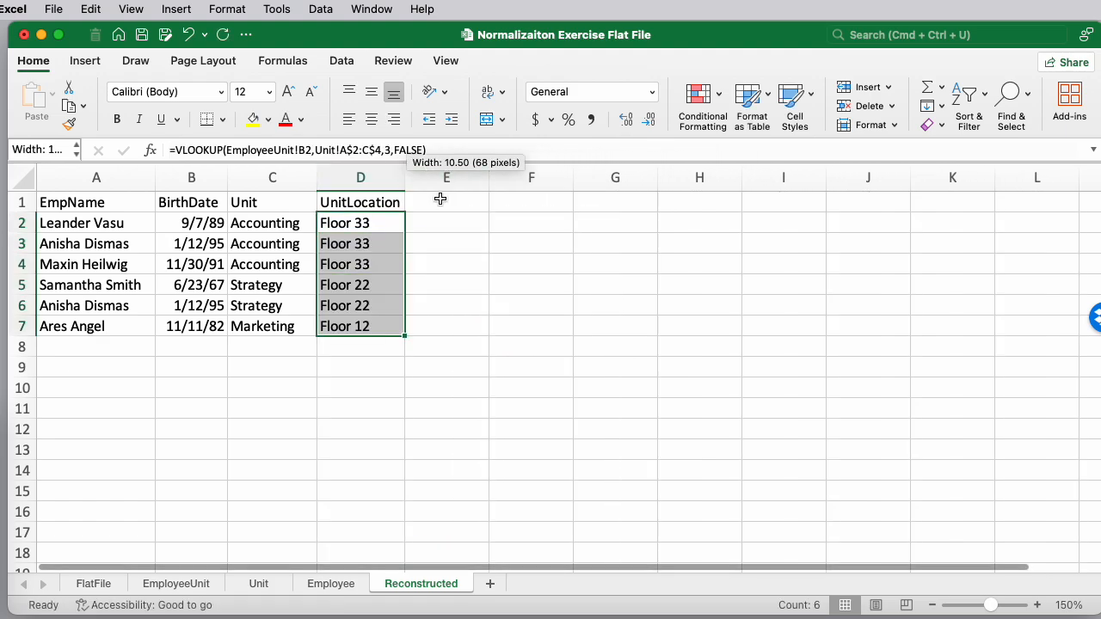
{"action": "left_click", "coordinate": [455, 201]}
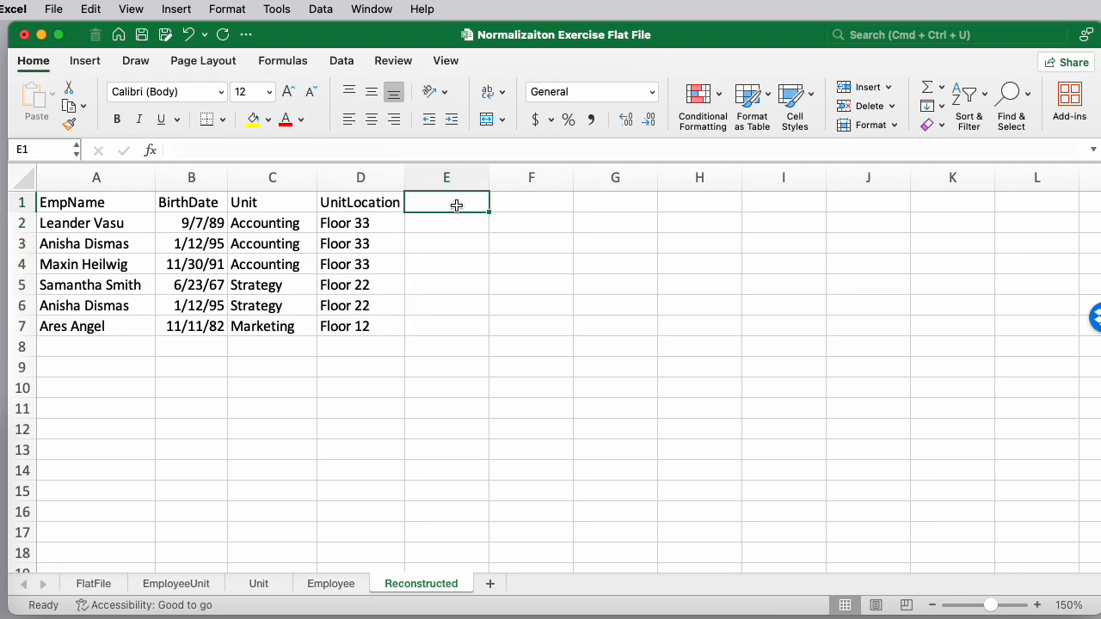
{"action": "type", "text": "HireDa"}
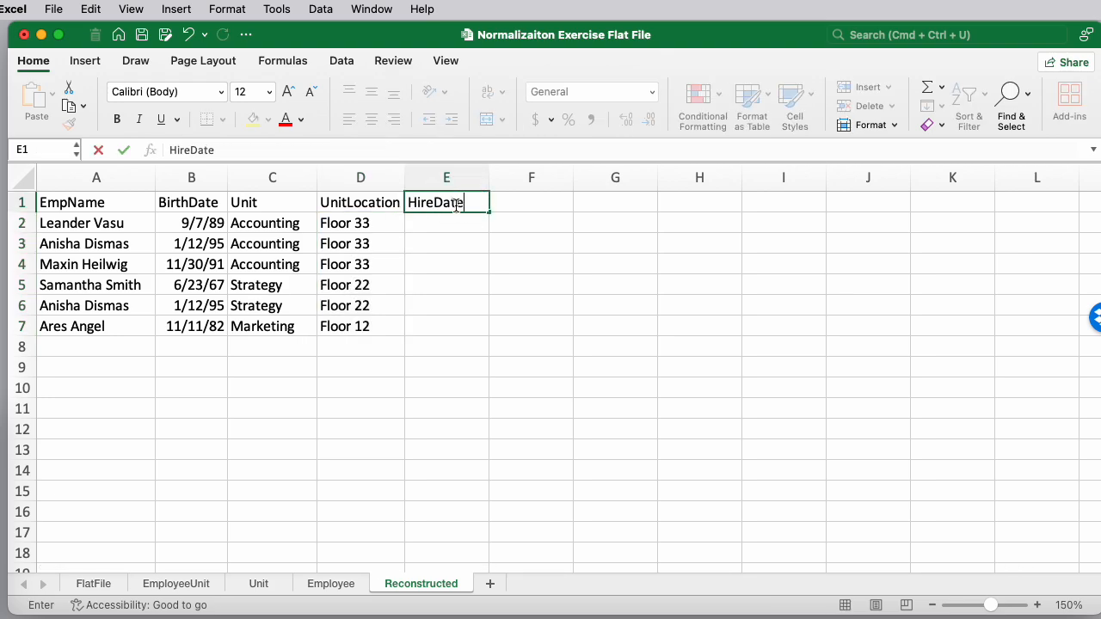
{"action": "type", "text": "te"}
{"action": "key", "text": "Tab"}
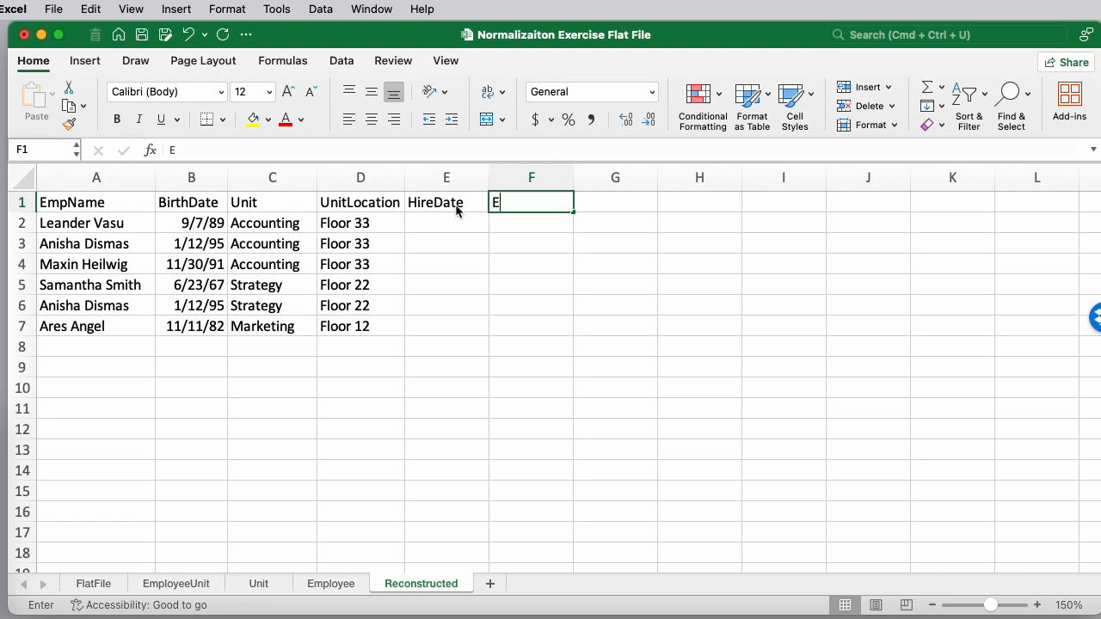
{"action": "type", "text": "End"}
{"action": "type", "text": "DS"}
{"action": "type", "text": "te"}
{"action": "key", "text": "Return"}
Enter in E2 a formula referencing EmployeeUnit!C2
{"action": "key", "text": "Left"}
{"action": "type", "text": "="}
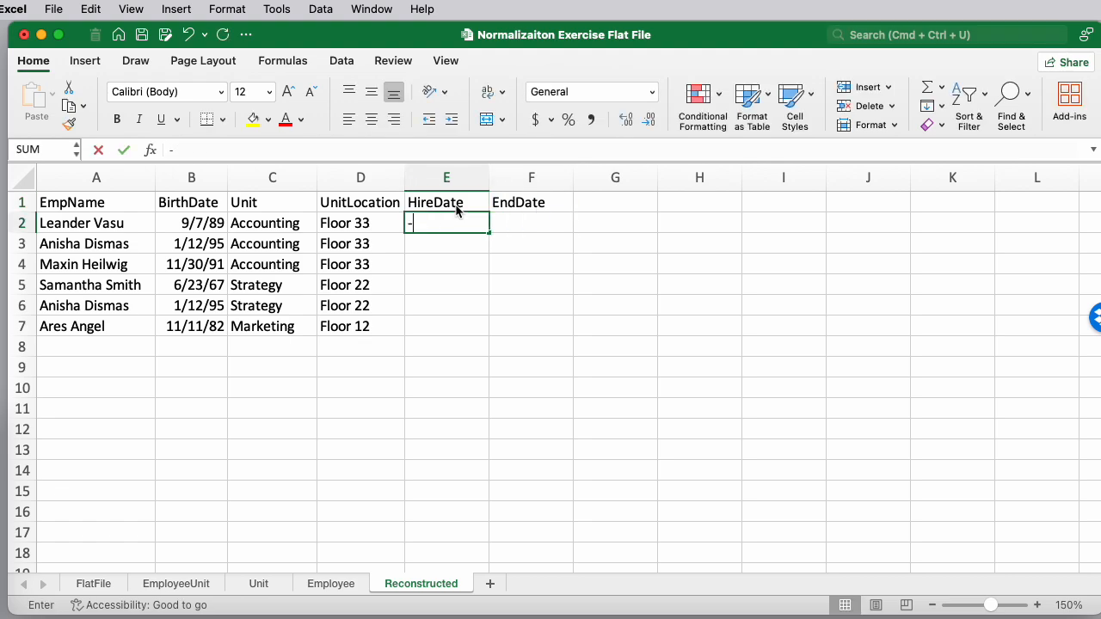
{"action": "left_click", "coordinate": [177, 583]}
{"action": "left_click", "coordinate": [208, 220]}
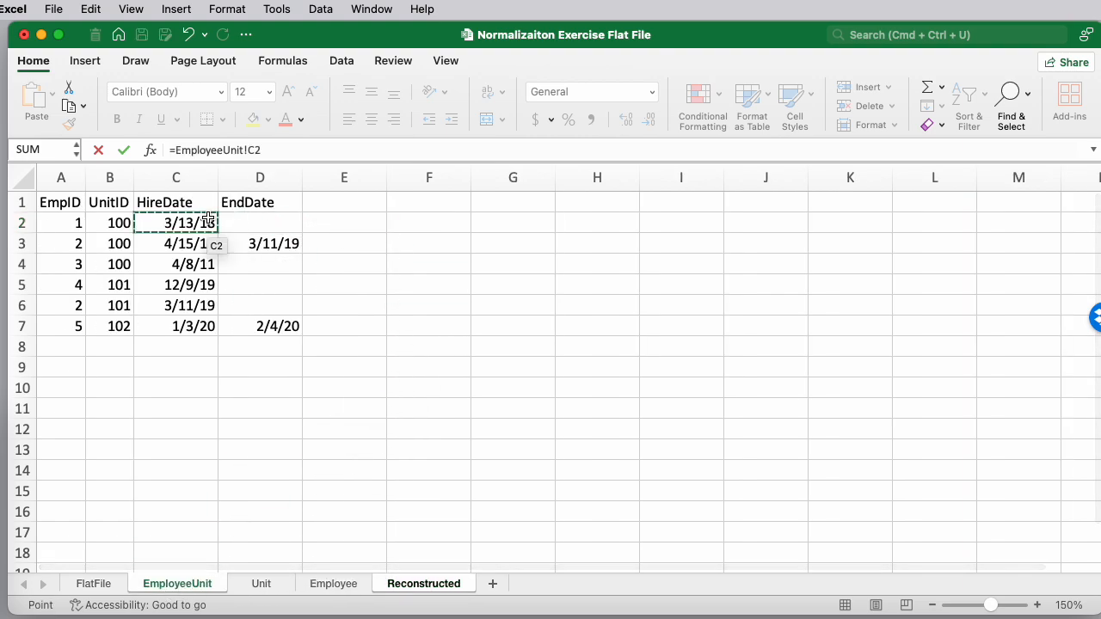
{"action": "key", "text": "Return"}
{"action": "key", "text": "Up"}
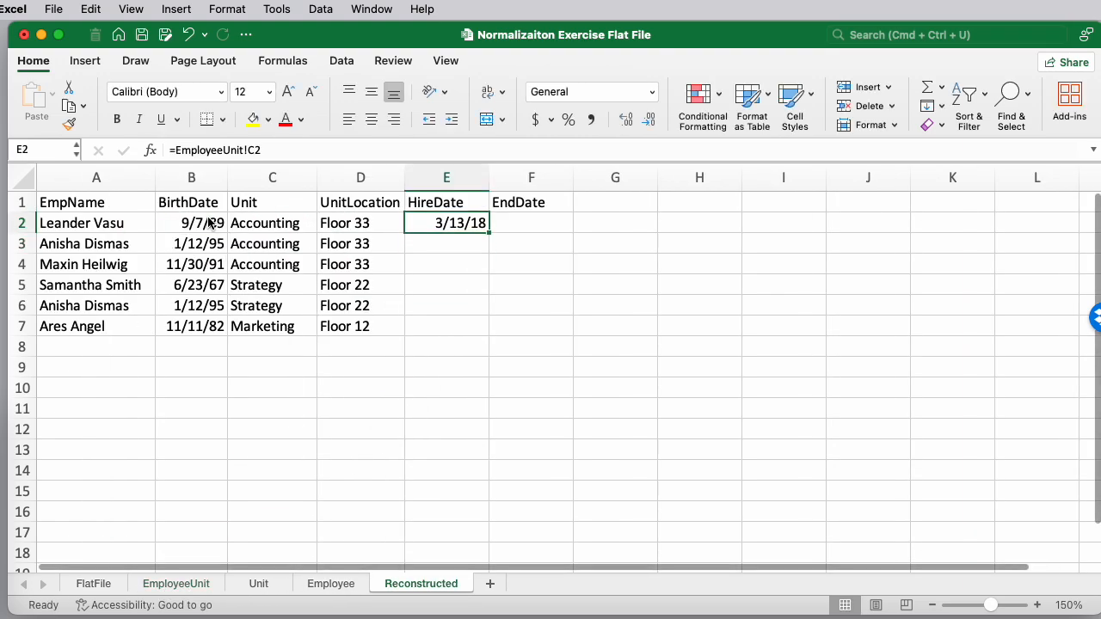
Fill the E2 formula across into the EndDate column and down through row 7
{"action": "key", "text": "super+c"}
{"action": "key", "text": "shift+Down"}
{"action": "key", "text": "shift+Down"}
{"action": "key", "text": "shift+Down"}
{"action": "key", "text": "shift+Down"}
{"action": "key", "text": "shift+Down"}
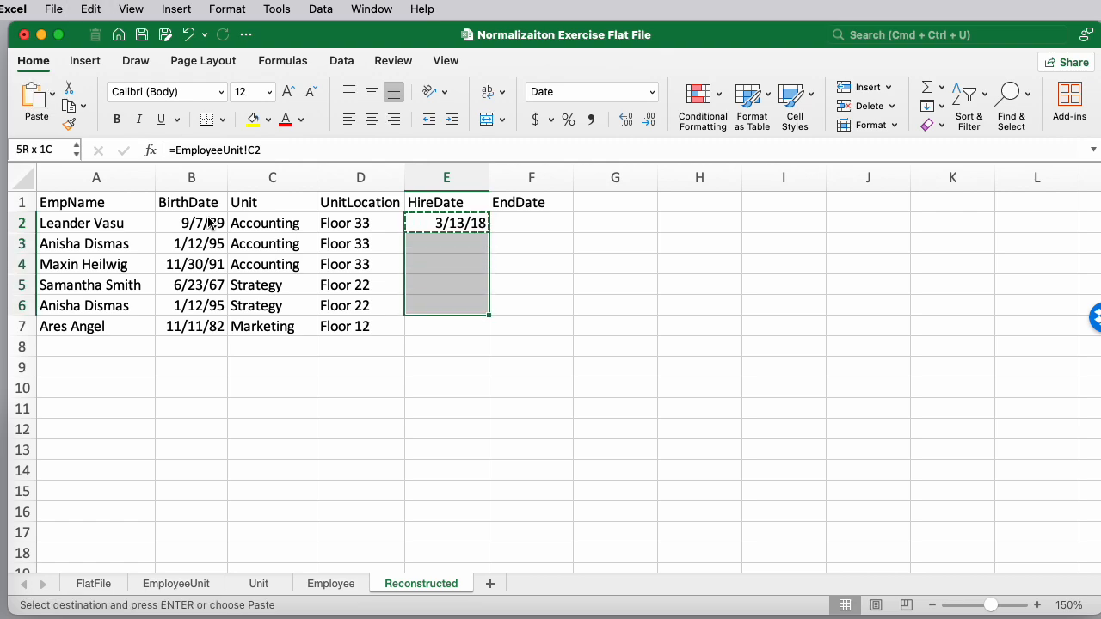
{"action": "key", "text": "Up"}
{"action": "key", "text": "Down"}
{"action": "key", "text": "Down"}
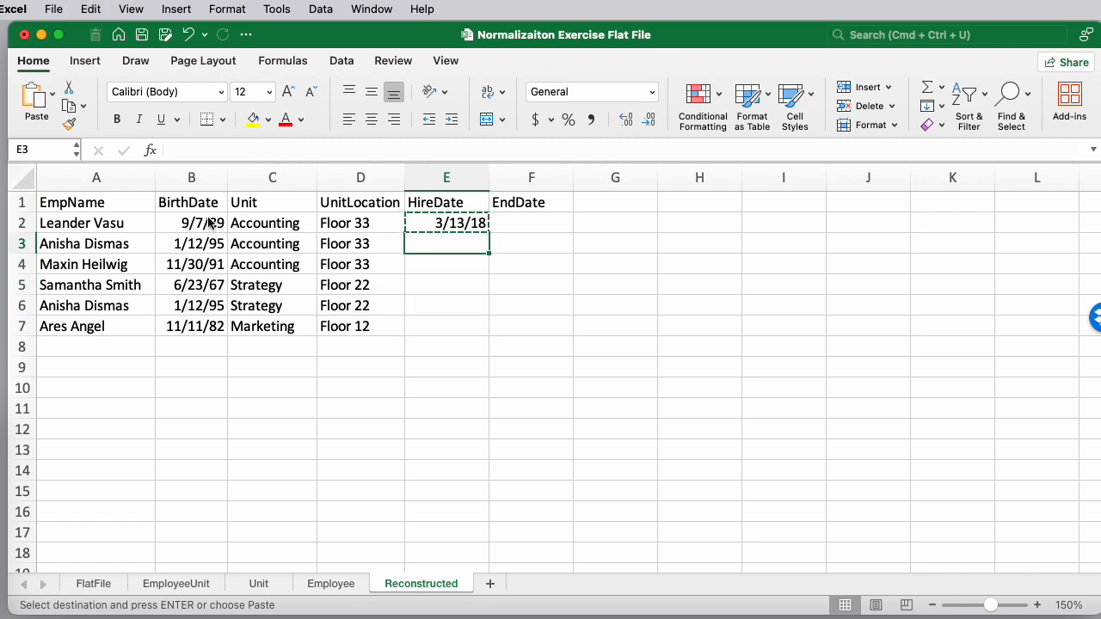
{"action": "key", "text": "Up"}
{"action": "left_click_drag", "start_coordinate": [491, 238], "coordinate": [550, 334]}
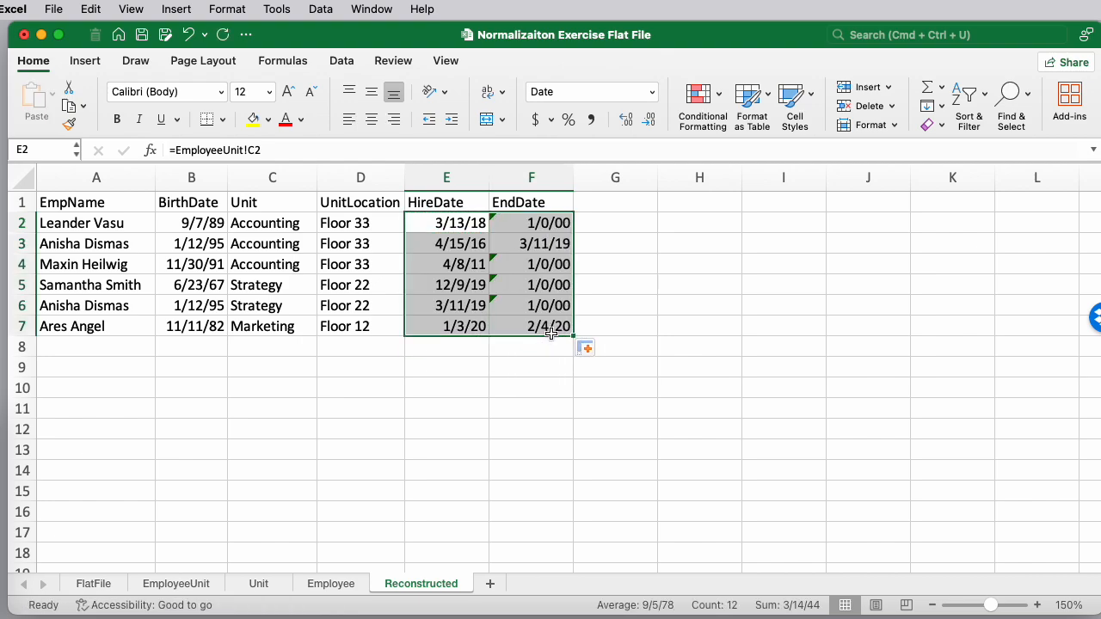
Clear the EndDate formulas in F2, F4, F5 and F6 for the employees who have no end date
{"action": "left_click", "coordinate": [529, 225]}
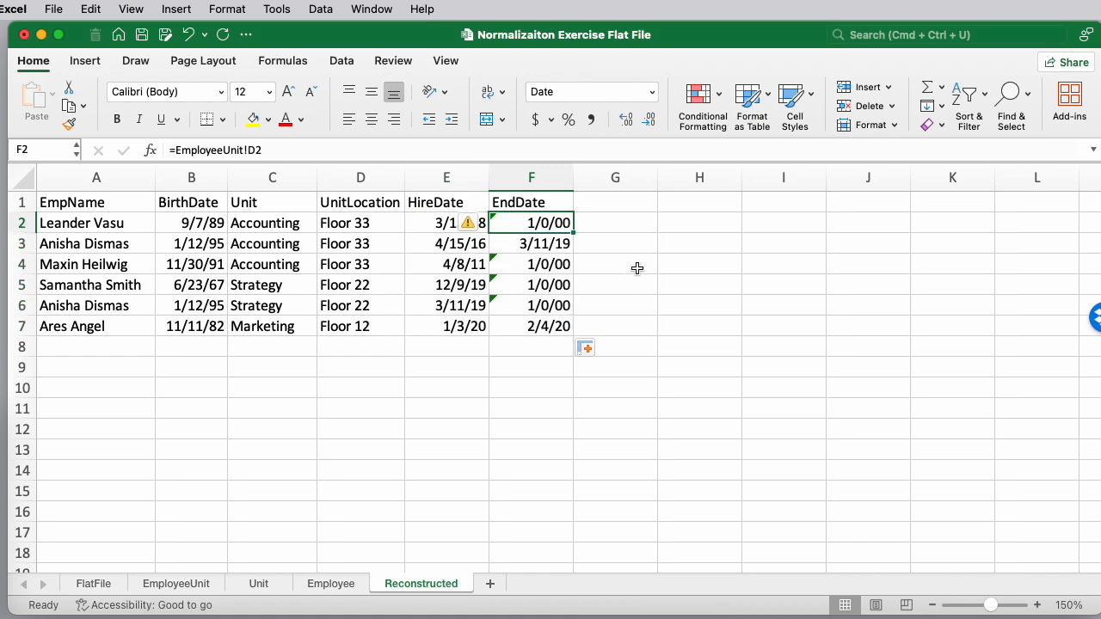
{"action": "key", "text": "Delete"}
{"action": "key", "text": "Down"}
{"action": "key", "text": "Down"}
{"action": "key", "text": "Down"}
{"action": "key", "text": "Up"}
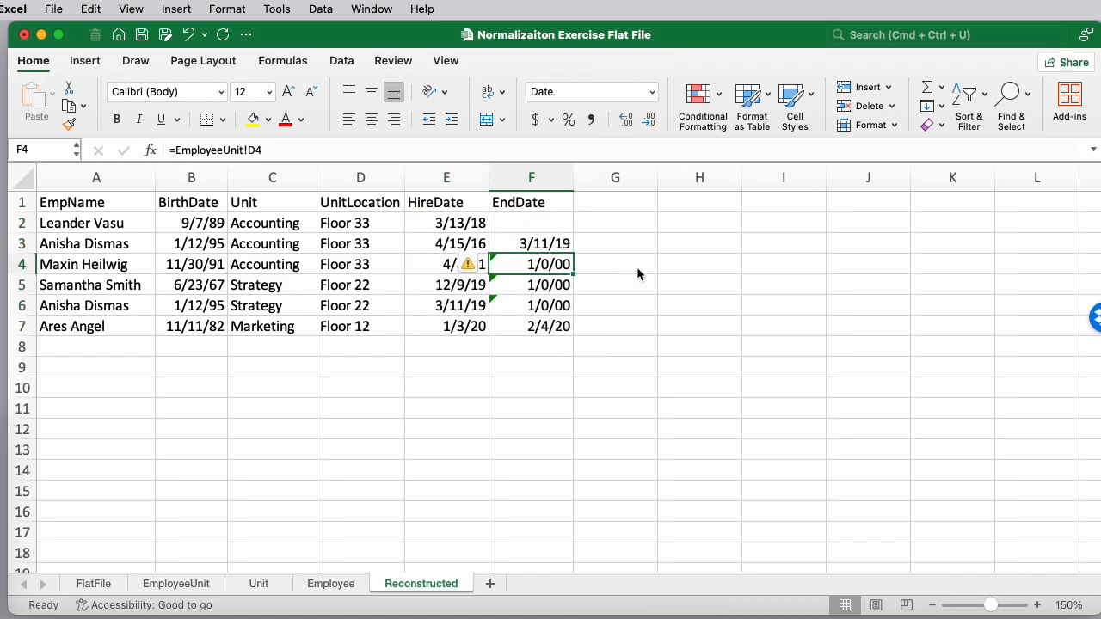
{"action": "key", "text": "Delete"}
{"action": "key", "text": "Down"}
{"action": "key", "text": "Delete"}
{"action": "key", "text": "Down"}
{"action": "key", "text": "Delete"}
{"action": "key", "text": "Down"}
{"action": "key", "text": "Down"}
{"action": "key", "text": "Up"}
{"action": "key", "text": "Down"}
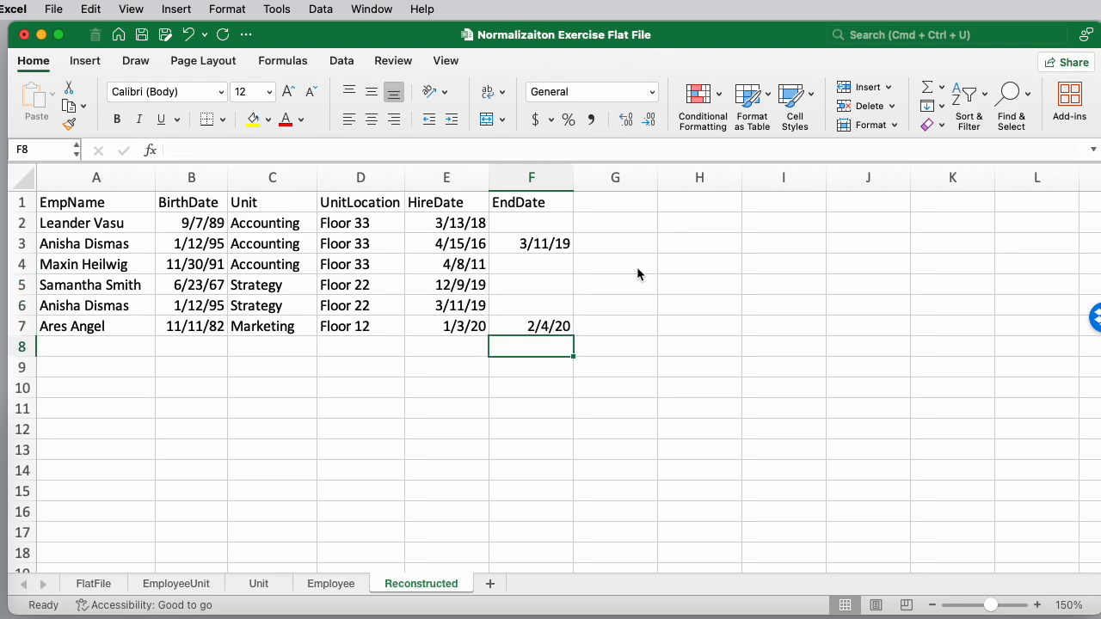
{"action": "key", "text": "Up"}
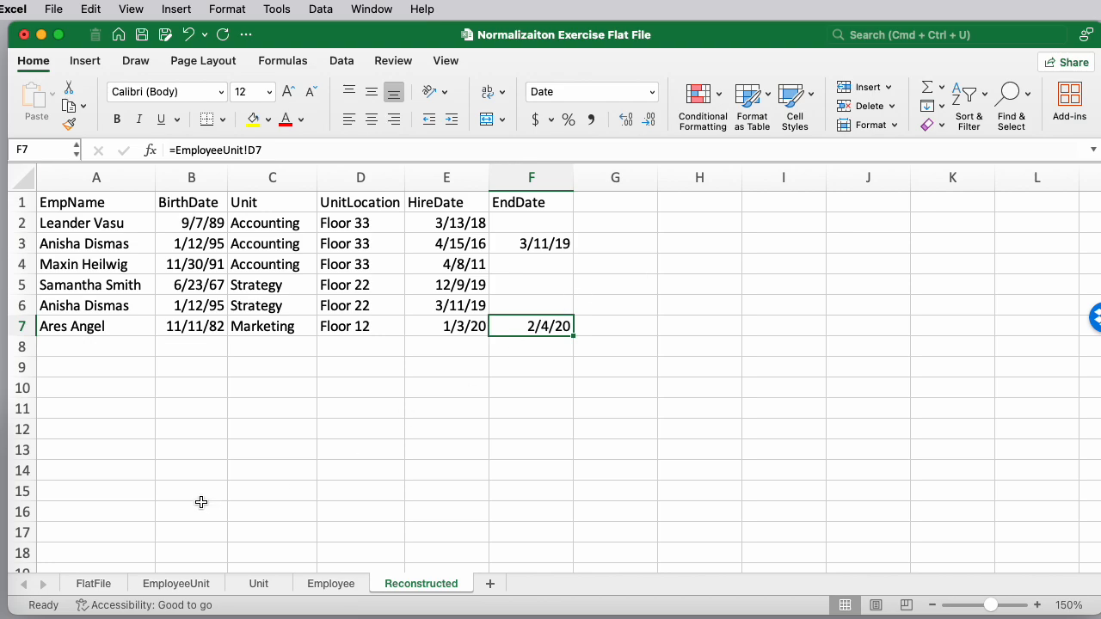
Switch between the FlatFile and Reconstructed sheets and widen the BirthDate column on the Reconstructed sheet
{"action": "left_click", "coordinate": [92, 583]}
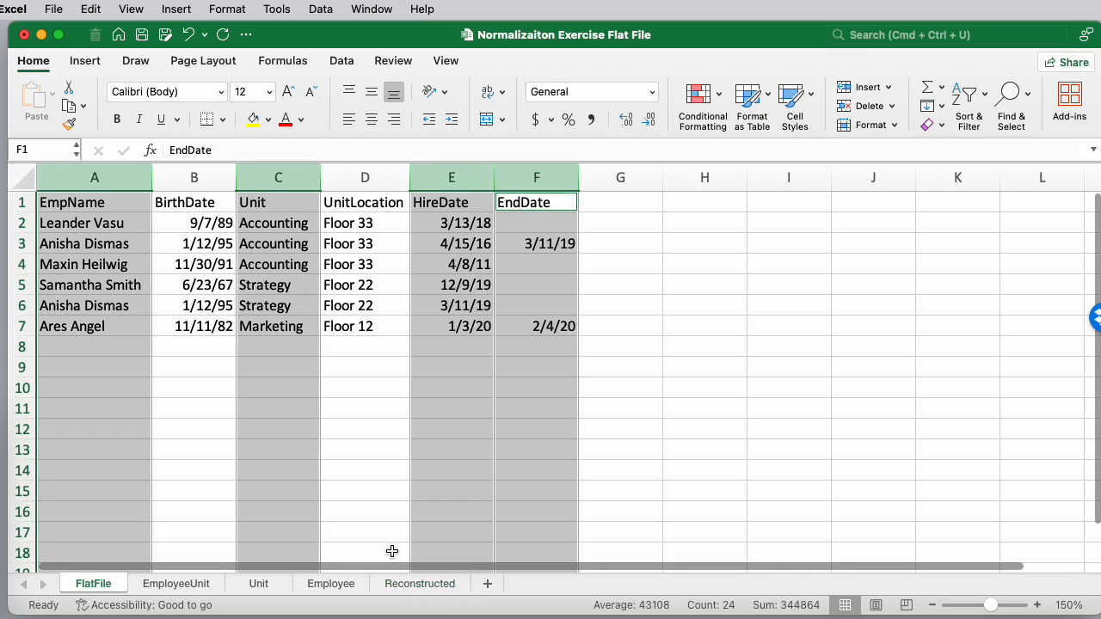
{"action": "left_click", "coordinate": [547, 436]}
{"action": "left_click", "coordinate": [430, 584]}
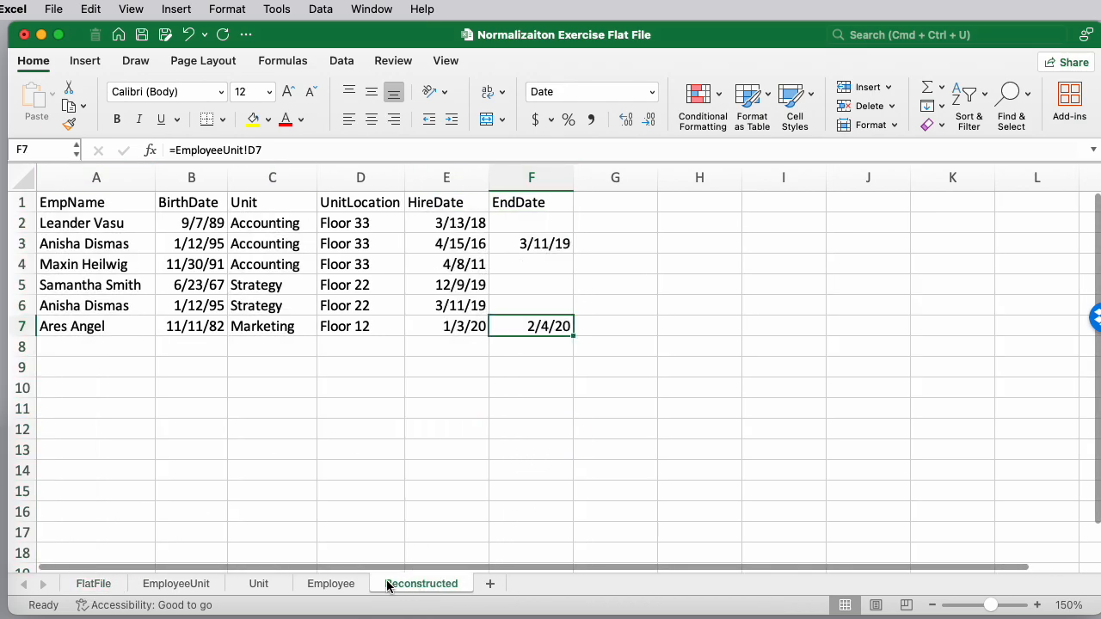
{"action": "left_click", "coordinate": [104, 583]}
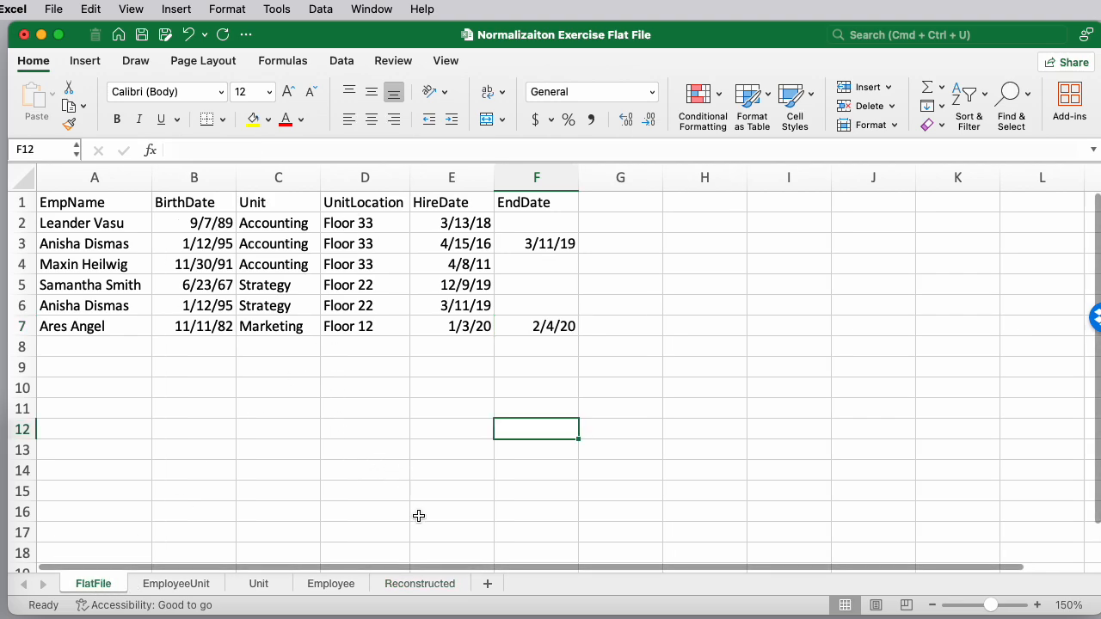
{"action": "left_click", "coordinate": [430, 584]}
{"action": "left_click_drag", "start_coordinate": [226, 178], "coordinate": [239, 177]}
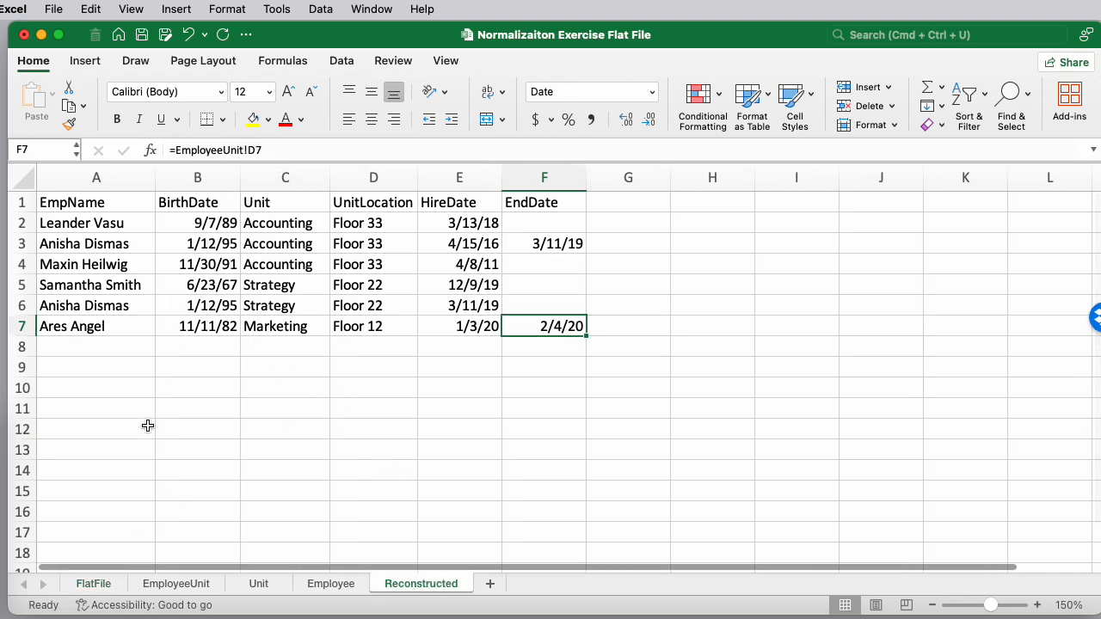
Compare the Reconstructed sheet against the FlatFile sheet and inspect the BirthDate formula in B6
{"action": "left_click", "coordinate": [104, 584]}
{"action": "left_click", "coordinate": [430, 584]}
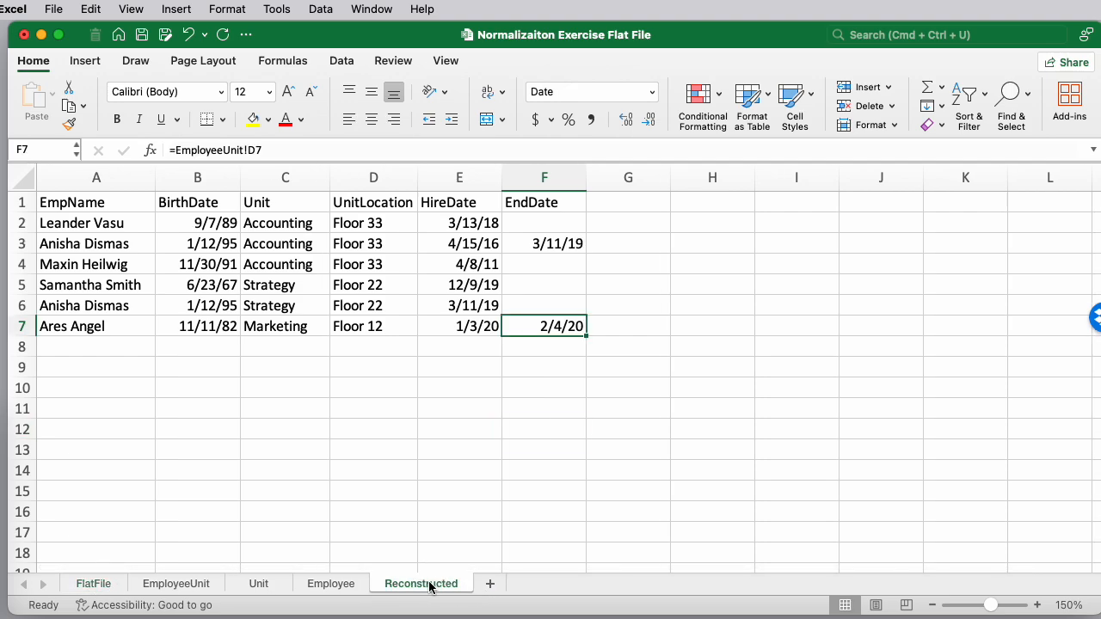
{"action": "left_click", "coordinate": [95, 584]}
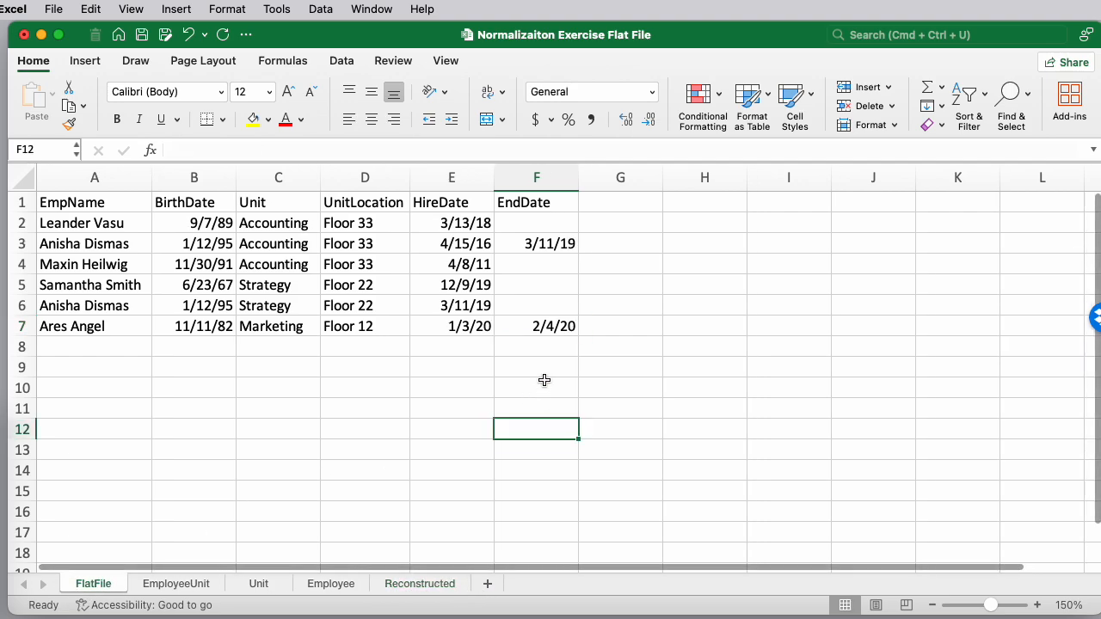
{"action": "left_click", "coordinate": [557, 331]}
{"action": "left_click", "coordinate": [422, 584]}
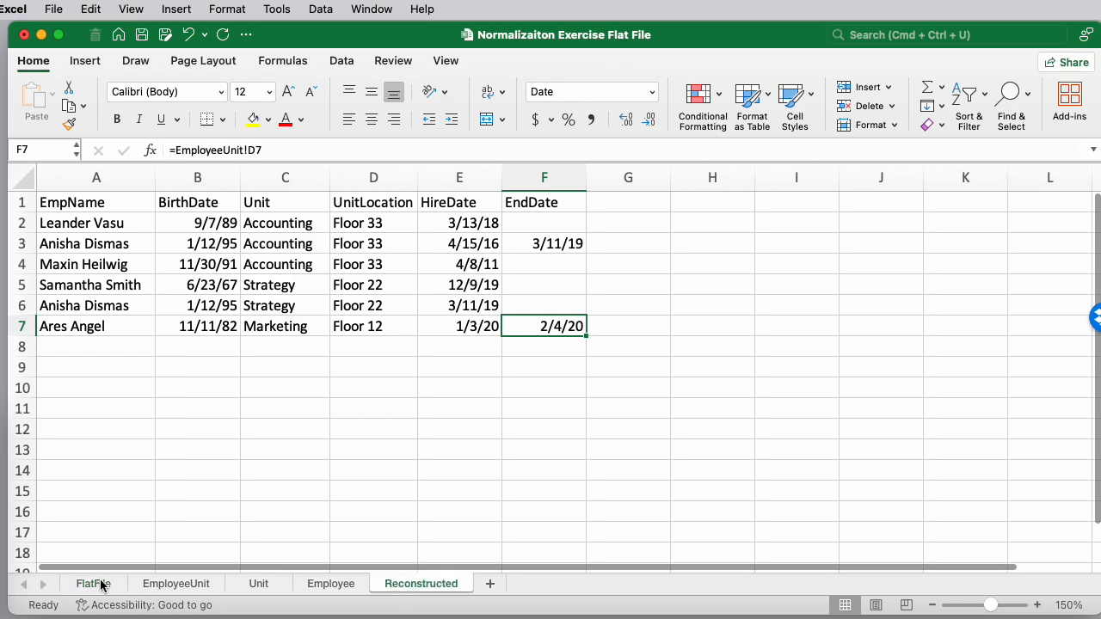
{"action": "left_click", "coordinate": [107, 584]}
{"action": "left_click", "coordinate": [418, 583]}
{"action": "left_click", "coordinate": [211, 306]}
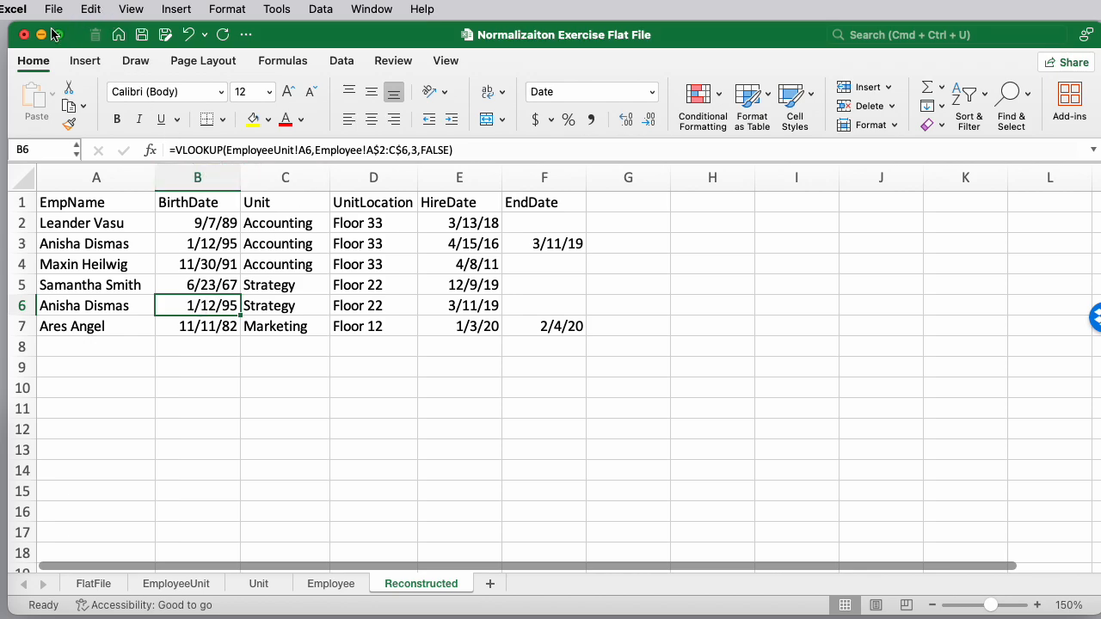
{"action": "mouse_move", "coordinate": [53, 33]}
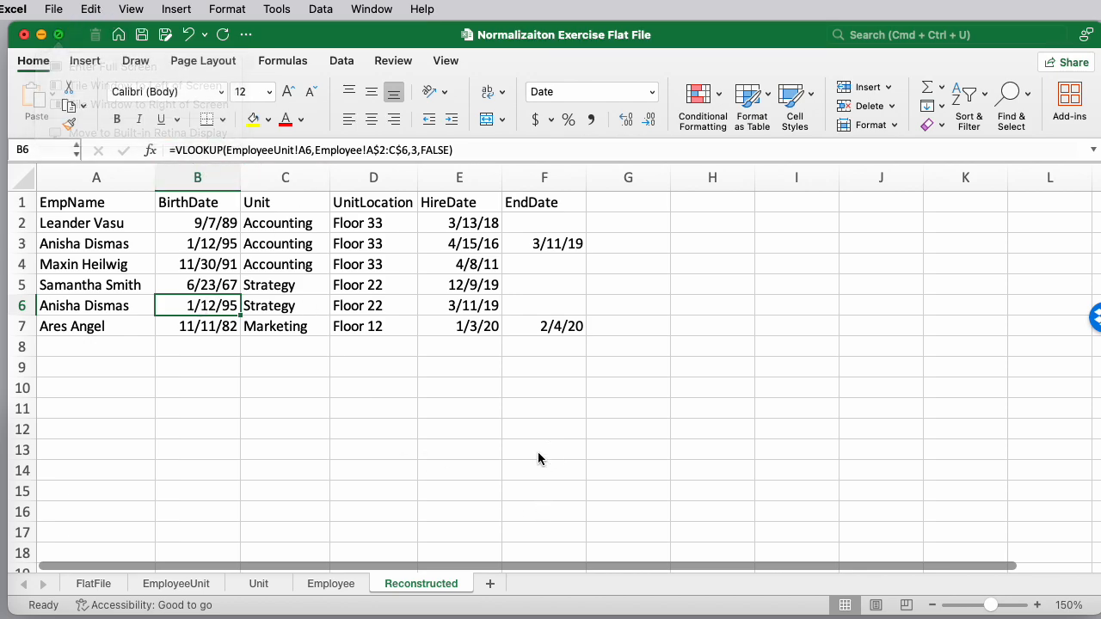